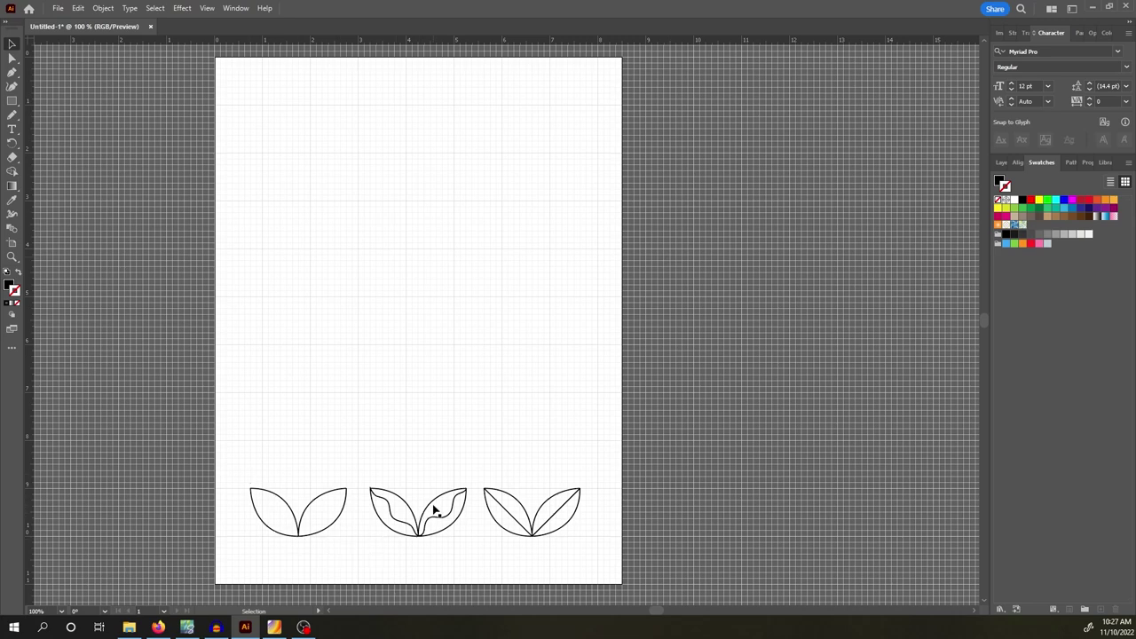
- Duplicate the plain leaf pair from the bottom row to the 4-inch height, spanning the 1- to 3-inch marks
{"action": "left_click_drag", "start_coordinate": [229, 476], "coordinate": [358, 545]}
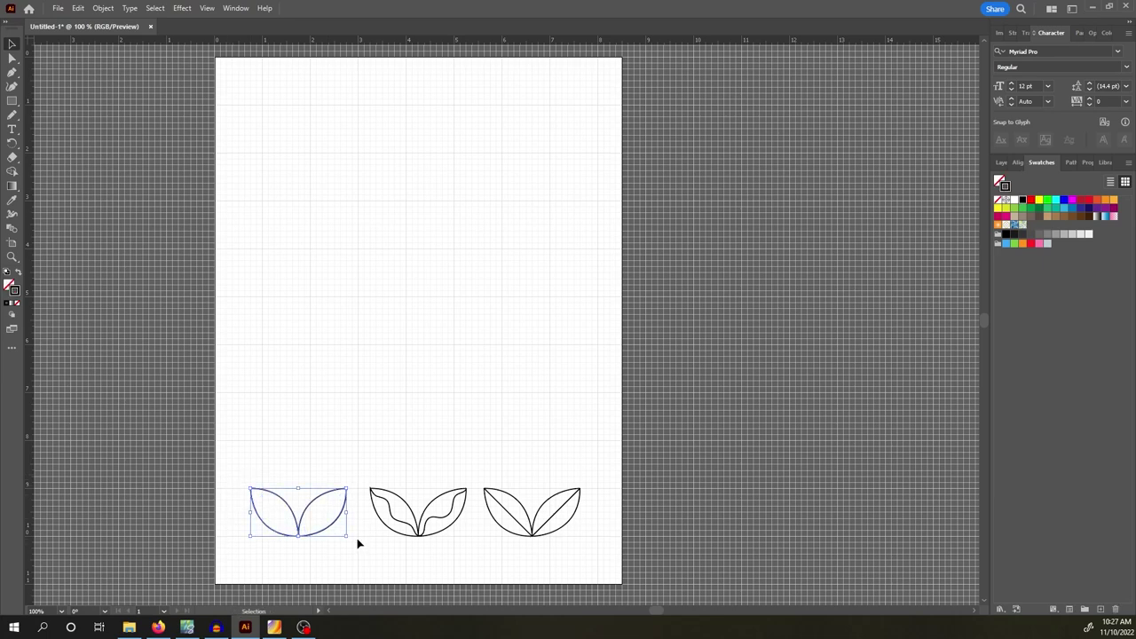
{"action": "left_click_drag", "start_coordinate": [312, 510], "coordinate": [330, 397]}
{"action": "key", "text": "shift+Right"}
{"action": "key", "text": "shift+Right"}
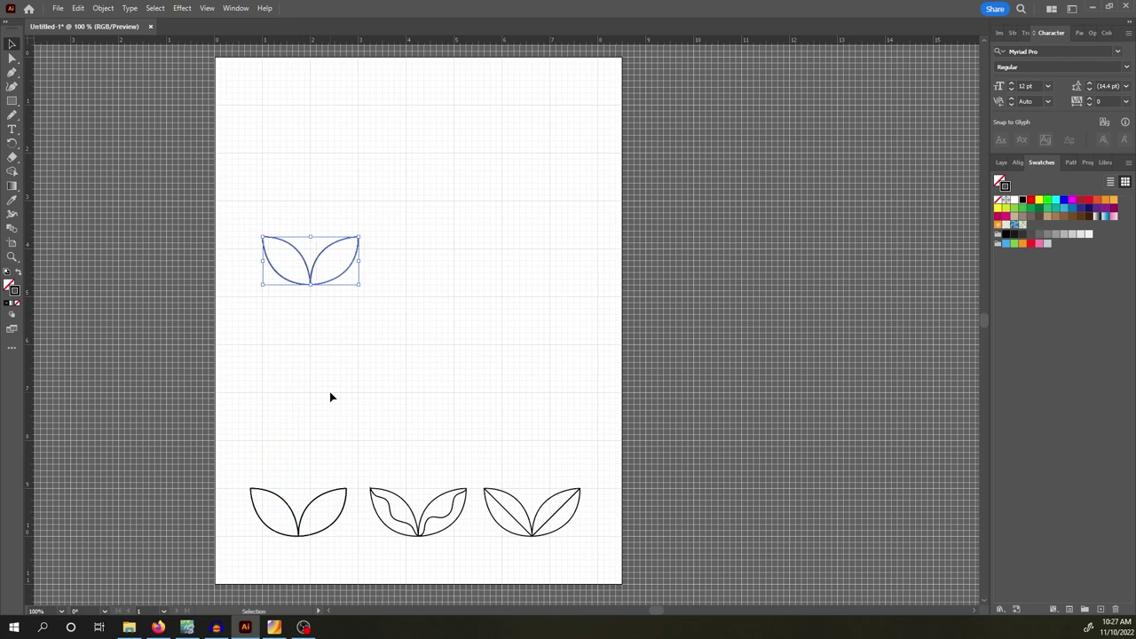
- Place a second copy of the upper leaf pair beside the first so their tips touch at the 3-inch mark
{"action": "key", "text": "a"}
{"action": "key", "text": "v"}
{"action": "key", "text": "ctrl+c"}
{"action": "key", "text": "ctrl+f"}
{"action": "key", "text": "shift+Right"}
{"action": "key", "text": "shift+Right"}
{"action": "key", "text": "shift+Right"}
{"action": "key", "text": "shift+Right"}
{"action": "key", "text": "shift+Right"}
{"action": "key", "text": "shift+Right"}
{"action": "key", "text": "shift+Right"}
{"action": "key", "text": "shift+Right"}
{"action": "key", "text": "shift+Right"}
{"action": "key", "text": "shift+Right"}
{"action": "key", "text": "shift+Right"}
{"action": "key", "text": "shift+Right"}
{"action": "key", "text": "shift+Right"}
{"action": "key", "text": "shift+Right"}
{"action": "key", "text": "shift+Right"}
{"action": "key", "text": "shift+Right"}
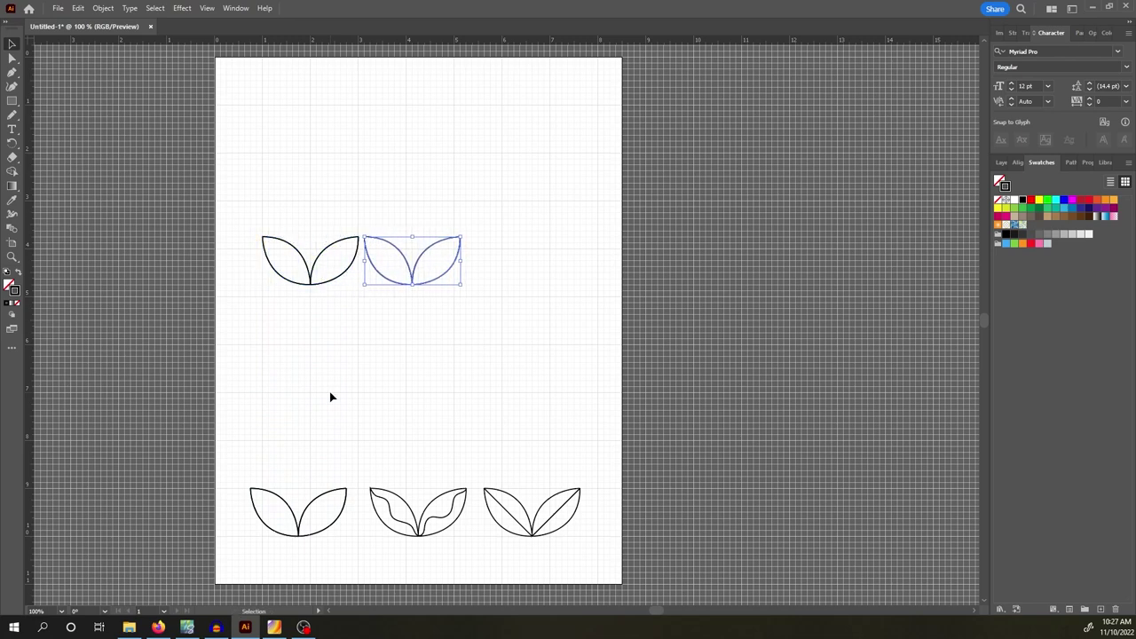
{"action": "key", "text": "shift+Left"}
- Duplicate the two upper leaf pairs and shift the copy horizontally to continue the row from the 5-inch mark
{"action": "left_click_drag", "start_coordinate": [309, 206], "coordinate": [444, 314]}
{"action": "key", "text": "a"}
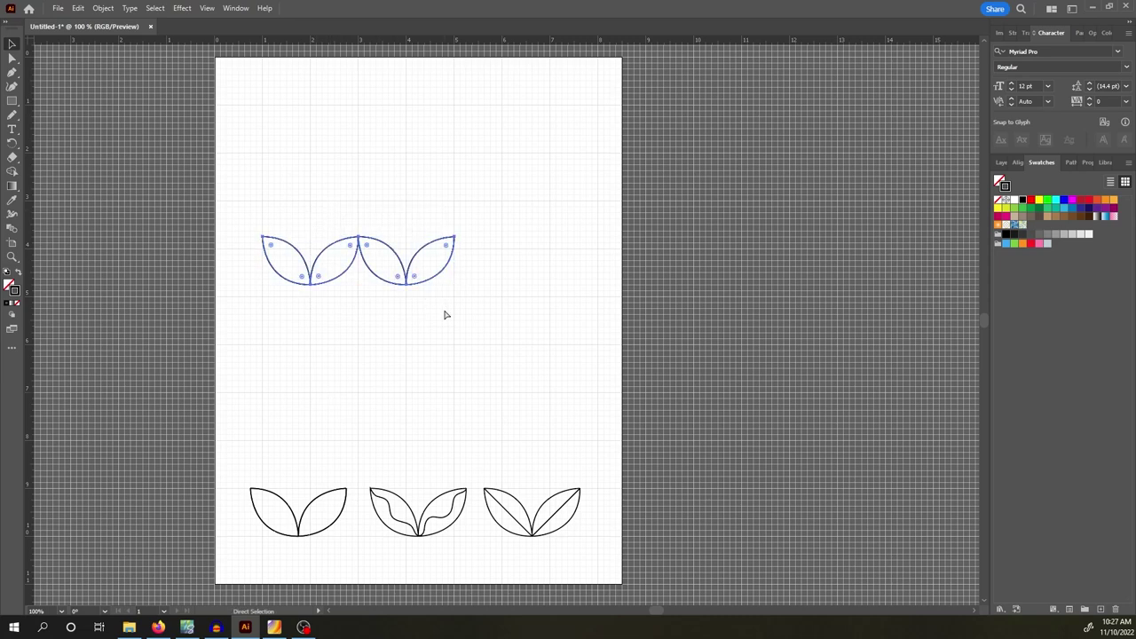
{"action": "key", "text": "v"}
{"action": "key", "text": "ctrl+c"}
{"action": "key", "text": "ctrl+f"}
{"action": "key", "text": "shift+Right"}
{"action": "key", "text": "shift+Right"}
{"action": "key", "text": "shift+Right"}
{"action": "key", "text": "shift+Right"}
{"action": "key", "text": "shift+Right"}
{"action": "key", "text": "shift+Right"}
{"action": "key", "text": "shift+Right"}
{"action": "key", "text": "shift+Right"}
{"action": "key", "text": "shift+Right"}
{"action": "key", "text": "shift+Right"}
{"action": "key", "text": "shift+Right"}
{"action": "key", "text": "shift+Right"}
{"action": "key", "text": "shift+Right"}
{"action": "key", "text": "shift+Right"}
{"action": "key", "text": "shift+Right"}
{"action": "key", "text": "shift+Right"}
{"action": "key", "text": "shift+Right"}
{"action": "key", "text": "shift+Right"}
{"action": "key", "text": "shift+Right"}
{"action": "key", "text": "shift+Right"}
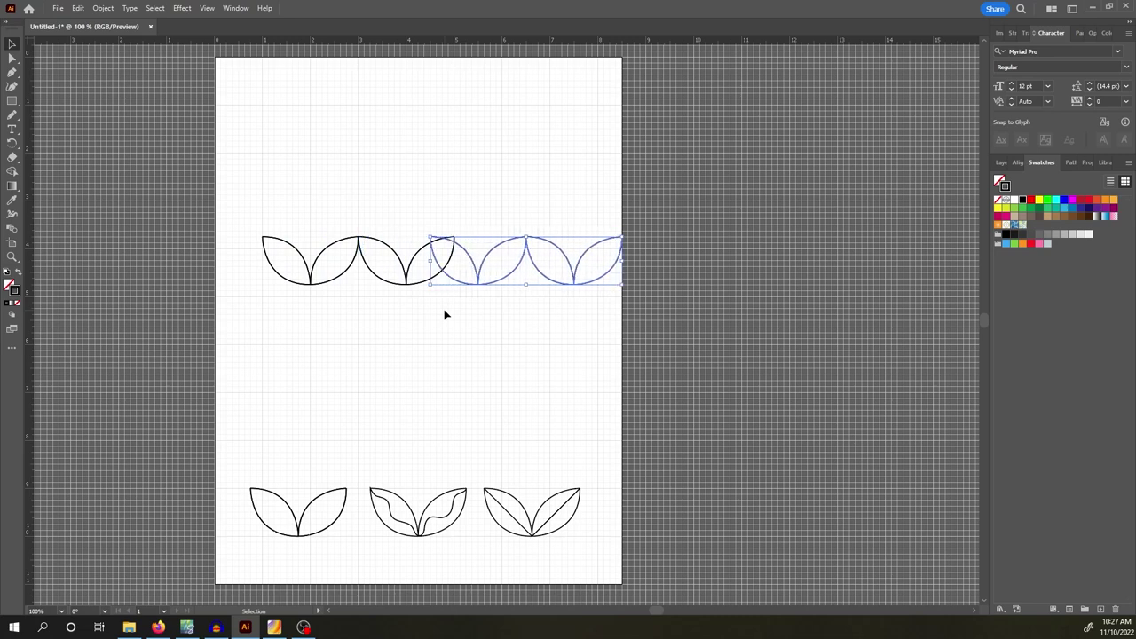
{"action": "key", "text": "shift+Right"}
{"action": "key", "text": "shift+Right"}
{"action": "key", "text": "shift+Right"}
{"action": "key", "text": "shift+Right"}
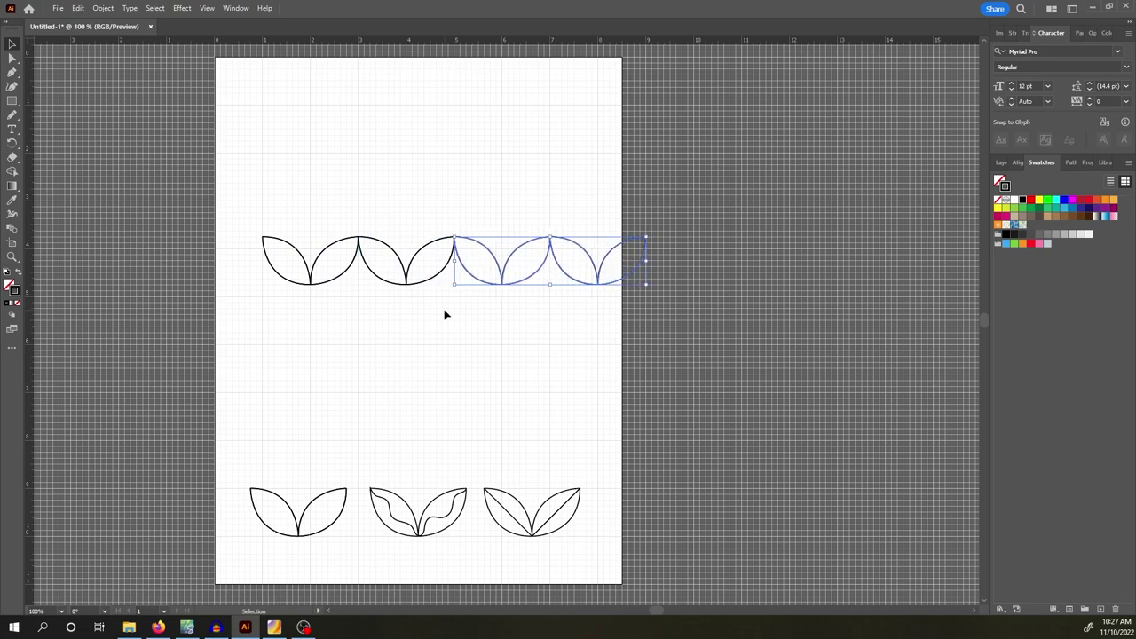
{"action": "left_click", "coordinate": [507, 212]}
- Duplicate the row of four leaf pairs and align the copy directly beneath the original so the rows touch
{"action": "left_click_drag", "start_coordinate": [272, 209], "coordinate": [630, 326]}
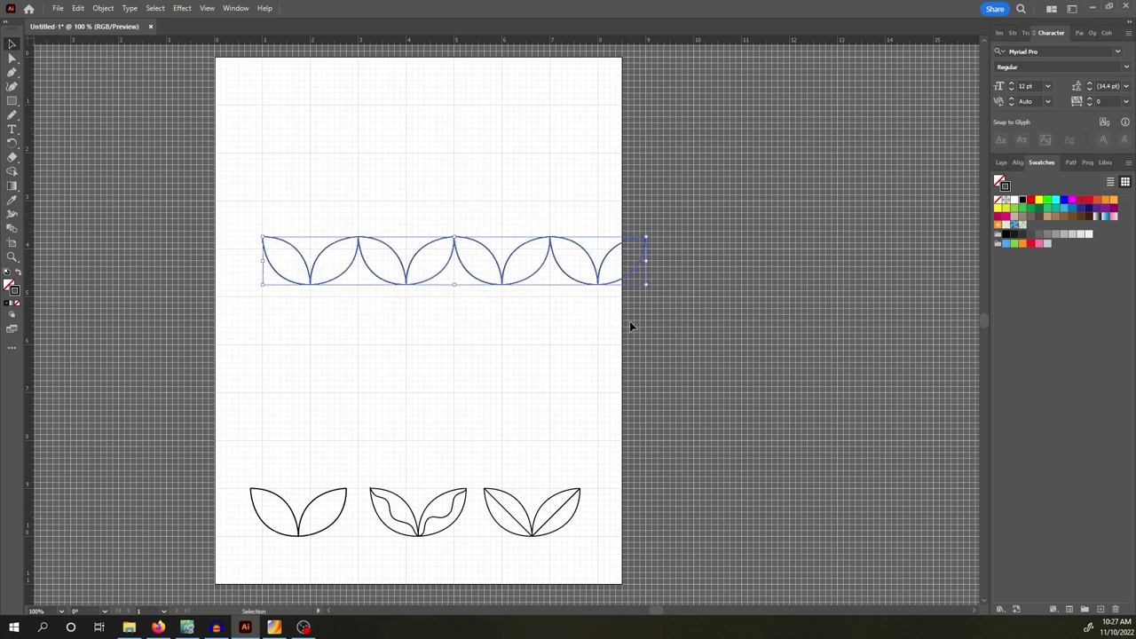
{"action": "key", "text": "a"}
{"action": "key", "text": "v"}
{"action": "key", "text": "alt+Down"}
{"action": "key", "text": "Down"}
{"action": "key", "text": "Down"}
{"action": "key", "text": "Down"}
{"action": "key", "text": "Down"}
{"action": "key", "text": "Down"}
{"action": "key", "text": "Down"}
{"action": "key", "text": "Down"}
{"action": "key", "text": "Down"}
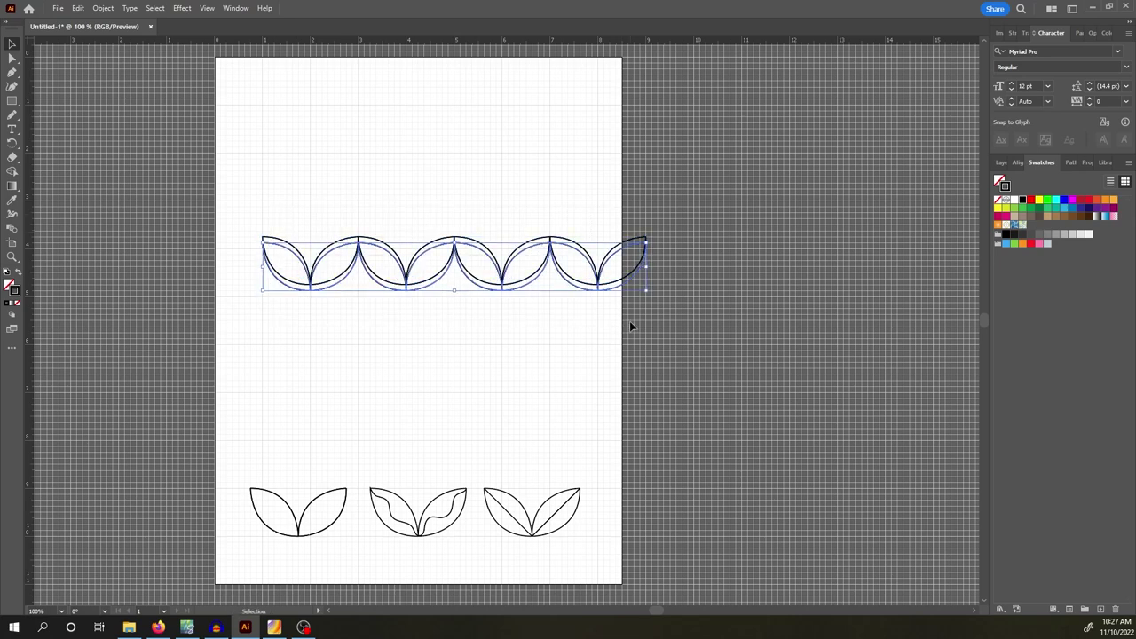
{"action": "key", "text": "Down"}
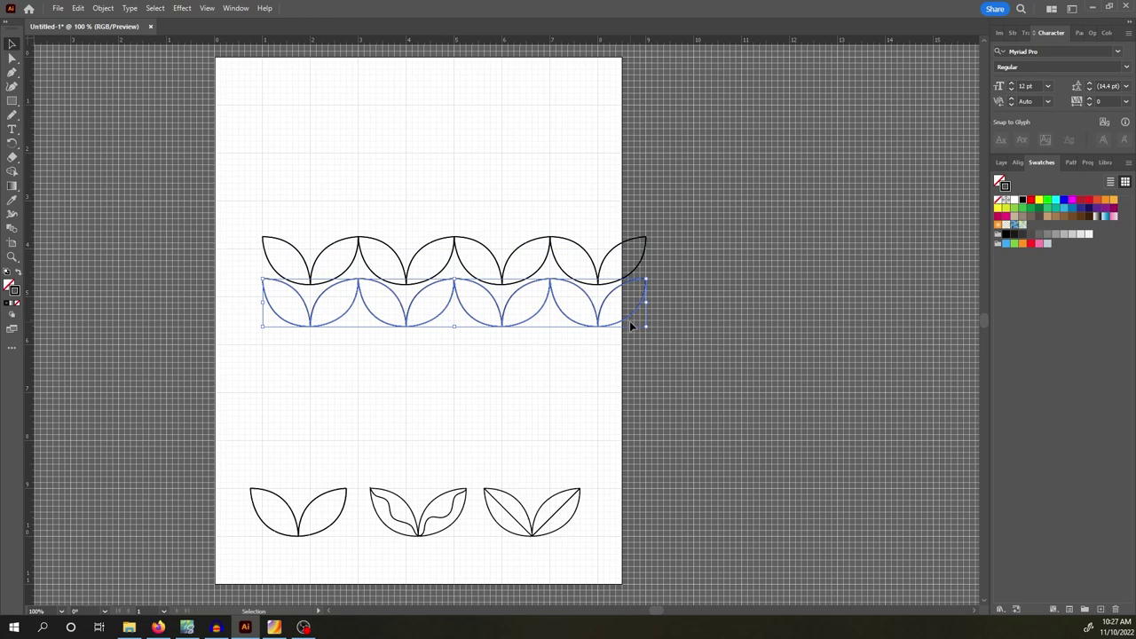
{"action": "key", "text": "Up"}
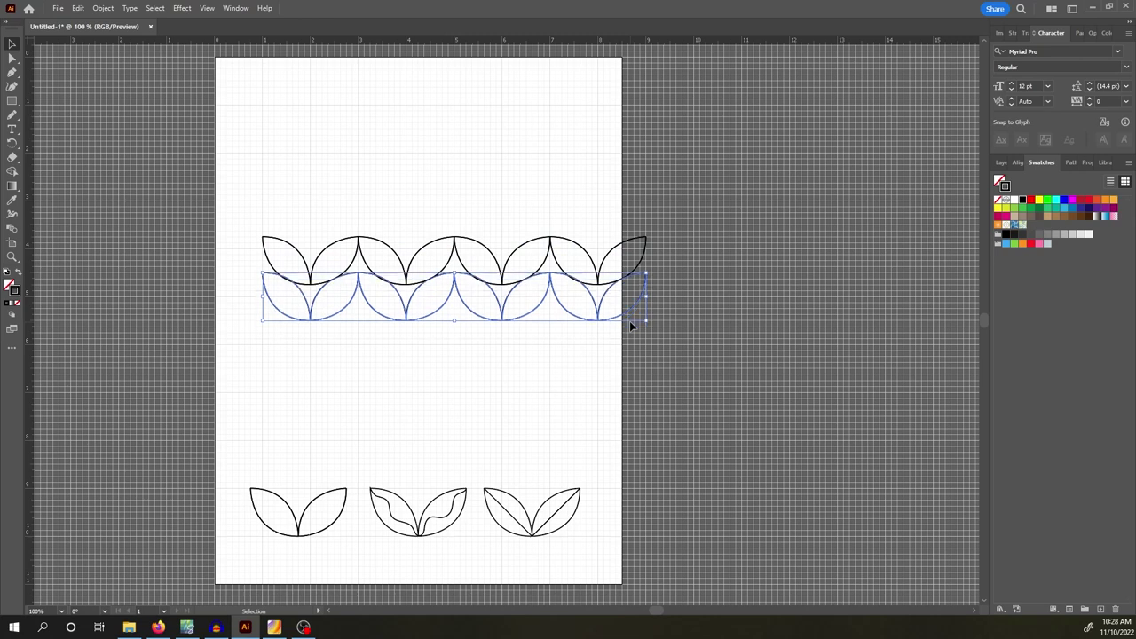
{"action": "key", "text": "Down"}
{"action": "key", "text": "Down"}
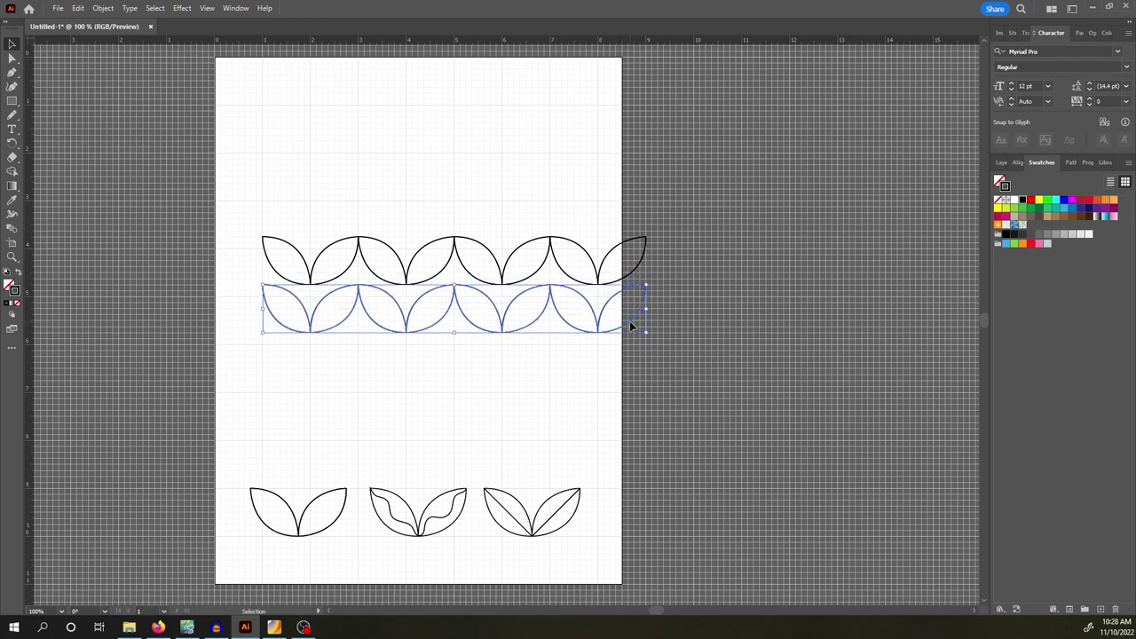
- Offset the lower row sideways by half a motif so the leaves of both rows interlock into circles
{"action": "key", "text": "Left"}
{"action": "key", "text": "Left"}
{"action": "key", "text": "Left"}
{"action": "key", "text": "Left"}
{"action": "key", "text": "Left"}
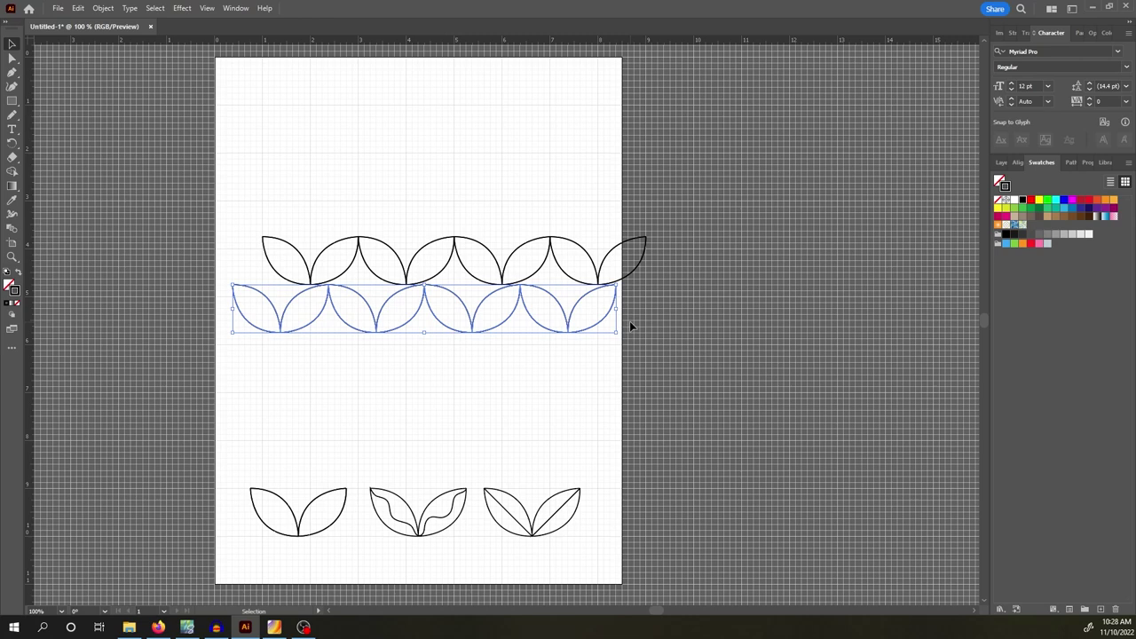
{"action": "key", "text": "Left"}
{"action": "key", "text": "Left"}
{"action": "key", "text": "Left"}
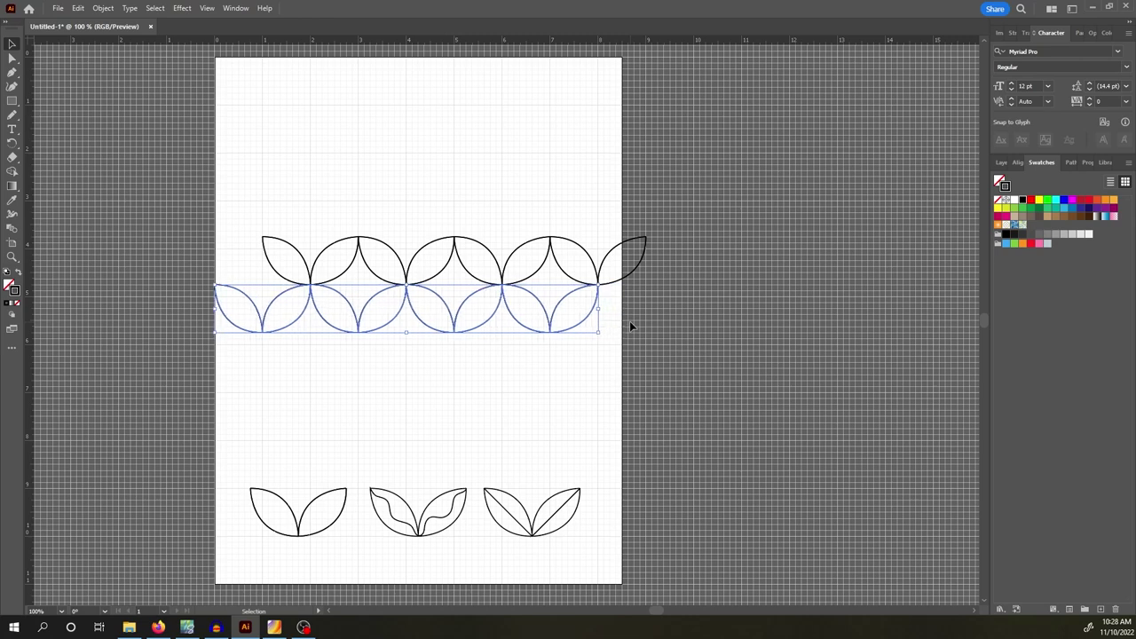
{"action": "left_click", "coordinate": [442, 373]}
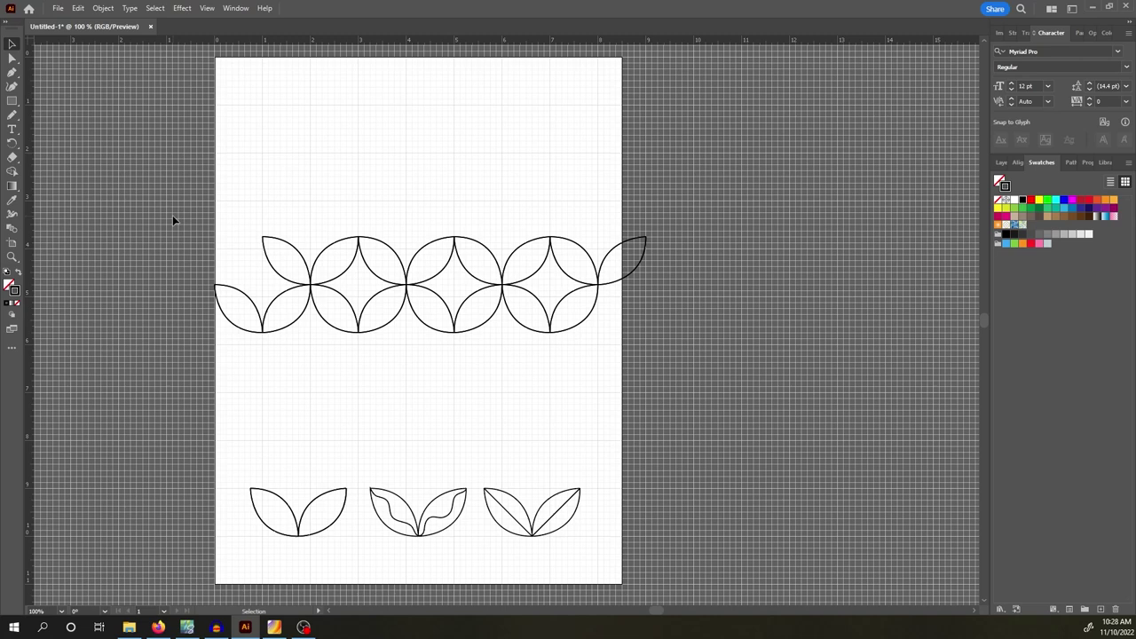
- Delete both upper leaf rows, keeping the three original motifs at the foot of the page
{"action": "left_click_drag", "start_coordinate": [222, 196], "coordinate": [675, 391]}
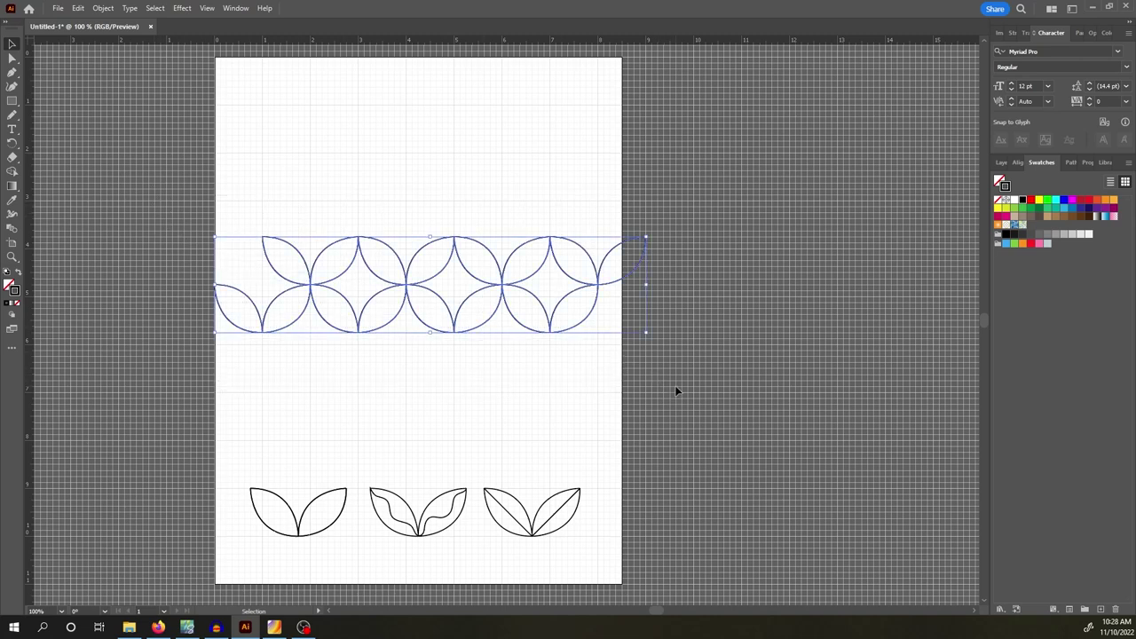
{"action": "key", "text": "Delete"}
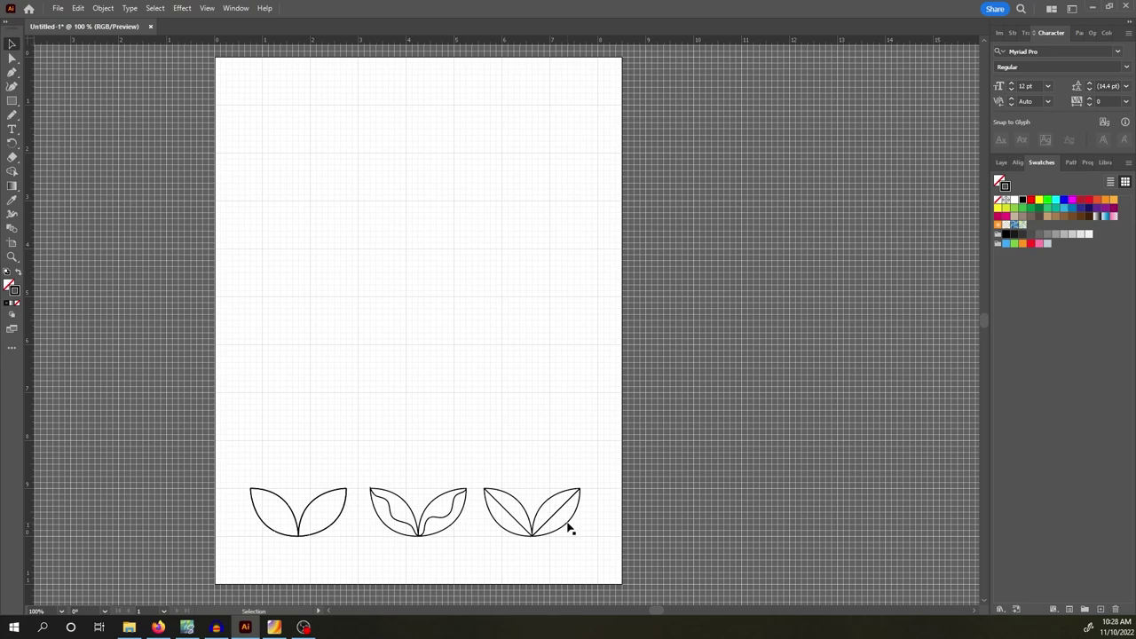
- Switch to Art and Stitch to view its file commands, and compare its empty workspace with the Illustrator document
{"action": "left_click", "coordinate": [275, 628]}
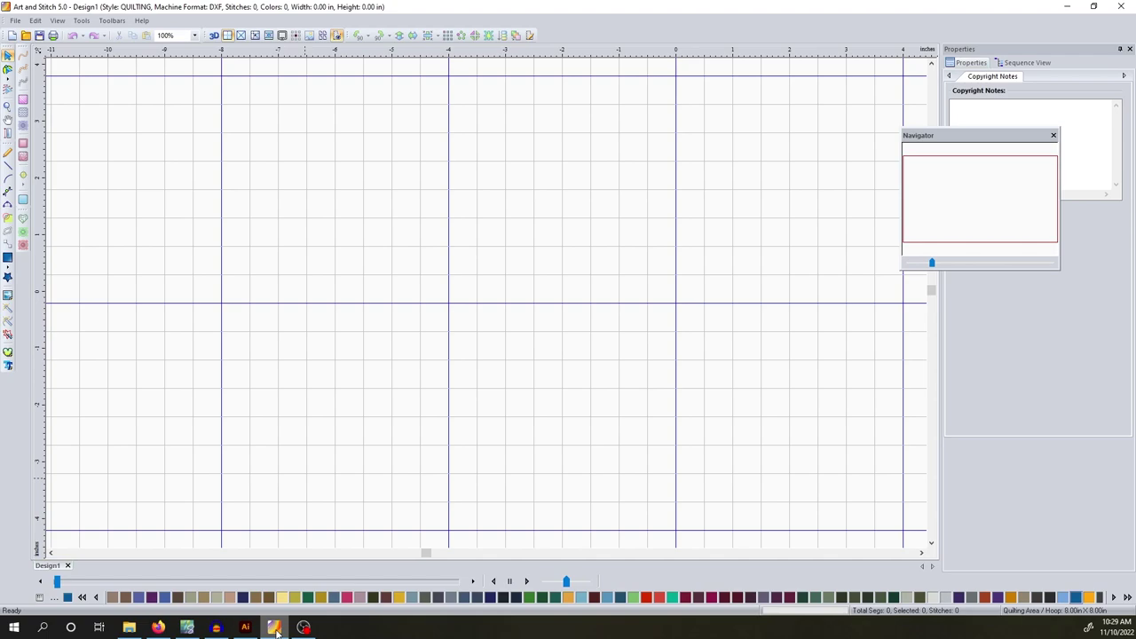
{"action": "left_click", "coordinate": [16, 20]}
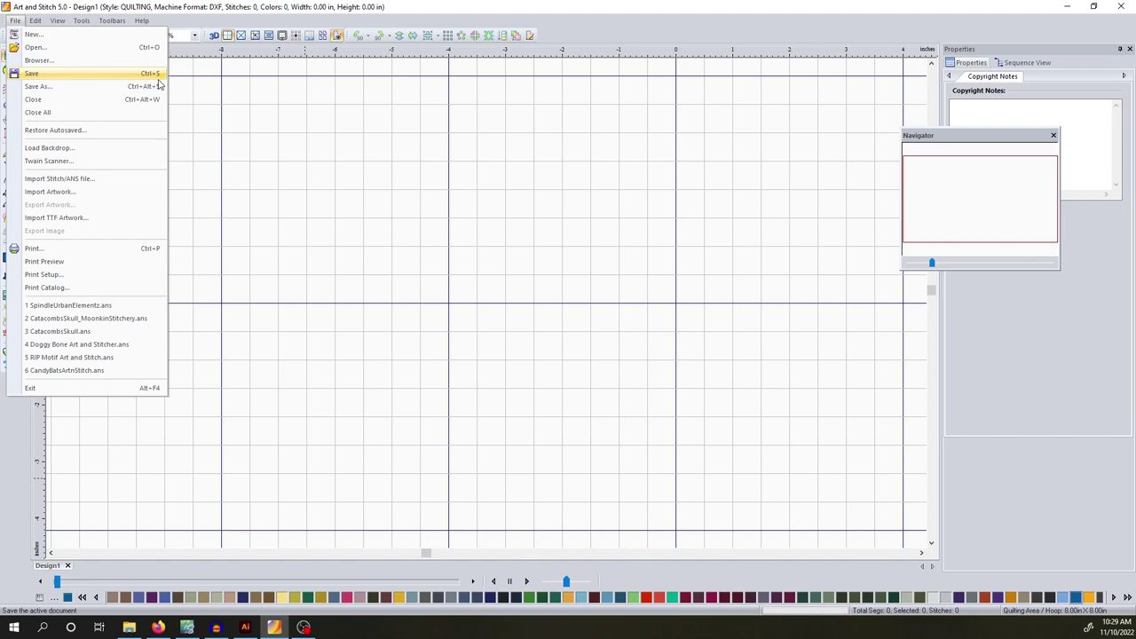
{"action": "left_click", "coordinate": [328, 155]}
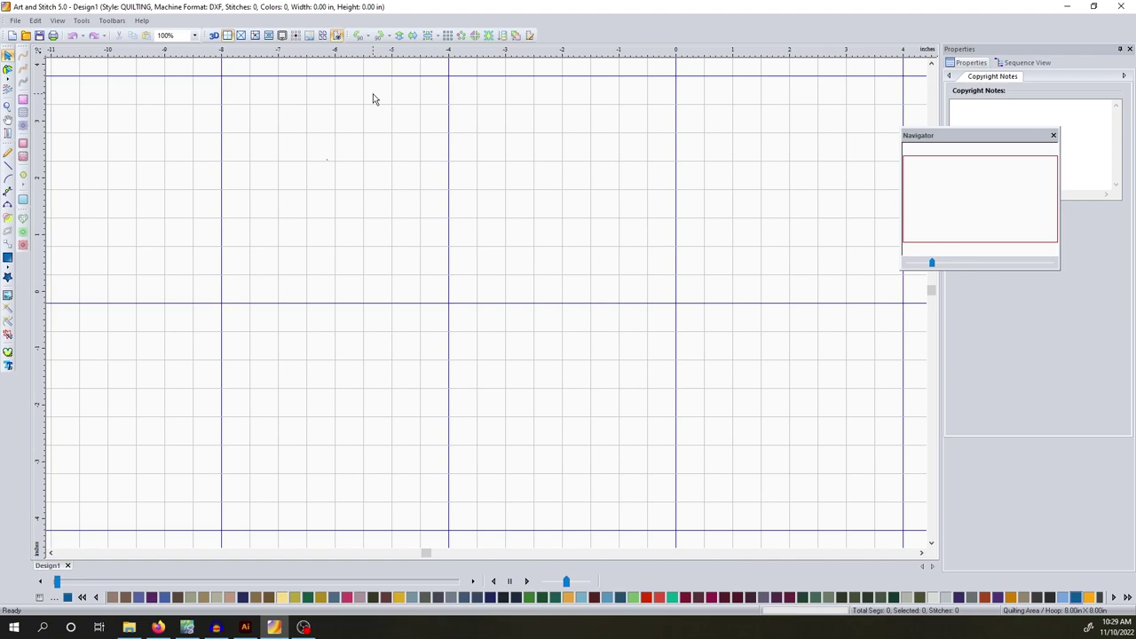
{"action": "left_click", "coordinate": [245, 628]}
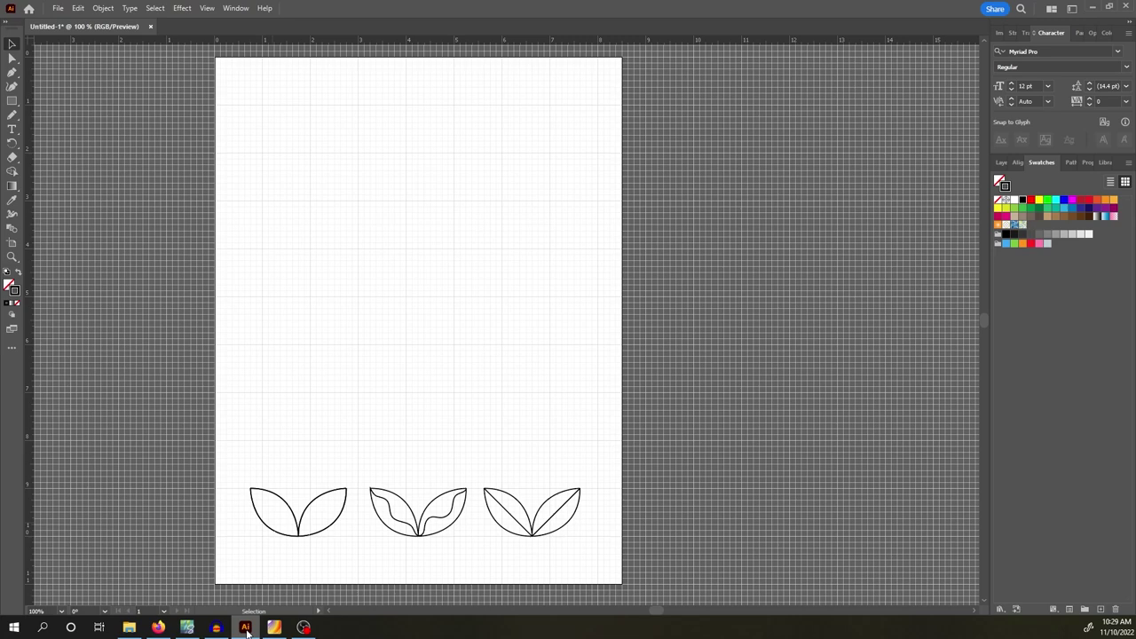
{"action": "left_click", "coordinate": [272, 630]}
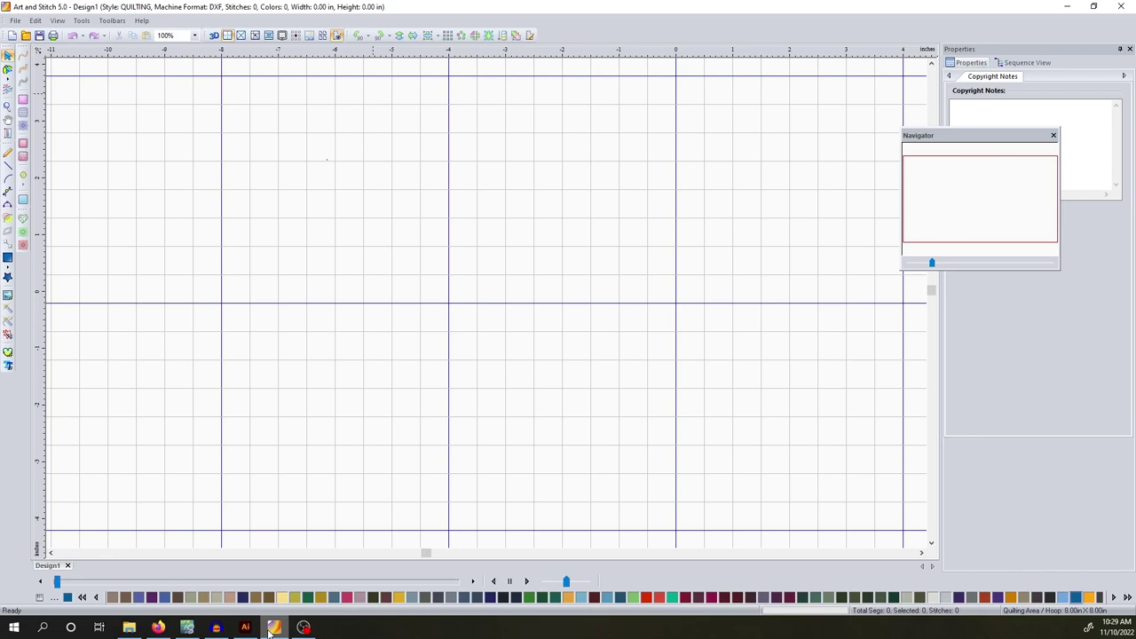
{"action": "left_click", "coordinate": [247, 629]}
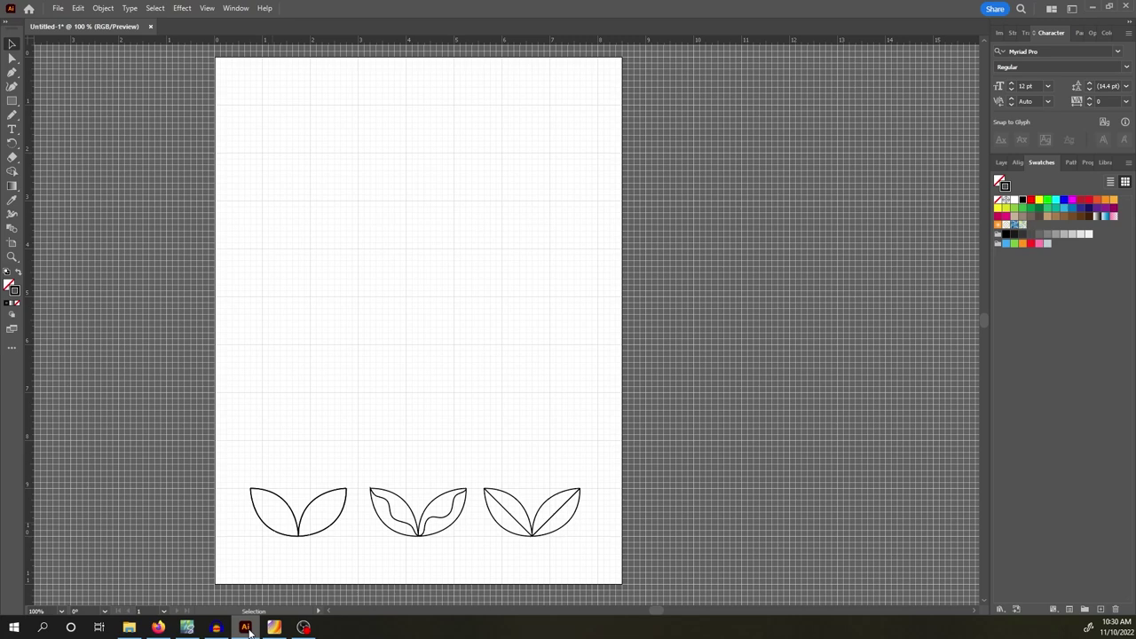
{"action": "left_click", "coordinate": [273, 627]}
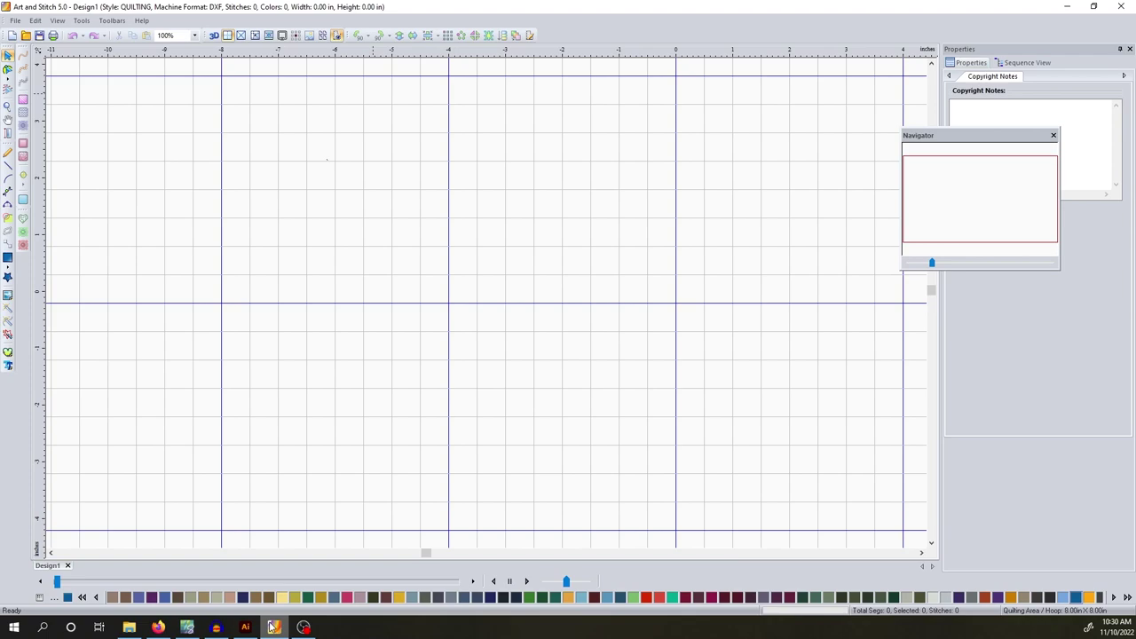
{"action": "left_click", "coordinate": [246, 627]}
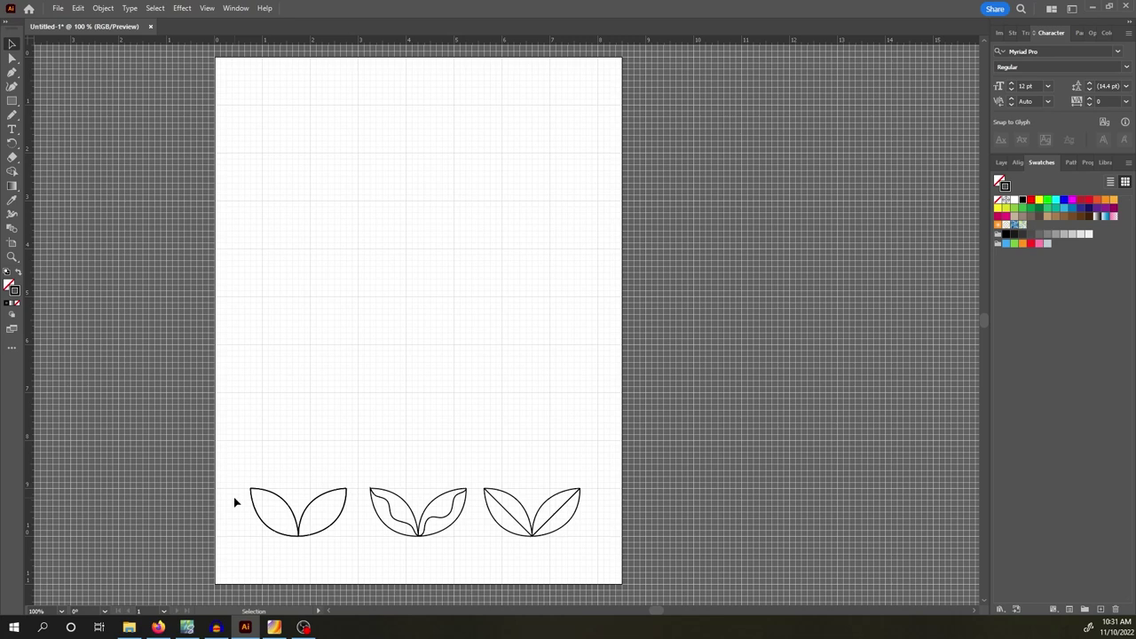
{"action": "left_click", "coordinate": [11, 118]}
{"action": "left_click_drag", "start_coordinate": [263, 201], "coordinate": [263, 202]}
{"action": "left_click", "coordinate": [464, 199]}
{"action": "left_click", "coordinate": [11, 45]}
{"action": "left_click", "coordinate": [263, 165]}
- Draw an open zigzag path of nine anchor points with the Pen tool between the 1- and 5-inch marks
{"action": "left_click", "coordinate": [14, 70]}
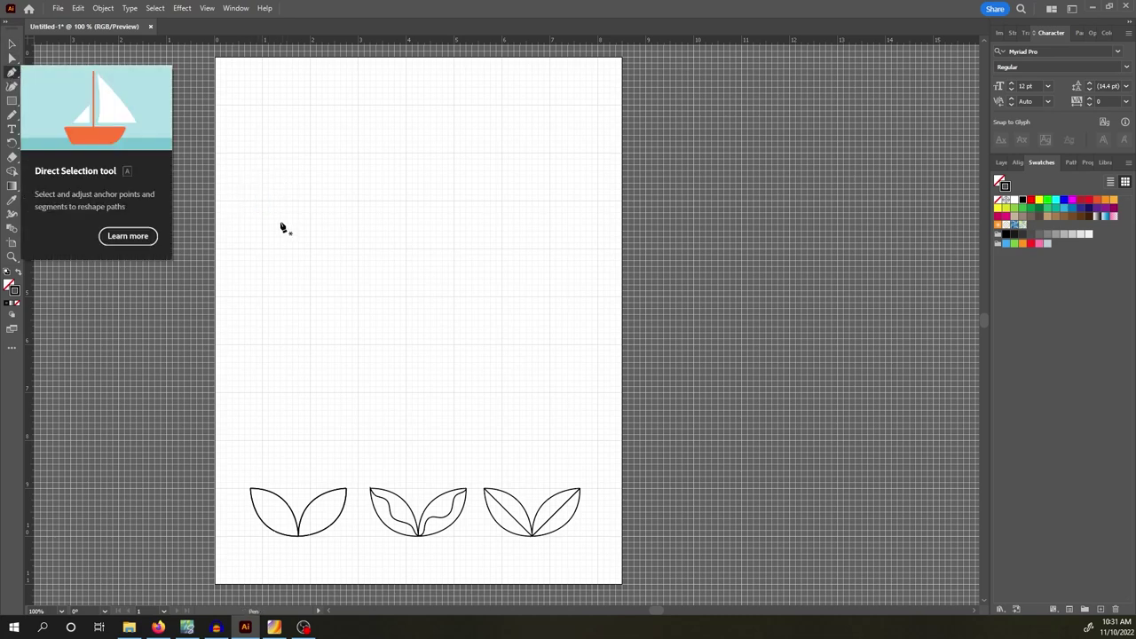
{"action": "left_click", "coordinate": [262, 248]}
{"action": "left_click", "coordinate": [322, 165]}
{"action": "left_click", "coordinate": [369, 247]}
{"action": "left_click", "coordinate": [454, 178]}
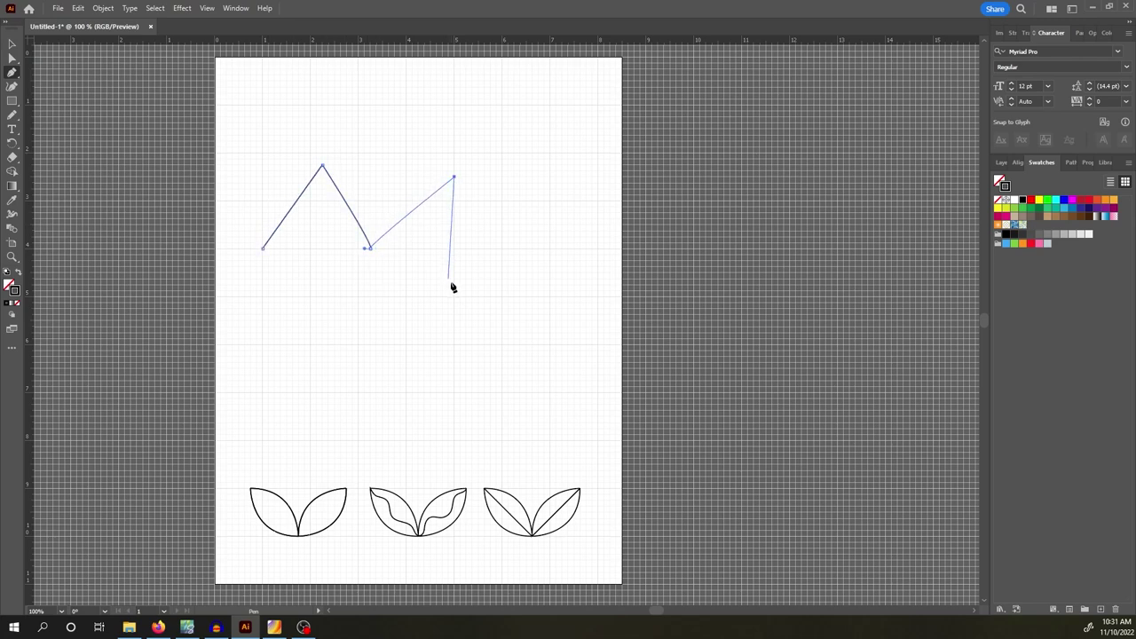
{"action": "left_click", "coordinate": [448, 285]}
{"action": "left_click", "coordinate": [340, 309]}
{"action": "left_click", "coordinate": [275, 350]}
{"action": "left_click", "coordinate": [357, 380]}
{"action": "left_click", "coordinate": [449, 331]}
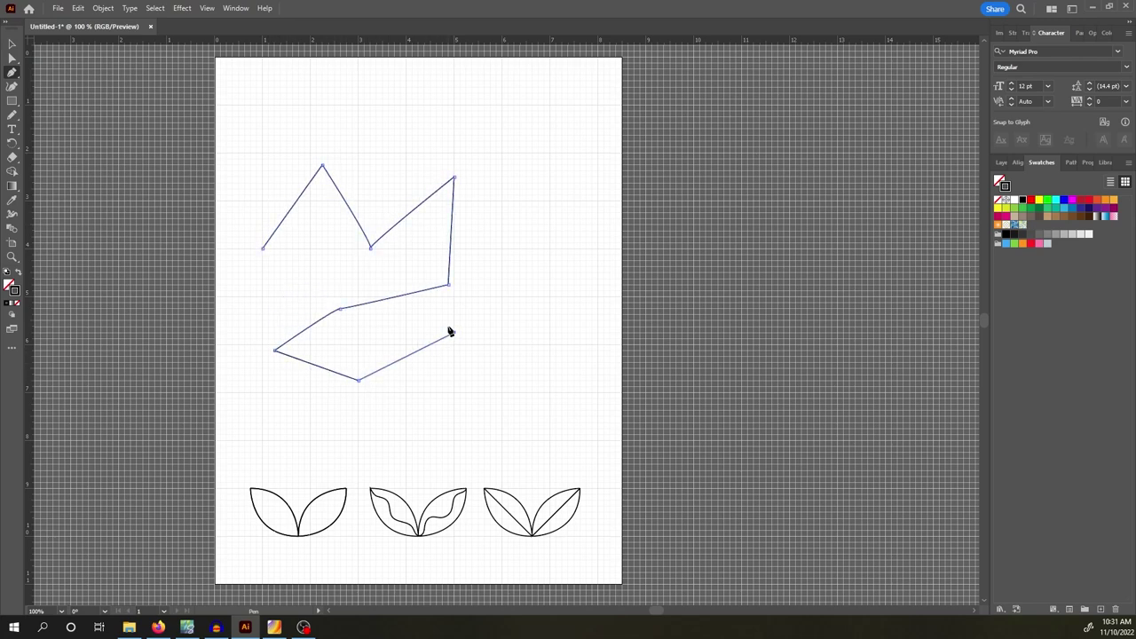
- Move the zigzag path's sixth anchor point up so the segment leading to it runs horizontally
{"action": "left_click", "coordinate": [13, 57]}
{"action": "left_click", "coordinate": [410, 252]}
{"action": "left_click_drag", "start_coordinate": [341, 310], "coordinate": [321, 285]}
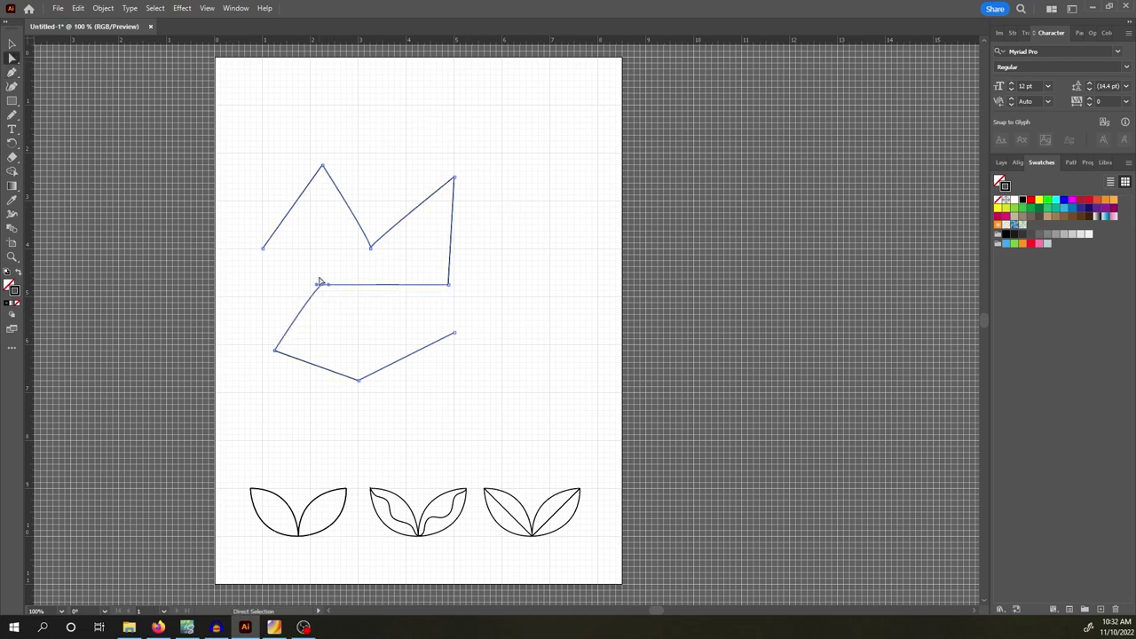
{"action": "left_click", "coordinate": [530, 203]}
- Draw a second open path of five anchor points with the Pen tool, starting just above the zigzag path's last point
{"action": "key", "text": "p"}
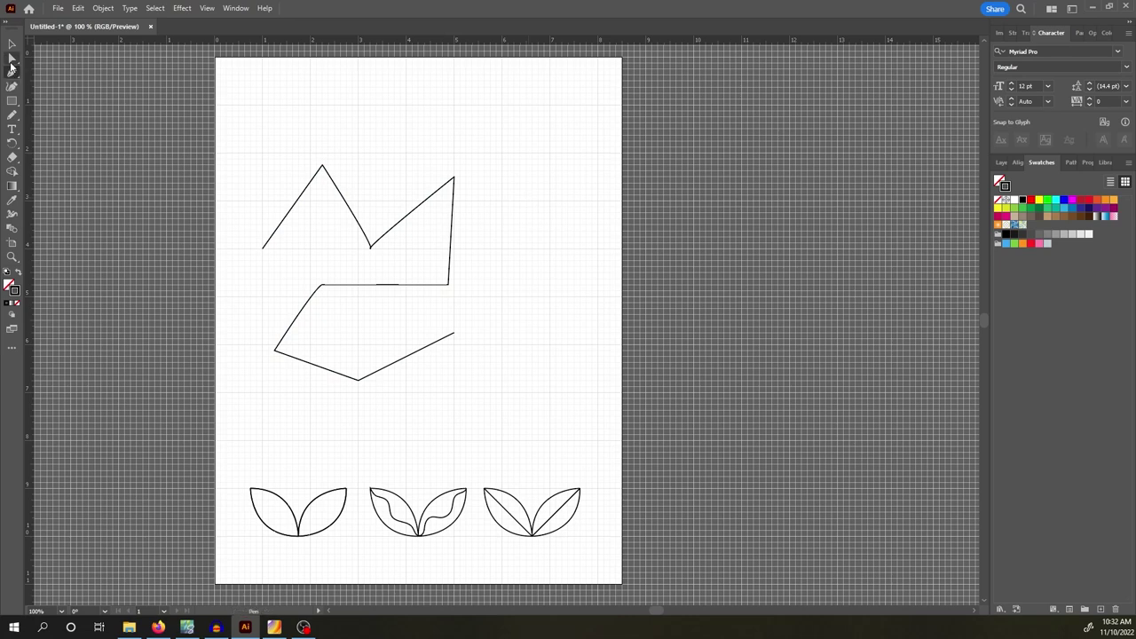
{"action": "left_click", "coordinate": [454, 320]}
{"action": "left_click", "coordinate": [496, 255]}
{"action": "left_click", "coordinate": [544, 141]}
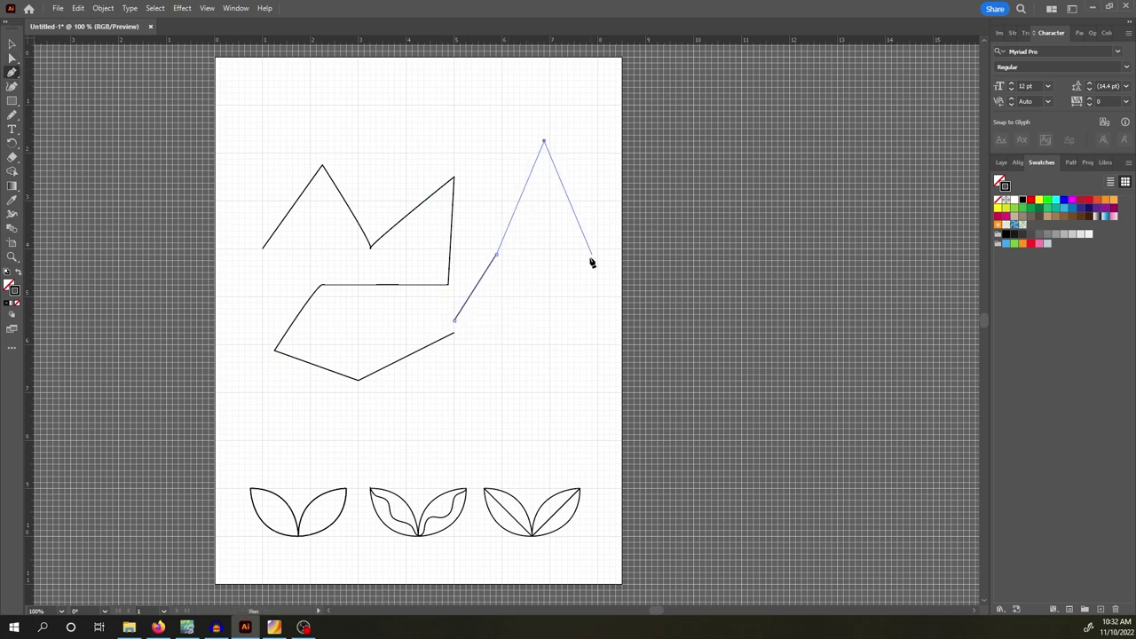
{"action": "left_click", "coordinate": [592, 255]}
{"action": "left_click", "coordinate": [544, 344]}
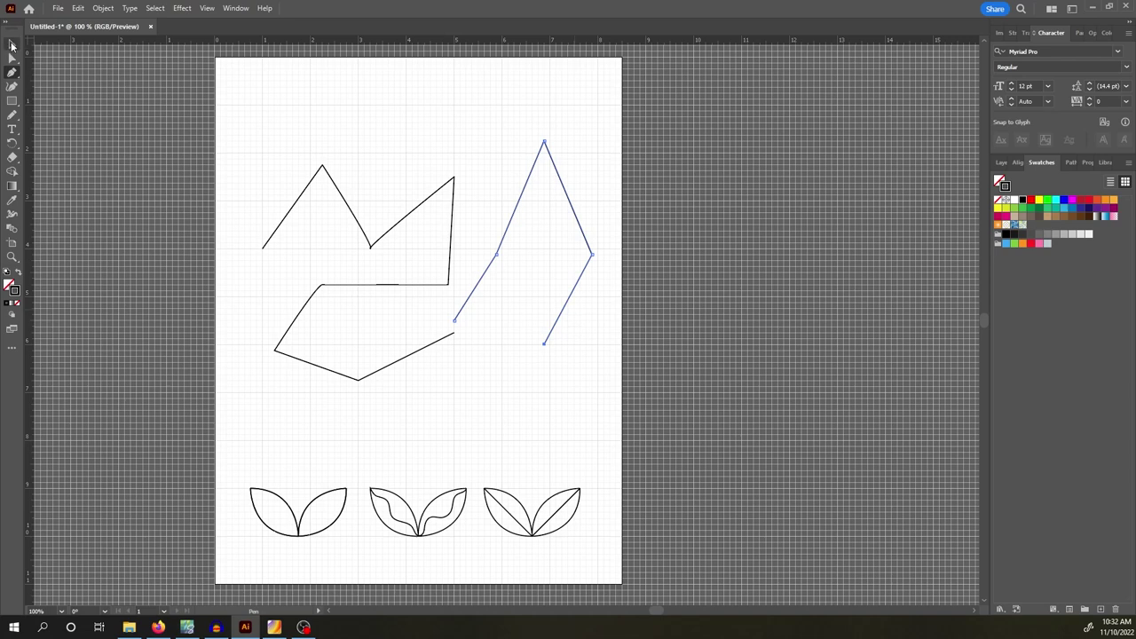
- Move the second path's starting anchor onto the zigzag path's end point, and select each path in turn to compare them
{"action": "key", "text": "v"}
{"action": "key", "text": "a"}
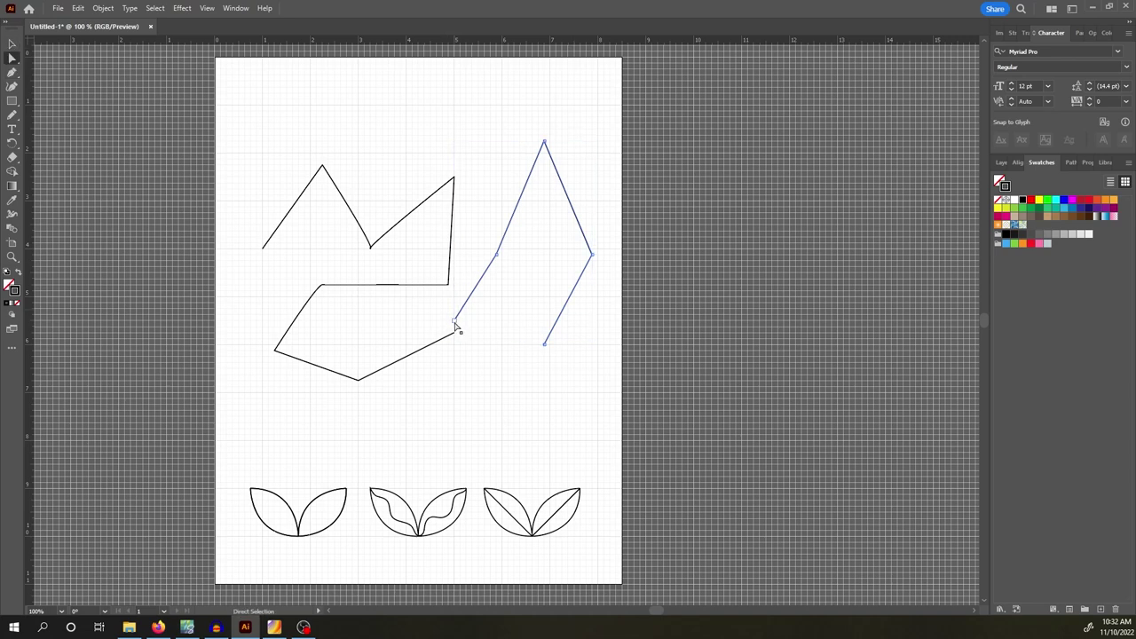
{"action": "left_click_drag", "start_coordinate": [456, 325], "coordinate": [456, 334]}
{"action": "left_click", "coordinate": [477, 346]}
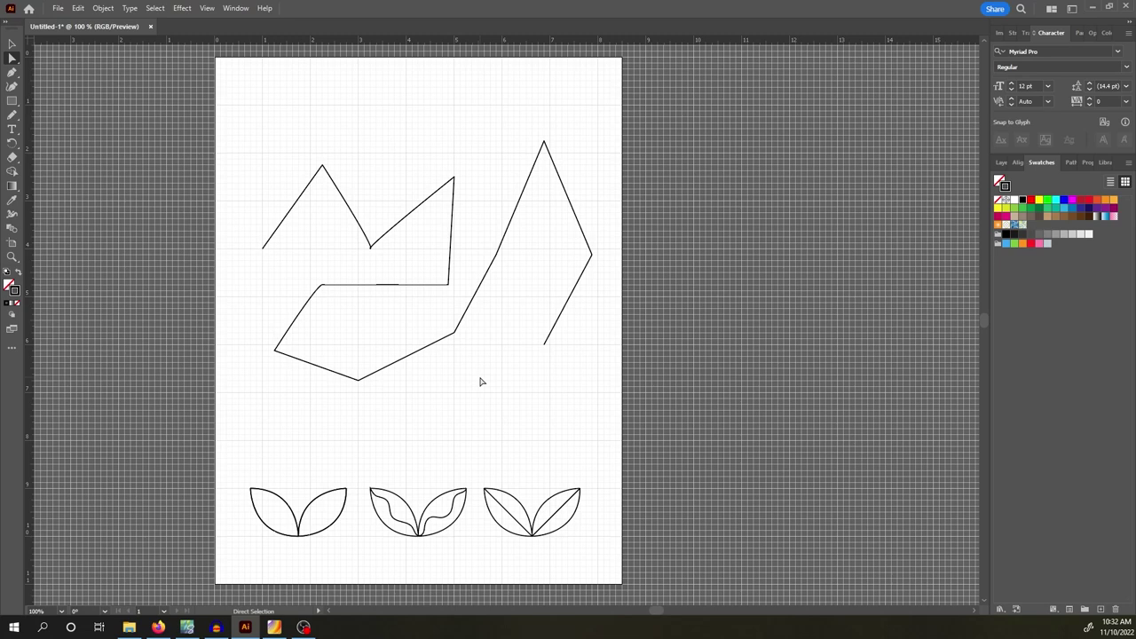
{"action": "left_click", "coordinate": [404, 359]}
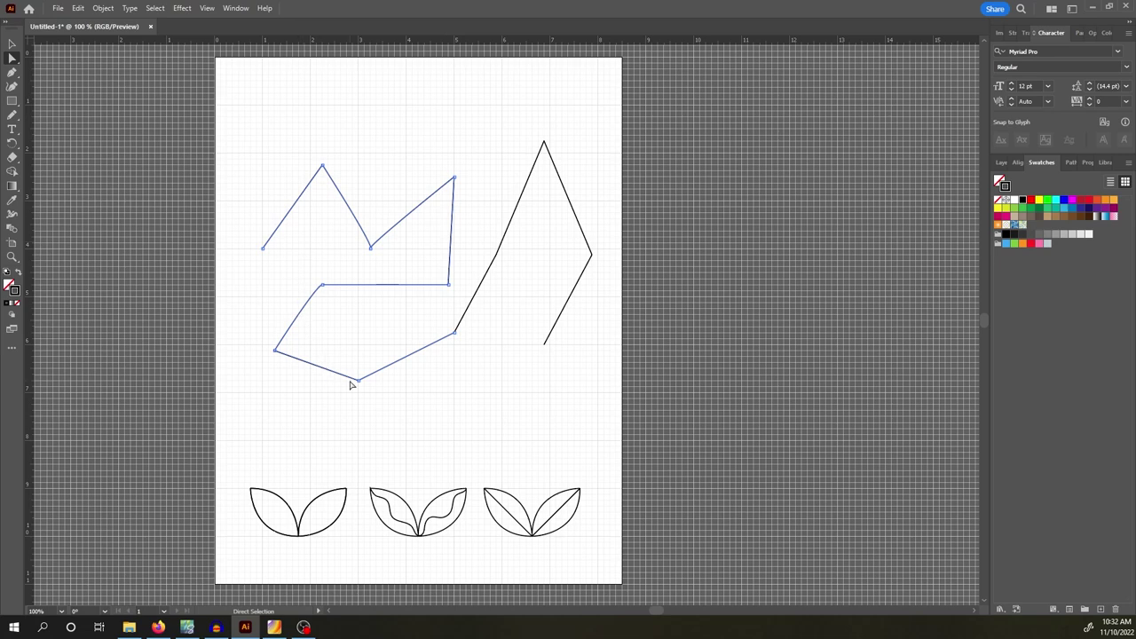
{"action": "left_click", "coordinate": [508, 230]}
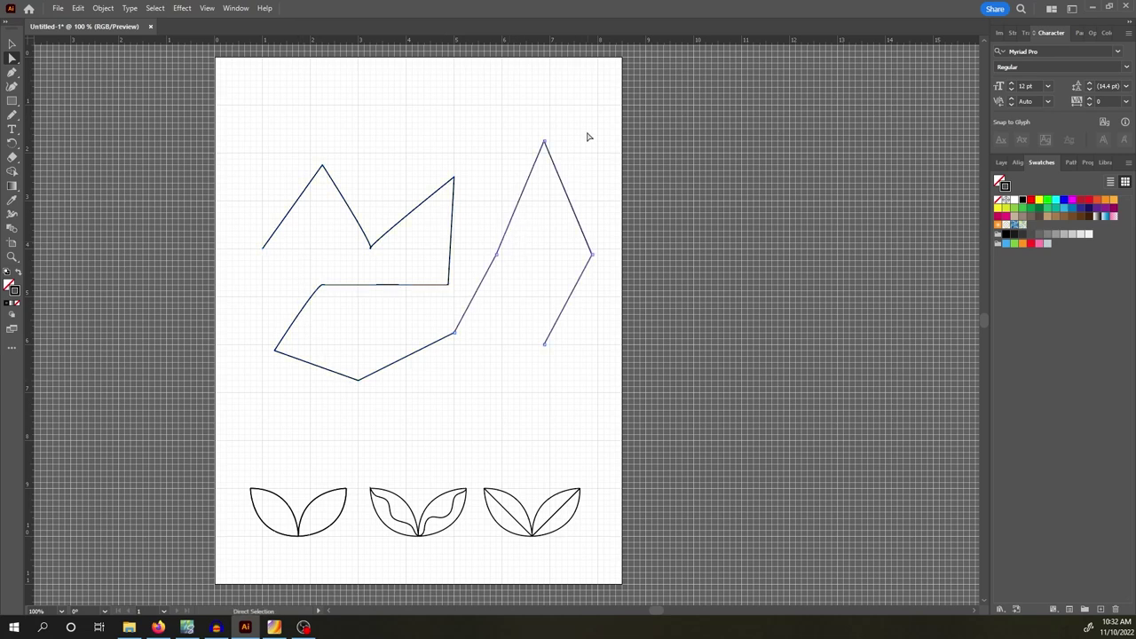
- Join the zigzag path and the second path at their shared end anchor into one continuous path
{"action": "left_click", "coordinate": [504, 231]}
{"action": "left_click", "coordinate": [443, 312]}
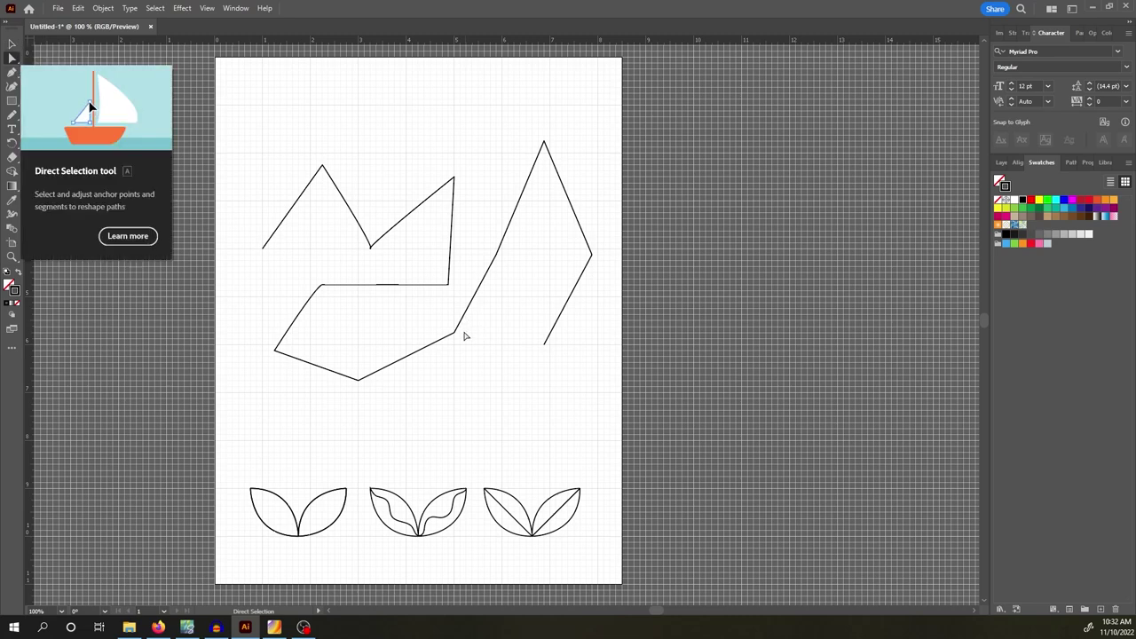
{"action": "left_click_drag", "start_coordinate": [439, 315], "coordinate": [480, 356]}
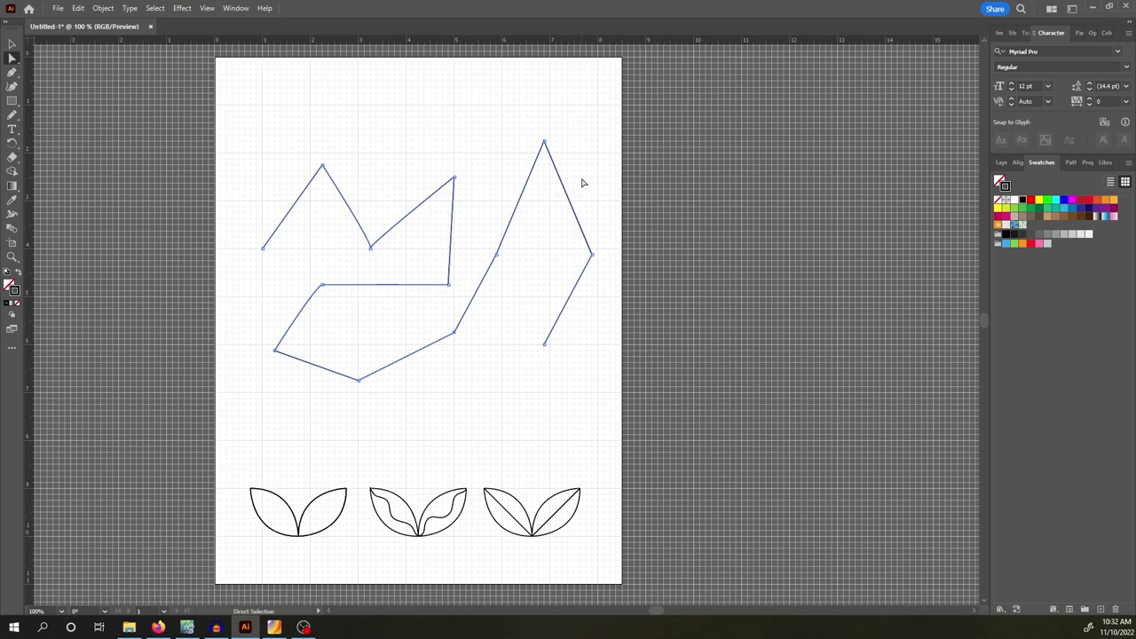
{"action": "right_click", "coordinate": [455, 334]}
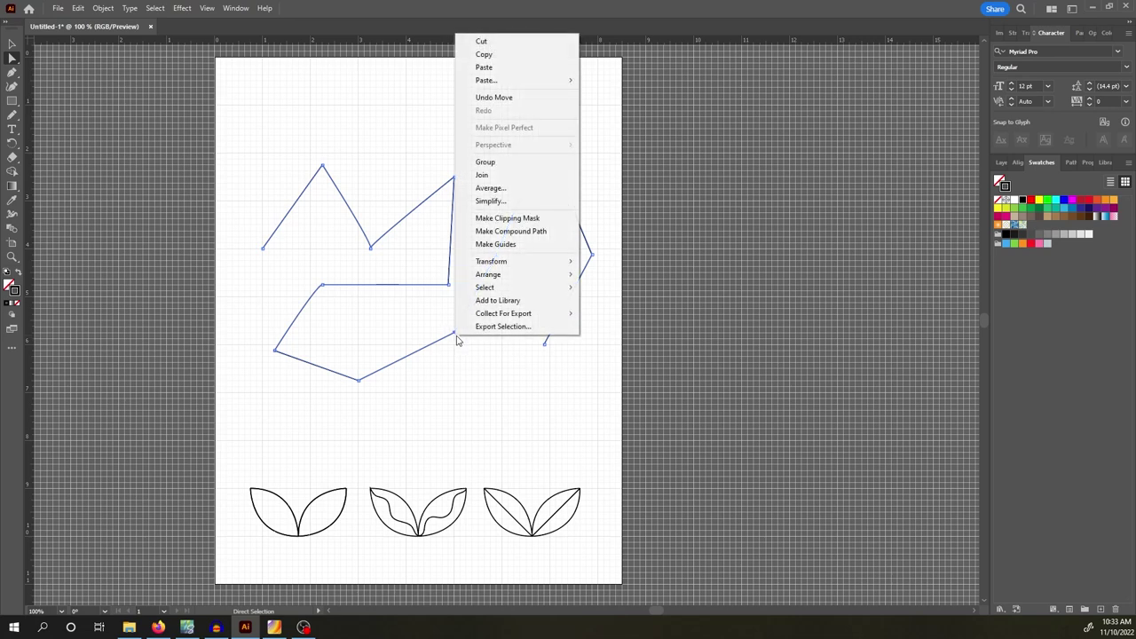
{"action": "left_click", "coordinate": [508, 178]}
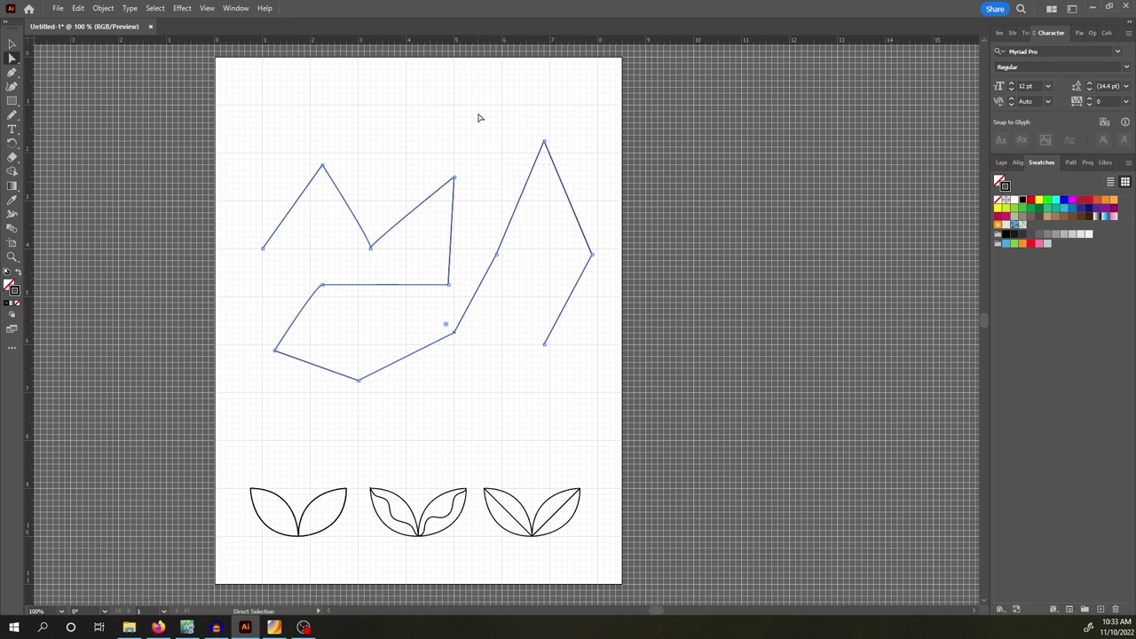
- Select the joined path as a whole object and delete it from the artboard
{"action": "key", "text": "v"}
{"action": "left_click", "coordinate": [447, 96]}
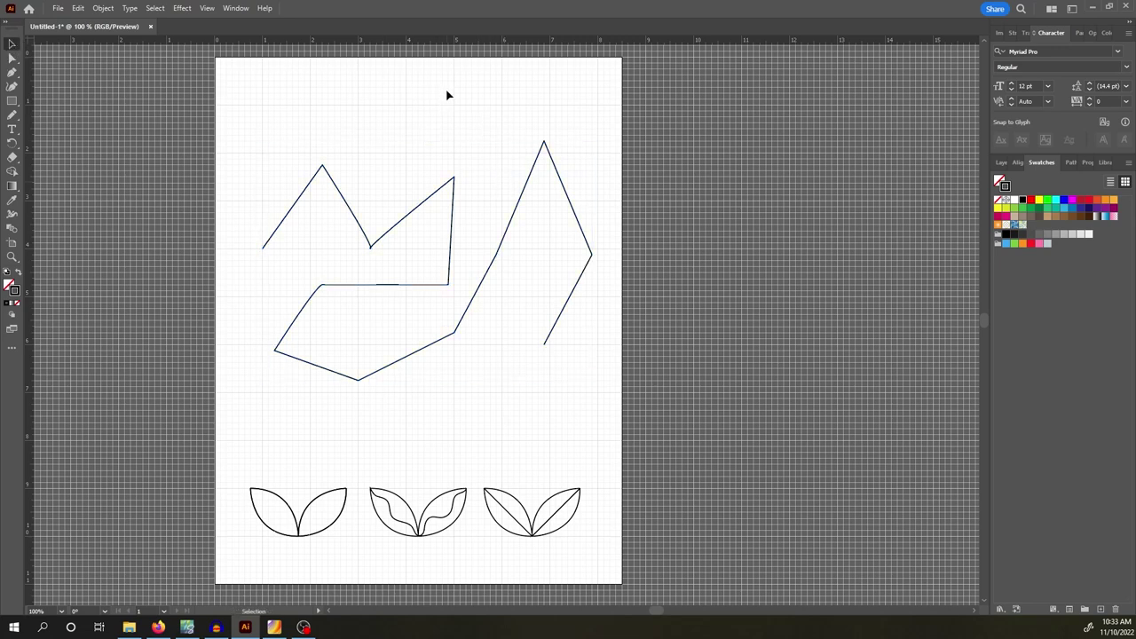
{"action": "left_click", "coordinate": [490, 276]}
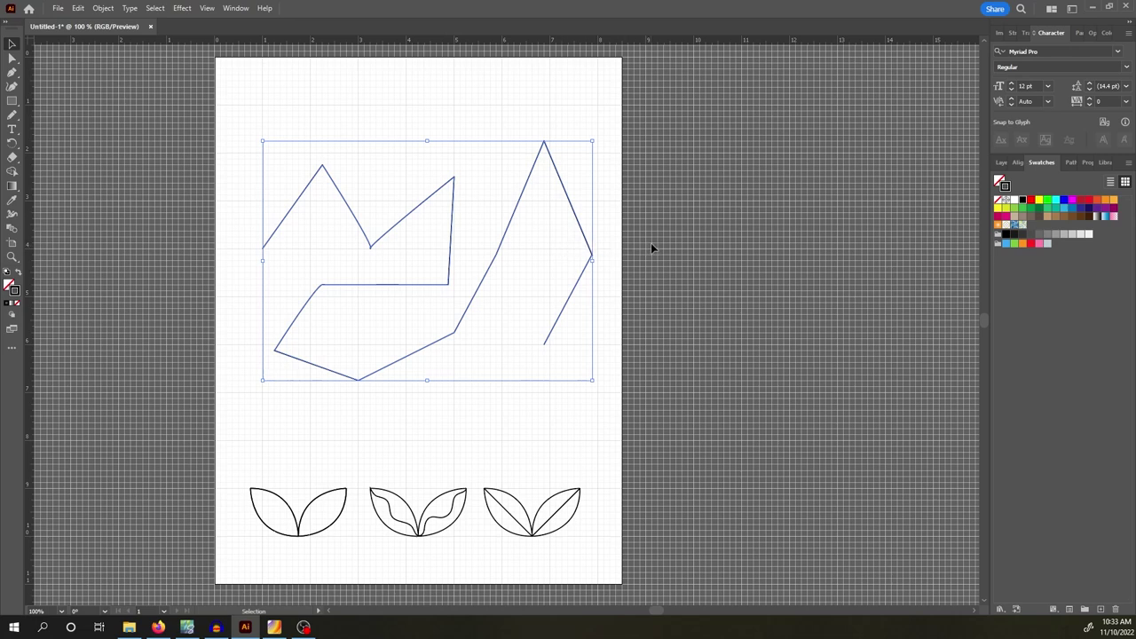
{"action": "left_click", "coordinate": [570, 336]}
{"action": "left_click", "coordinate": [546, 351]}
{"action": "key", "text": "Delete"}
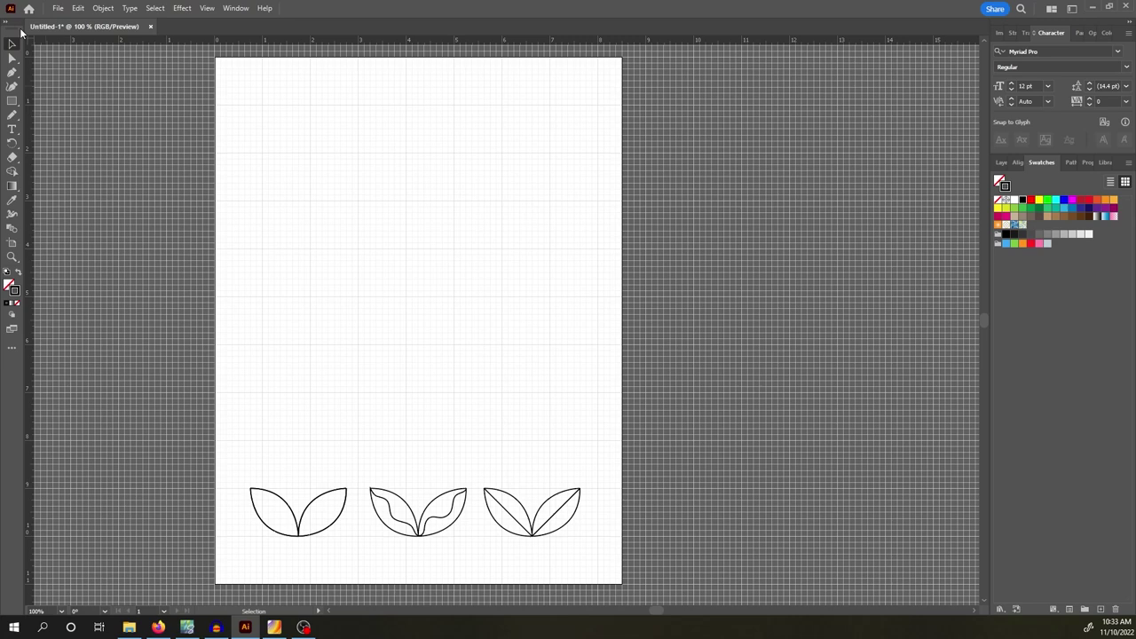
- Hide the document grid and show it again
{"action": "left_click", "coordinate": [207, 9]}
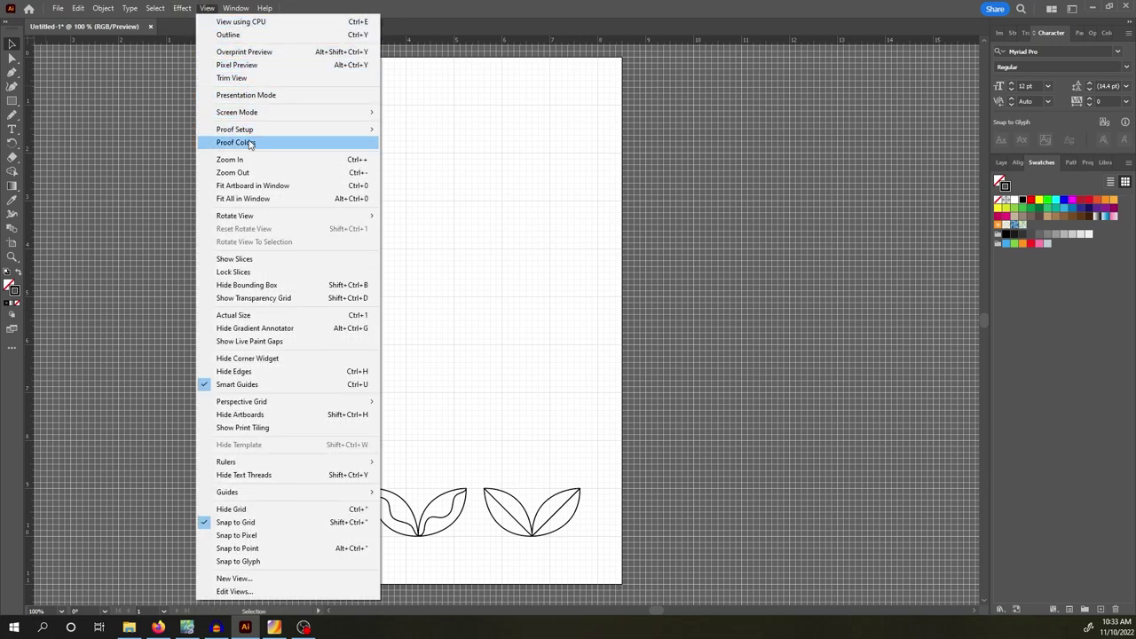
{"action": "left_click", "coordinate": [272, 508]}
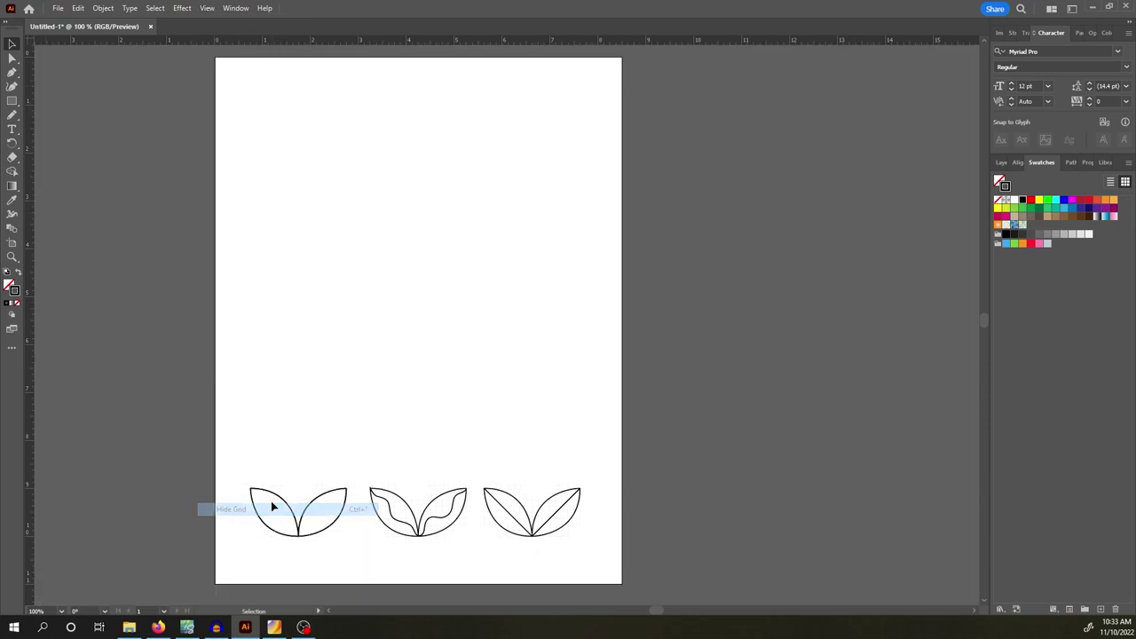
{"action": "left_click", "coordinate": [207, 9]}
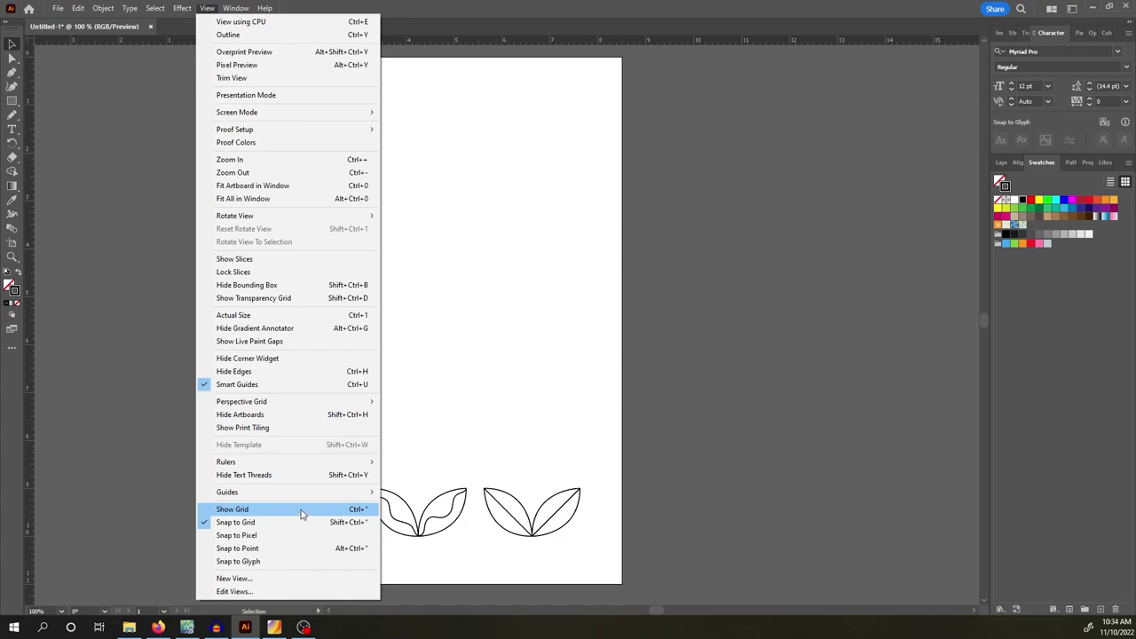
{"action": "left_click", "coordinate": [259, 513]}
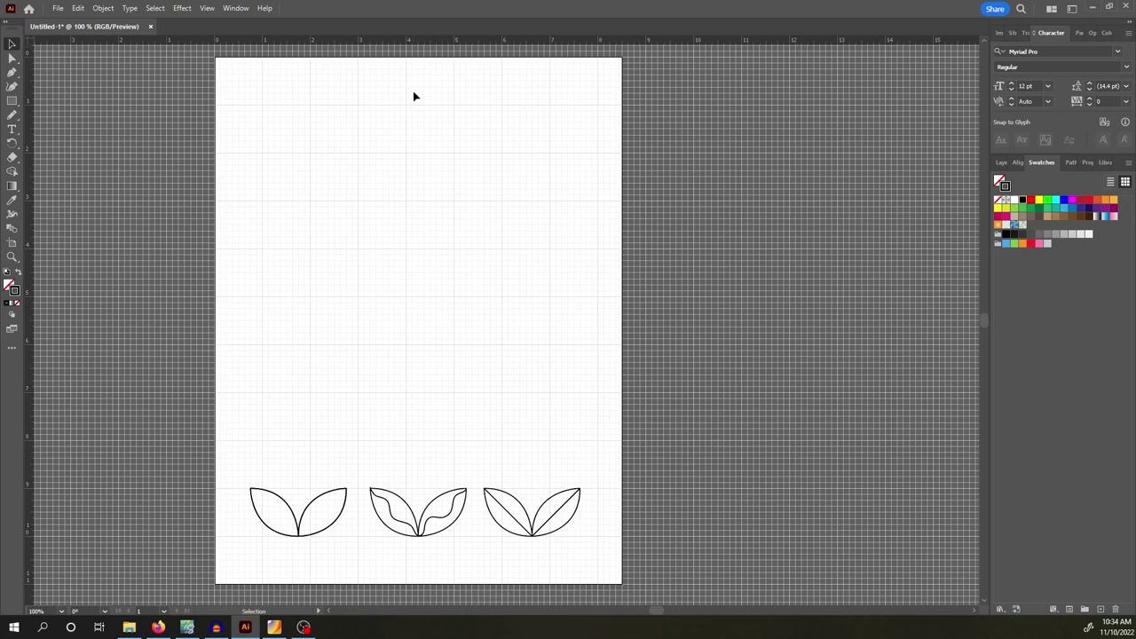
- Hide the rulers around the artboard and show them again
{"action": "right_click", "coordinate": [428, 115]}
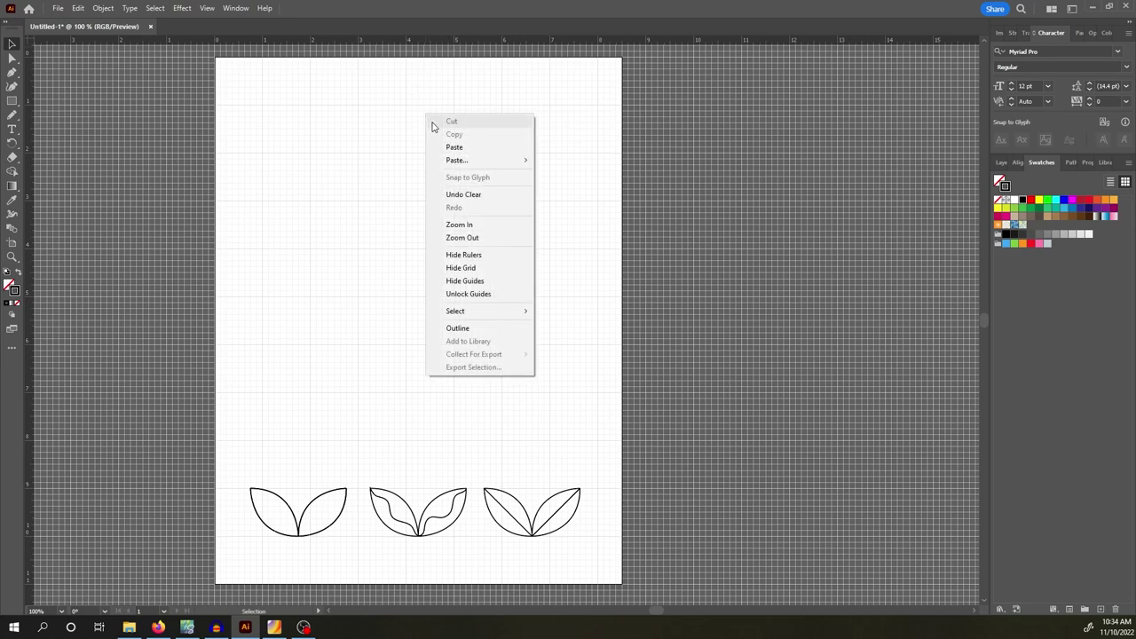
{"action": "left_click", "coordinate": [488, 259]}
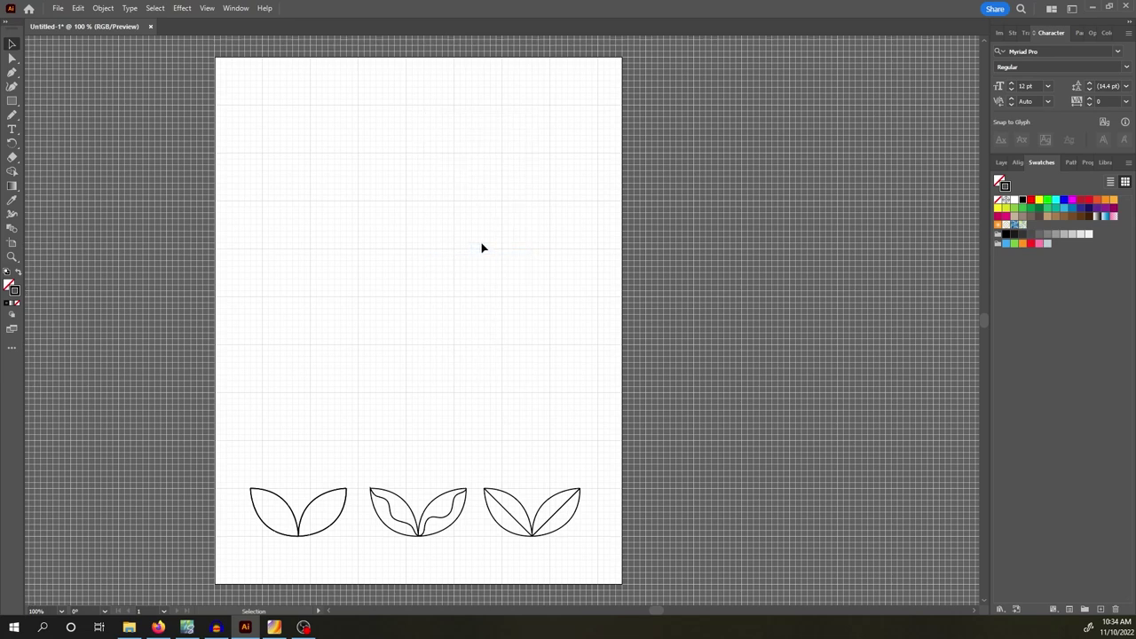
{"action": "right_click", "coordinate": [460, 160]}
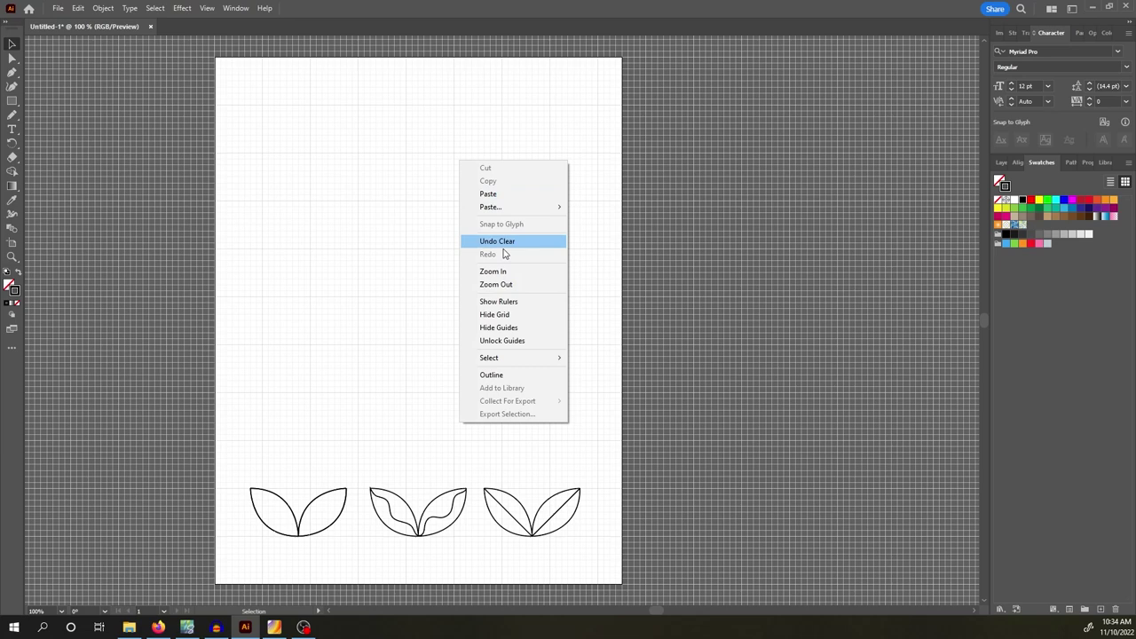
{"action": "left_click", "coordinate": [535, 308]}
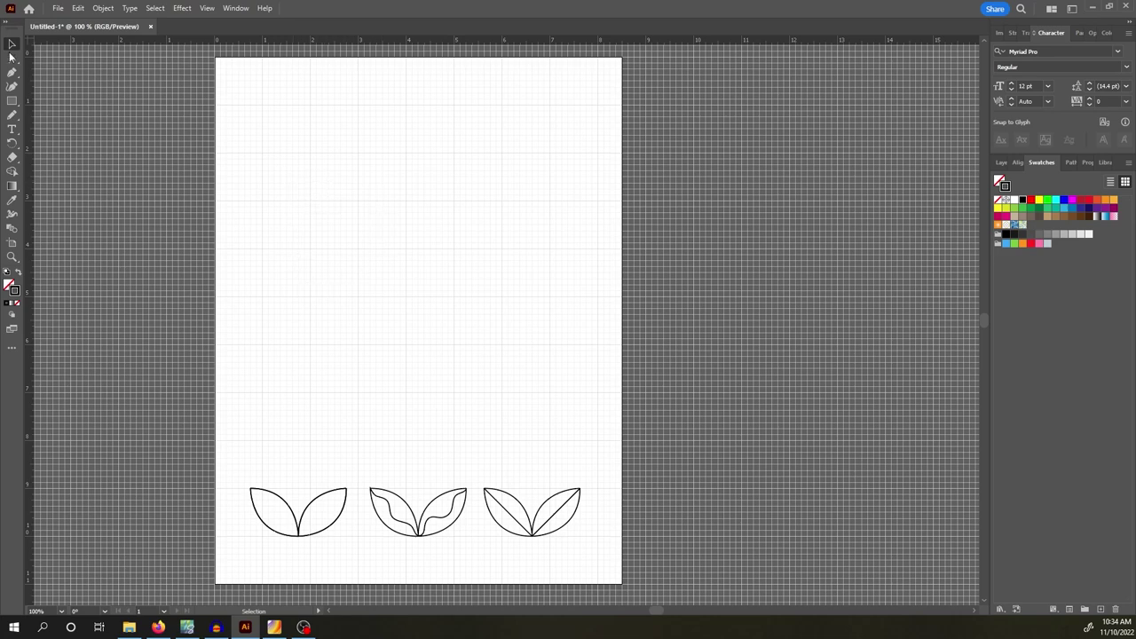
- Duplicate the plain leaf pair and snap the copy between the 2- and 4-inch marks across and the 5- and 6-inch marks down
{"action": "left_click", "coordinate": [310, 507]}
{"action": "left_click_drag", "start_coordinate": [310, 507], "coordinate": [351, 429]}
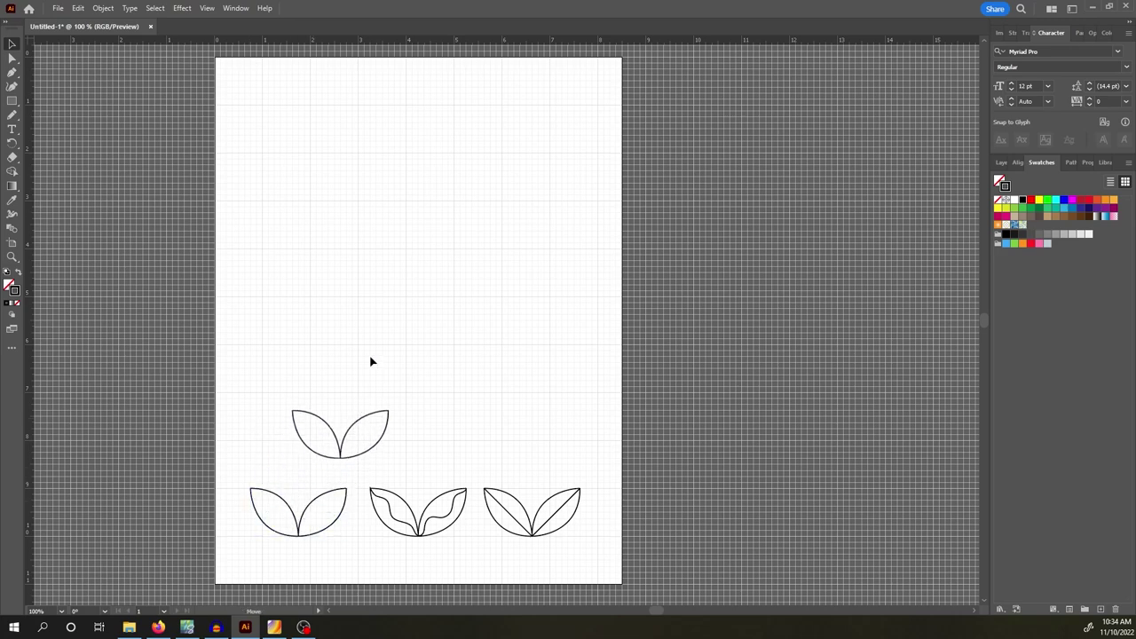
{"action": "left_click_drag", "start_coordinate": [371, 362], "coordinate": [369, 312]}
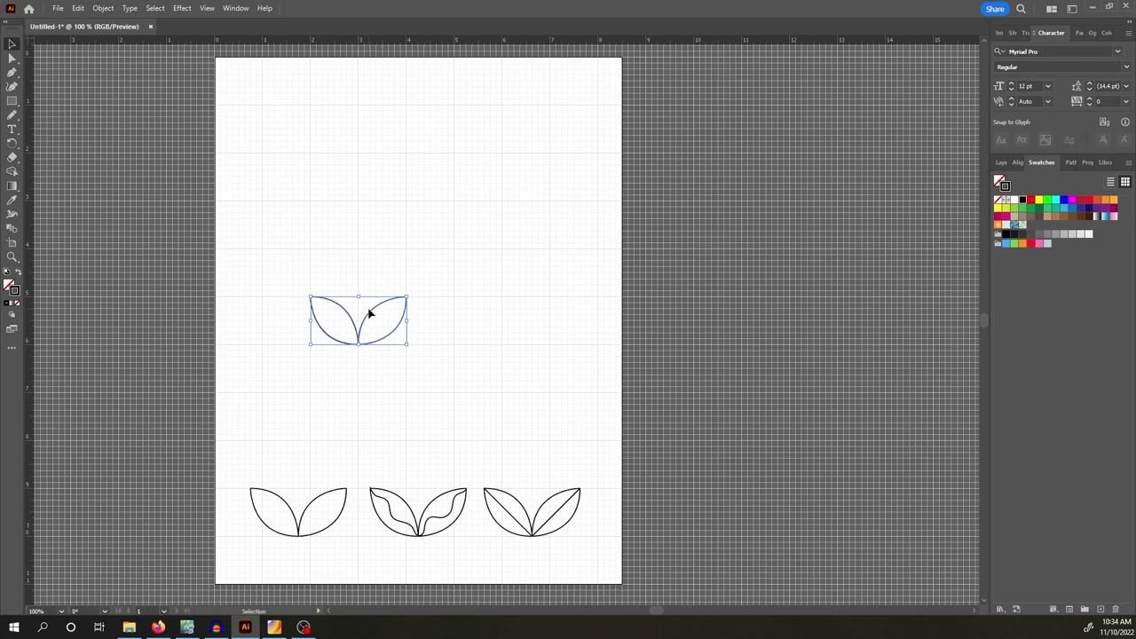
- Scale the copied leaf pair proportionally to 4 inches wide and 2 inches high, and delete it
{"action": "left_click_drag", "start_coordinate": [407, 297], "coordinate": [503, 244]}
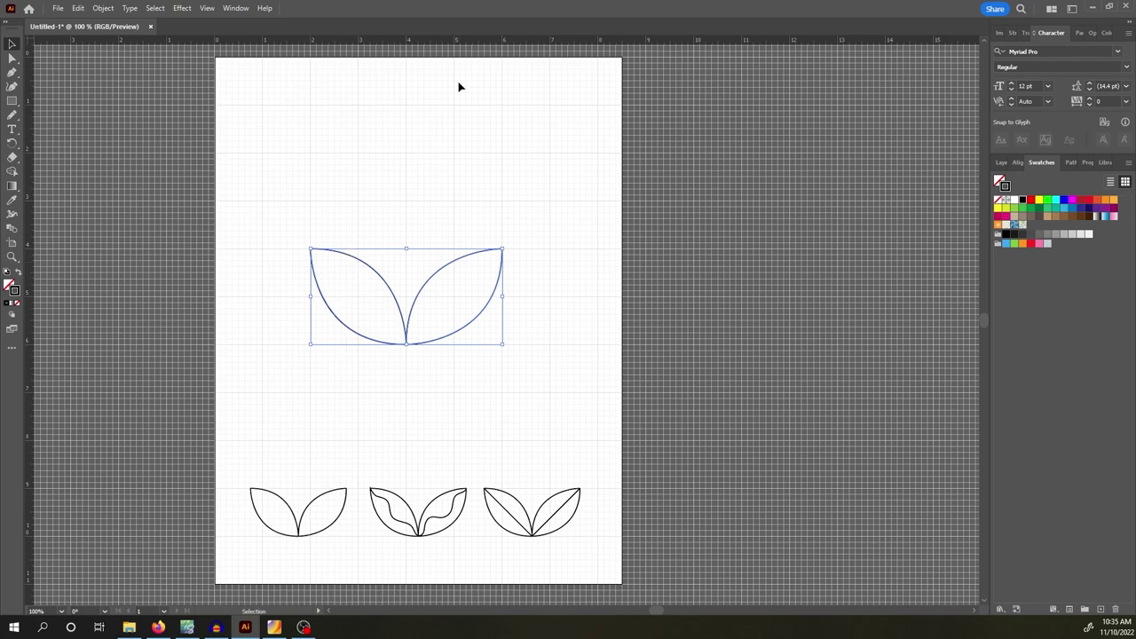
{"action": "key", "text": "Delete"}
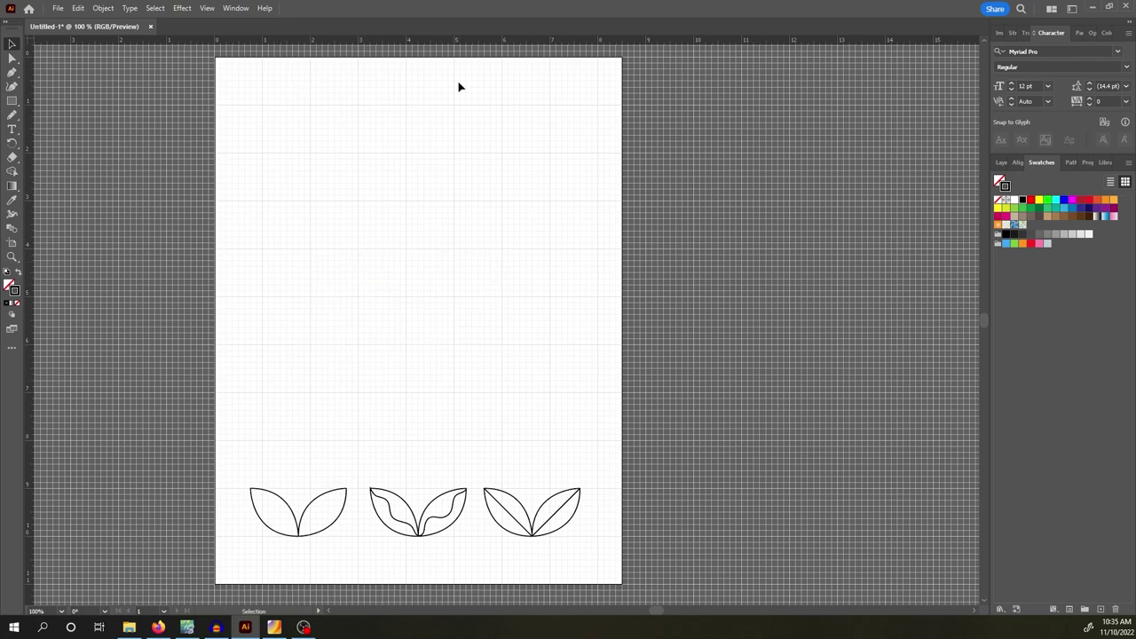
- Switch the ruler units to feet and then back to inches
{"action": "right_click", "coordinate": [530, 42]}
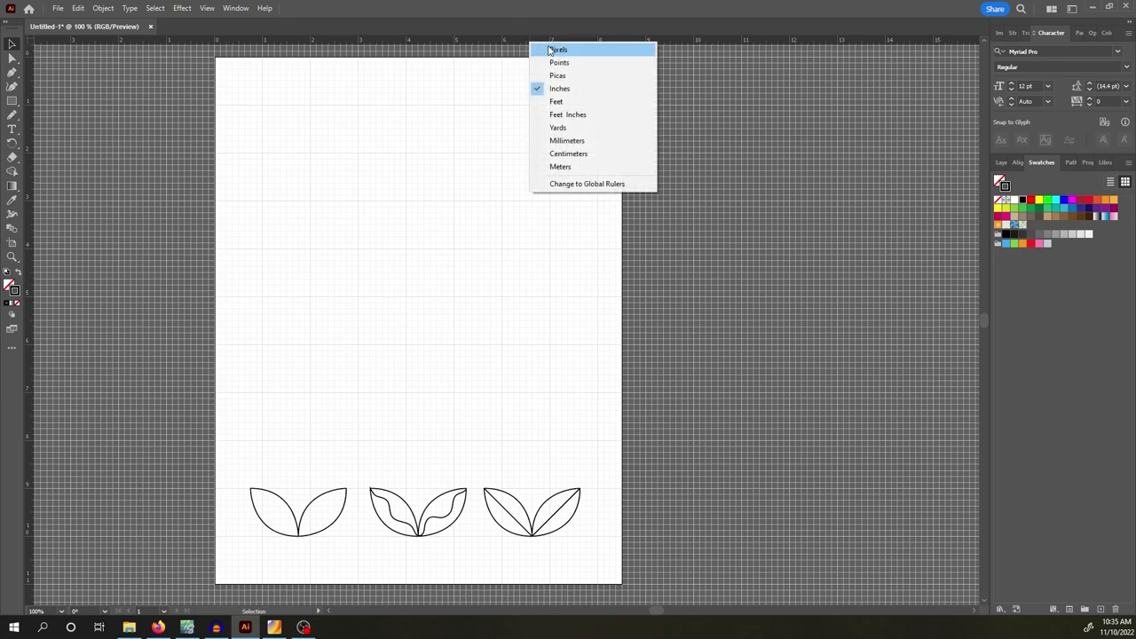
{"action": "left_click", "coordinate": [607, 105]}
{"action": "right_click", "coordinate": [612, 83]}
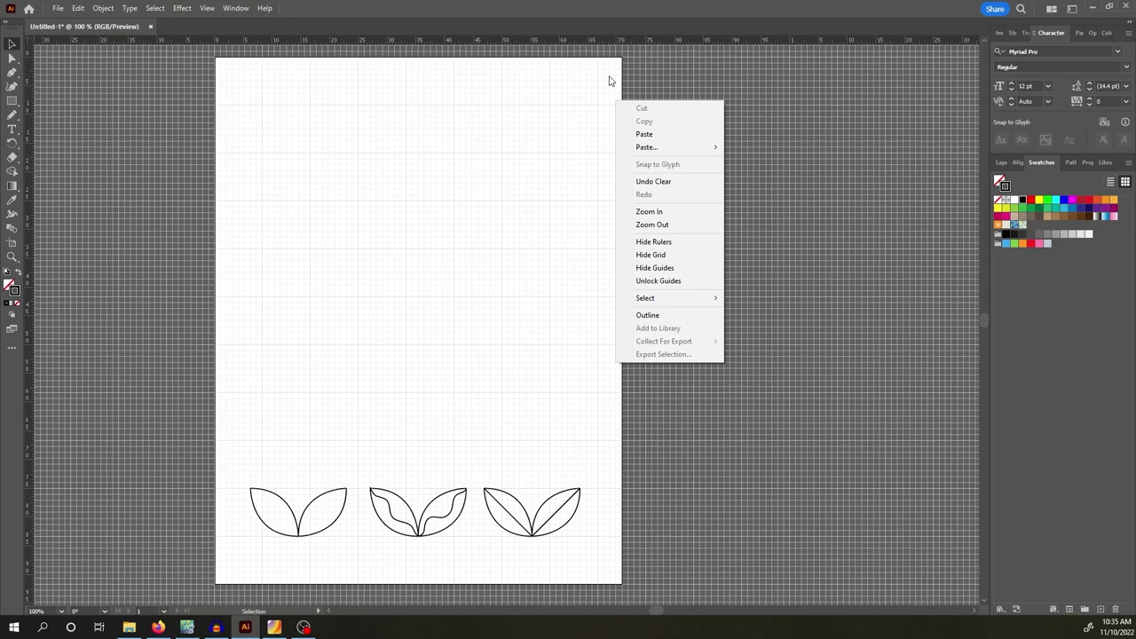
{"action": "left_click", "coordinate": [666, 70]}
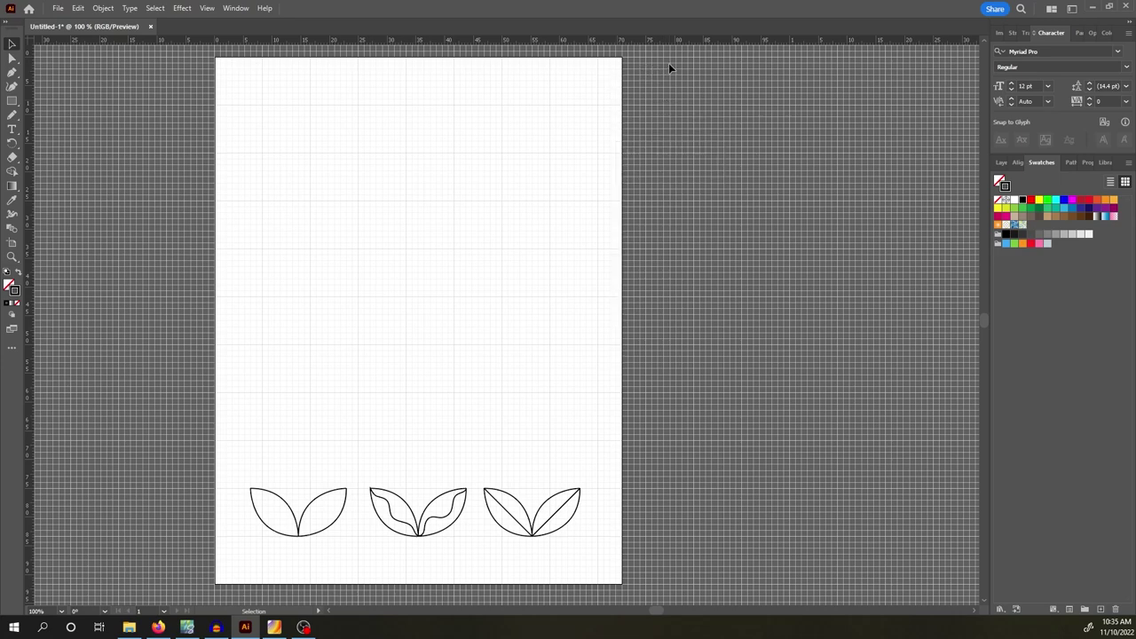
{"action": "right_click", "coordinate": [544, 47]}
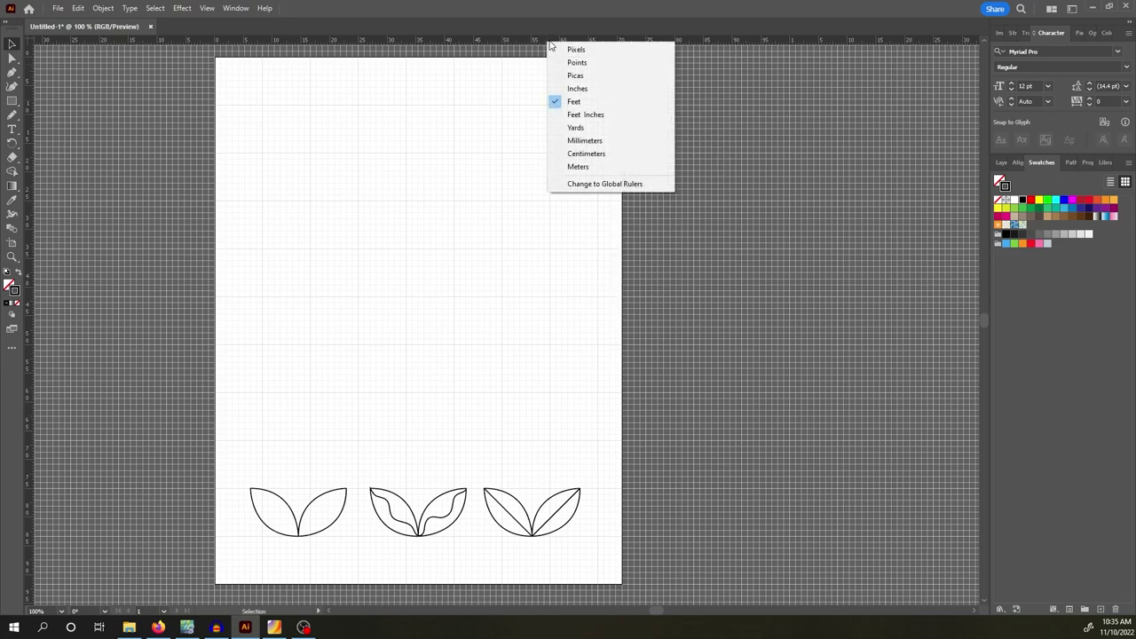
{"action": "left_click", "coordinate": [609, 89]}
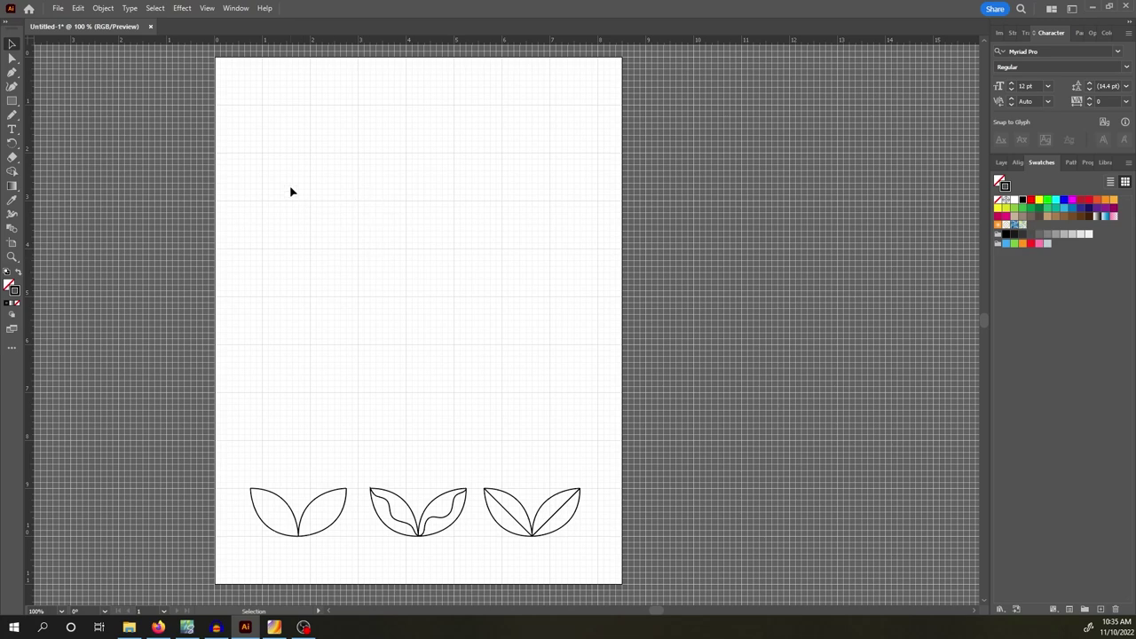
- Check whether Snap to Grid is enabled for the document
{"action": "left_click", "coordinate": [206, 9]}
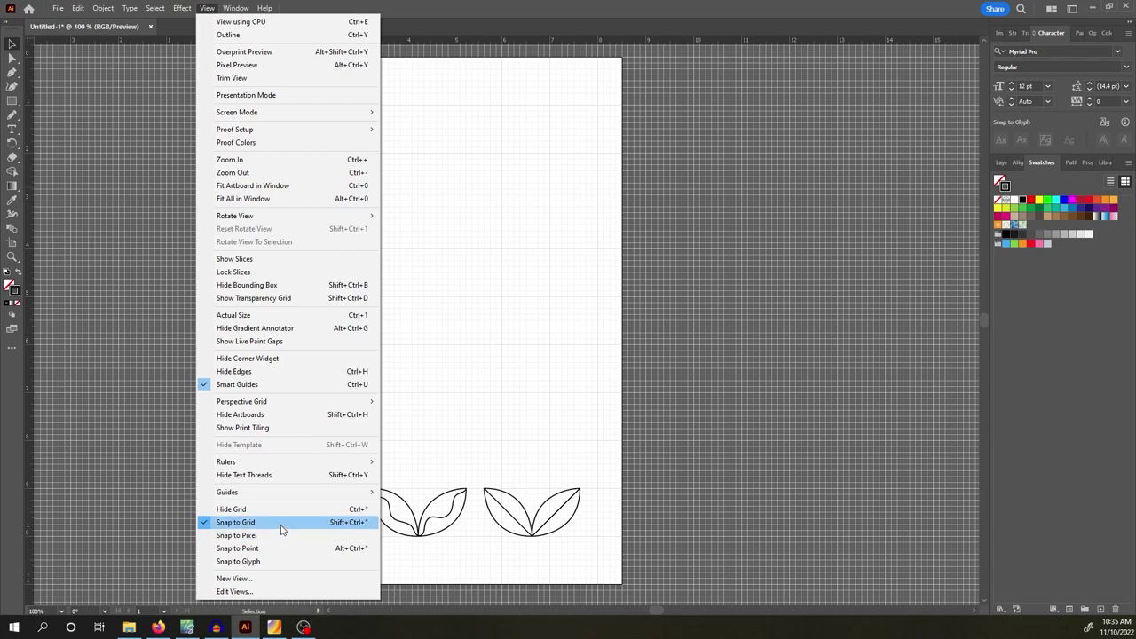
{"action": "left_click", "coordinate": [432, 182]}
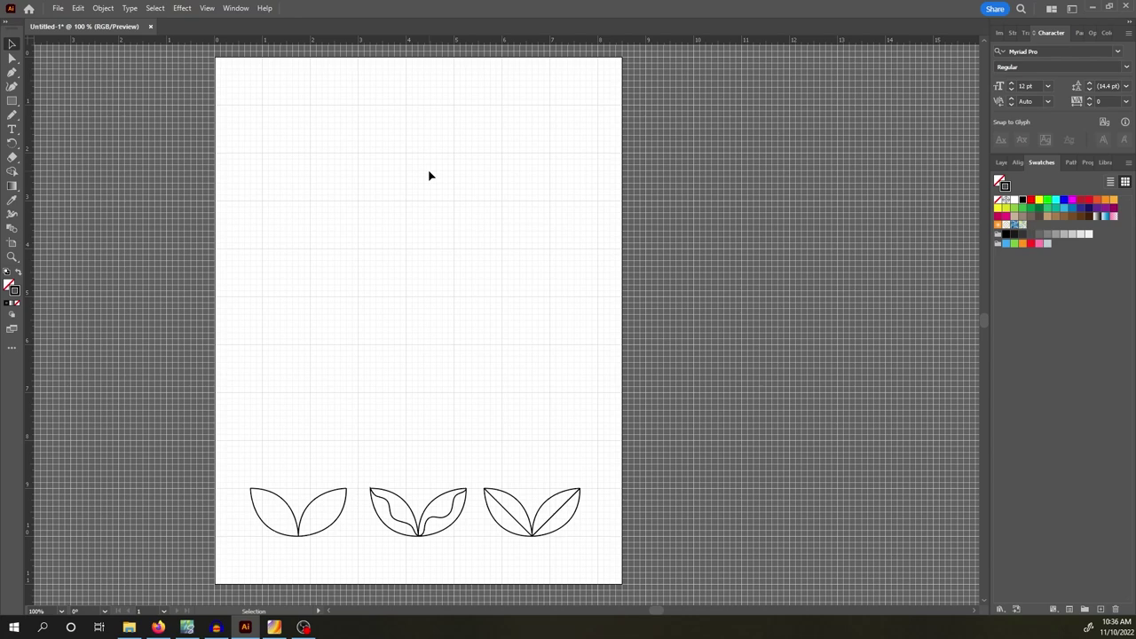
- Sketch two leaf pairs freehand with the Pencil tool between the 3- and 4-inch vertical marks, each about 2 inches wide and 1 inch high
{"action": "key", "text": "ctrl+plus"}
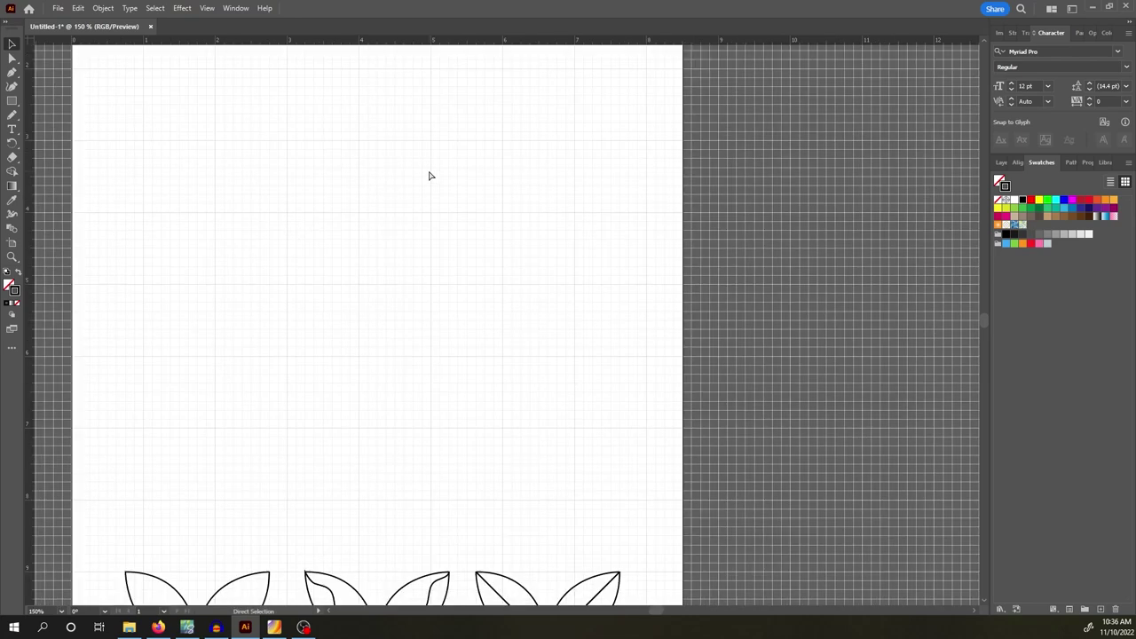
{"action": "scroll", "coordinate": [984, 320], "scroll_direction": "up", "scroll_amount": 3}
{"action": "scroll", "coordinate": [983, 329], "scroll_direction": "down", "scroll_amount": 6}
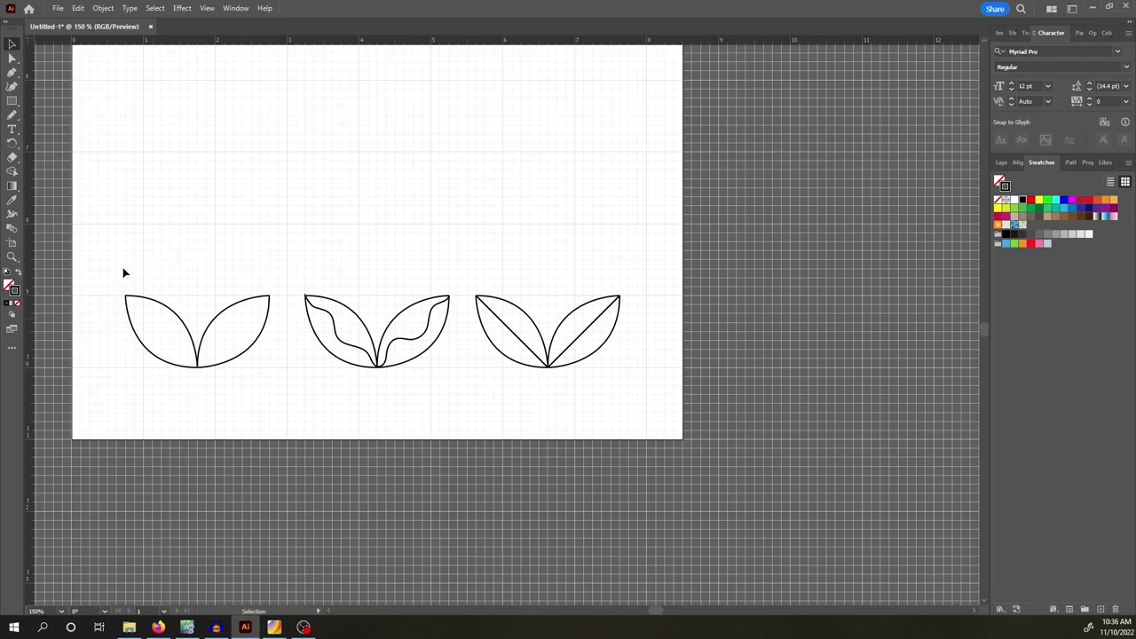
{"action": "left_click_drag", "start_coordinate": [983, 330], "coordinate": [986, 317]}
{"action": "key", "text": "v"}
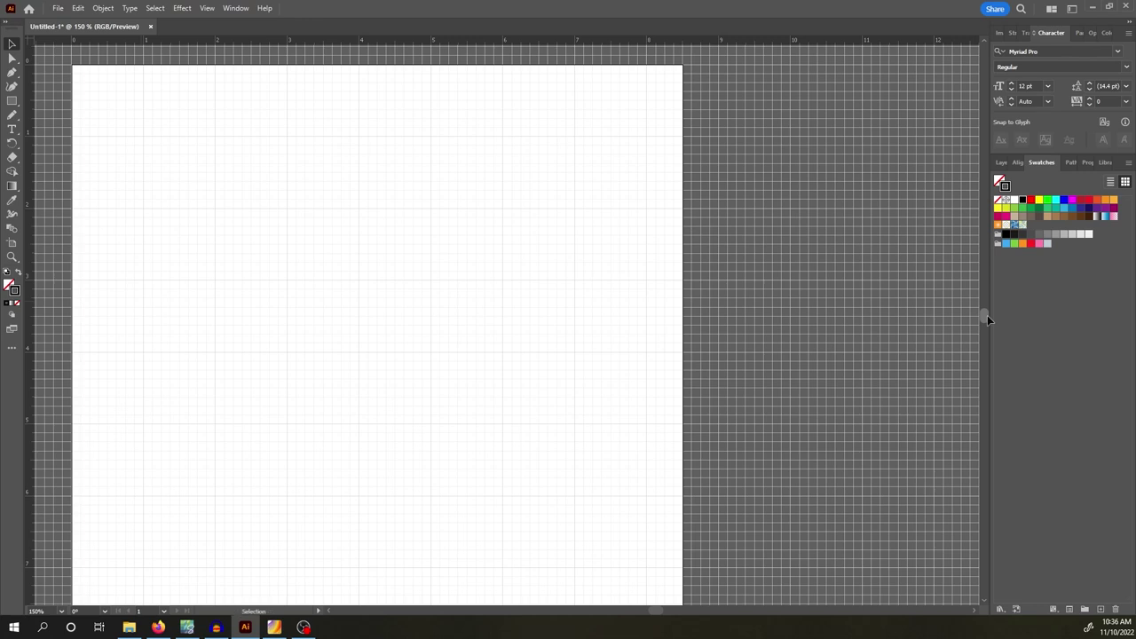
{"action": "left_click", "coordinate": [13, 111]}
{"action": "mouse_move", "coordinate": [218, 279]}
{"action": "left_mouse_down"}
{"action": "mouse_move", "coordinate": [240, 335]}
{"action": "mouse_move", "coordinate": [287, 351]}
{"action": "mouse_move", "coordinate": [271, 302]}
{"action": "mouse_move", "coordinate": [223, 276]}
{"action": "mouse_move", "coordinate": [212, 287]}
{"action": "mouse_move", "coordinate": [214, 314]}
{"action": "mouse_move", "coordinate": [235, 342]}
{"action": "mouse_move", "coordinate": [265, 355]}
{"action": "mouse_move", "coordinate": [360, 319]}
{"action": "mouse_move", "coordinate": [359, 278]}
{"action": "mouse_move", "coordinate": [328, 291]}
{"action": "mouse_move", "coordinate": [303, 309]}
{"action": "mouse_move", "coordinate": [285, 351]}
{"action": "mouse_move", "coordinate": [329, 341]}
{"action": "mouse_move", "coordinate": [370, 281]}
{"action": "left_mouse_up"}
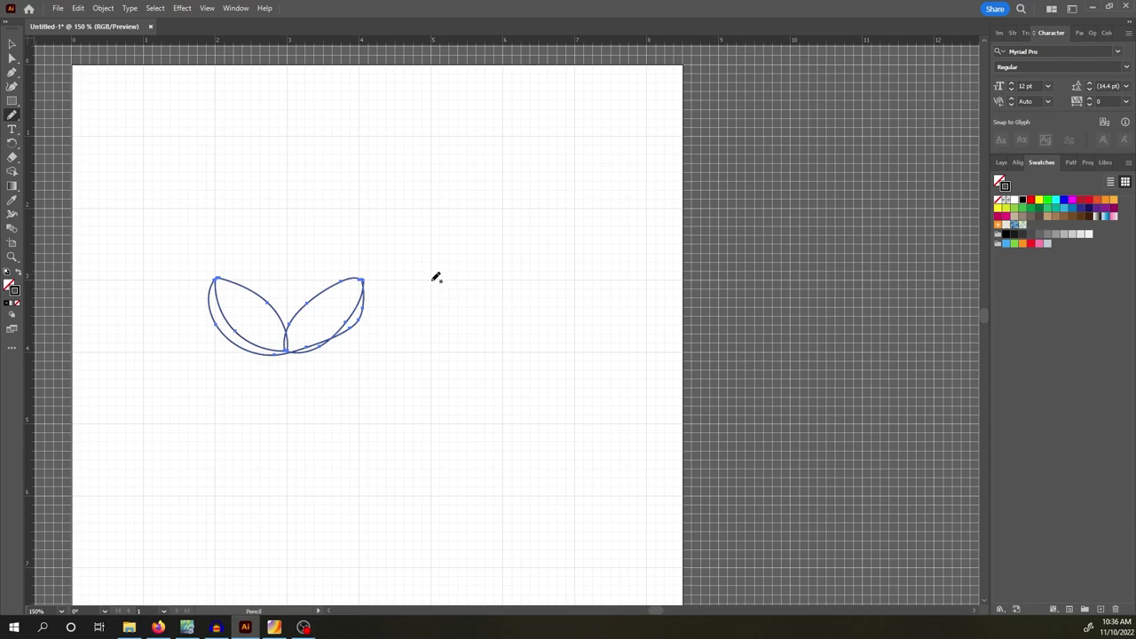
{"action": "mouse_move", "coordinate": [432, 281]}
{"action": "left_mouse_down"}
{"action": "mouse_move", "coordinate": [432, 309]}
{"action": "mouse_move", "coordinate": [477, 349]}
{"action": "mouse_move", "coordinate": [503, 350]}
{"action": "mouse_move", "coordinate": [500, 317]}
{"action": "mouse_move", "coordinate": [457, 278]}
{"action": "mouse_move", "coordinate": [435, 275]}
{"action": "mouse_move", "coordinate": [442, 312]}
{"action": "mouse_move", "coordinate": [507, 348]}
{"action": "mouse_move", "coordinate": [569, 314]}
{"action": "mouse_move", "coordinate": [579, 276]}
{"action": "mouse_move", "coordinate": [554, 274]}
{"action": "mouse_move", "coordinate": [505, 346]}
{"action": "mouse_move", "coordinate": [572, 308]}
{"action": "mouse_move", "coordinate": [578, 278]}
{"action": "left_mouse_up"}
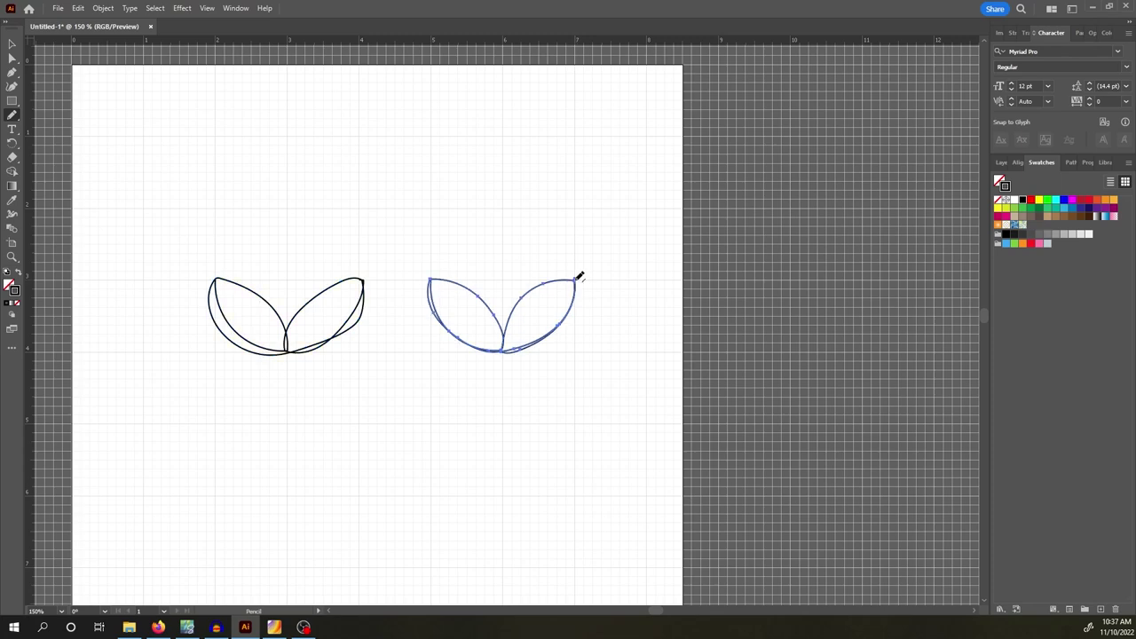
- Delete both freehand leaf pairs
{"action": "left_click", "coordinate": [11, 44]}
{"action": "left_click_drag", "start_coordinate": [281, 257], "coordinate": [557, 421]}
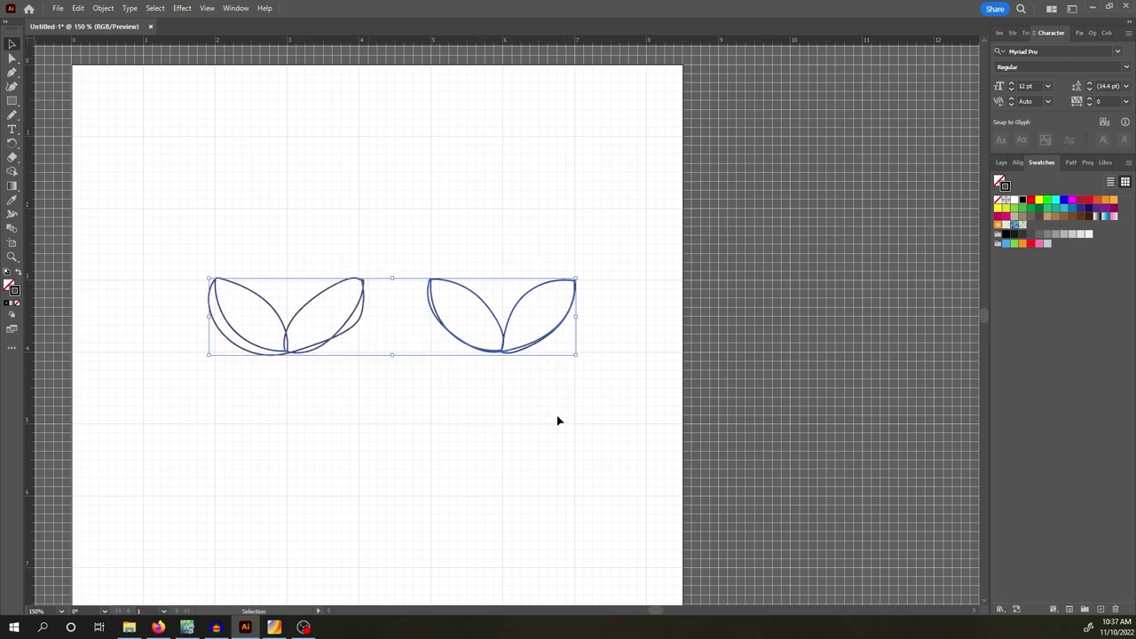
{"action": "key", "text": "Delete"}
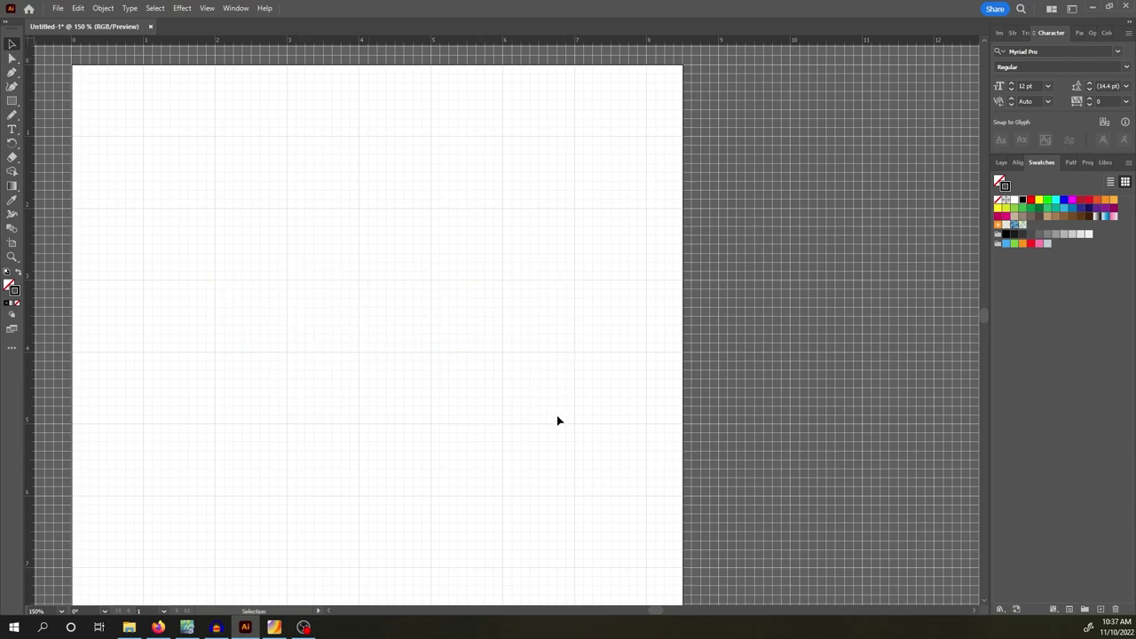
- Draw a closed curved leaf with the Pen tool between anchors at 3 inches across, 3 down and 4 inches across, 4 down
{"action": "left_click", "coordinate": [14, 73]}
{"action": "left_click", "coordinate": [287, 282]}
{"action": "left_click", "coordinate": [295, 350]}
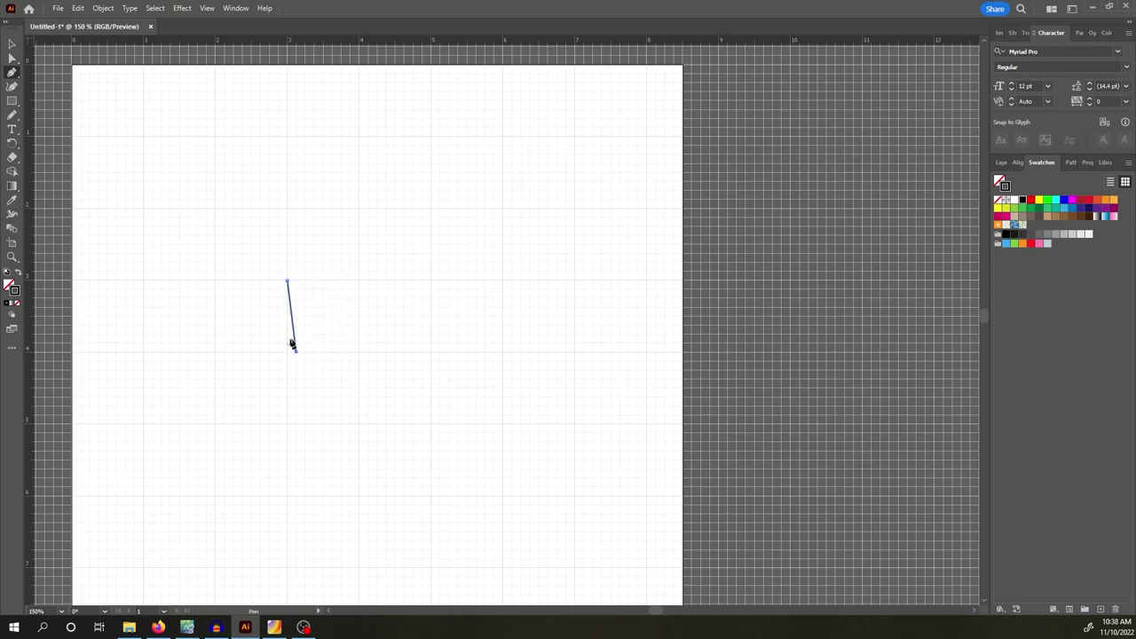
{"action": "key", "text": "ctrl+z"}
{"action": "left_click", "coordinate": [359, 353]}
{"action": "left_click_drag", "start_coordinate": [360, 354], "coordinate": [430, 355]}
{"action": "mouse_move", "coordinate": [431, 356]}
{"action": "left_mouse_down"}
{"action": "mouse_move", "coordinate": [372, 355]}
{"action": "mouse_move", "coordinate": [432, 355]}
{"action": "left_mouse_up"}
{"action": "left_click", "coordinate": [358, 353]}
{"action": "left_click_drag", "start_coordinate": [286, 282], "coordinate": [216, 281]}
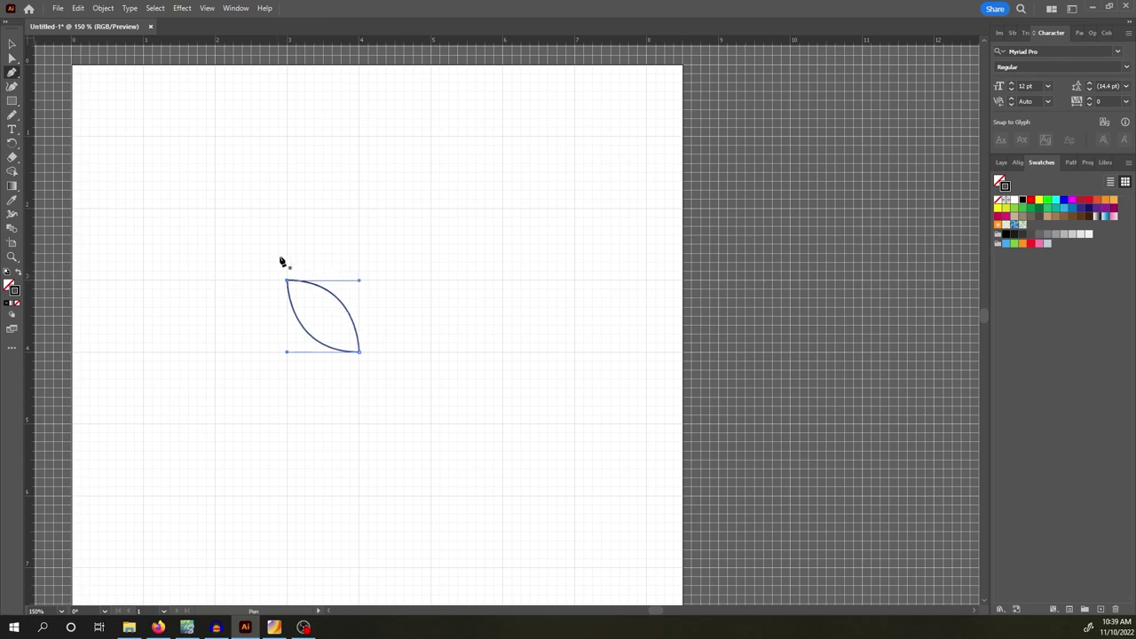
- Try moving the closed leaf's upper-left anchor with Direct Selection, and undo back to the leaf's single lower curve
{"action": "key", "text": "v"}
{"action": "left_click", "coordinate": [330, 261]}
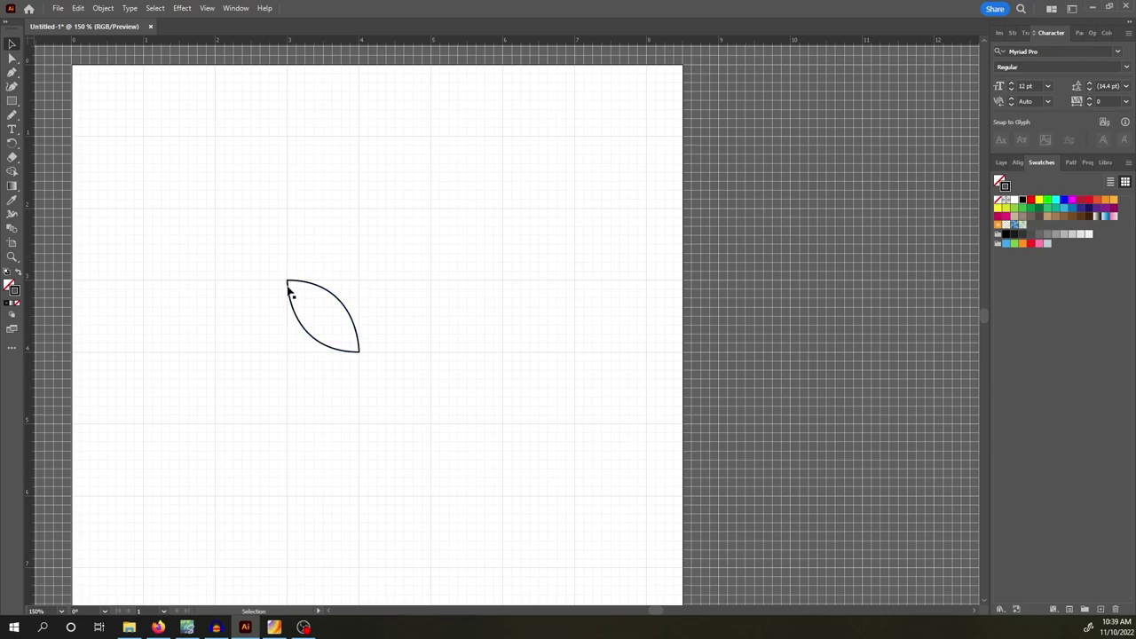
{"action": "left_click", "coordinate": [288, 283]}
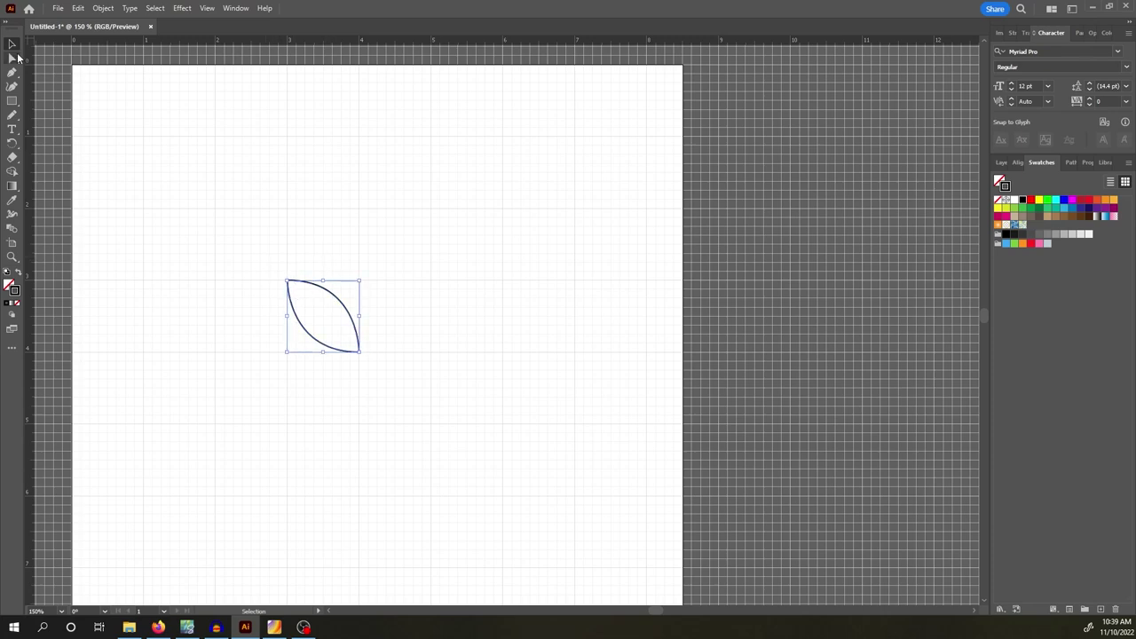
{"action": "left_click", "coordinate": [11, 58]}
{"action": "left_click", "coordinate": [287, 282]}
{"action": "mouse_move", "coordinate": [286, 282]}
{"action": "left_mouse_down"}
{"action": "mouse_move", "coordinate": [271, 269]}
{"action": "mouse_move", "coordinate": [292, 258]}
{"action": "mouse_move", "coordinate": [272, 302]}
{"action": "mouse_move", "coordinate": [315, 297]}
{"action": "mouse_move", "coordinate": [293, 287]}
{"action": "left_mouse_up"}
{"action": "key", "text": "ctrl"}
{"action": "key", "text": "ctrl+z"}
- Redraw the leaf's upper curve with the Pen tool from the lower tip, ending at a smooth open anchor one grid square left of the start
{"action": "left_click", "coordinate": [12, 75]}
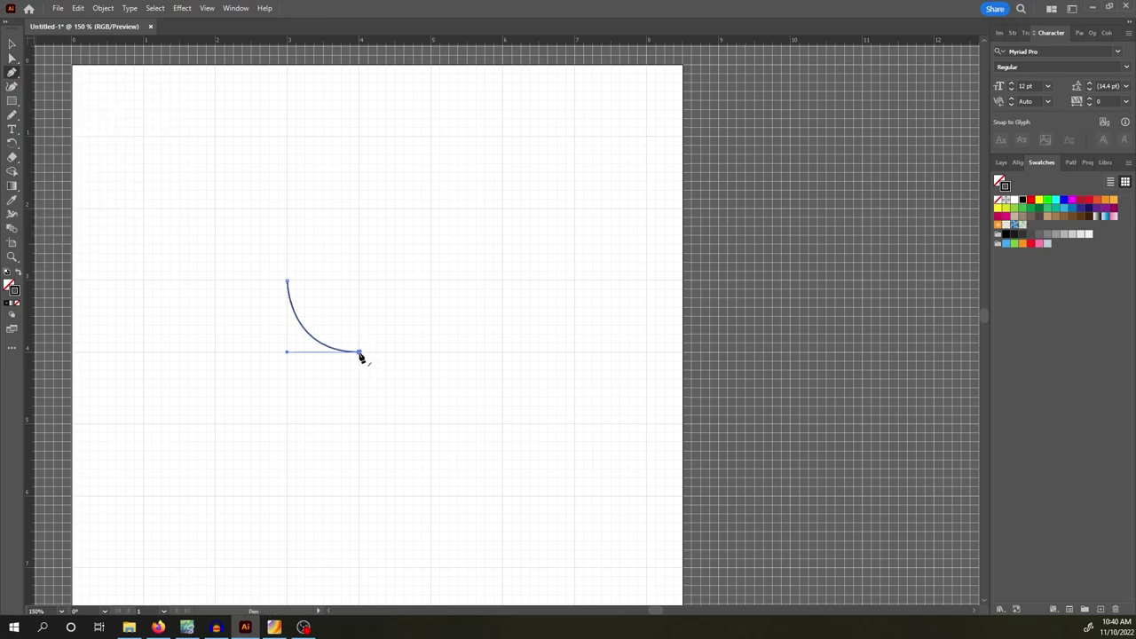
{"action": "left_click_drag", "start_coordinate": [359, 353], "coordinate": [287, 284]}
{"action": "left_click", "coordinate": [278, 284], "text": "ctrl"}
{"action": "left_click_drag", "start_coordinate": [277, 284], "coordinate": [207, 284]}
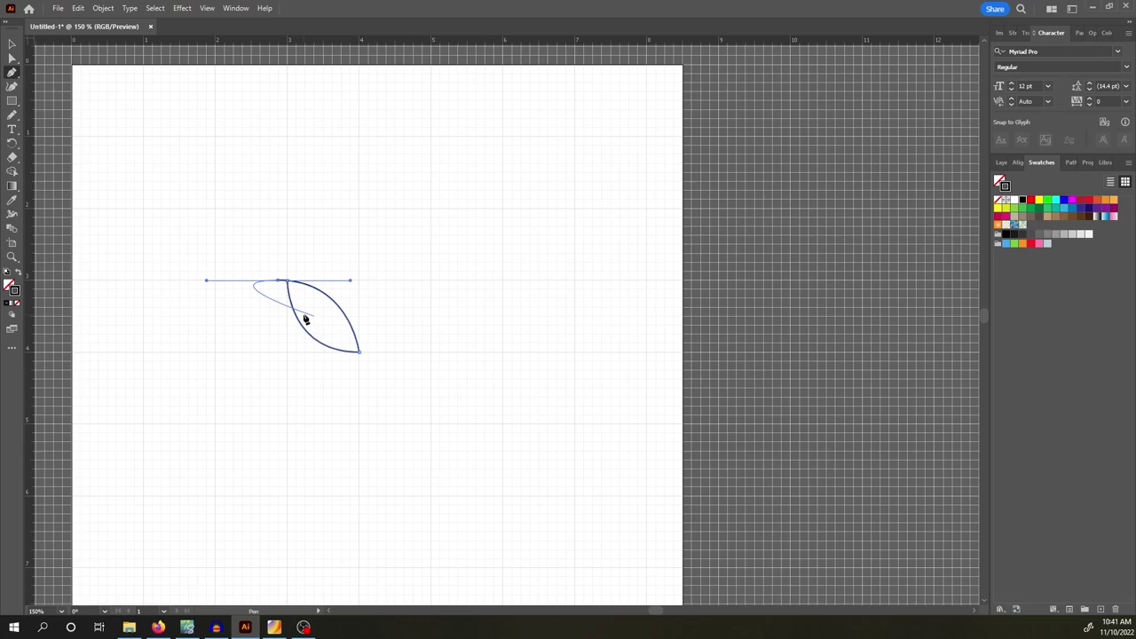
- Move the upper curve's open end anchor one grid square right onto the leaf's start at 3 inches across, 3 down
{"action": "left_click", "coordinate": [12, 58]}
{"action": "left_click", "coordinate": [285, 242]}
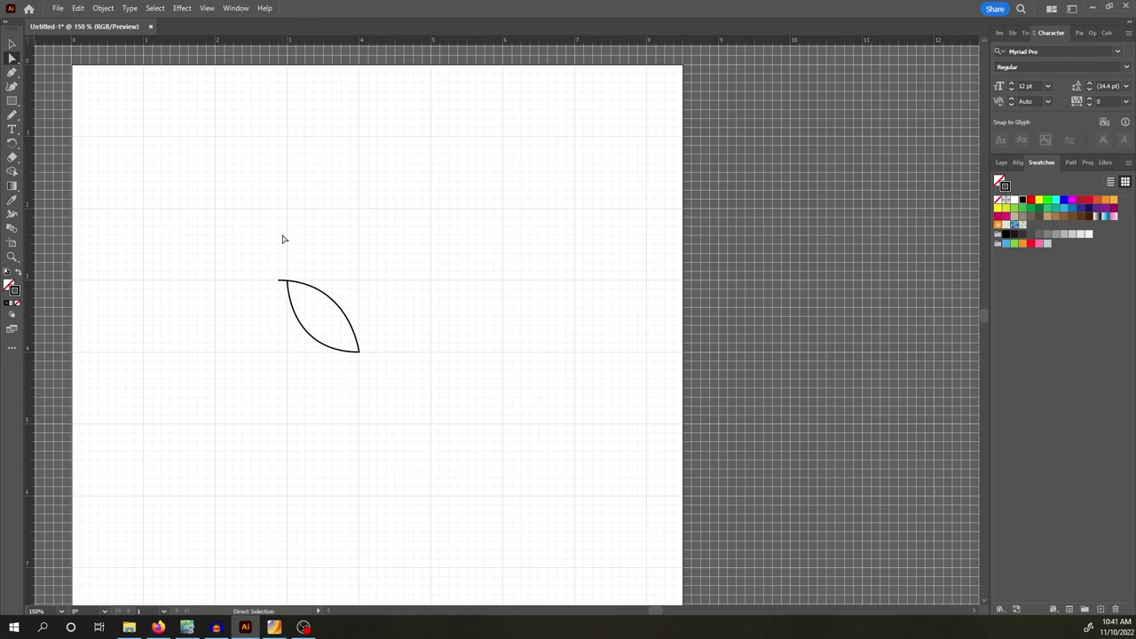
{"action": "left_click", "coordinate": [279, 282]}
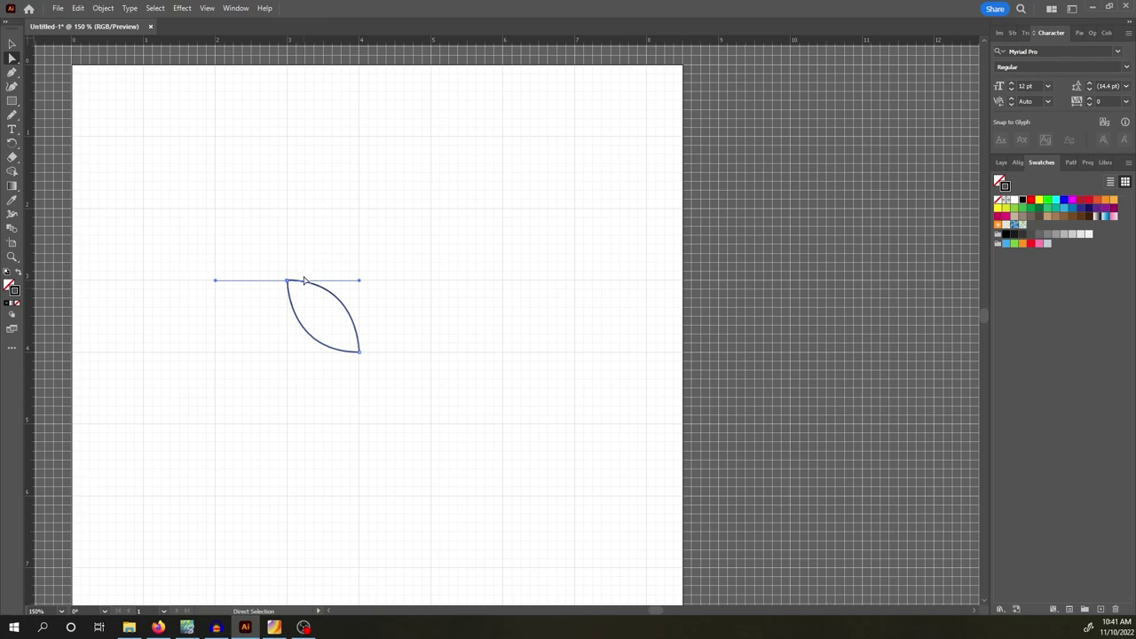
- Try pulling the upper curve's end anchor off the leaf's upper tip, undo the move and deselect the leaf
{"action": "left_click_drag", "start_coordinate": [298, 278], "coordinate": [307, 279]}
{"action": "left_click_drag", "start_coordinate": [295, 291], "coordinate": [298, 293]}
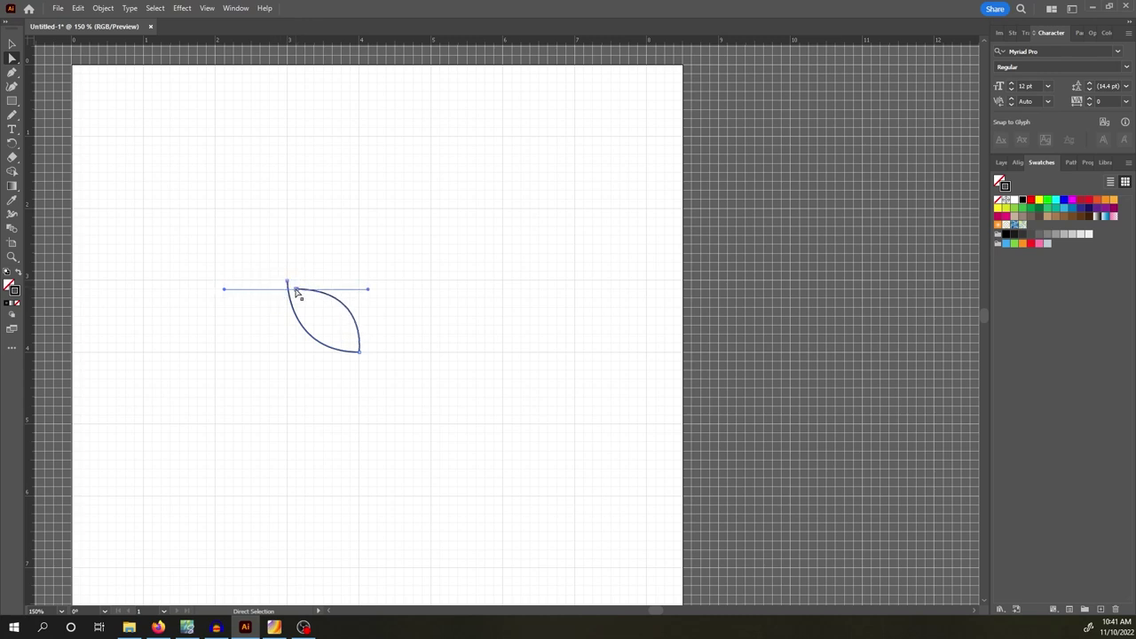
{"action": "key", "text": "ctrl+z"}
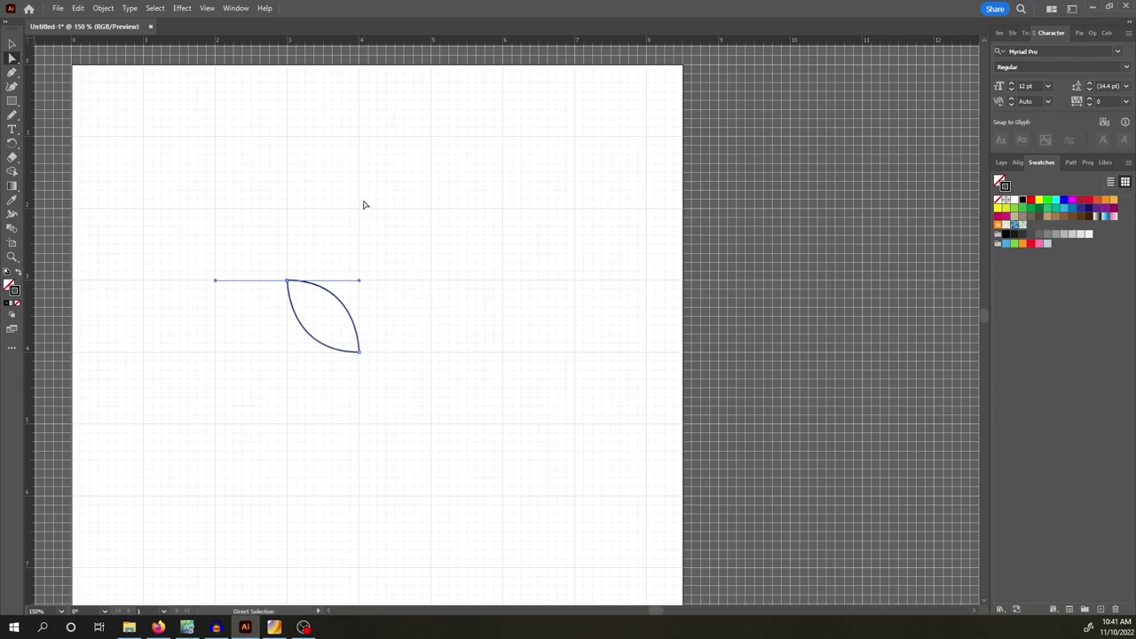
{"action": "left_click", "coordinate": [267, 202]}
{"action": "left_click", "coordinate": [11, 73]}
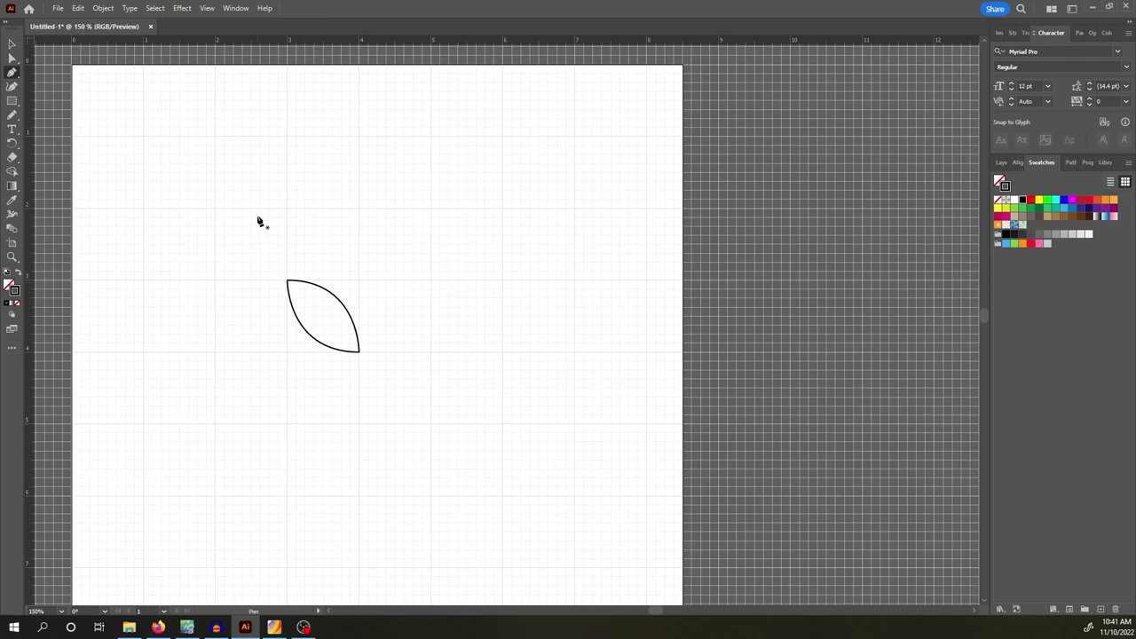
- Move the lower curve's start anchor one grid square to the left of the leaf's upper tip
{"action": "left_click", "coordinate": [11, 59]}
{"action": "left_click", "coordinate": [292, 305]}
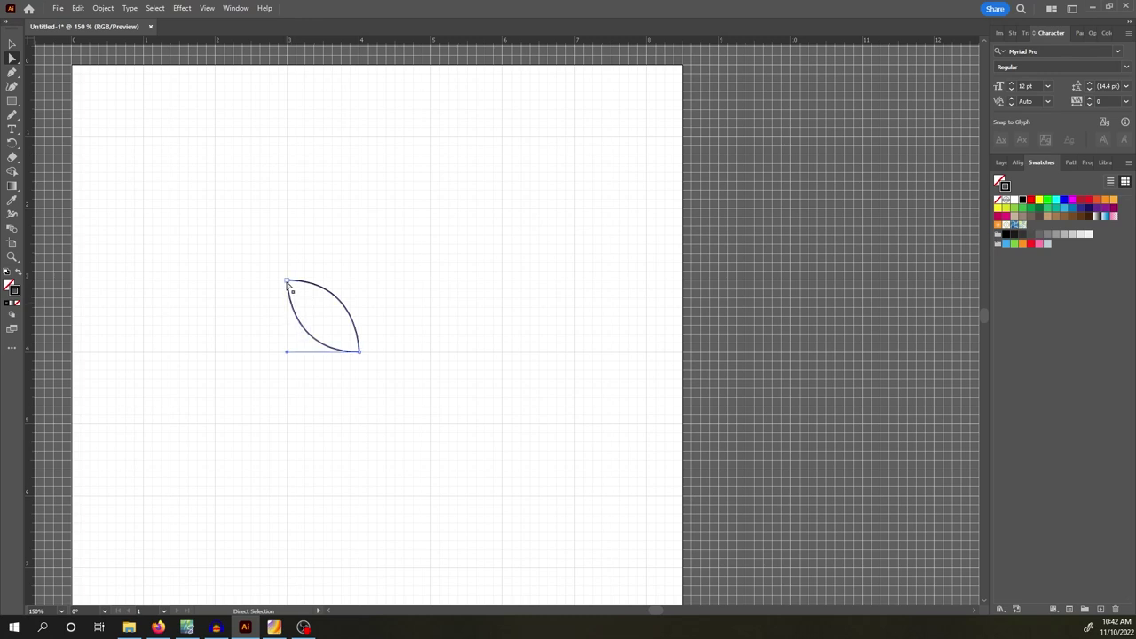
{"action": "key", "text": "shift+Left"}
- Nudge the lower curve's start anchor farther left to about 0.9 inch across, and undo those extra moves
{"action": "left_click_drag", "start_coordinate": [278, 281], "coordinate": [259, 280]}
{"action": "key", "text": "shift+Left"}
{"action": "key", "text": "shift+Left"}
{"action": "key", "text": "shift+Left"}
{"action": "key", "text": "shift+Left"}
{"action": "key", "text": "shift+Left"}
{"action": "key", "text": "shift+Left"}
{"action": "key", "text": "shift+Left"}
{"action": "key", "text": "shift+Left"}
{"action": "key", "text": "shift+Left"}
{"action": "key", "text": "shift+Left"}
{"action": "key", "text": "shift+Left"}
{"action": "key", "text": "shift+Left"}
{"action": "key", "text": "shift+Left"}
{"action": "key", "text": "shift+Left"}
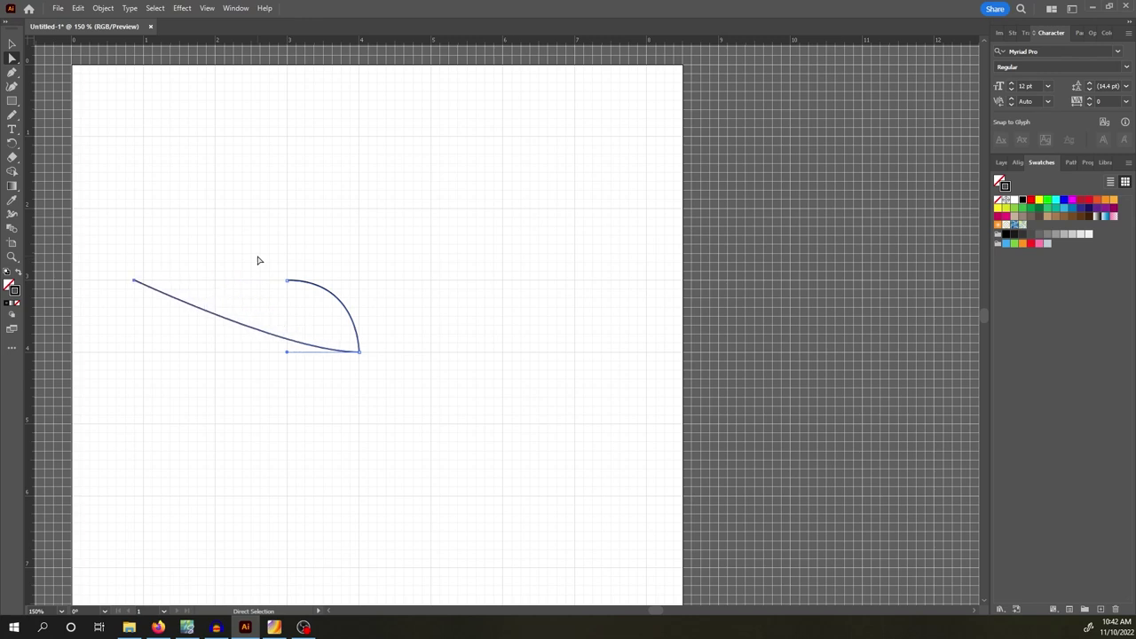
{"action": "key", "text": "ctrl+z"}
{"action": "key", "text": "ctrl+z"}
{"action": "key", "text": "ctrl+z"}
{"action": "key", "text": "ctrl+z"}
{"action": "key", "text": "ctrl+z"}
{"action": "key", "text": "ctrl+z"}
{"action": "key", "text": "ctrl+z"}
{"action": "key", "text": "ctrl+z"}
{"action": "key", "text": "ctrl+z"}
{"action": "key", "text": "ctrl+z"}
{"action": "key", "text": "ctrl+z"}
{"action": "key", "text": "ctrl+z"}
{"action": "key", "text": "ctrl+z"}
{"action": "key", "text": "ctrl+z"}
{"action": "key", "text": "ctrl+z"}
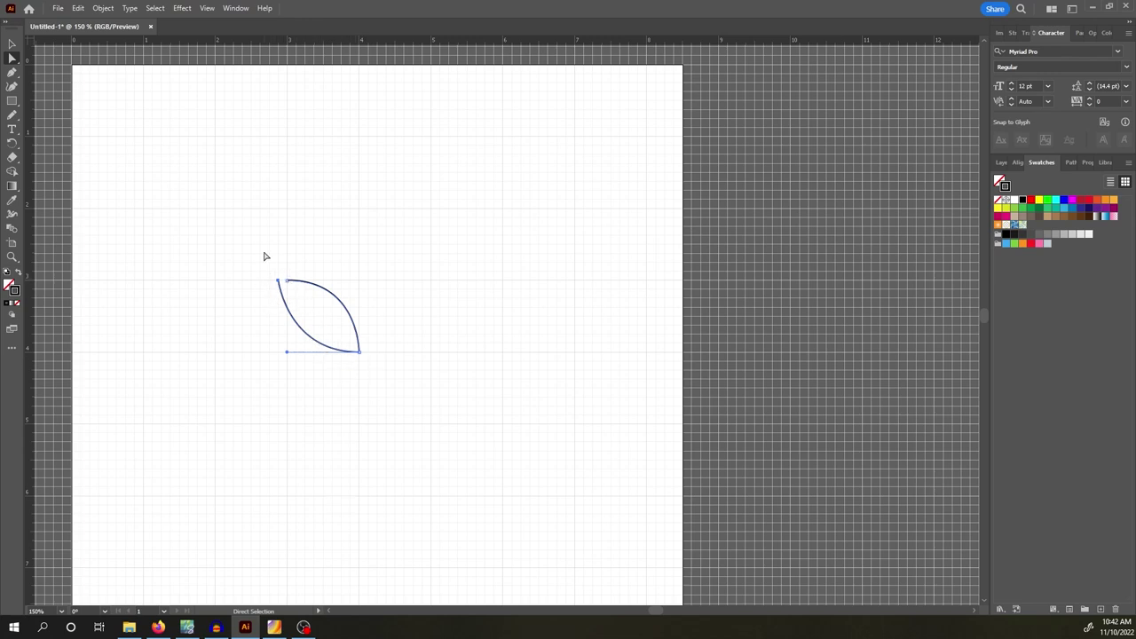
- Continue the path with the Pen tool from the upper curve's open end to a smooth anchor one grid square right of the leaf's lower tip
{"action": "left_click", "coordinate": [12, 75]}
{"action": "left_click", "coordinate": [12, 44]}
{"action": "left_click", "coordinate": [344, 203]}
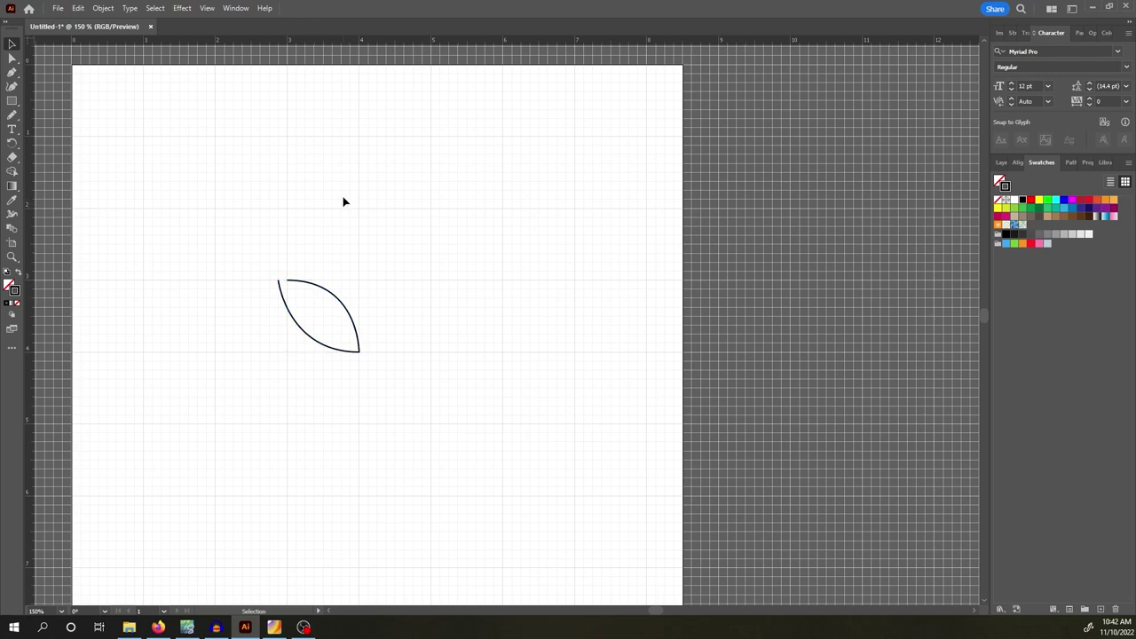
{"action": "left_click", "coordinate": [12, 75]}
{"action": "left_click", "coordinate": [286, 283]}
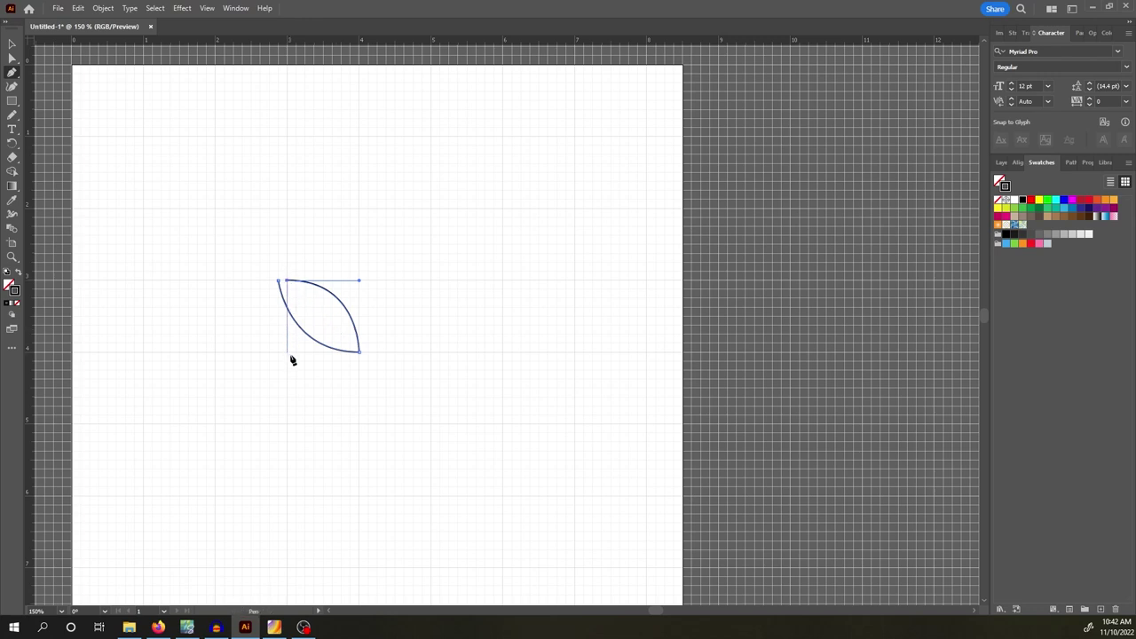
{"action": "left_click", "coordinate": [360, 352]}
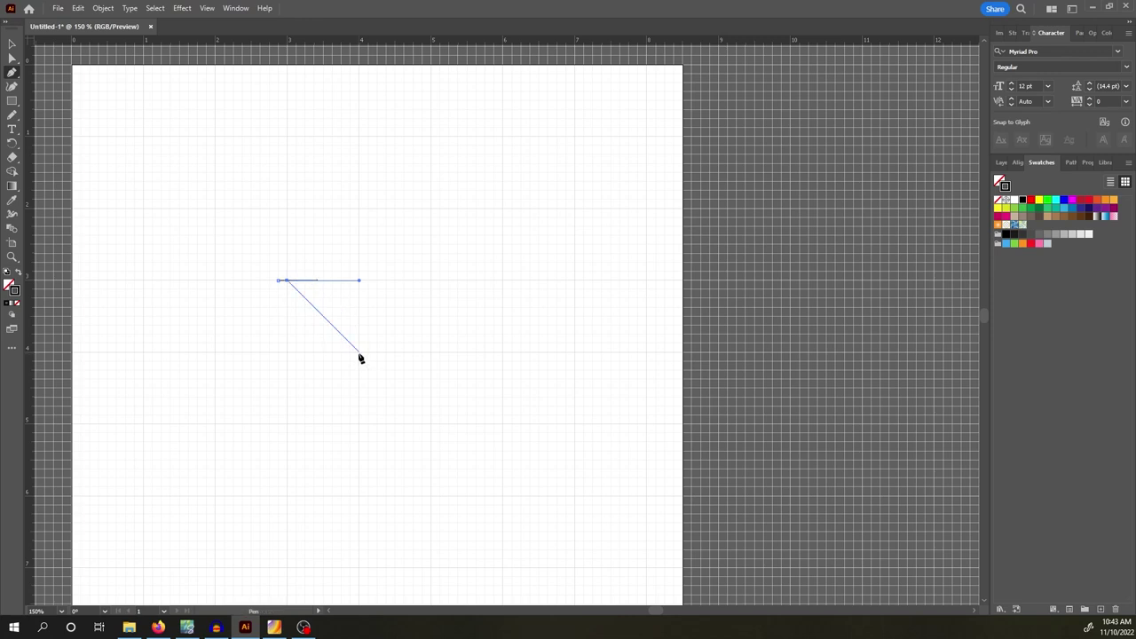
{"action": "left_click", "coordinate": [360, 356]}
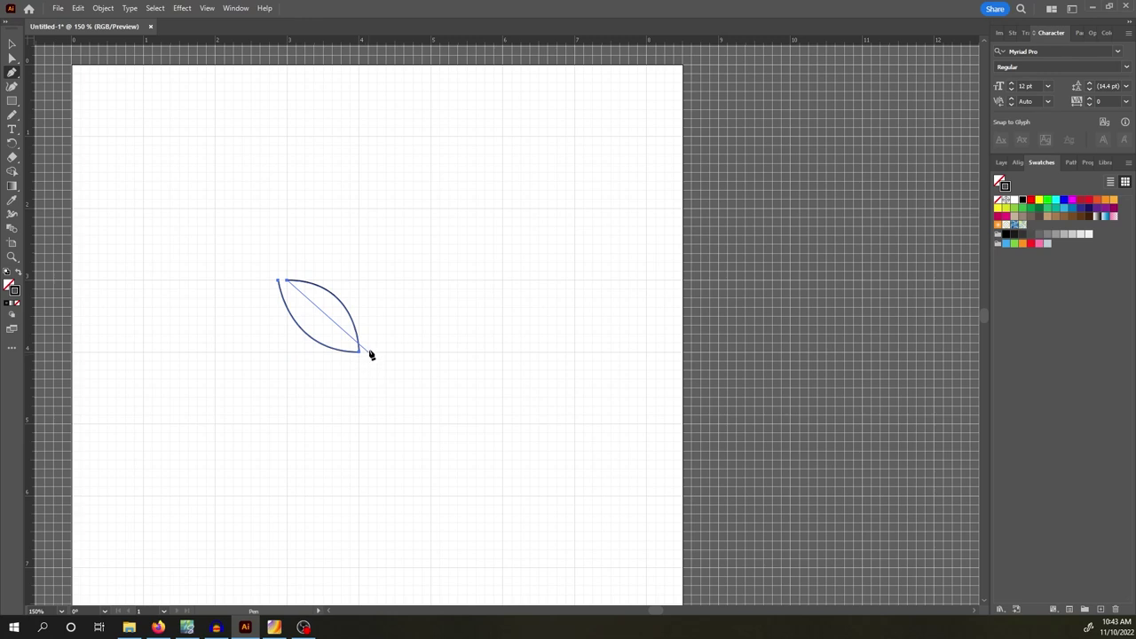
{"action": "left_click", "coordinate": [369, 355], "text": "ctrl"}
{"action": "left_click_drag", "start_coordinate": [369, 352], "coordinate": [439, 357]}
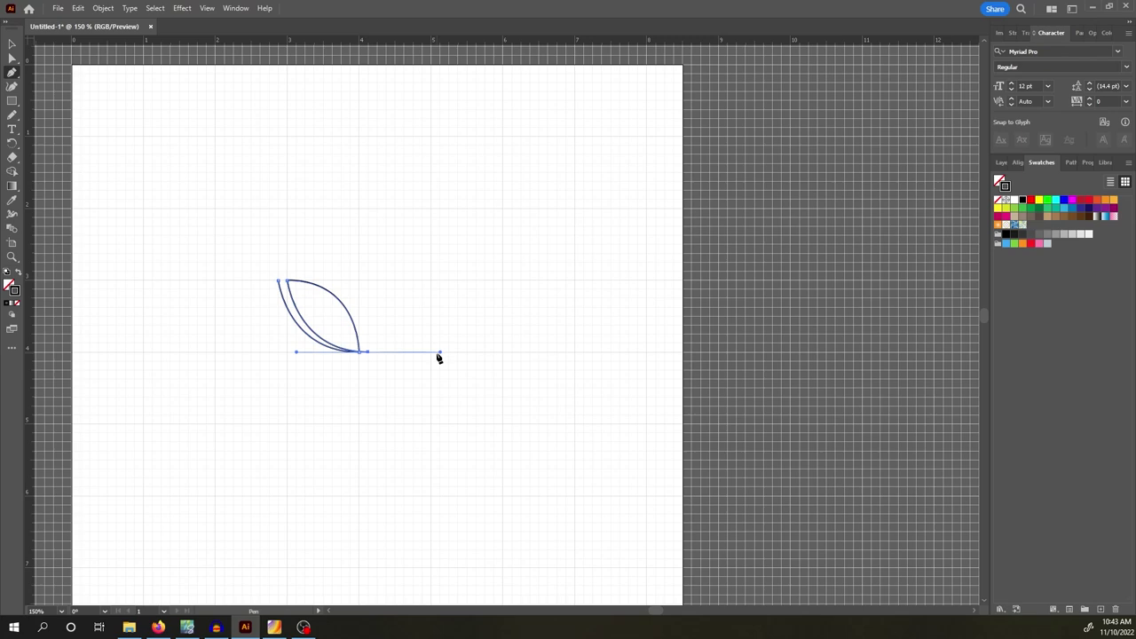
- Move the original lower curve's open start anchor one grid square right, back onto the leaf's upper tip
{"action": "left_click", "coordinate": [11, 58]}
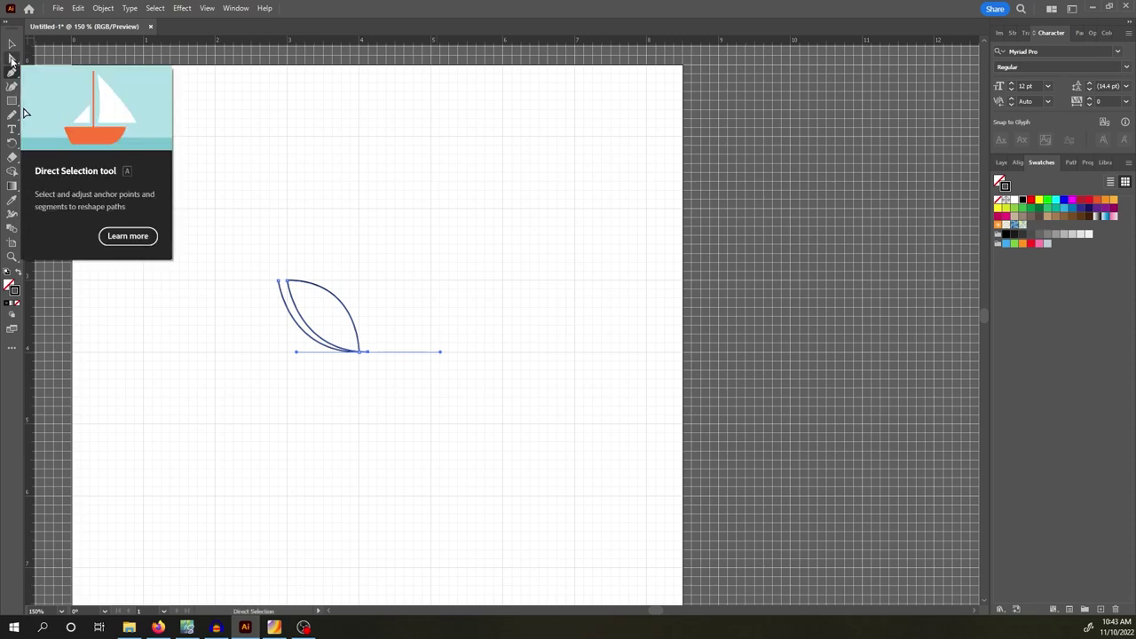
{"action": "left_click", "coordinate": [277, 256]}
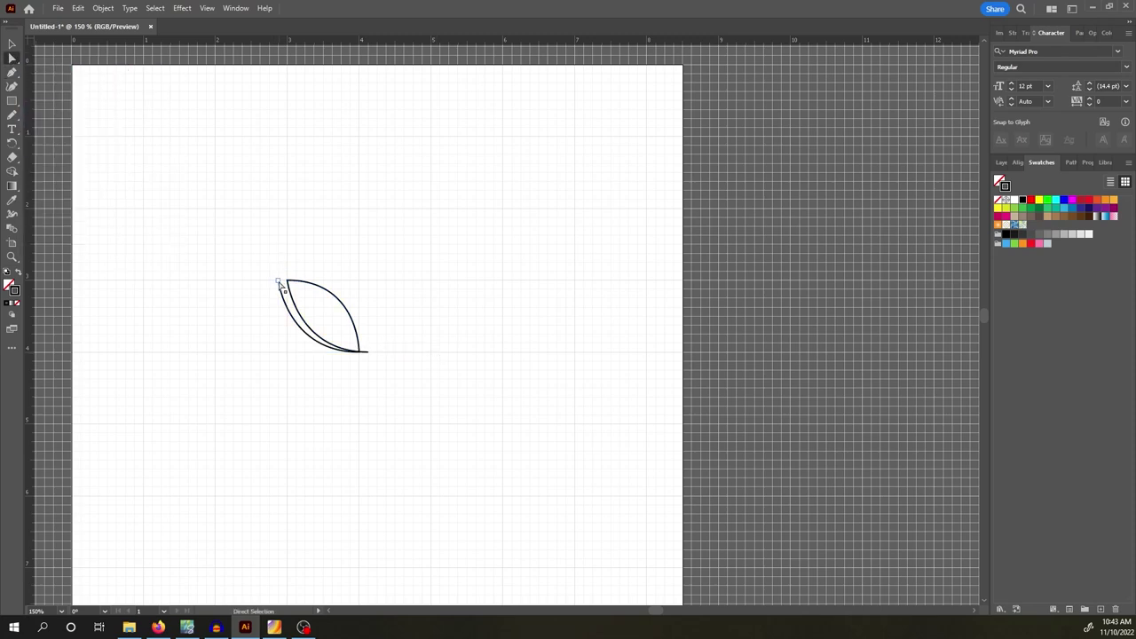
{"action": "left_click", "coordinate": [278, 282]}
{"action": "left_click", "coordinate": [299, 306]}
{"action": "left_click_drag", "start_coordinate": [292, 275], "coordinate": [292, 276]}
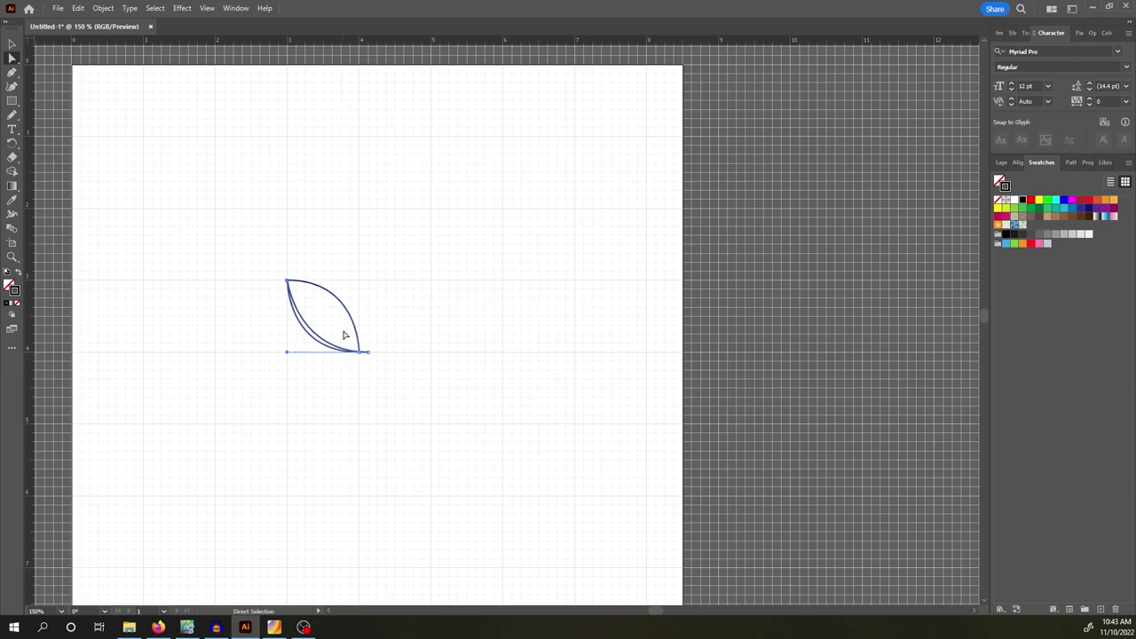
- Raise the leaf's lower tip one grid square and move the new curve's end anchor left to 4 inches across, 4 down
{"action": "left_click", "coordinate": [361, 355]}
{"action": "key", "text": "shift+Up"}
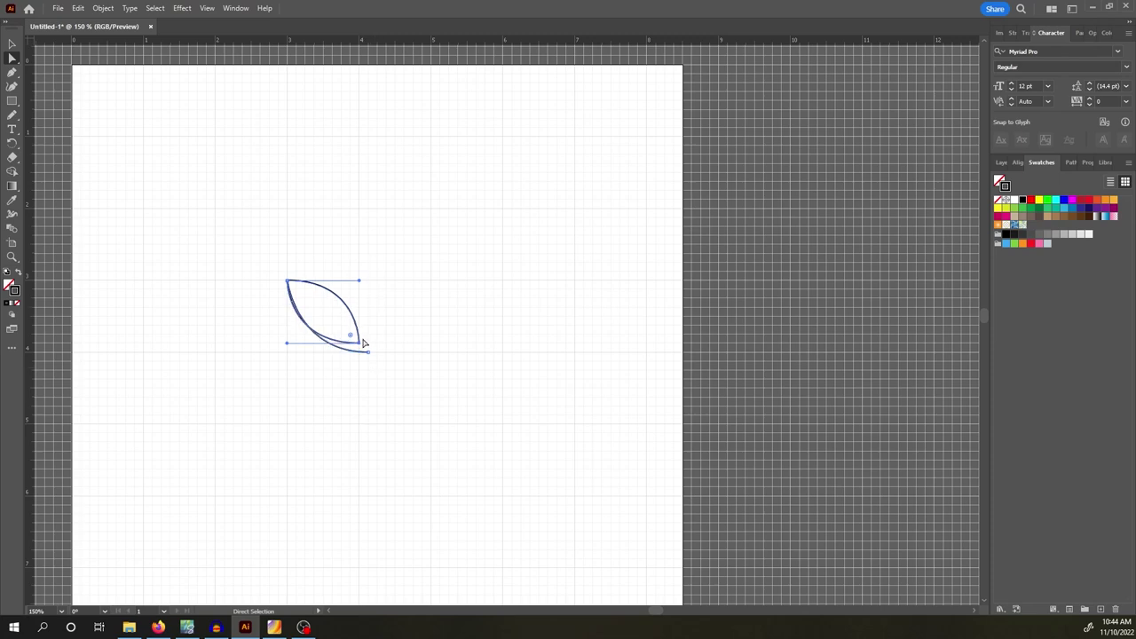
{"action": "left_click", "coordinate": [369, 352]}
{"action": "key", "text": "shift+Left"}
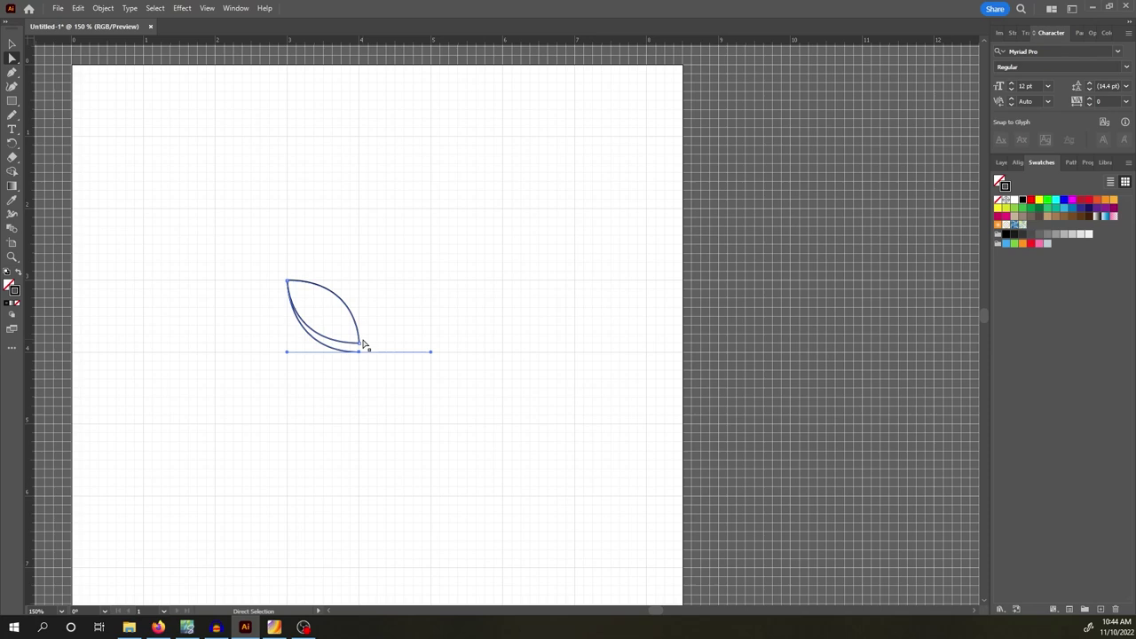
- Extend the curve with the Pen tool from 4 inches across, 4 down to a smooth anchor at 5 inches across, 3 down
{"action": "left_click", "coordinate": [14, 75]}
{"action": "left_click", "coordinate": [359, 353]}
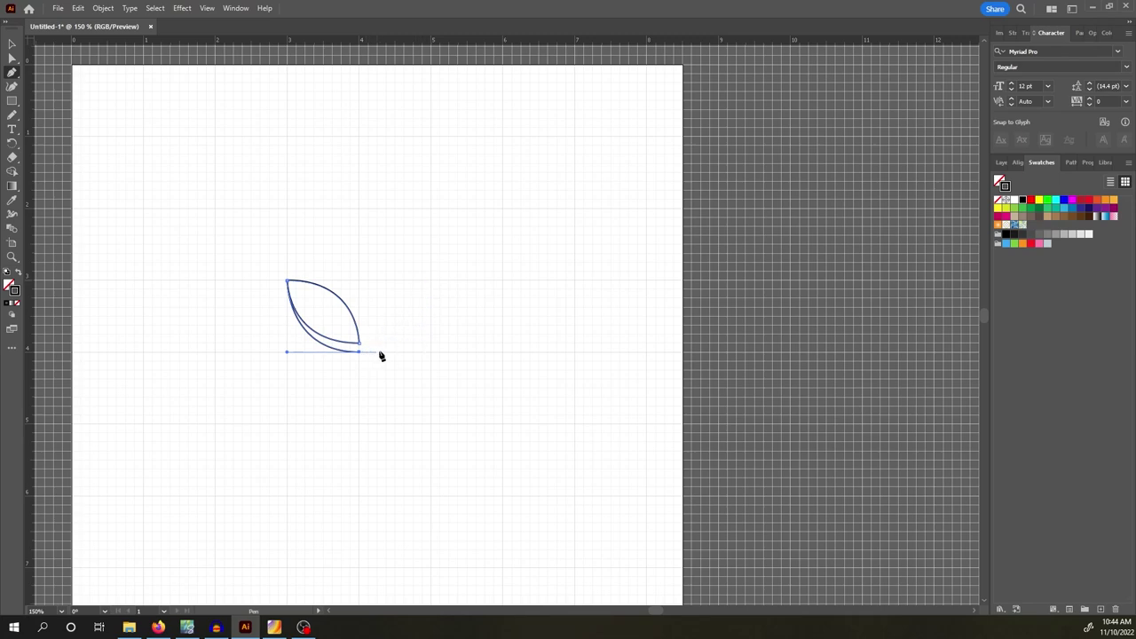
{"action": "left_click", "coordinate": [431, 283]}
{"action": "left_click_drag", "start_coordinate": [431, 283], "coordinate": [432, 214]}
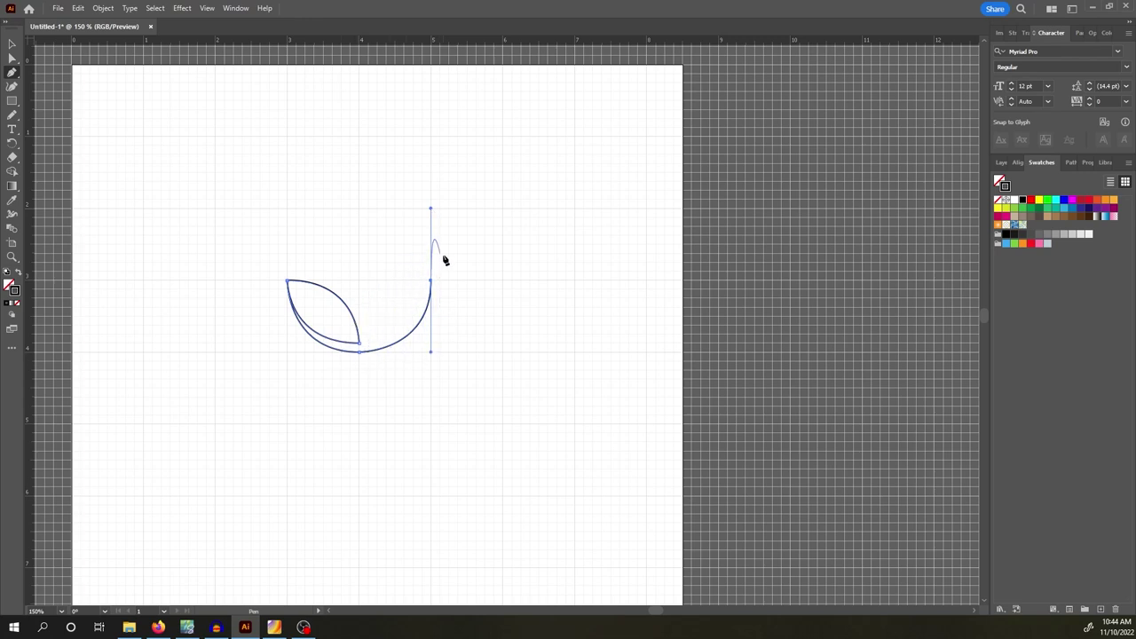
- Move the leaf's lower tip down one grid square onto the curve's anchor at 4 inches across, 4 down
{"action": "left_click", "coordinate": [11, 57]}
{"action": "left_click", "coordinate": [389, 313]}
{"action": "left_click", "coordinate": [359, 344]}
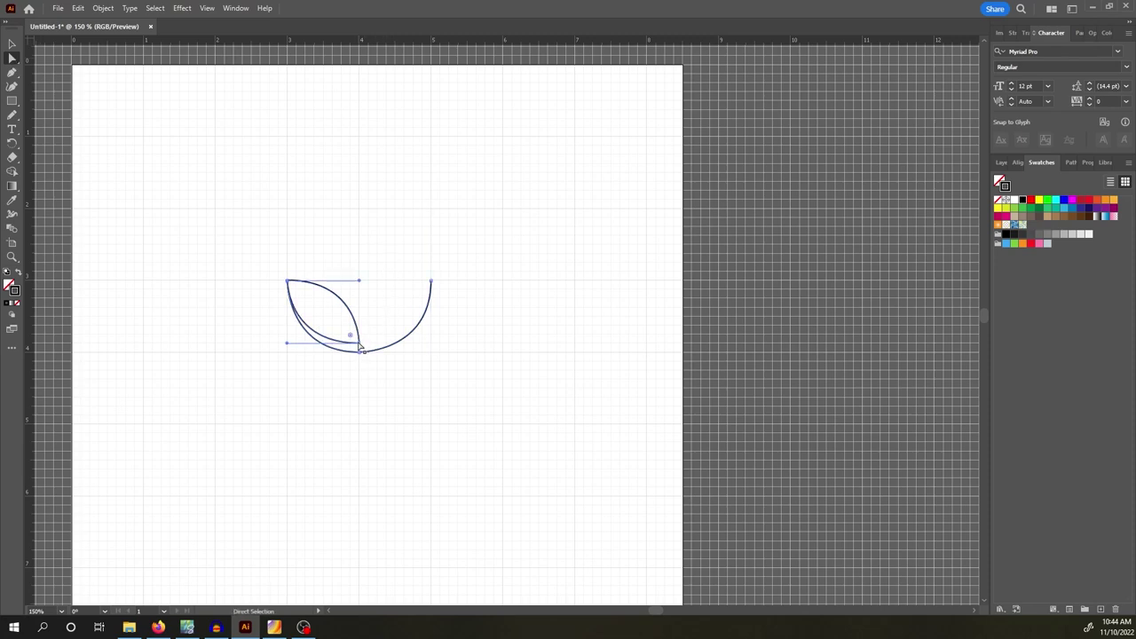
{"action": "left_click_drag", "start_coordinate": [359, 346], "coordinate": [360, 351]}
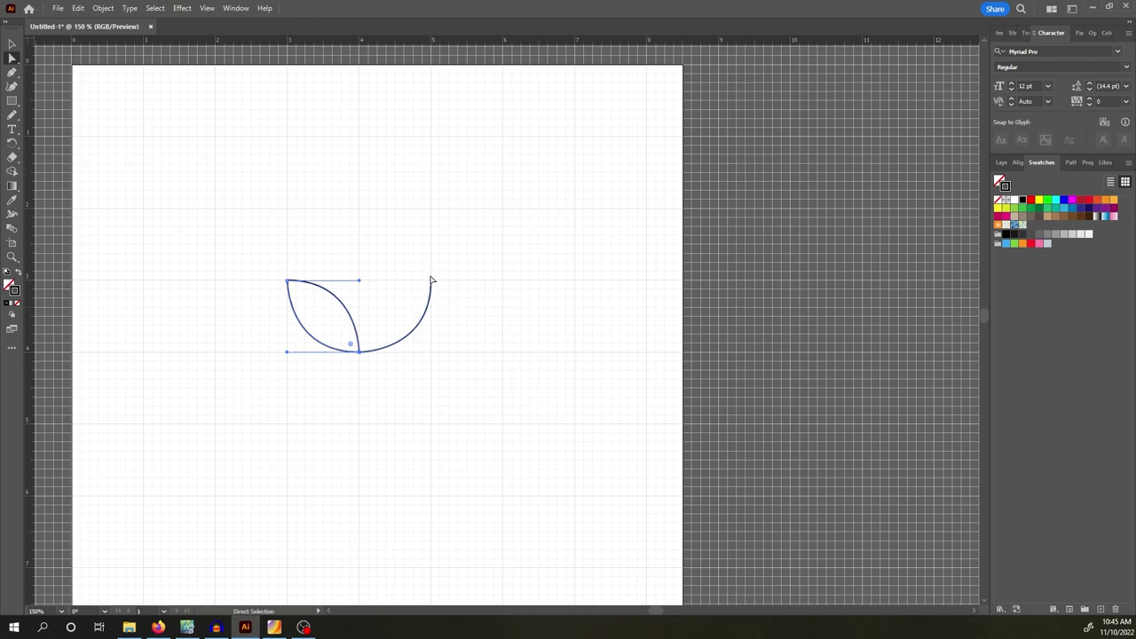
- Move the leaf's lower tip one grid square up and left, and shift the curve's bottom anchor one grid square left
{"action": "left_click", "coordinate": [431, 282]}
{"action": "left_click", "coordinate": [360, 351]}
{"action": "key", "text": "shift+Up"}
{"action": "key", "text": "shift+Left"}
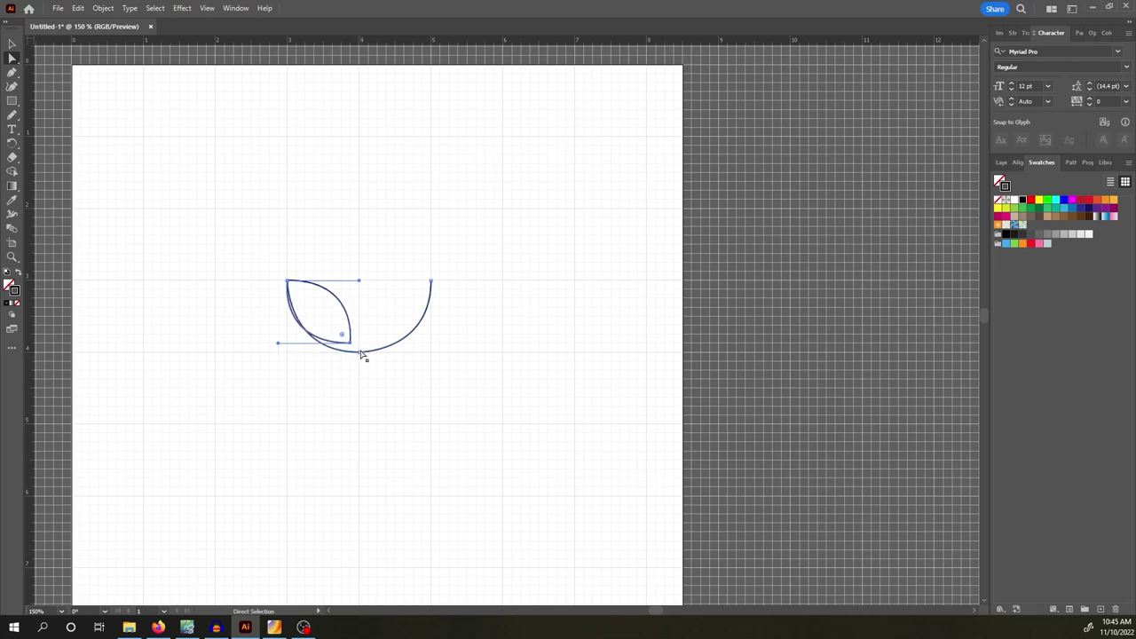
{"action": "left_click", "coordinate": [360, 352]}
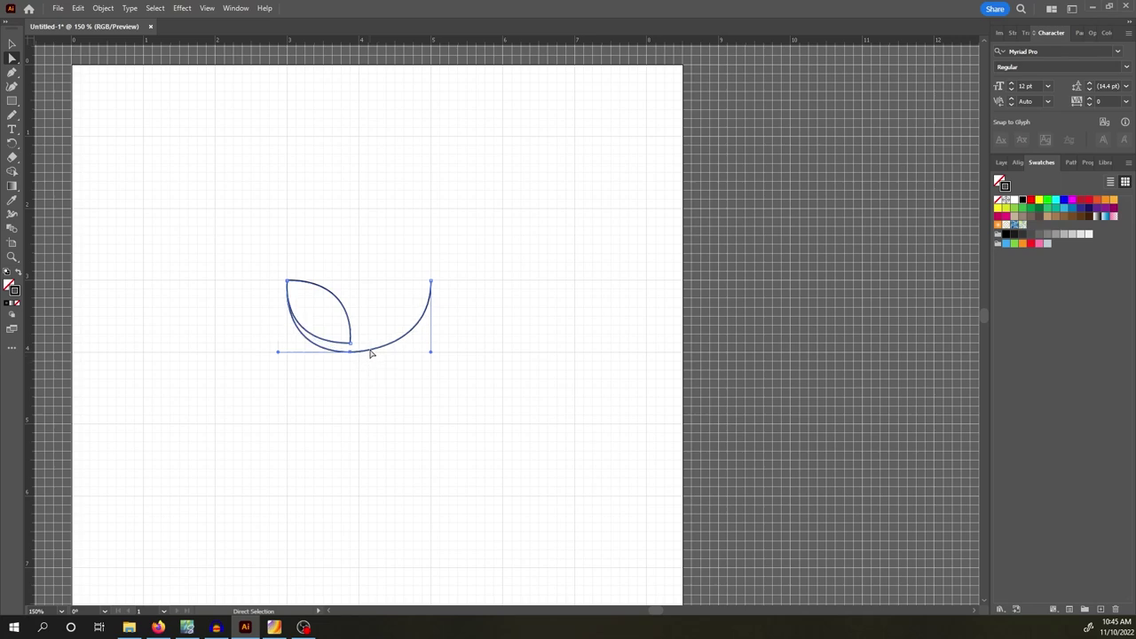
{"action": "key", "text": "shift+Down"}
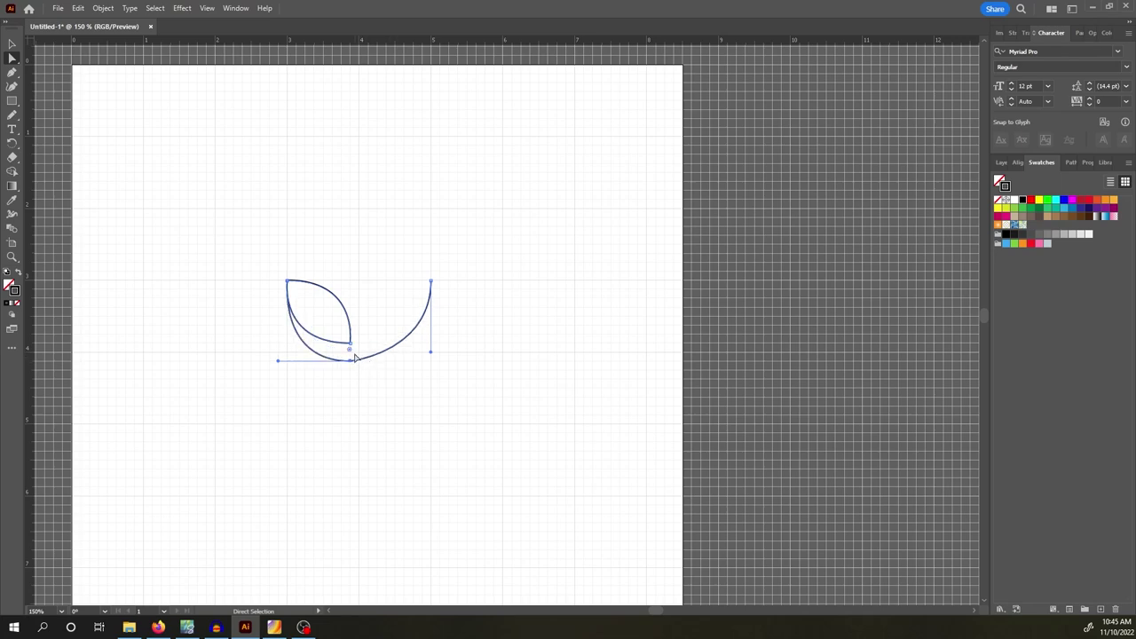
{"action": "key", "text": "shift+Up"}
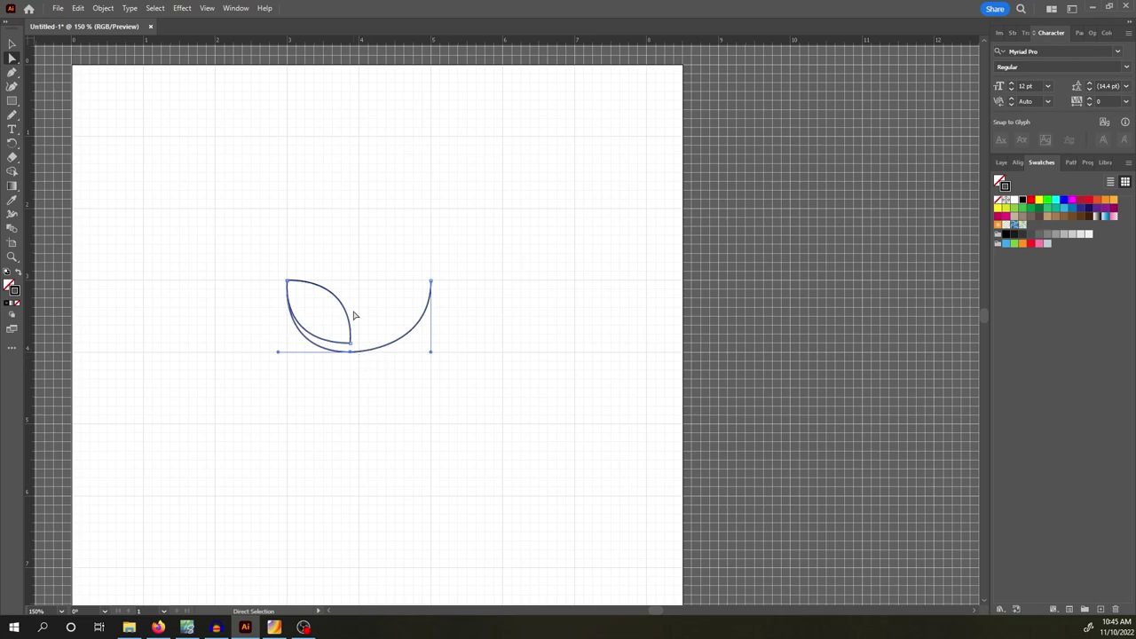
- Retract the outgoing handle at the curve's open end at 5 inches across, and lower the curve's bottom anchor one grid square
{"action": "left_click", "coordinate": [13, 73]}
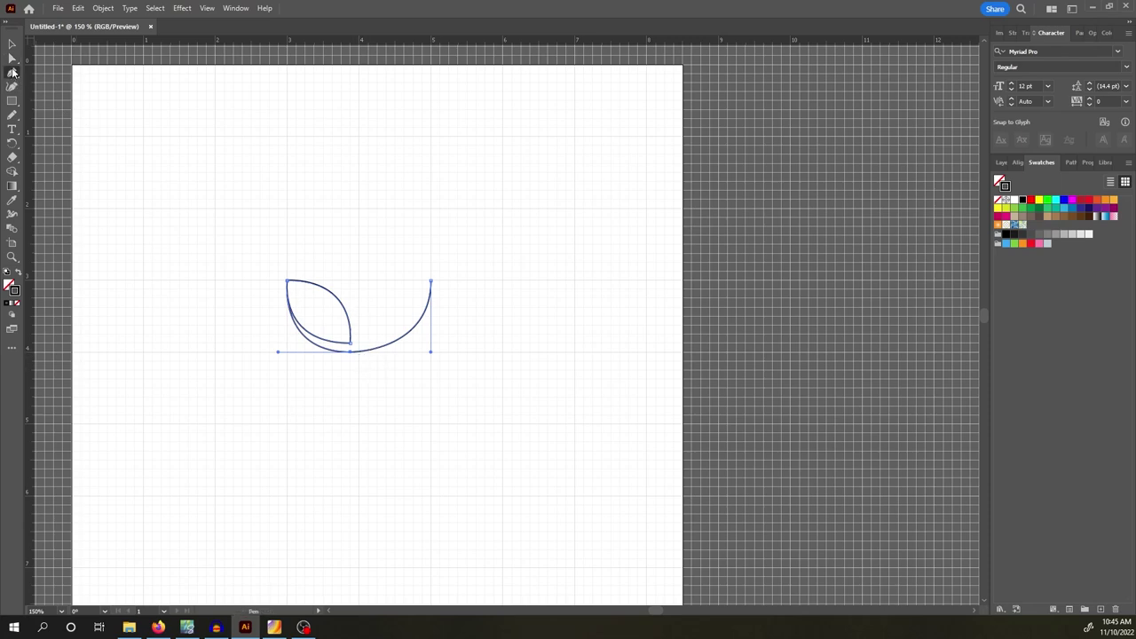
{"action": "left_click", "coordinate": [431, 281]}
{"action": "key", "text": "a"}
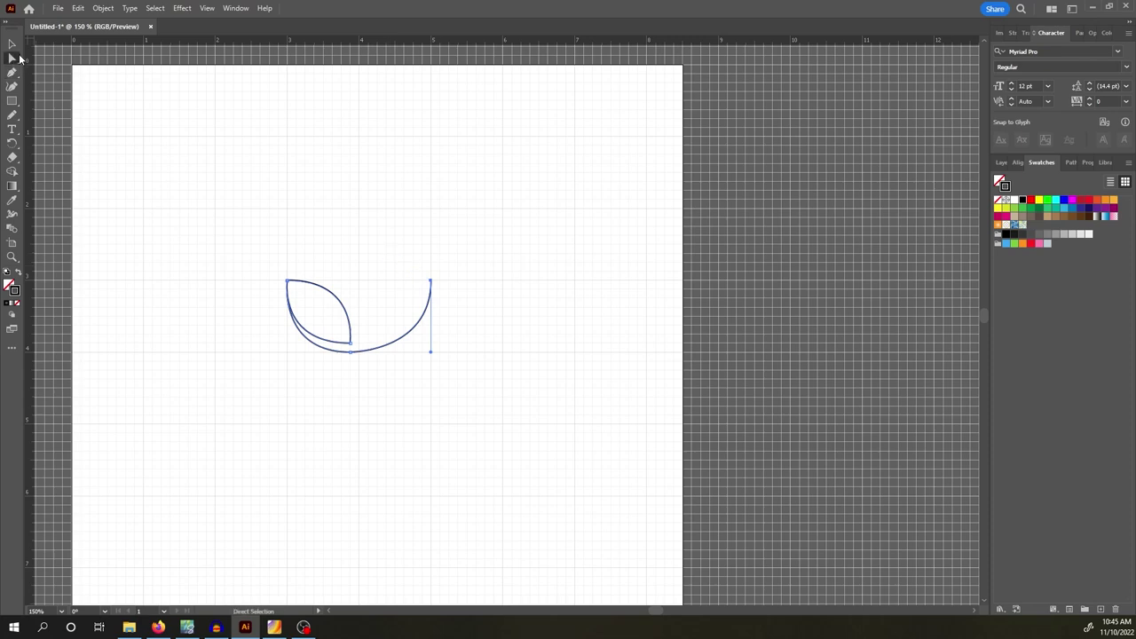
{"action": "left_click", "coordinate": [391, 262]}
{"action": "left_click", "coordinate": [353, 356]}
{"action": "left_click_drag", "start_coordinate": [358, 357], "coordinate": [360, 357]}
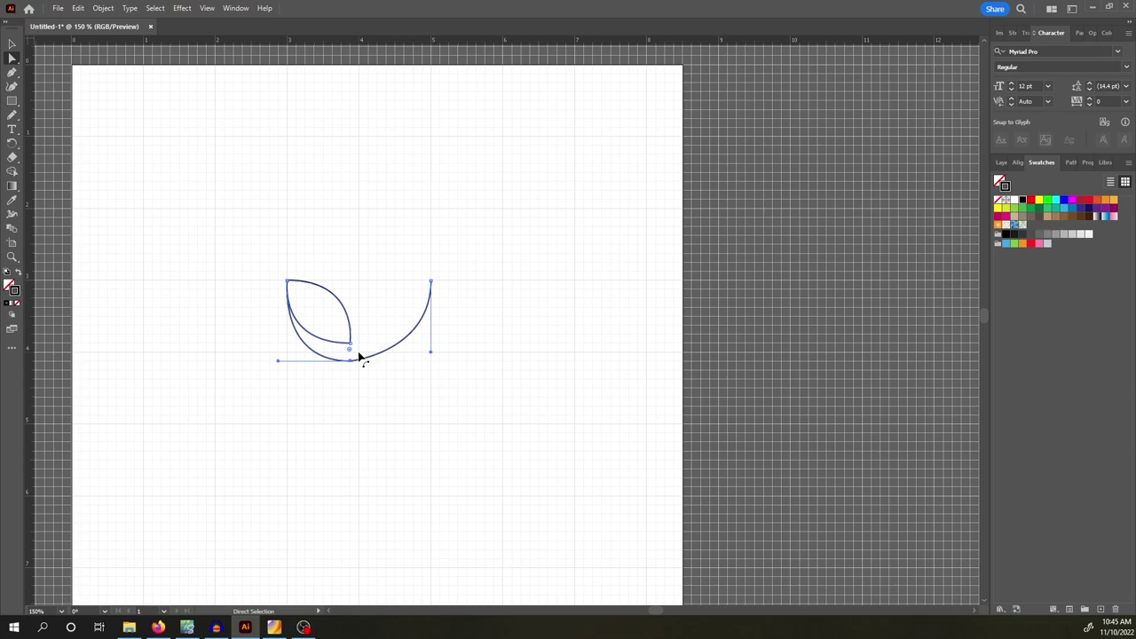
{"action": "left_click", "coordinate": [378, 324]}
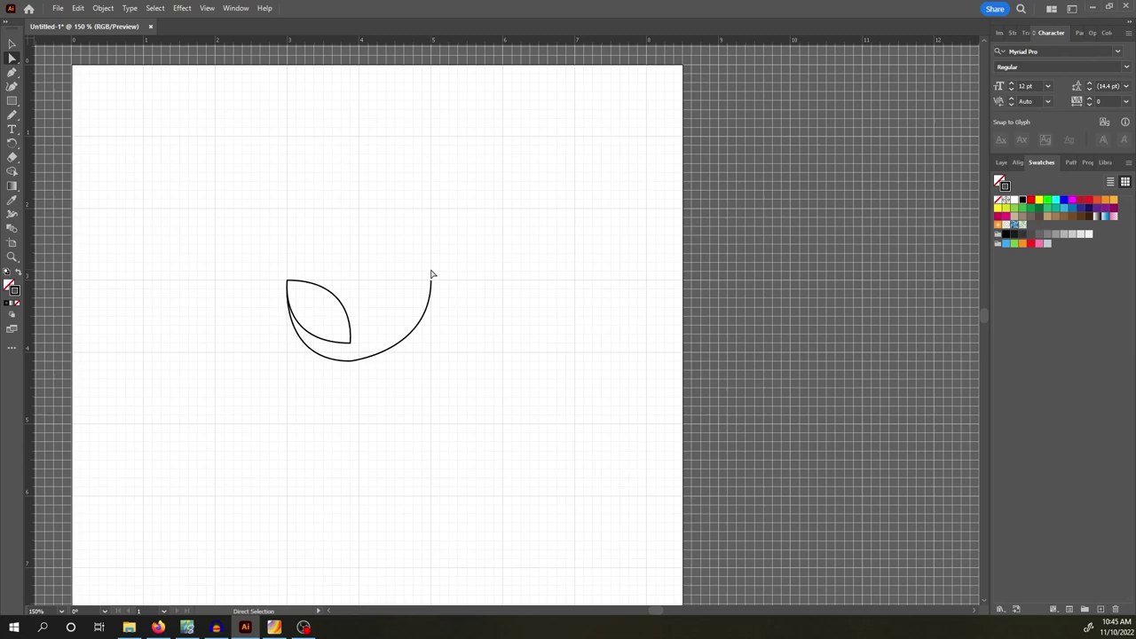
{"action": "left_click", "coordinate": [12, 74]}
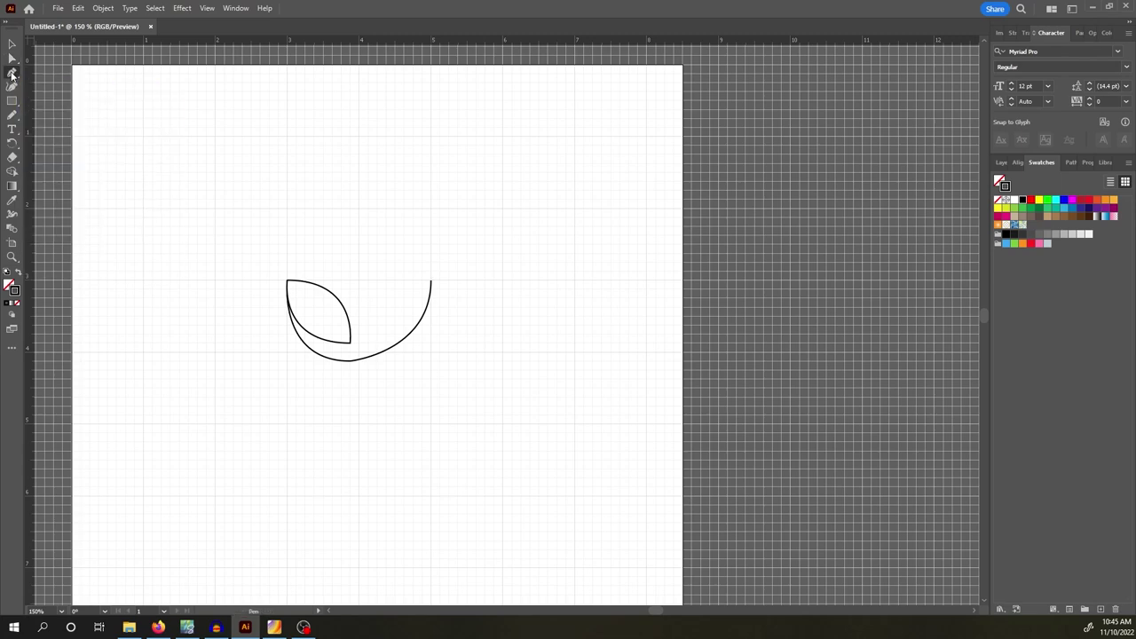
- Extend the path with the Pen tool to a smooth anchor at 4 inches across, 4 down, and offset the second leaf's upper tip one grid square down and left
{"action": "left_click", "coordinate": [432, 282]}
{"action": "left_click_drag", "start_coordinate": [431, 282], "coordinate": [358, 428]}
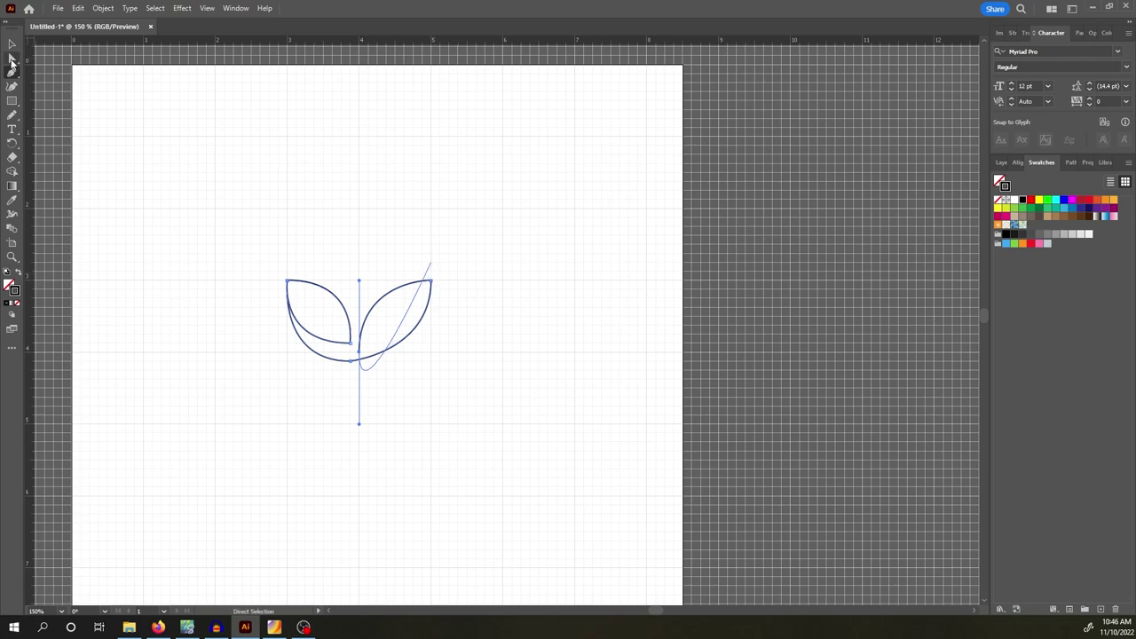
{"action": "left_click", "coordinate": [15, 58]}
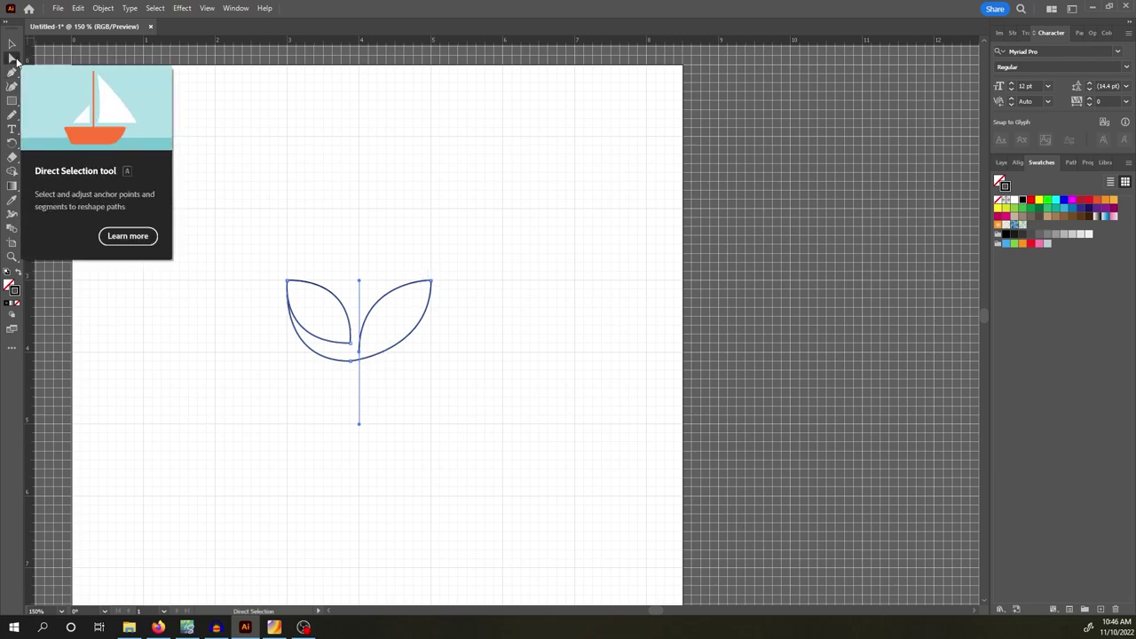
{"action": "left_click", "coordinate": [457, 257]}
{"action": "left_click", "coordinate": [431, 282]}
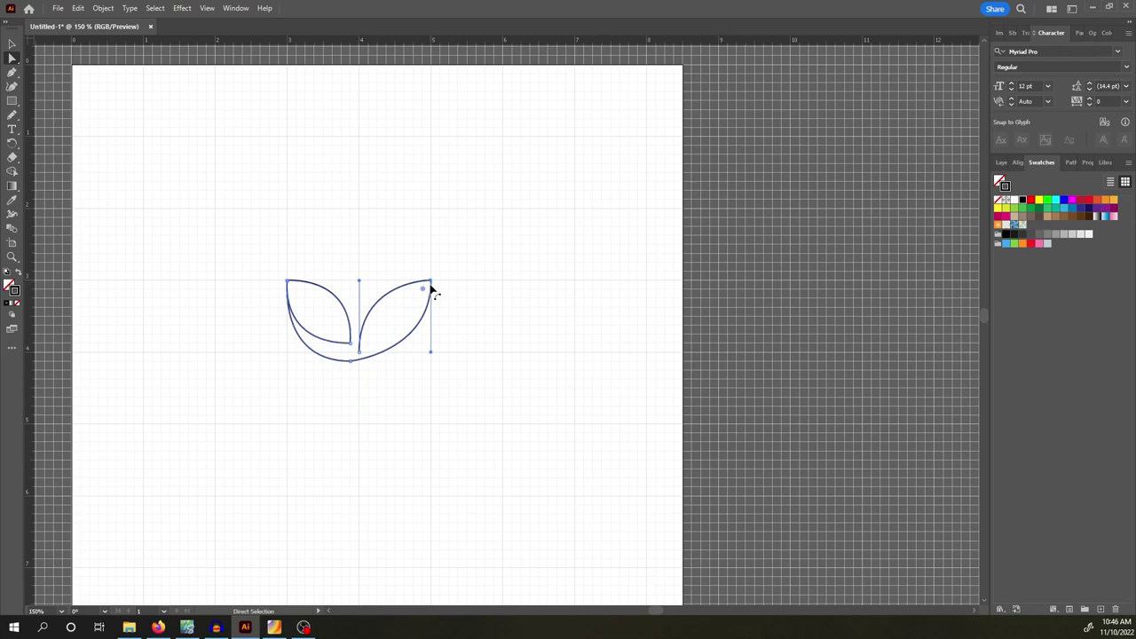
{"action": "left_click_drag", "start_coordinate": [431, 283], "coordinate": [423, 289]}
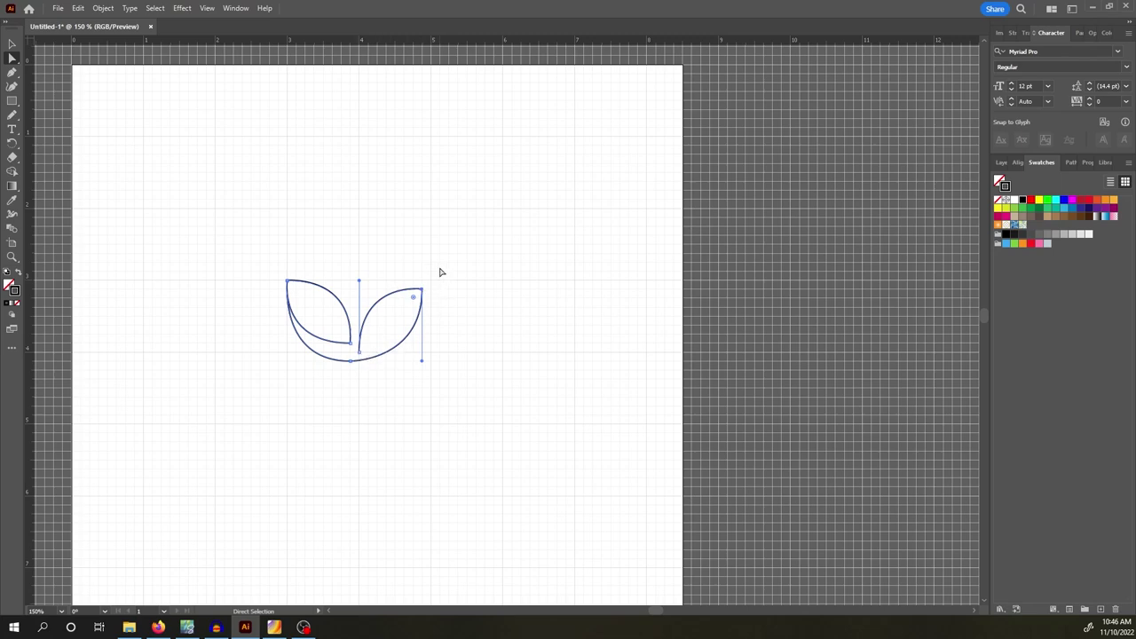
- Extend the path with the Pen tool from 4 inches across, 4 down to a smooth anchor at 5 inches across, 3 down
{"action": "left_click", "coordinate": [12, 74]}
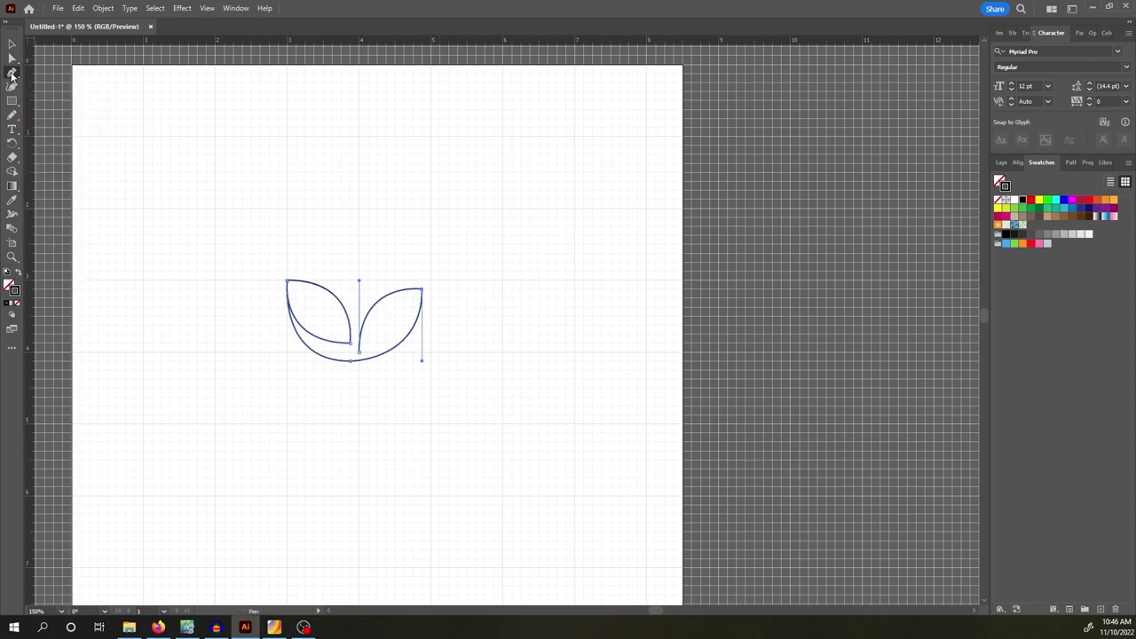
{"action": "left_click", "coordinate": [360, 354]}
{"action": "left_click", "coordinate": [432, 284], "text": "ctrl"}
{"action": "left_click_drag", "start_coordinate": [431, 282], "coordinate": [434, 217]}
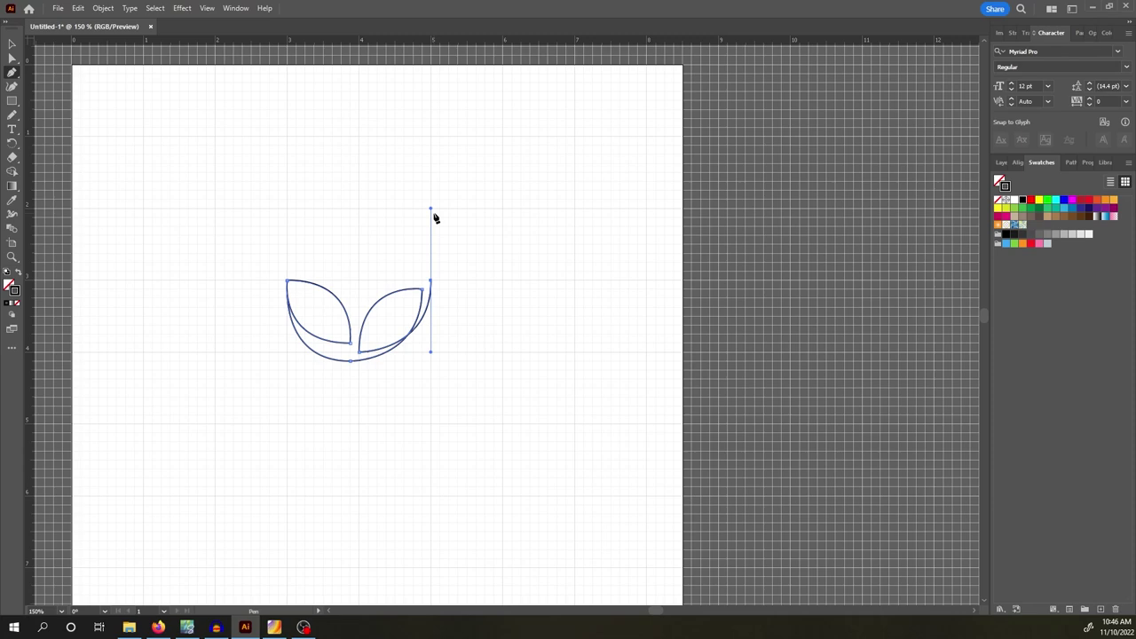
- Move the first leaf's lower tip and the curve's offset bottom anchor onto the grid point at 4 inches across, 4 down
{"action": "left_click", "coordinate": [11, 59]}
{"action": "left_click", "coordinate": [353, 346]}
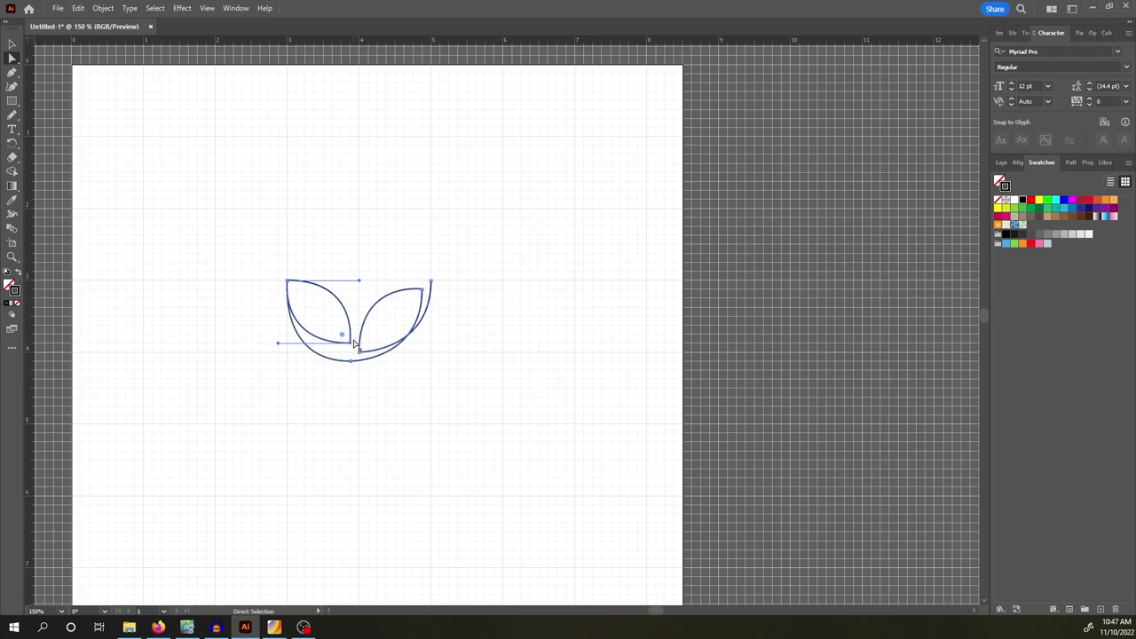
{"action": "left_click_drag", "start_coordinate": [358, 346], "coordinate": [364, 349]}
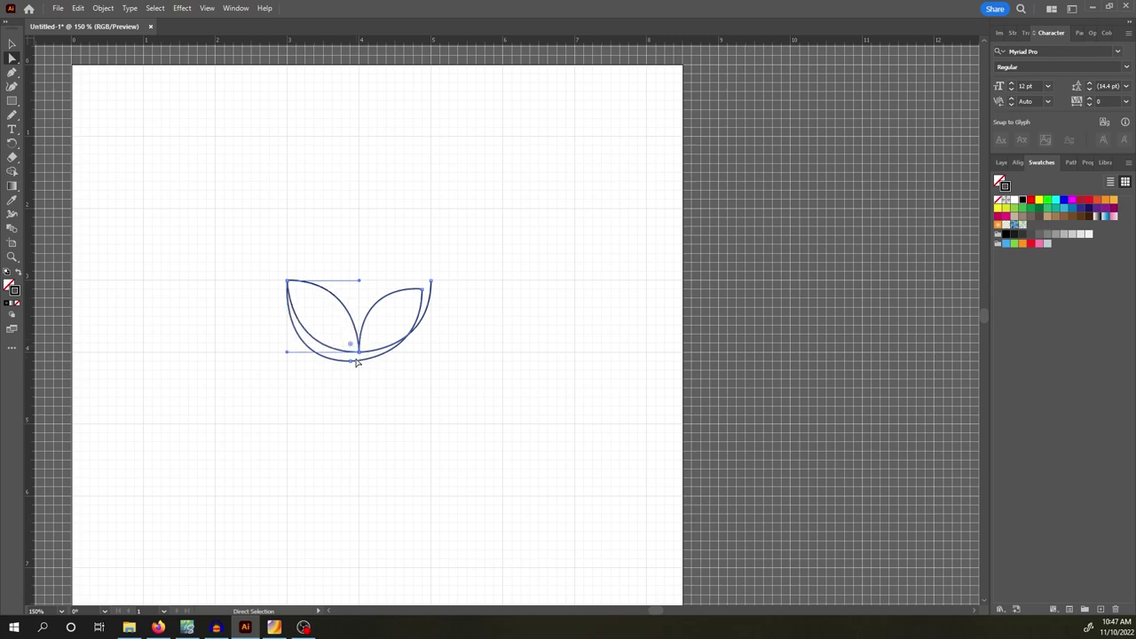
{"action": "left_click", "coordinate": [352, 362]}
{"action": "left_click_drag", "start_coordinate": [363, 367], "coordinate": [371, 359]}
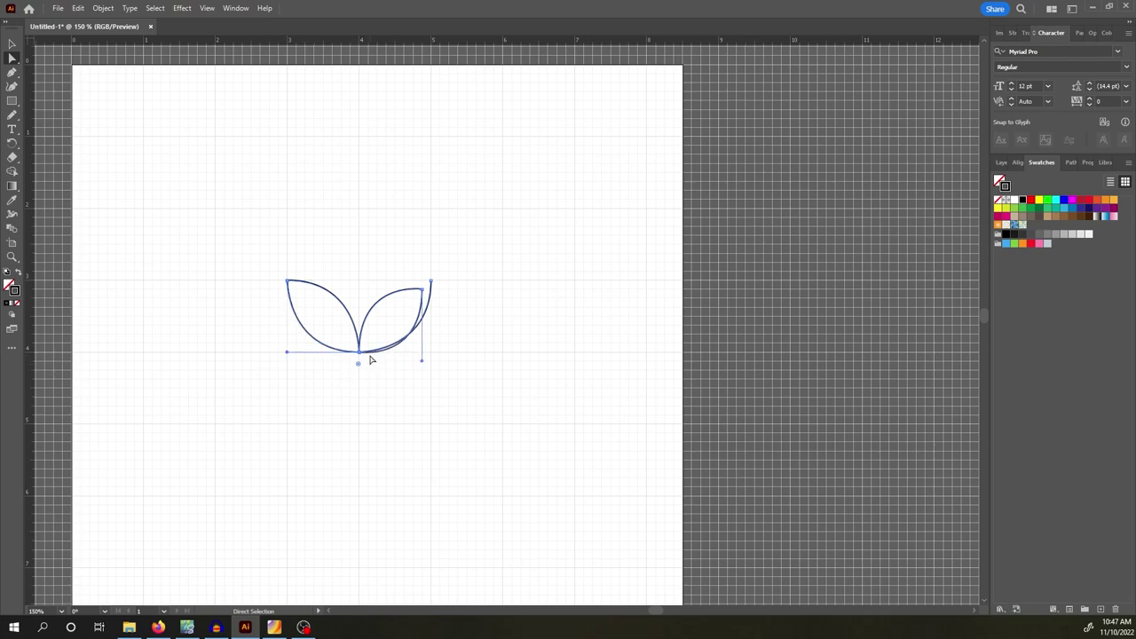
- Move the second leaf's upper tip onto the path's end at 5 inches across, 3 down, and deselect the finished motif
{"action": "left_click", "coordinate": [425, 294]}
{"action": "key", "text": "ctrl+z"}
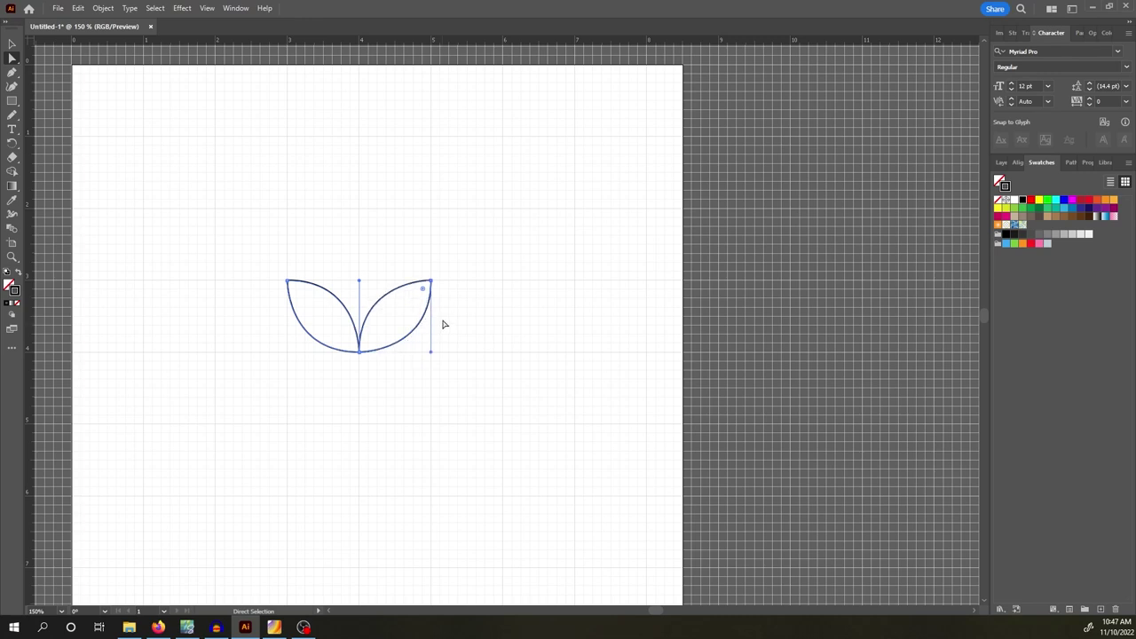
{"action": "left_click", "coordinate": [462, 288]}
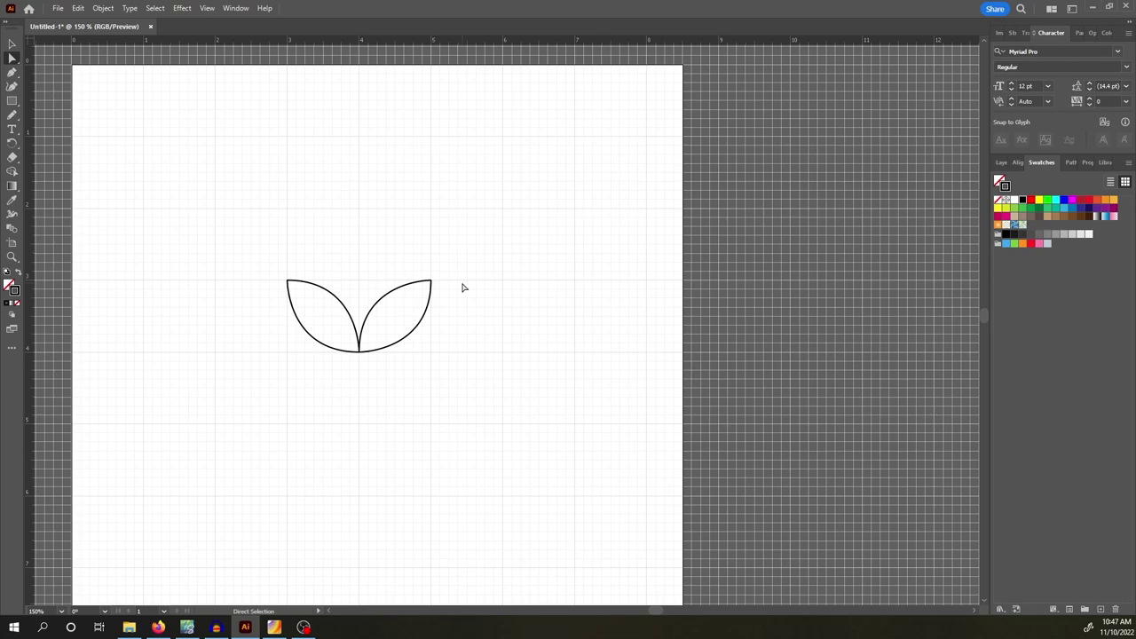
{"action": "left_click", "coordinate": [11, 44]}
- Save the document as Orange Peel in the Orange Peel folder, in Adobe Illustrator format with the Illustrator 2020 version options
{"action": "left_click", "coordinate": [57, 9]}
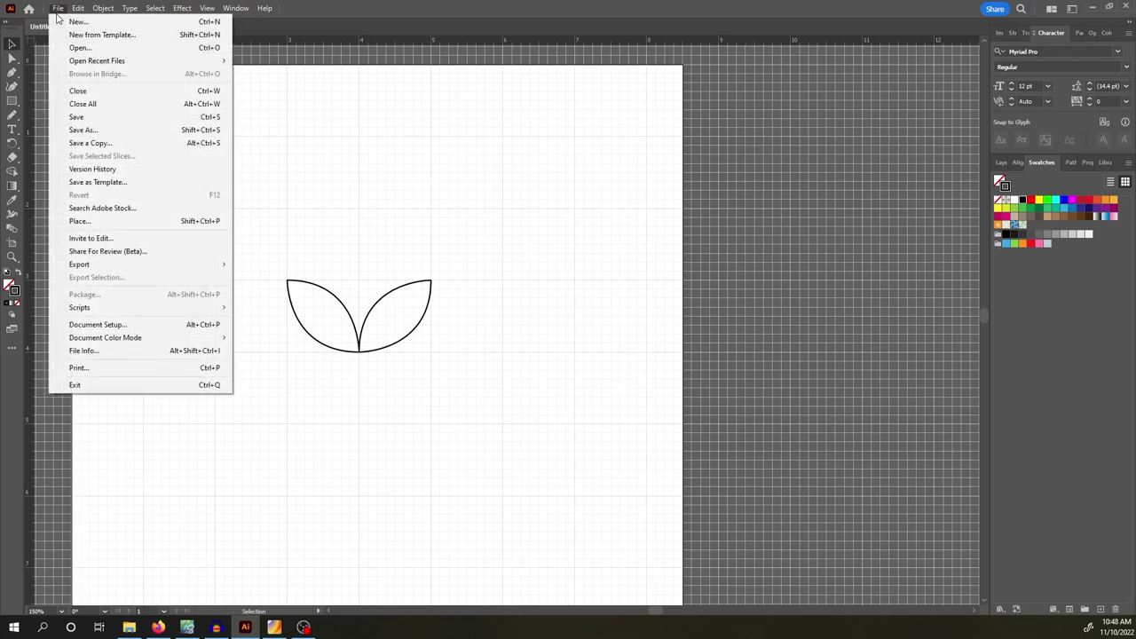
{"action": "left_click", "coordinate": [96, 129]}
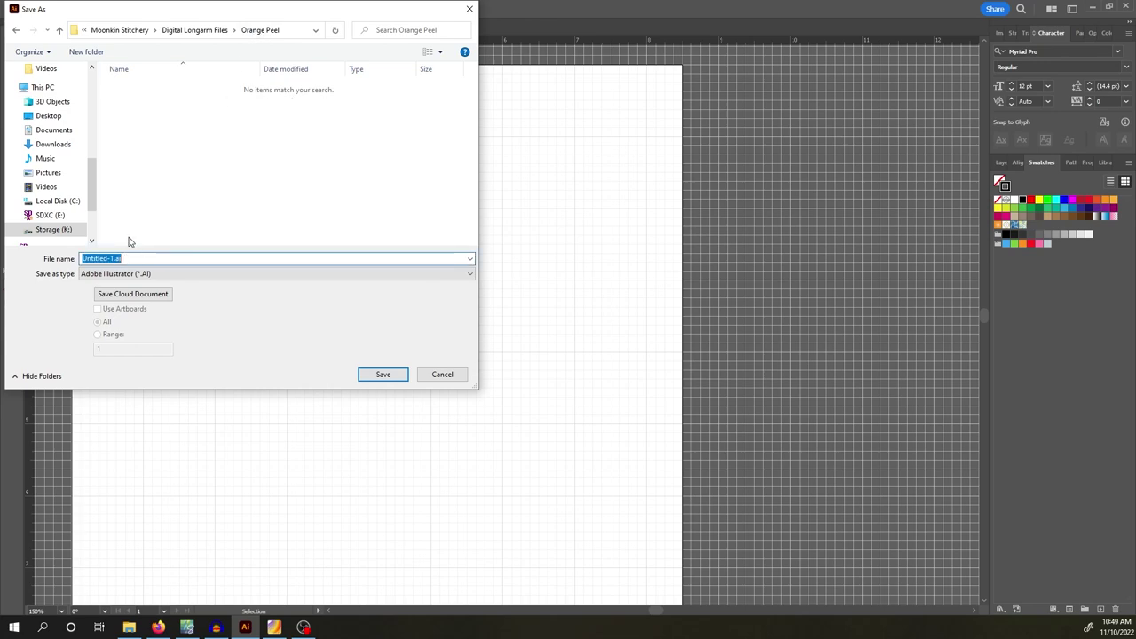
{"action": "key", "text": "BackSpace"}
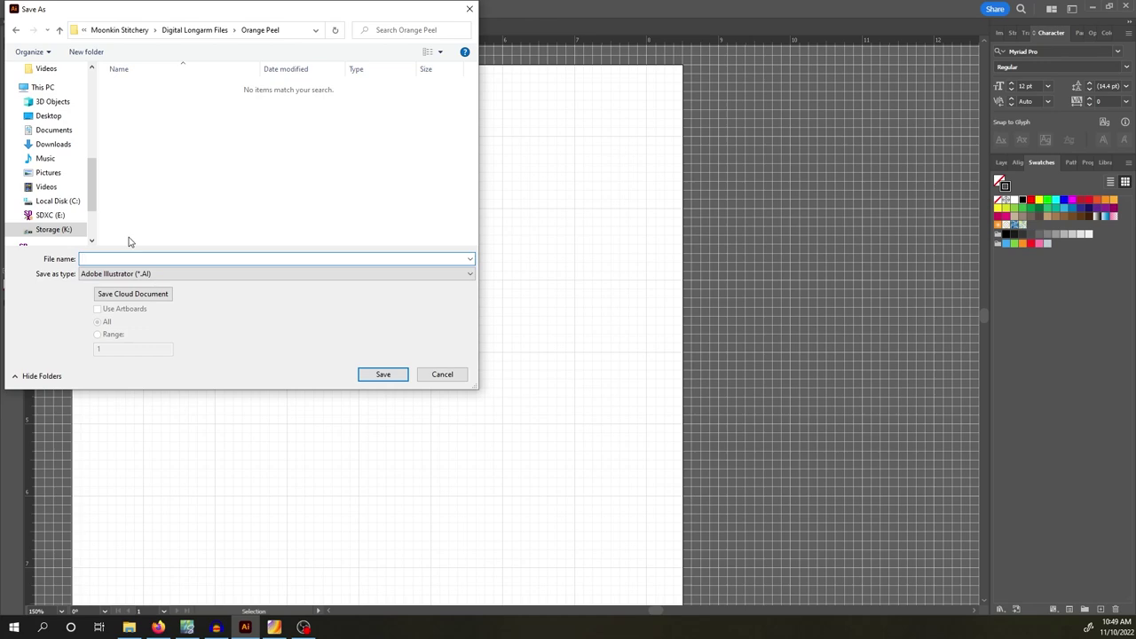
{"action": "type", "text": "Orange Peel"}
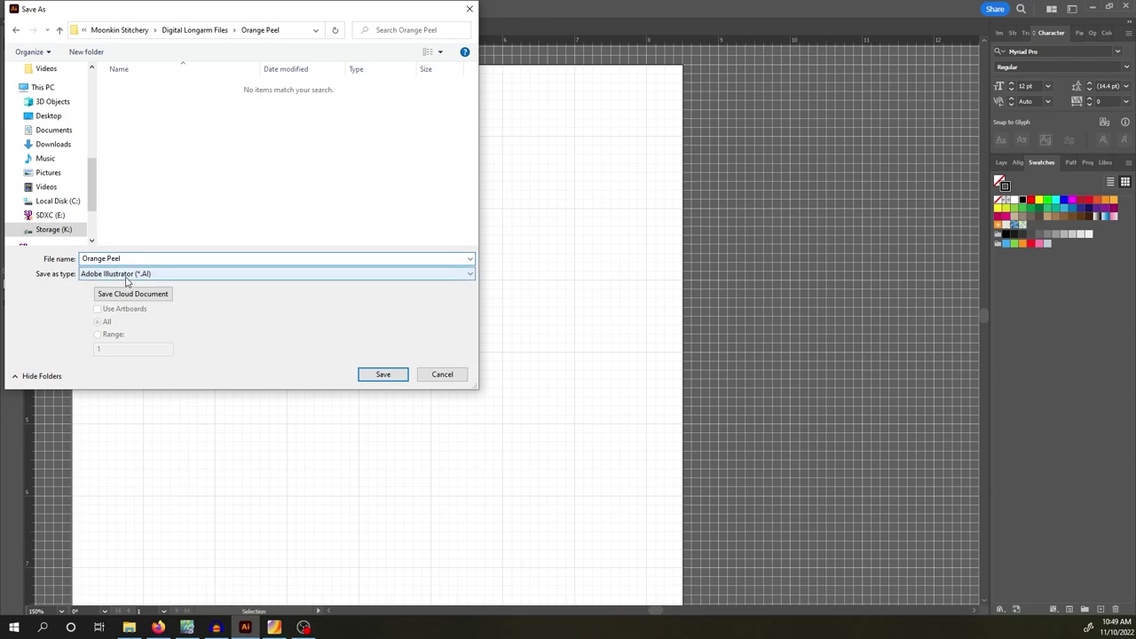
{"action": "left_click", "coordinate": [383, 374]}
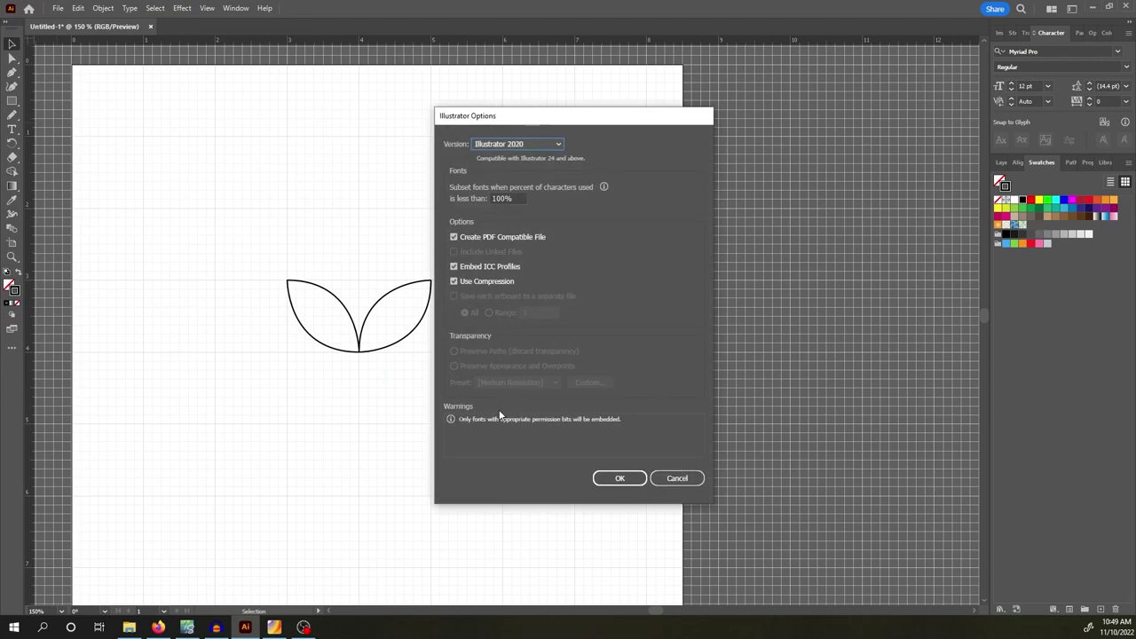
{"action": "left_click", "coordinate": [619, 478]}
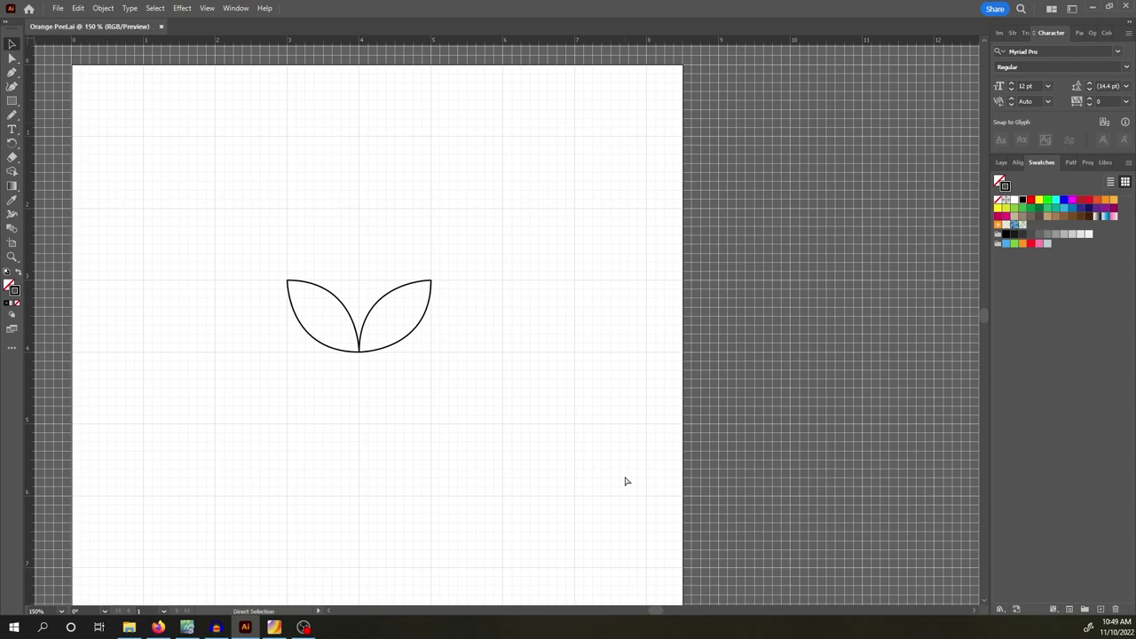
- Create a new portrait document measuring 8.5 by 11 inches with one artboard
{"action": "key", "text": "ctrl+minus"}
{"action": "key", "text": "v"}
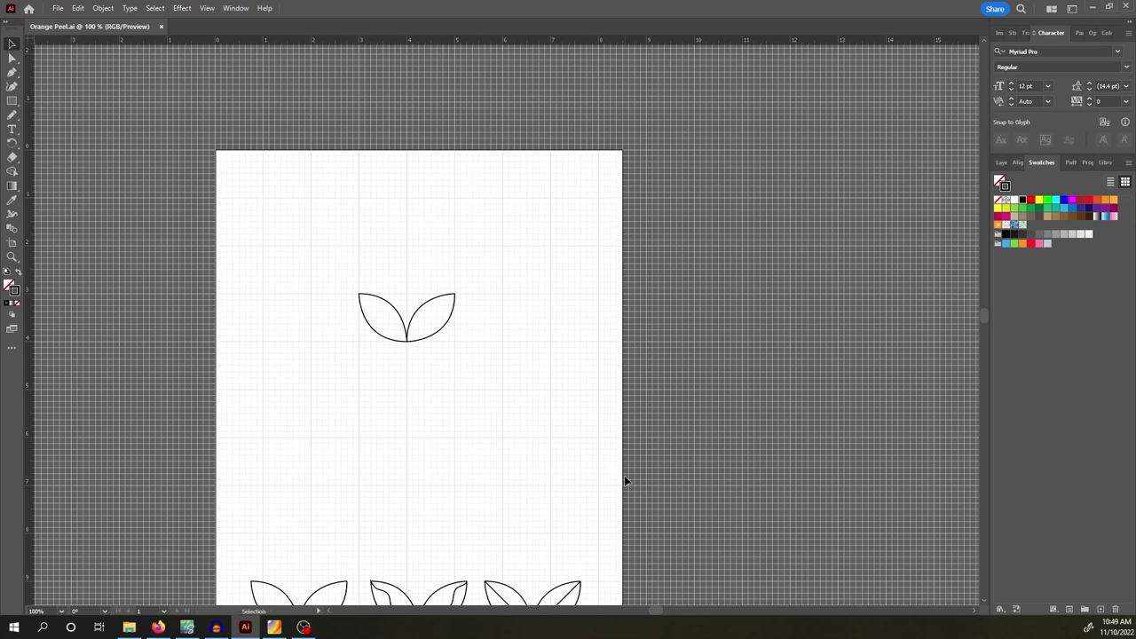
{"action": "left_click_drag", "start_coordinate": [981, 317], "coordinate": [983, 320]}
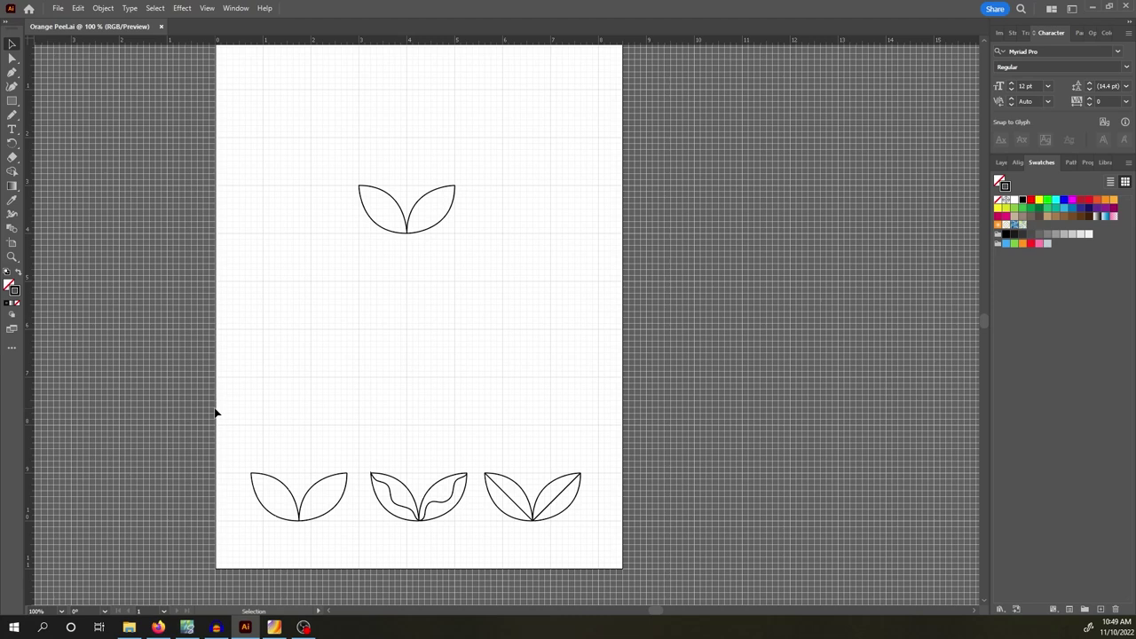
{"action": "left_click", "coordinate": [58, 8]}
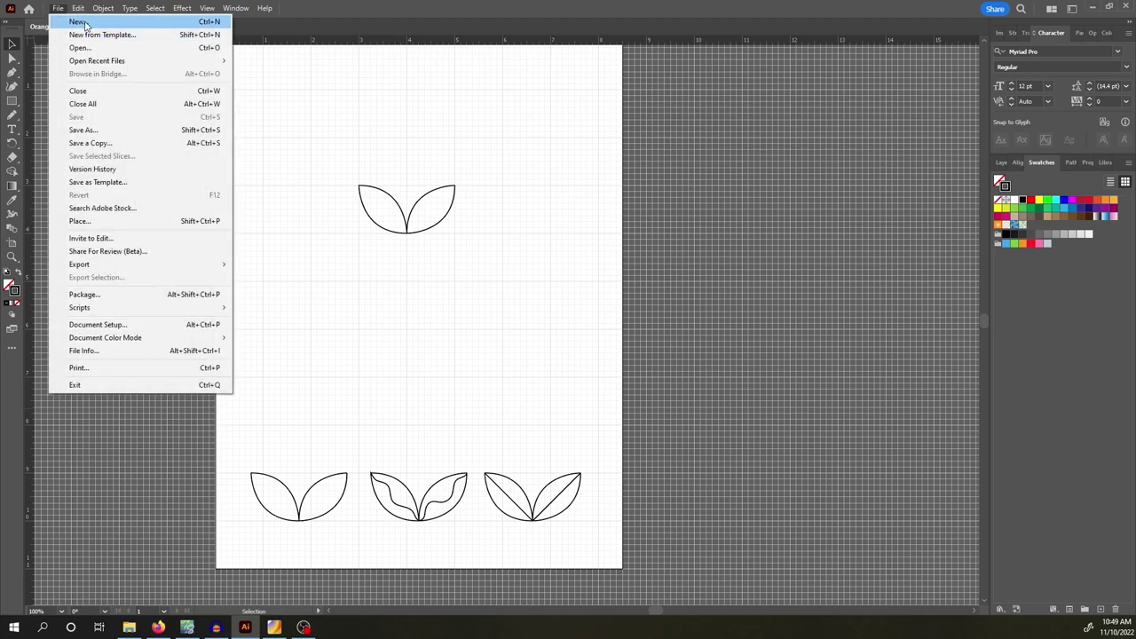
{"action": "left_click", "coordinate": [82, 22]}
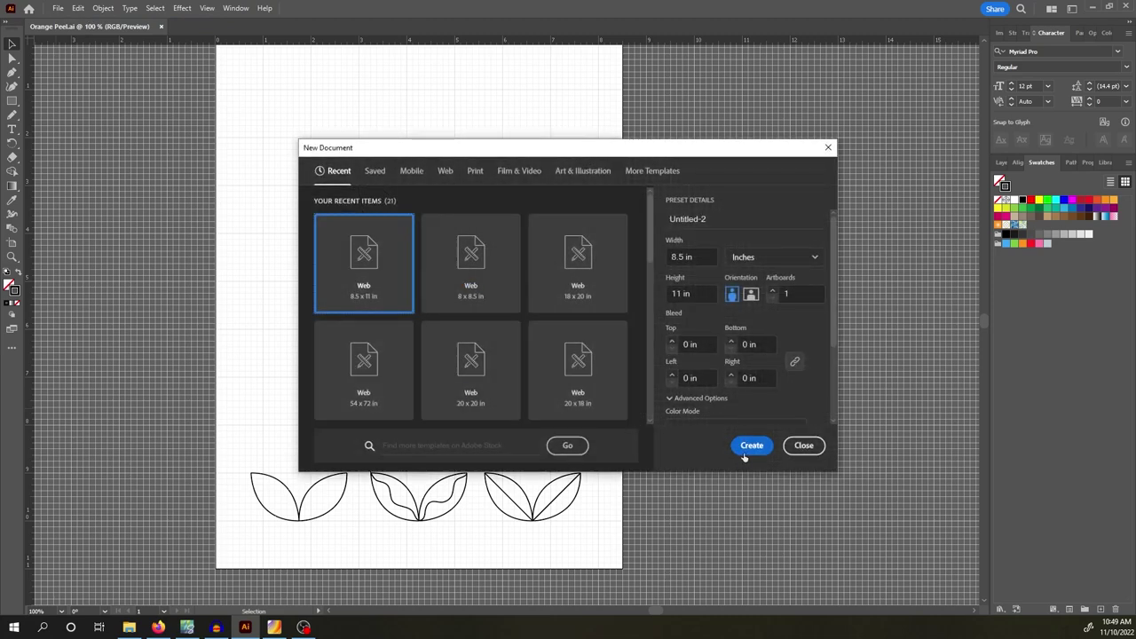
{"action": "left_click", "coordinate": [747, 445]}
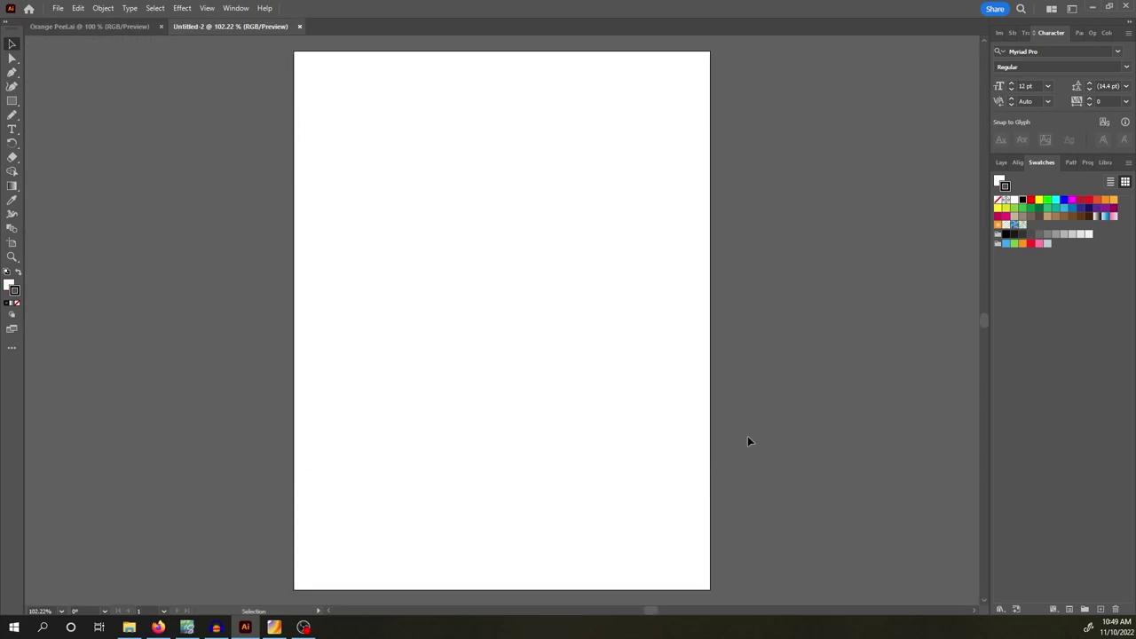
- Show the rulers and the grid in the new document
{"action": "right_click", "coordinate": [461, 150]}
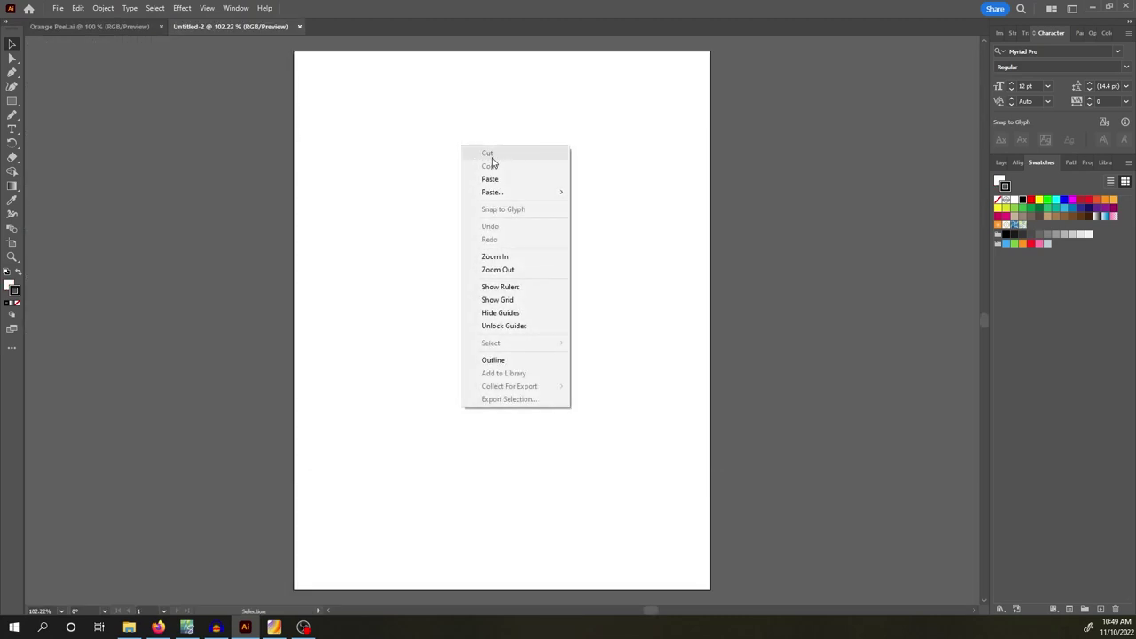
{"action": "left_click", "coordinate": [522, 287]}
{"action": "right_click", "coordinate": [517, 172]}
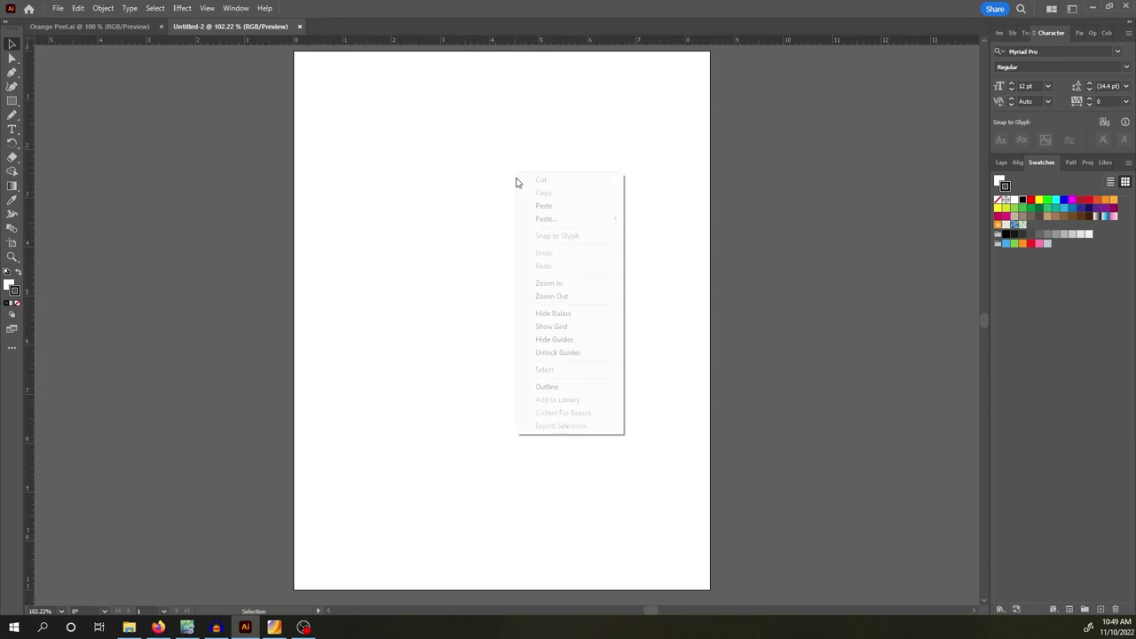
{"action": "left_click", "coordinate": [565, 331]}
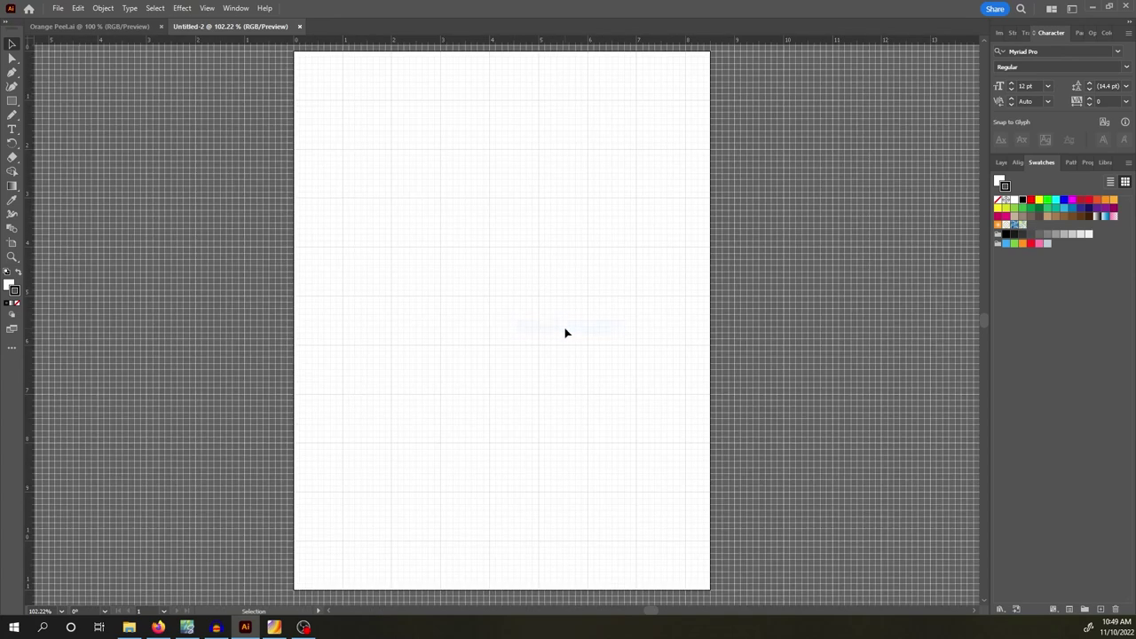
- Copy the upper two-leaf motif from the Orange Peel document and paste it into the new untitled document
{"action": "left_click", "coordinate": [117, 31]}
{"action": "left_click_drag", "start_coordinate": [323, 150], "coordinate": [529, 281]}
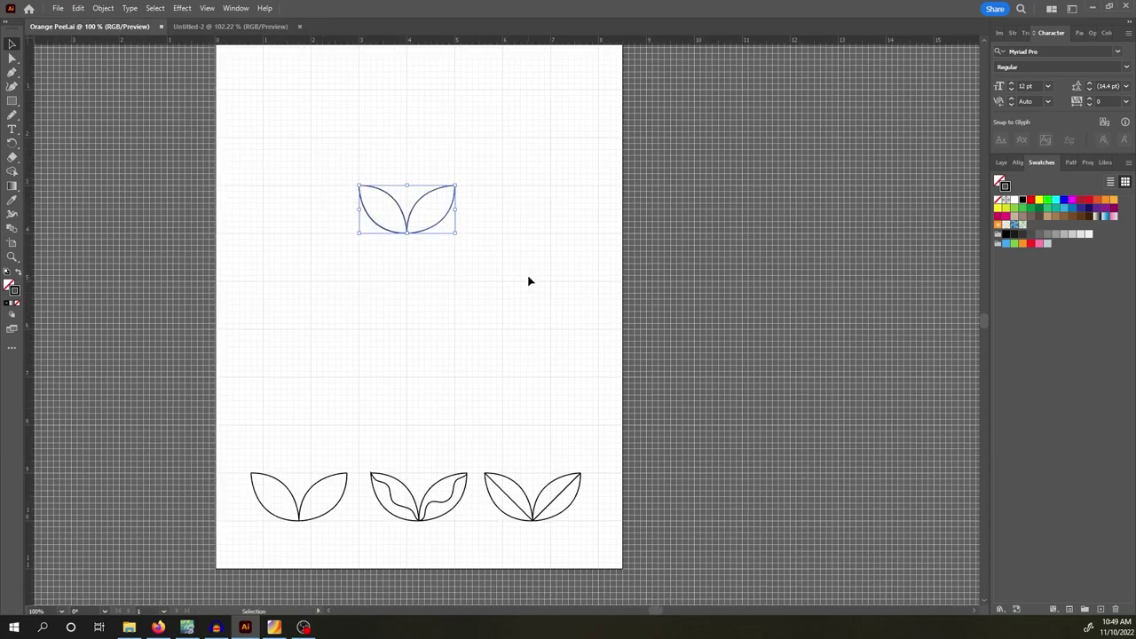
{"action": "key", "text": "ctrl+c"}
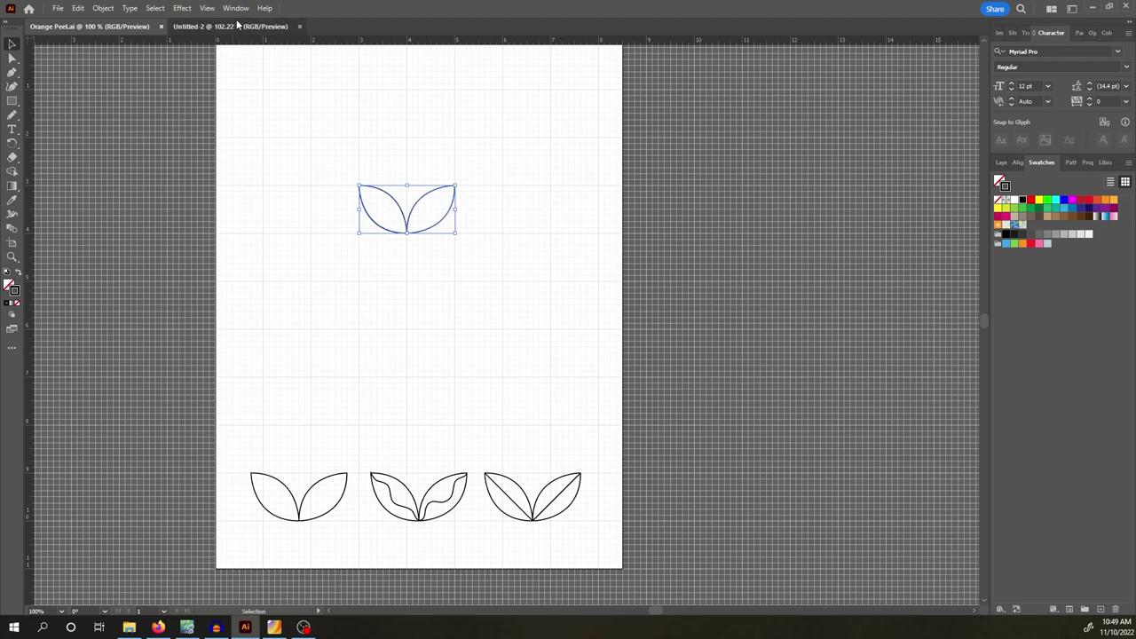
{"action": "left_click", "coordinate": [237, 24]}
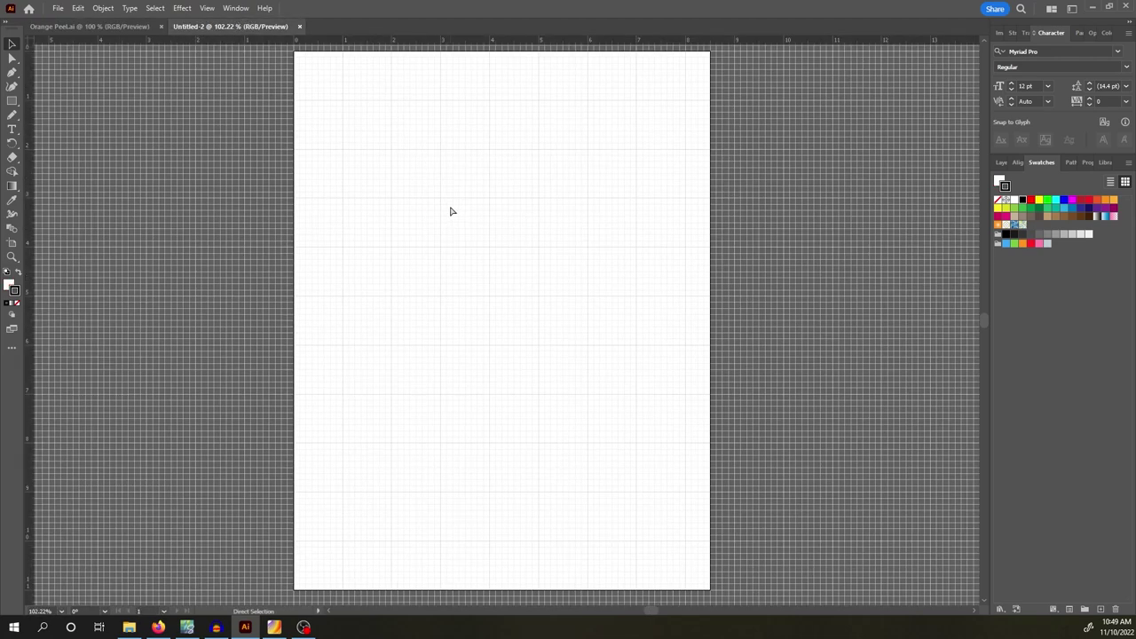
{"action": "key", "text": "ctrl+v"}
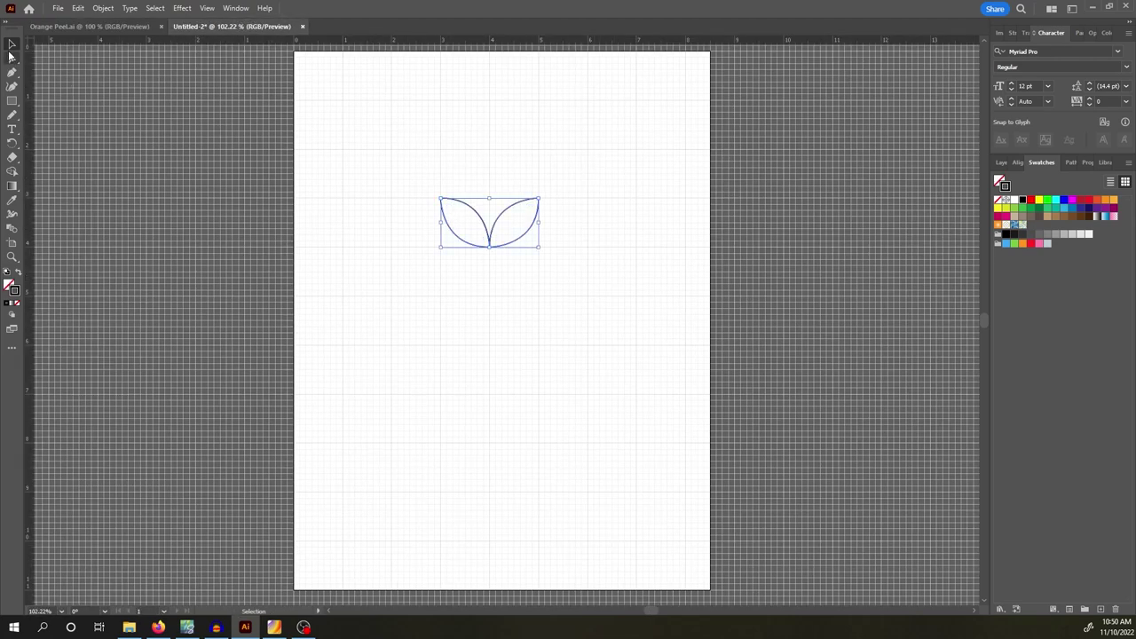
{"action": "left_click", "coordinate": [597, 177]}
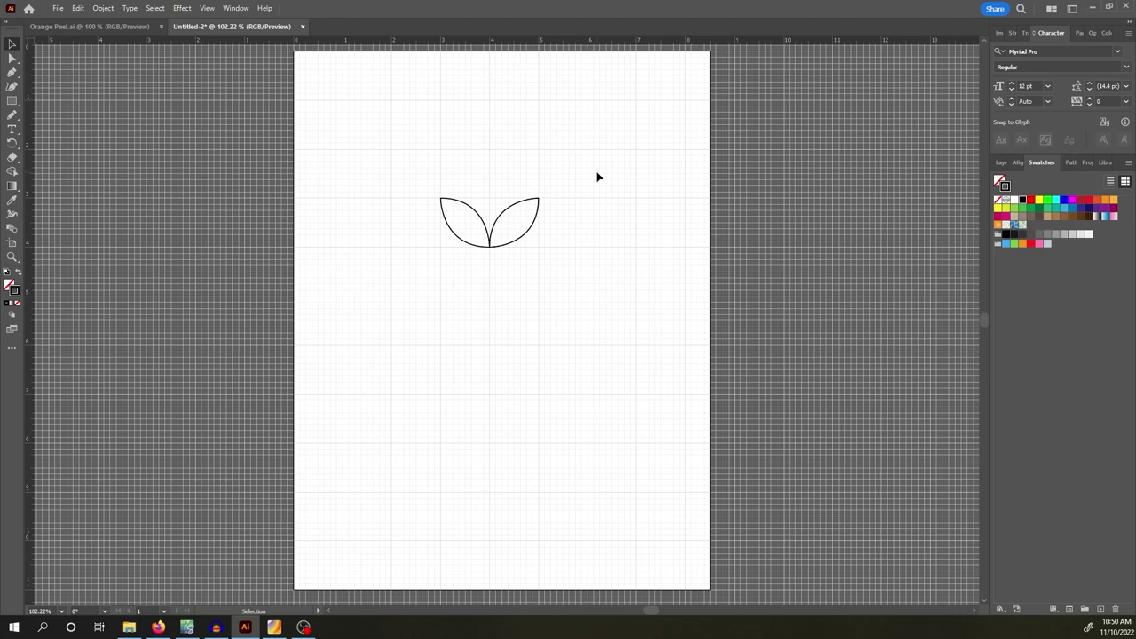
- Scale the two-leaf motif proportionally to about 6 by 3 inches and move its upper-left corner to about 0.9 inches across, 2.7 down
{"action": "left_click_drag", "start_coordinate": [413, 172], "coordinate": [580, 309]}
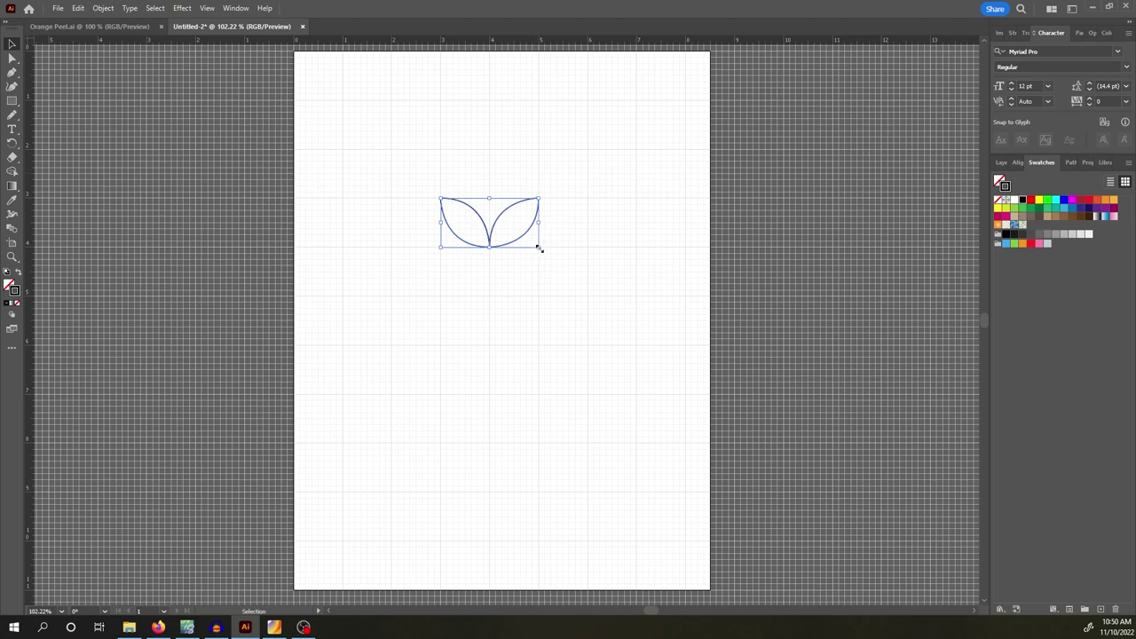
{"action": "left_click_drag", "start_coordinate": [539, 246], "coordinate": [637, 322]}
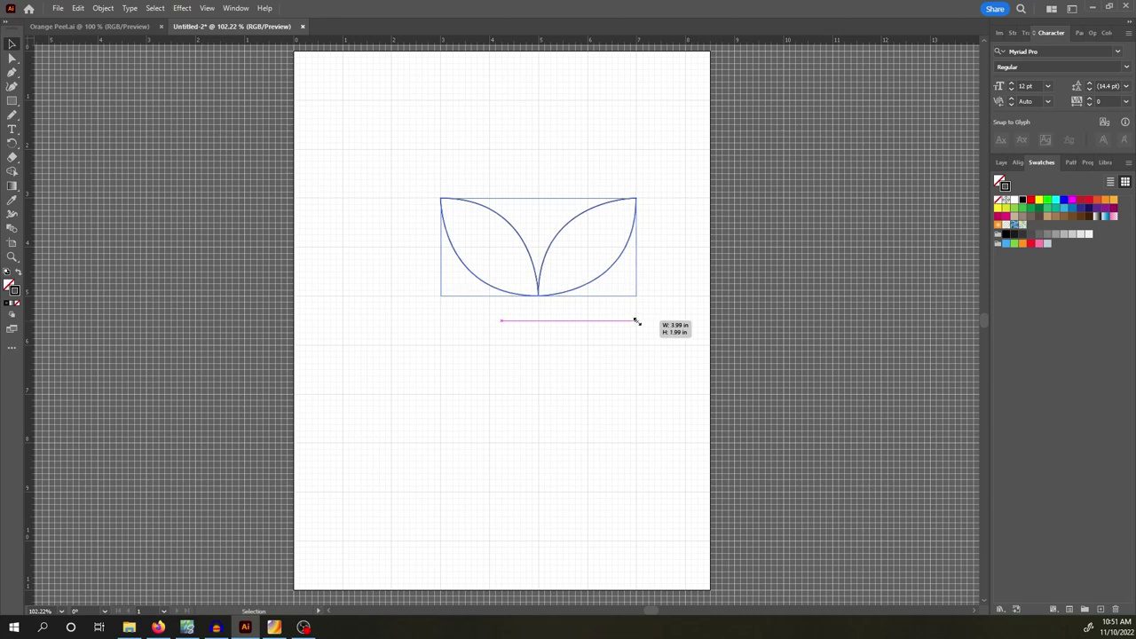
{"action": "left_click_drag", "start_coordinate": [637, 322], "coordinate": [733, 409]}
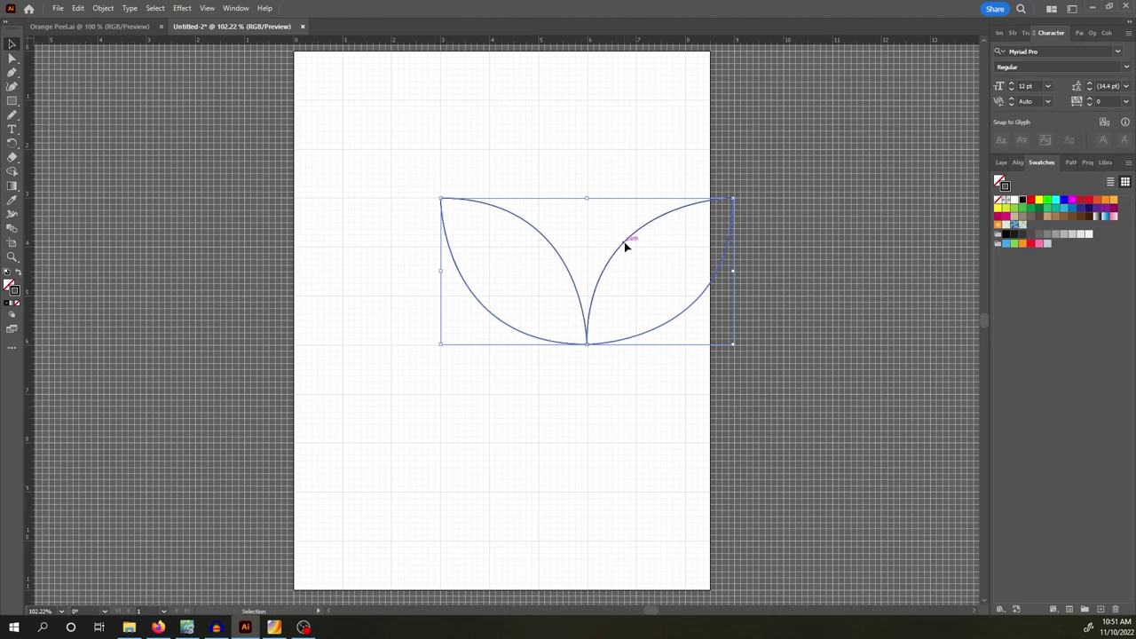
{"action": "left_click_drag", "start_coordinate": [624, 246], "coordinate": [530, 222]}
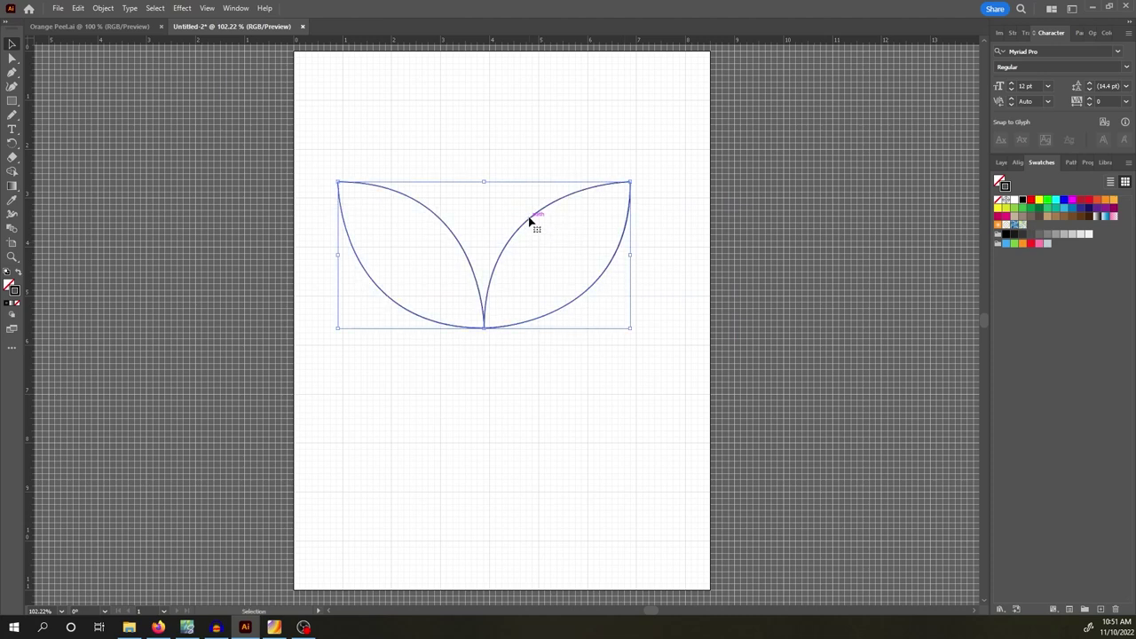
{"action": "left_click", "coordinate": [545, 140]}
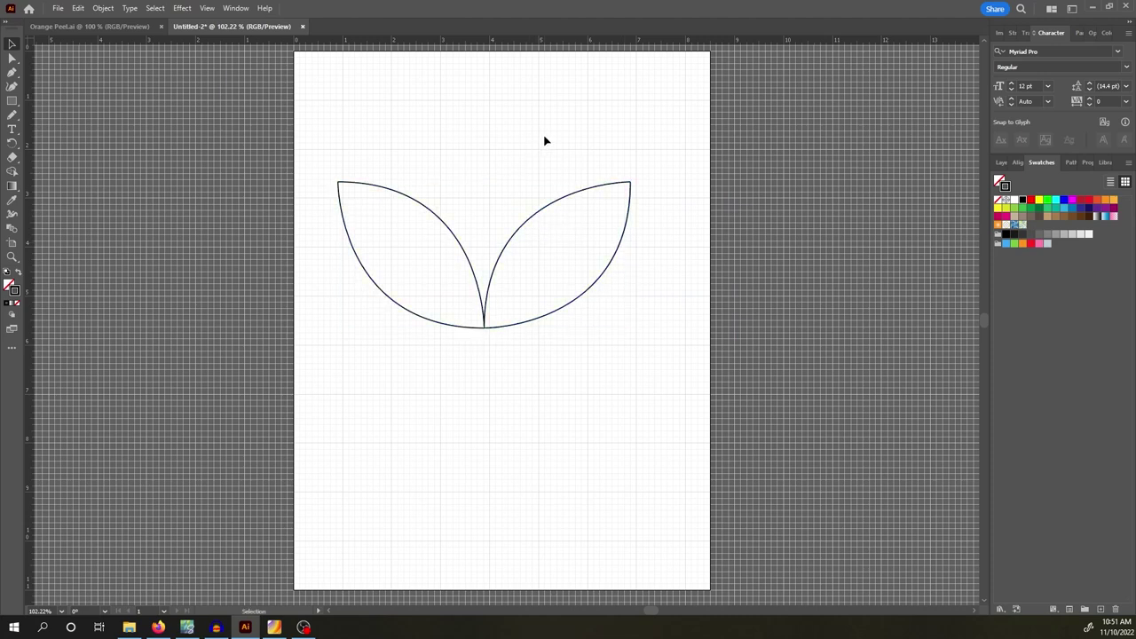
- Save the resized motif document as Orange Peel 3inch.ai in the Orange Peel folder, keeping the default Illustrator 2020 options
{"action": "left_click", "coordinate": [58, 8]}
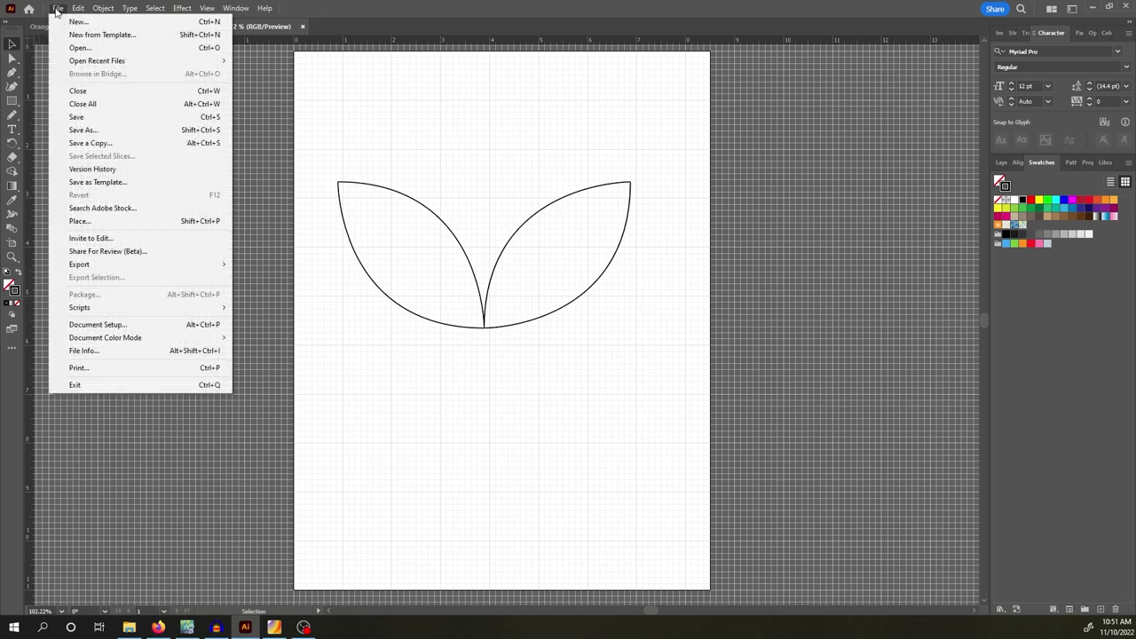
{"action": "left_click", "coordinate": [124, 129]}
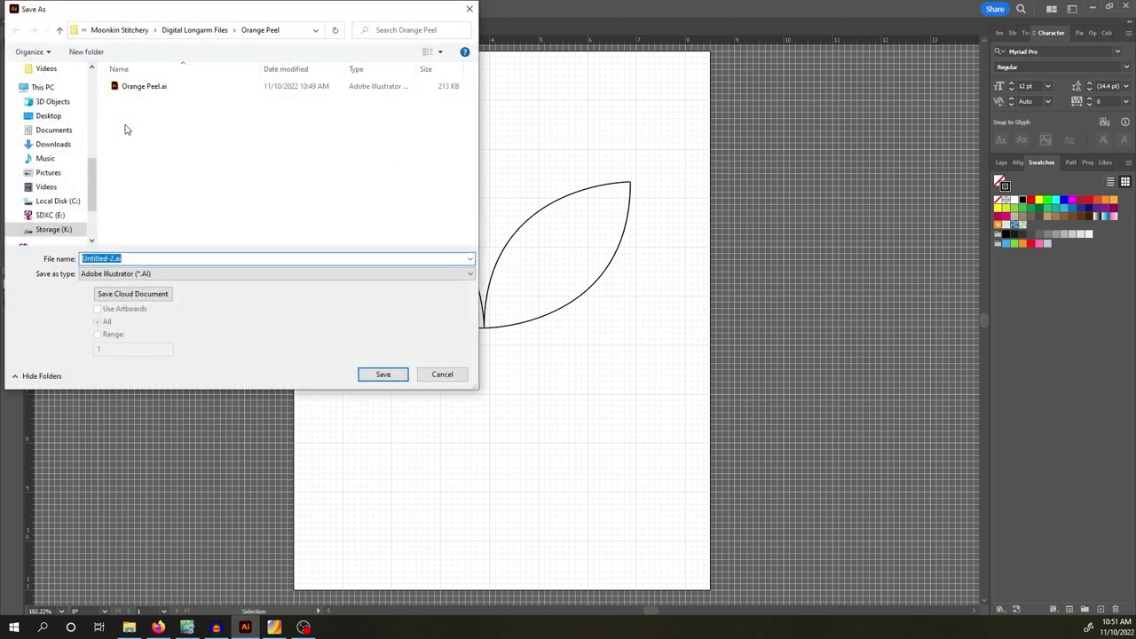
{"action": "left_click", "coordinate": [156, 86]}
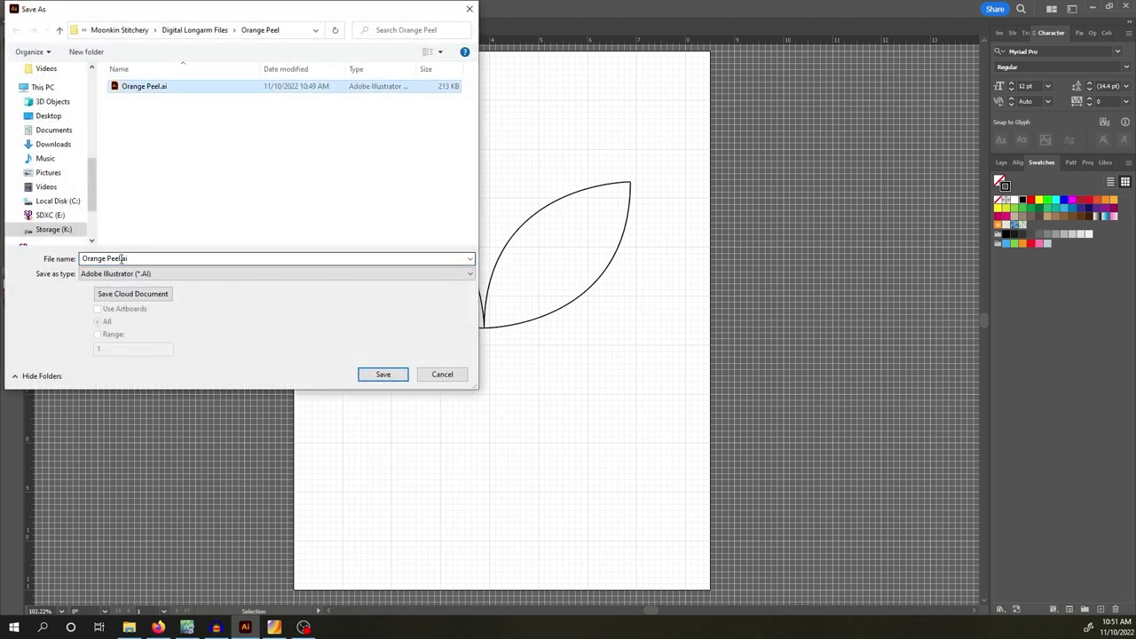
{"action": "left_click", "coordinate": [122, 258]}
{"action": "left_click", "coordinate": [122, 258]}
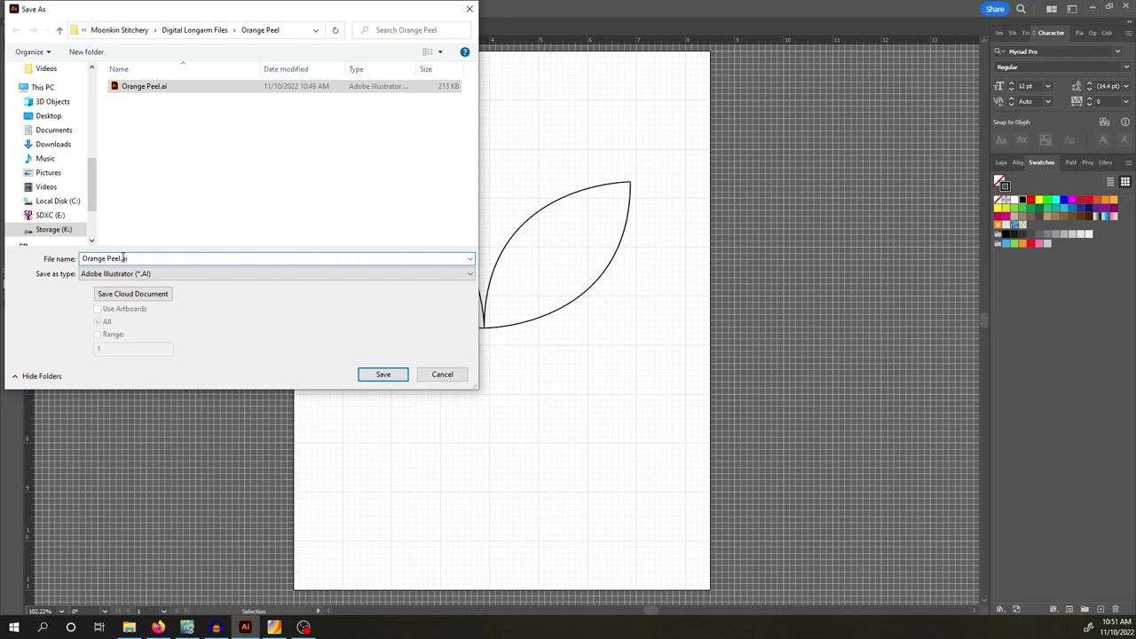
{"action": "type", "text": "3"}
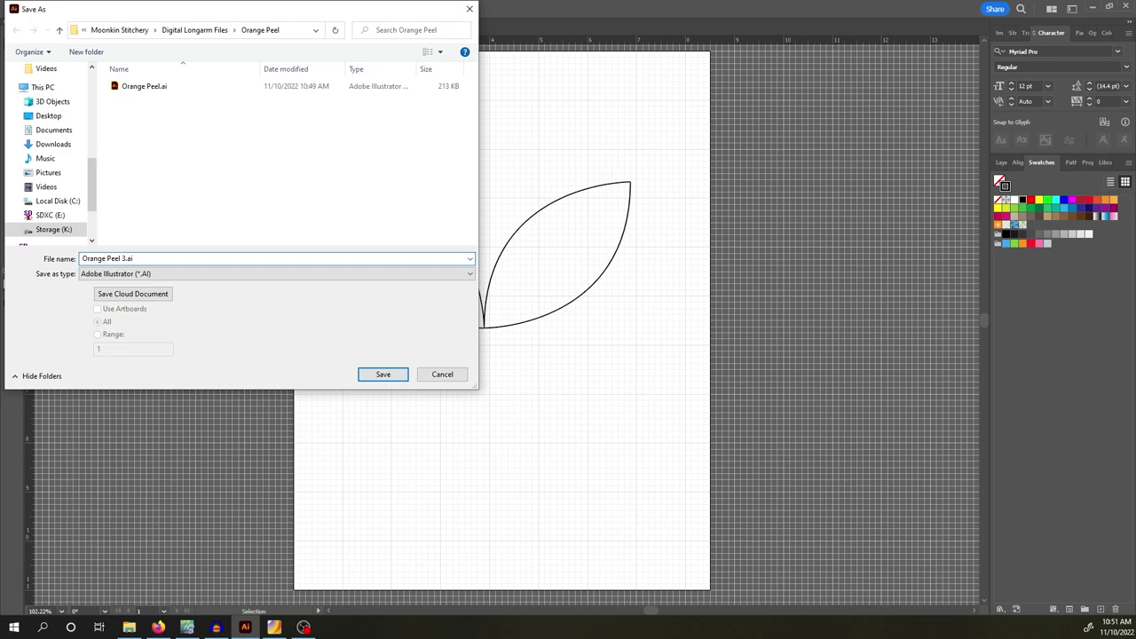
{"action": "type", "text": "invh"}
{"action": "key", "text": "BackSpace"}
{"action": "key", "text": "BackSpace"}
{"action": "type", "text": "ch"}
{"action": "left_click", "coordinate": [382, 374]}
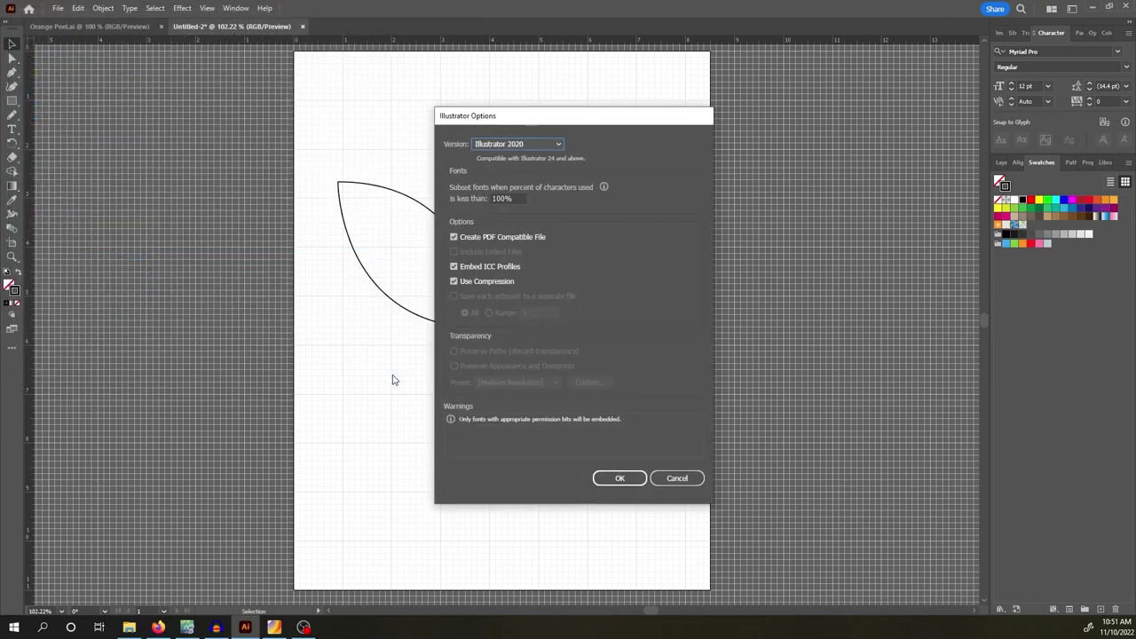
{"action": "left_click", "coordinate": [625, 476]}
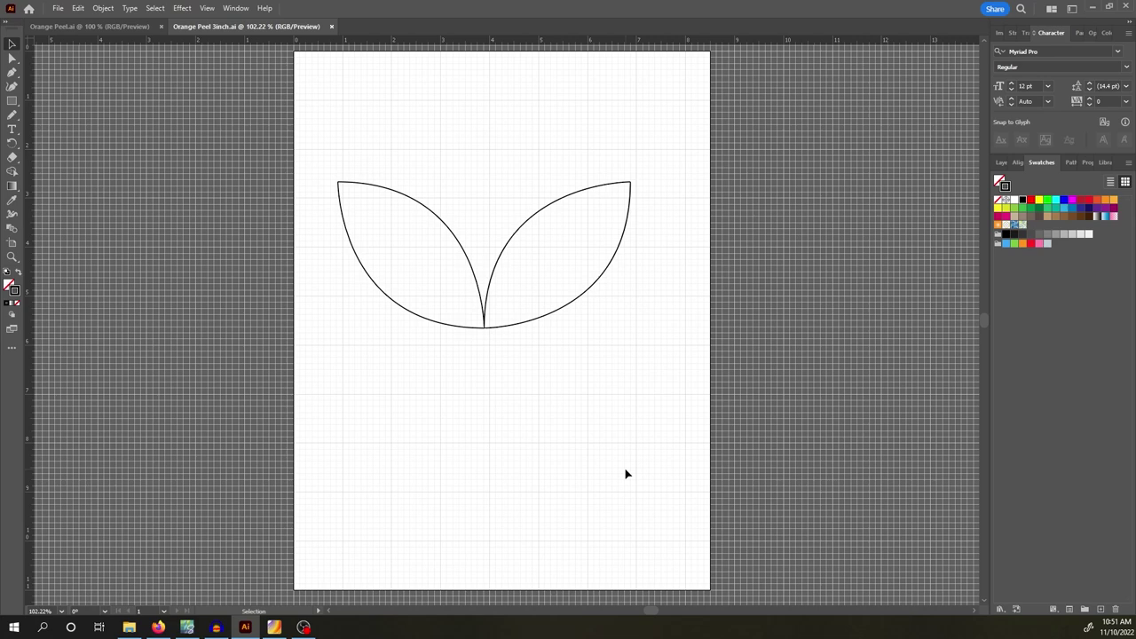
- Switch to the Orange Peel document, delete the upper two-leaf motif and select the lower-row motif with straight center veins
{"action": "left_click", "coordinate": [108, 28]}
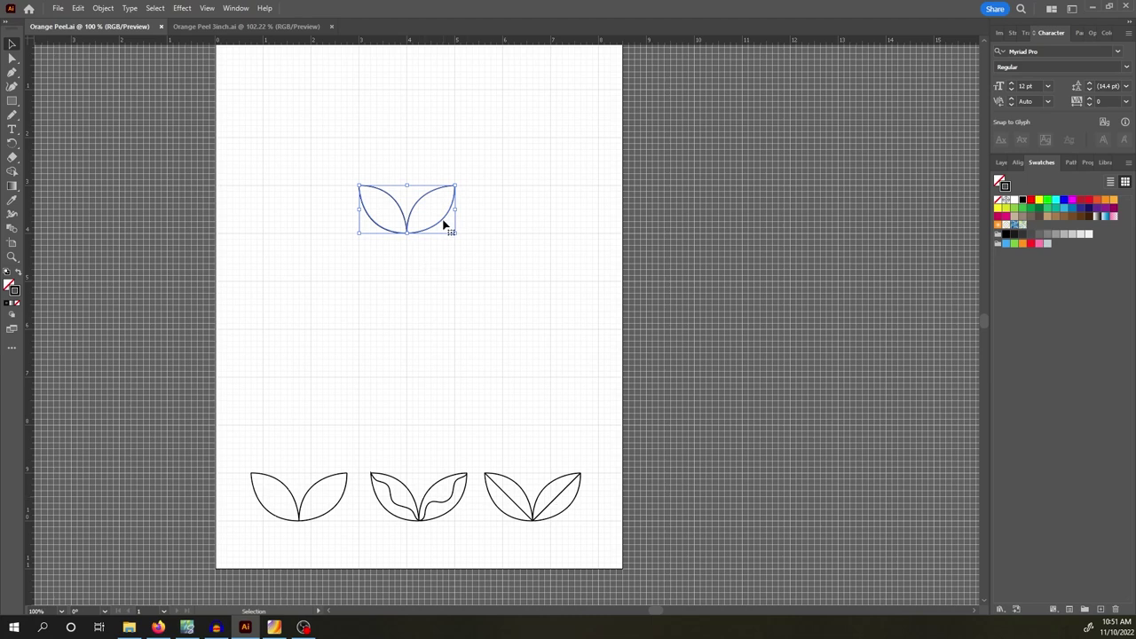
{"action": "key", "text": "Delete"}
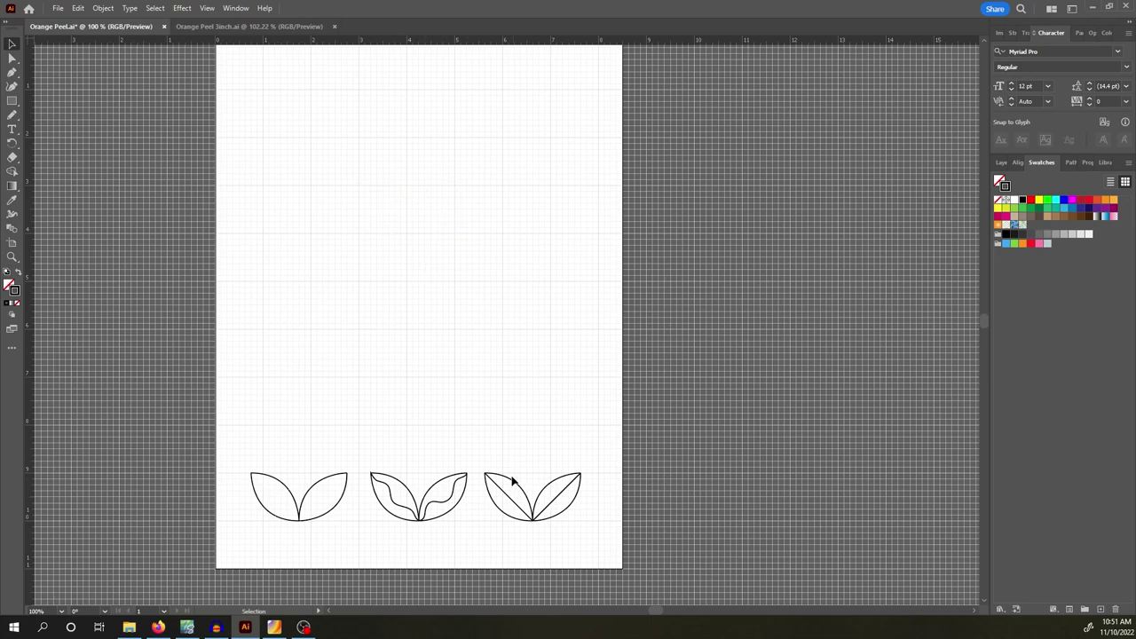
{"action": "left_click_drag", "start_coordinate": [491, 455], "coordinate": [579, 560]}
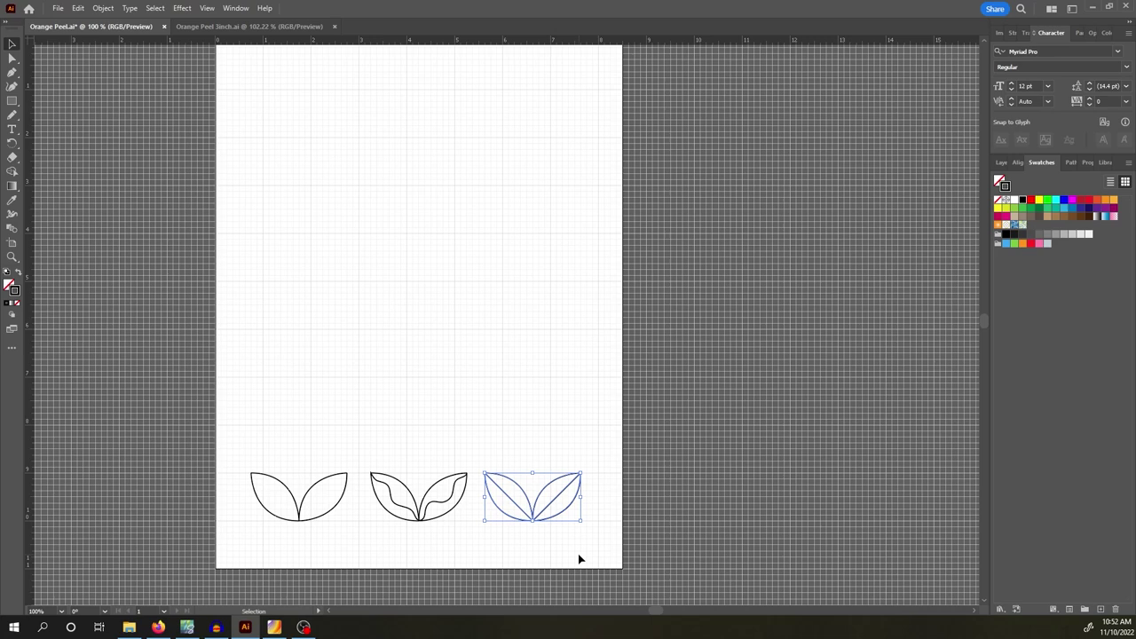
- Sketch a two-leaf motif with center veins freehand with the Pencil, about 2 by 1 inches, and delete it
{"action": "left_click", "coordinate": [12, 116]}
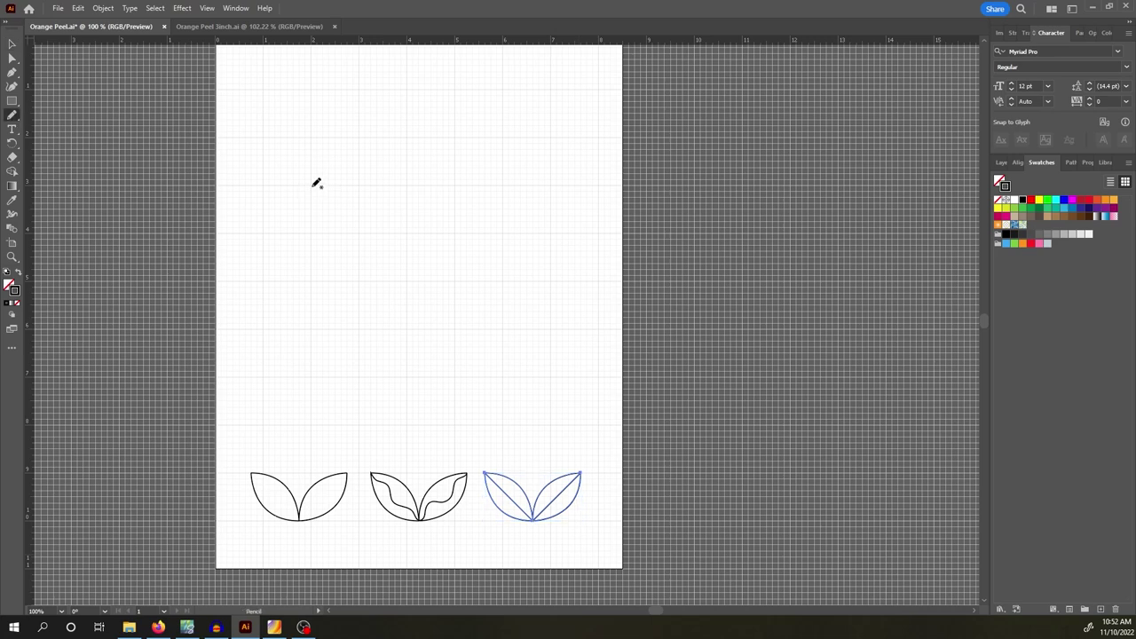
{"action": "mouse_move", "coordinate": [315, 184]}
{"action": "left_mouse_down"}
{"action": "mouse_move", "coordinate": [329, 229]}
{"action": "mouse_move", "coordinate": [361, 236]}
{"action": "mouse_move", "coordinate": [360, 211]}
{"action": "mouse_move", "coordinate": [313, 181]}
{"action": "left_mouse_up"}
{"action": "mouse_move", "coordinate": [312, 180]}
{"action": "left_mouse_down"}
{"action": "mouse_move", "coordinate": [346, 243]}
{"action": "mouse_move", "coordinate": [306, 204]}
{"action": "mouse_move", "coordinate": [306, 183]}
{"action": "mouse_move", "coordinate": [402, 234]}
{"action": "mouse_move", "coordinate": [395, 197]}
{"action": "mouse_move", "coordinate": [362, 185]}
{"action": "mouse_move", "coordinate": [407, 230]}
{"action": "mouse_move", "coordinate": [433, 221]}
{"action": "mouse_move", "coordinate": [452, 189]}
{"action": "mouse_move", "coordinate": [416, 200]}
{"action": "mouse_move", "coordinate": [406, 229]}
{"action": "mouse_move", "coordinate": [462, 183]}
{"action": "left_mouse_up"}
{"action": "key", "text": "ctrl+z"}
{"action": "key", "text": "ctrl+z"}
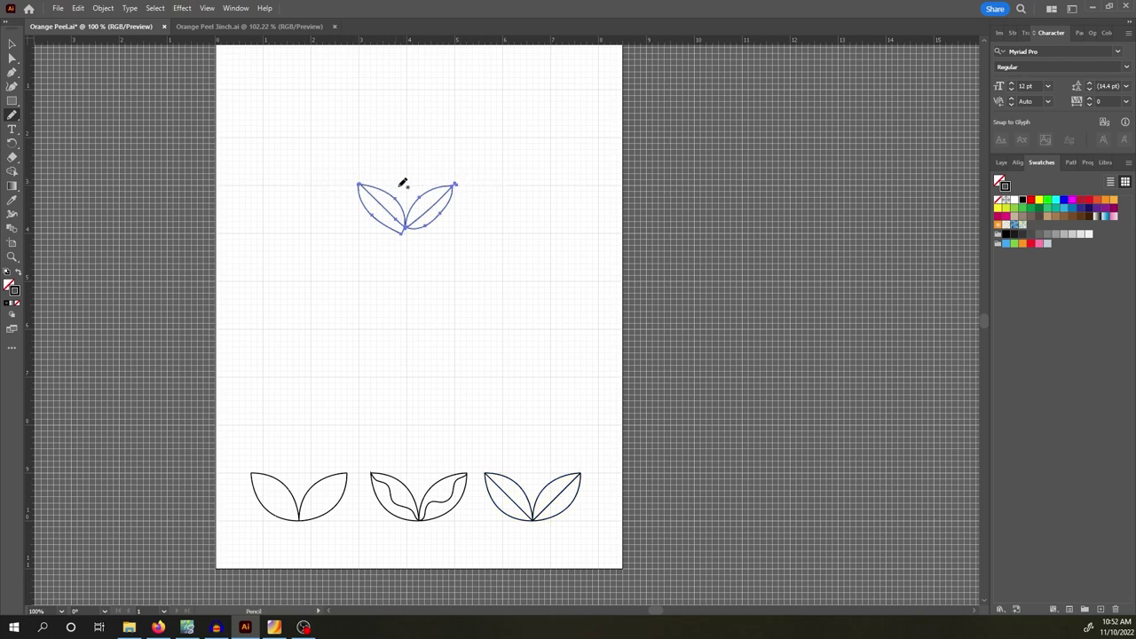
{"action": "left_click", "coordinate": [17, 43]}
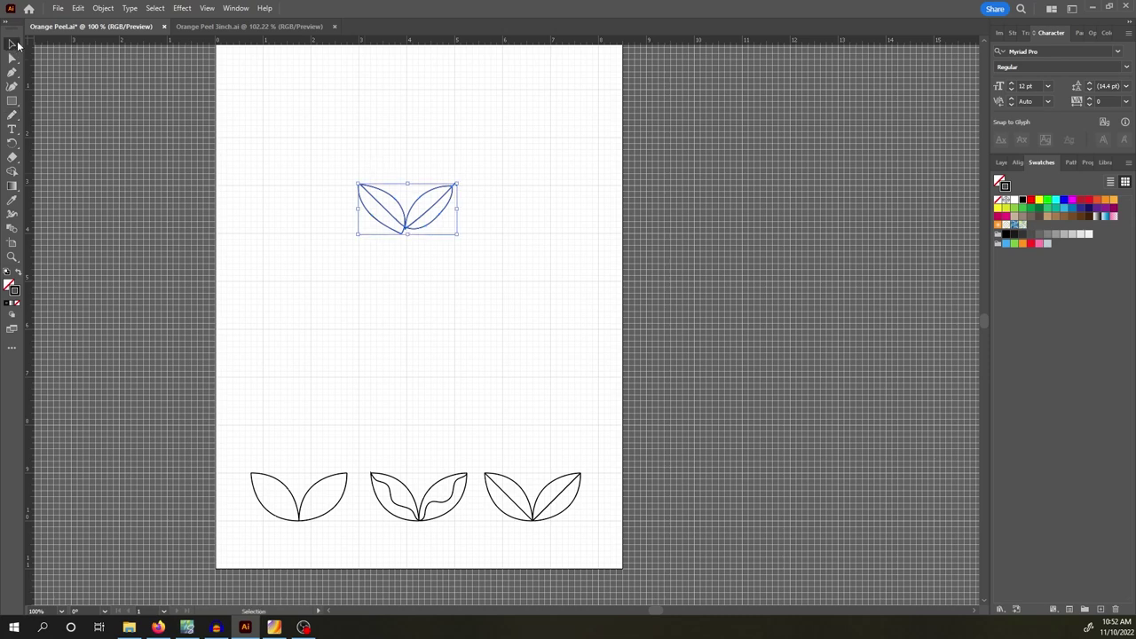
{"action": "key", "text": "Delete"}
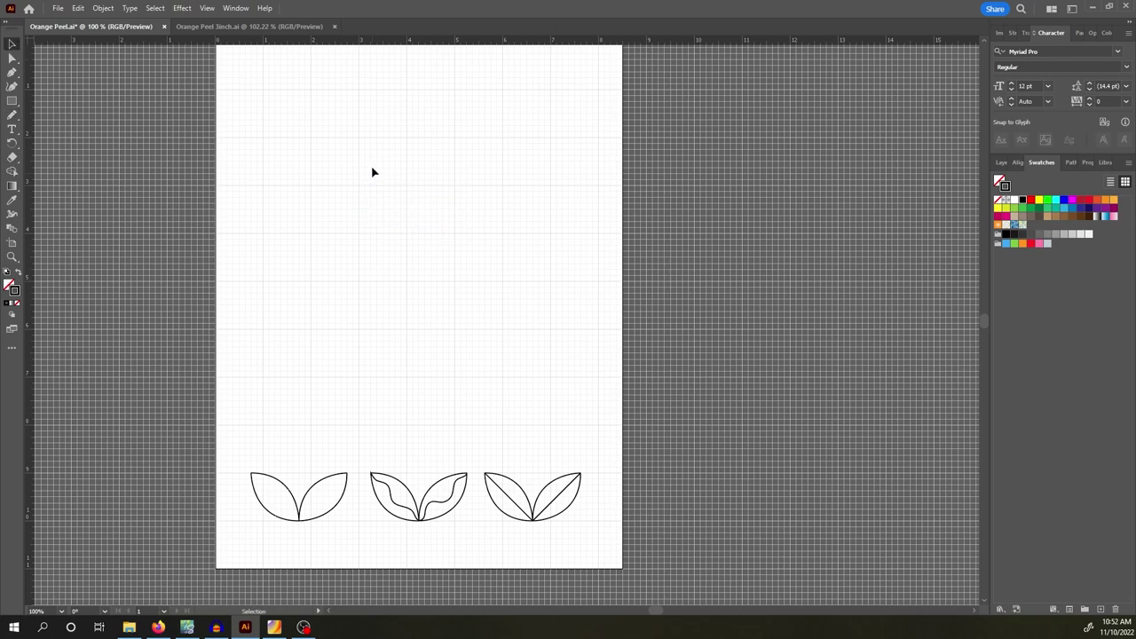
- With the Pen tool, draw the left leaf's lower curve from 3 across, 4 down to 4 across, 5 down, and remove the outgoing handle
{"action": "left_click", "coordinate": [17, 70]}
{"action": "key", "text": "ctrl+="}
{"action": "key", "text": "ctrl+="}
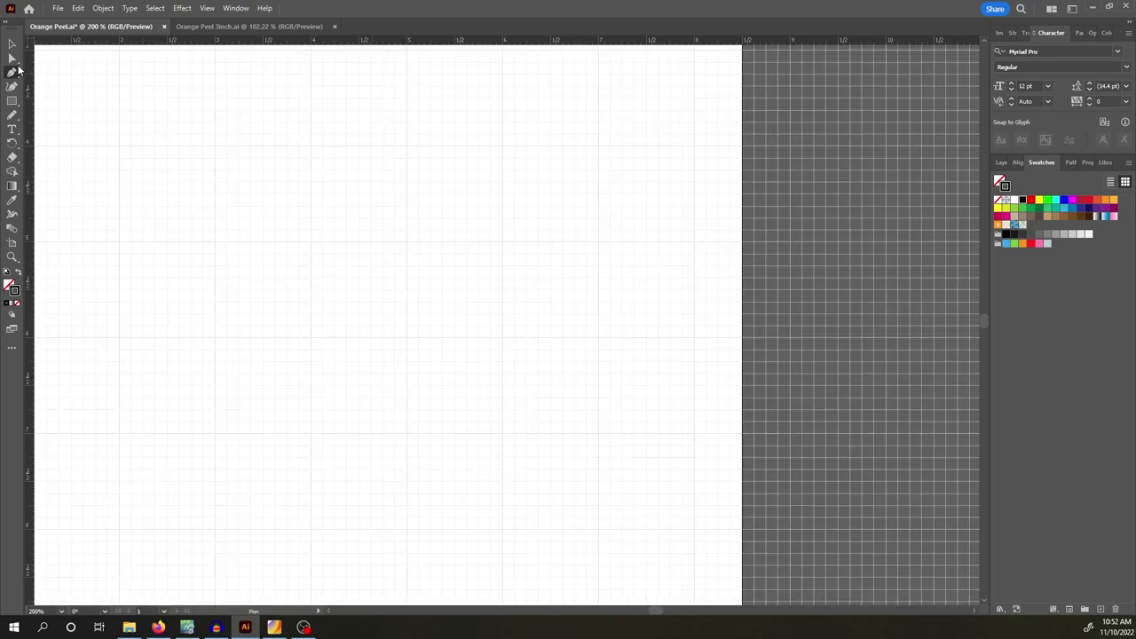
{"action": "scroll", "coordinate": [506, 320], "scroll_direction": "left", "scroll_amount": 5}
{"action": "scroll", "coordinate": [506, 320], "scroll_direction": "right", "scroll_amount": 3}
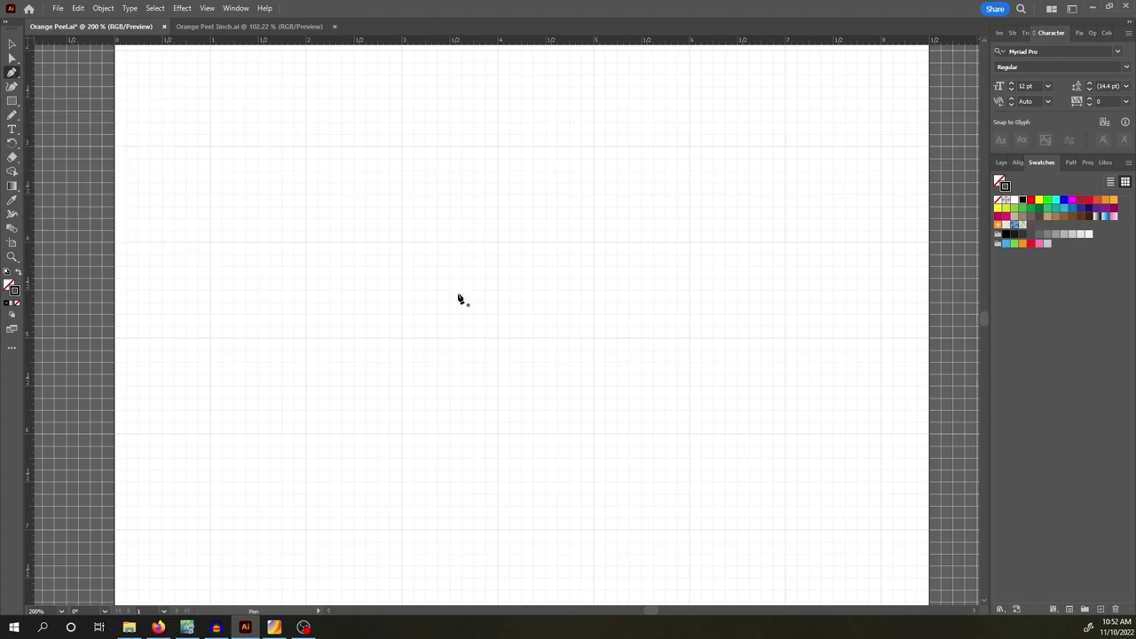
{"action": "left_click", "coordinate": [401, 243]}
{"action": "left_click_drag", "start_coordinate": [497, 339], "coordinate": [592, 340]}
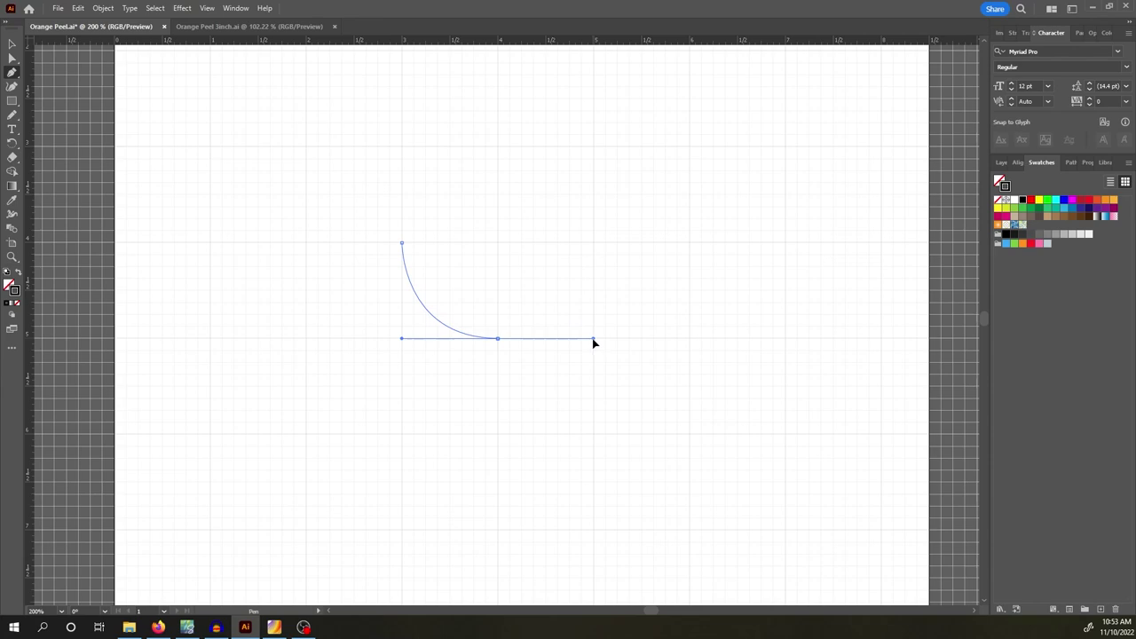
{"action": "mouse_move", "coordinate": [593, 343]}
{"action": "left_mouse_down"}
{"action": "mouse_move", "coordinate": [520, 338]}
{"action": "mouse_move", "coordinate": [595, 338]}
{"action": "left_mouse_up"}
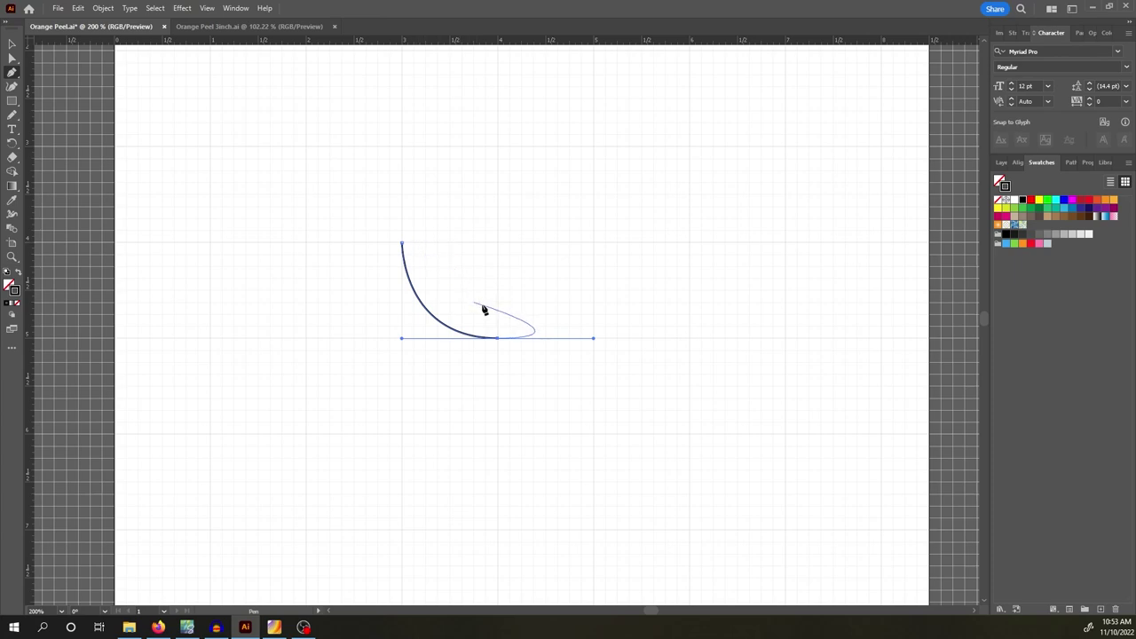
{"action": "left_click", "coordinate": [499, 340]}
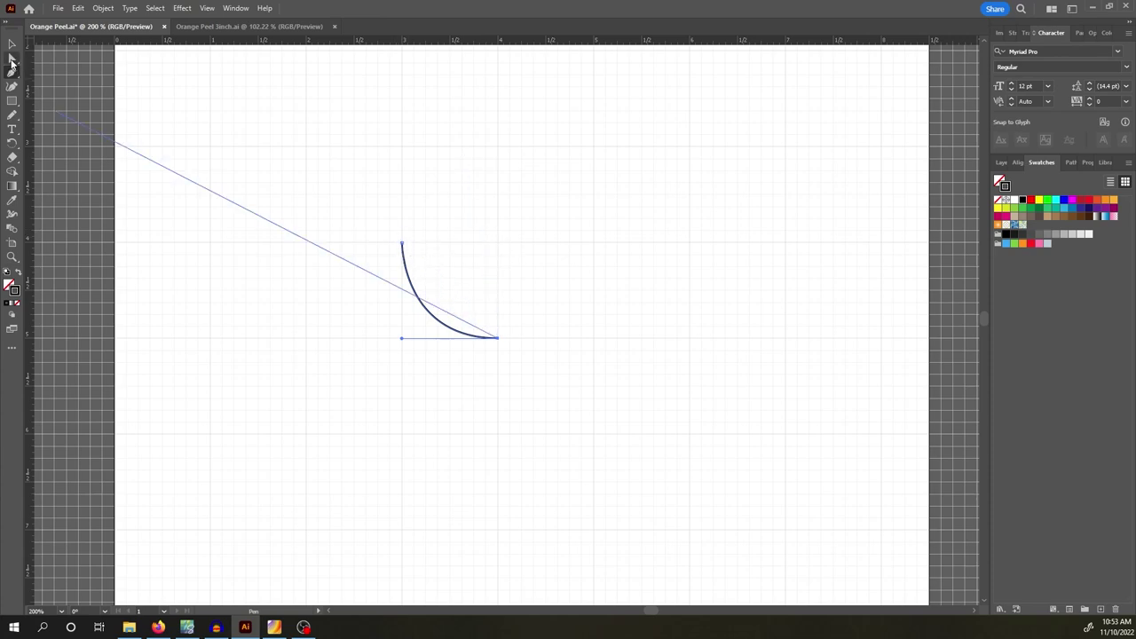
- Nudge the curve's starting anchor left about 1/8 inch to separate it from the leaf tip location
{"action": "left_click", "coordinate": [13, 59]}
{"action": "left_click", "coordinate": [432, 245]}
{"action": "left_click", "coordinate": [403, 244]}
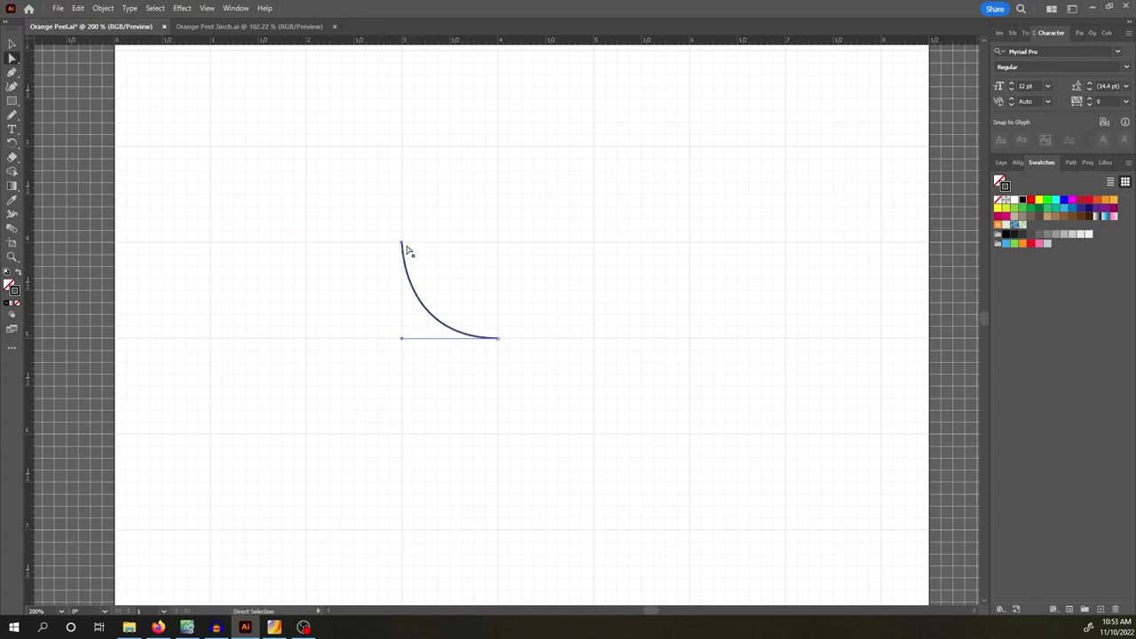
{"action": "key", "text": "shift+Left"}
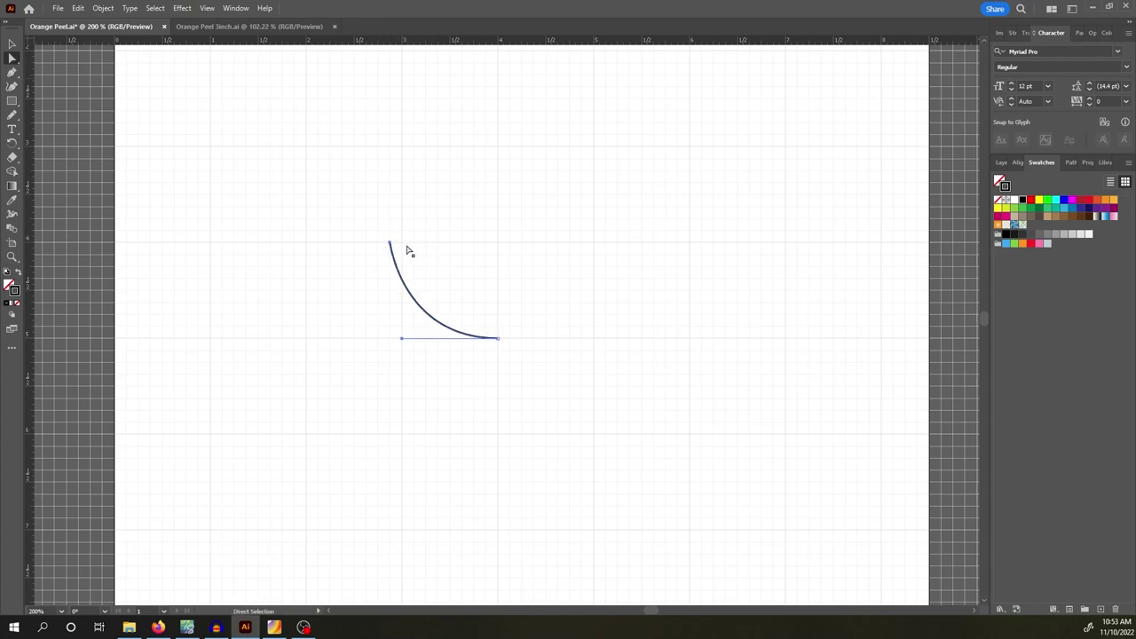
- Continue the path with the left leaf's upper curve back to 3 across, 4 down, and remove the outgoing handle
{"action": "left_click", "coordinate": [12, 77]}
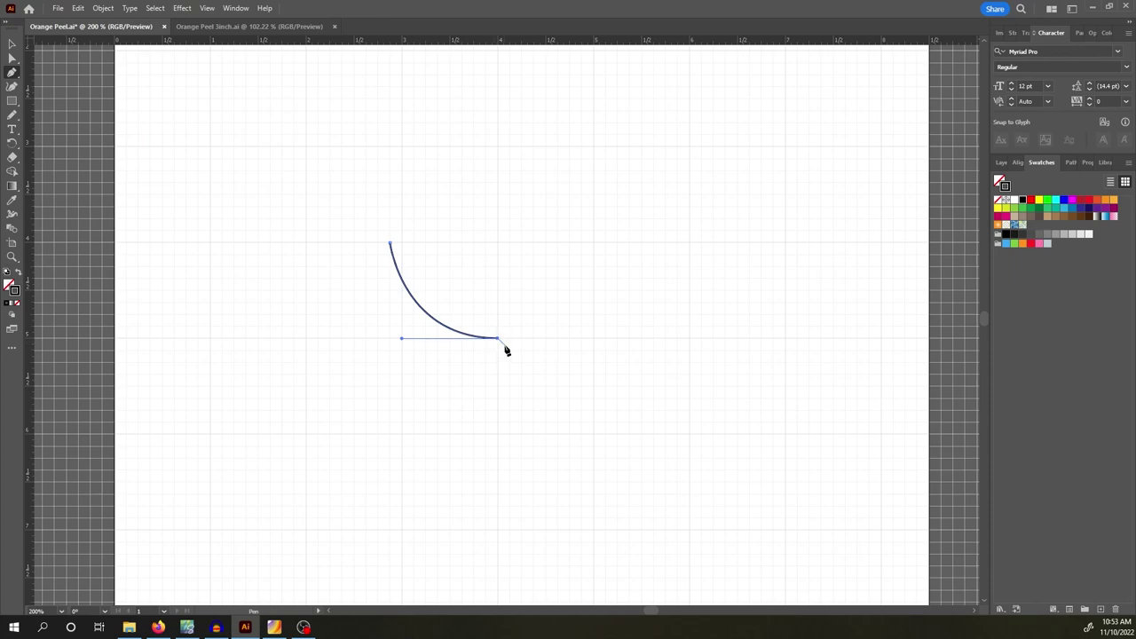
{"action": "mouse_move", "coordinate": [498, 339]}
{"action": "left_mouse_down"}
{"action": "mouse_move", "coordinate": [459, 296]}
{"action": "mouse_move", "coordinate": [543, 368]}
{"action": "mouse_move", "coordinate": [467, 293]}
{"action": "mouse_move", "coordinate": [550, 337]}
{"action": "mouse_move", "coordinate": [467, 307]}
{"action": "mouse_move", "coordinate": [541, 345]}
{"action": "mouse_move", "coordinate": [482, 221]}
{"action": "mouse_move", "coordinate": [414, 208]}
{"action": "mouse_move", "coordinate": [479, 237]}
{"action": "mouse_move", "coordinate": [311, 245]}
{"action": "left_mouse_up"}
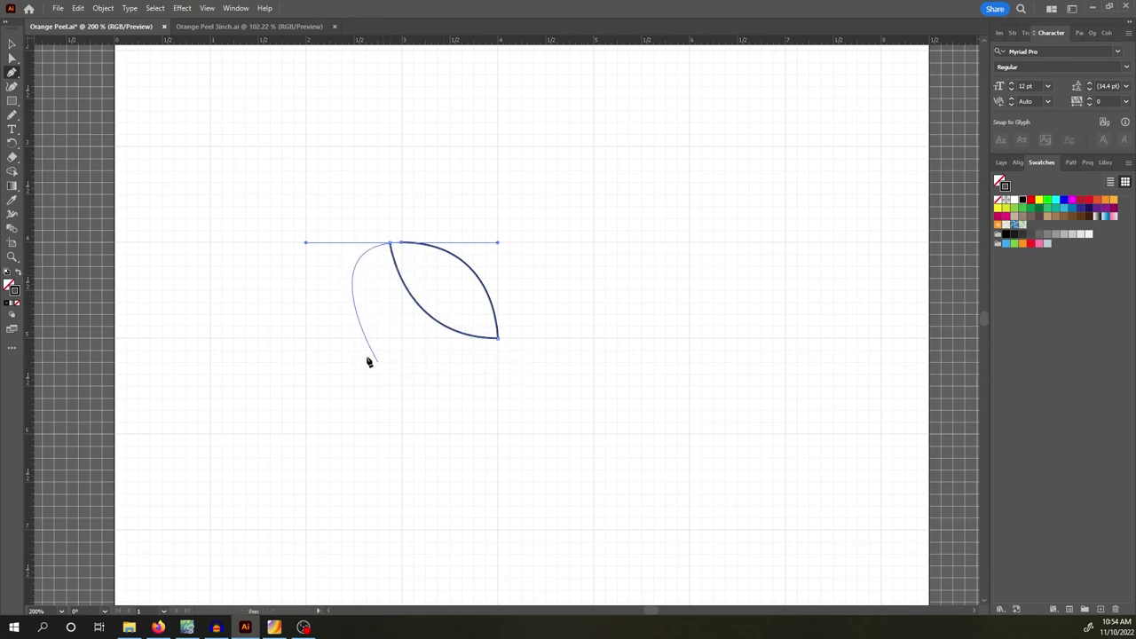
{"action": "left_click", "coordinate": [402, 243]}
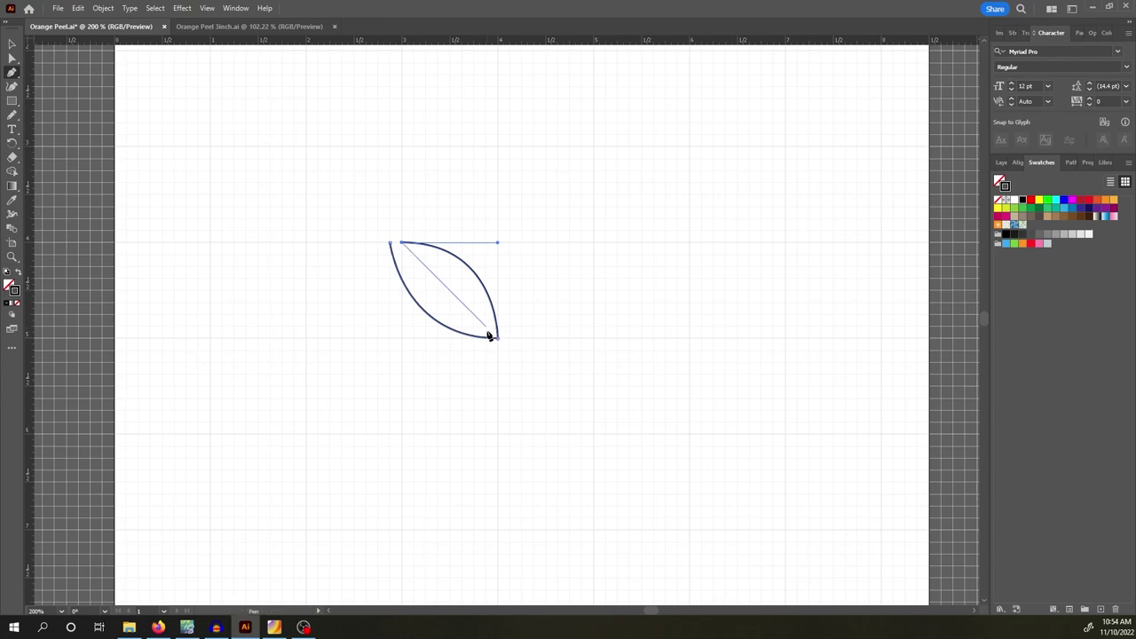
- Add a straight center vein from the left leaf's tip diagonally to about 1/8 inch beyond the leaf's base
{"action": "left_click", "coordinate": [486, 332]}
{"action": "key", "text": "ctrl+z"}
{"action": "left_click", "coordinate": [509, 349]}
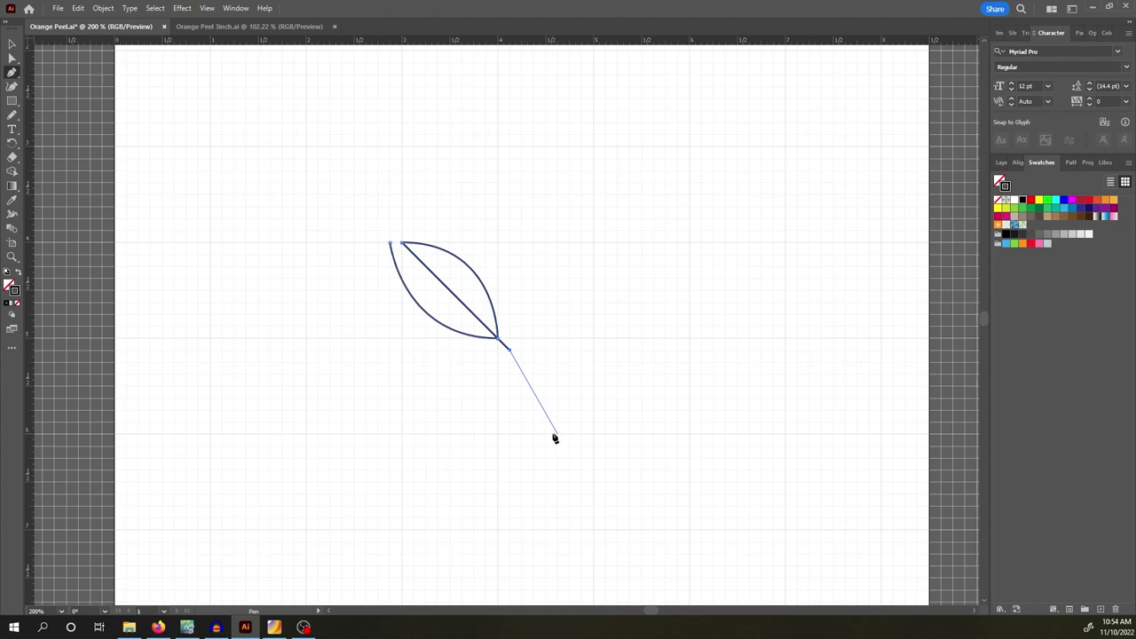
- Move the path's starting anchor back onto the left leaf's tip at 3 across, 4 down
{"action": "left_click", "coordinate": [11, 60]}
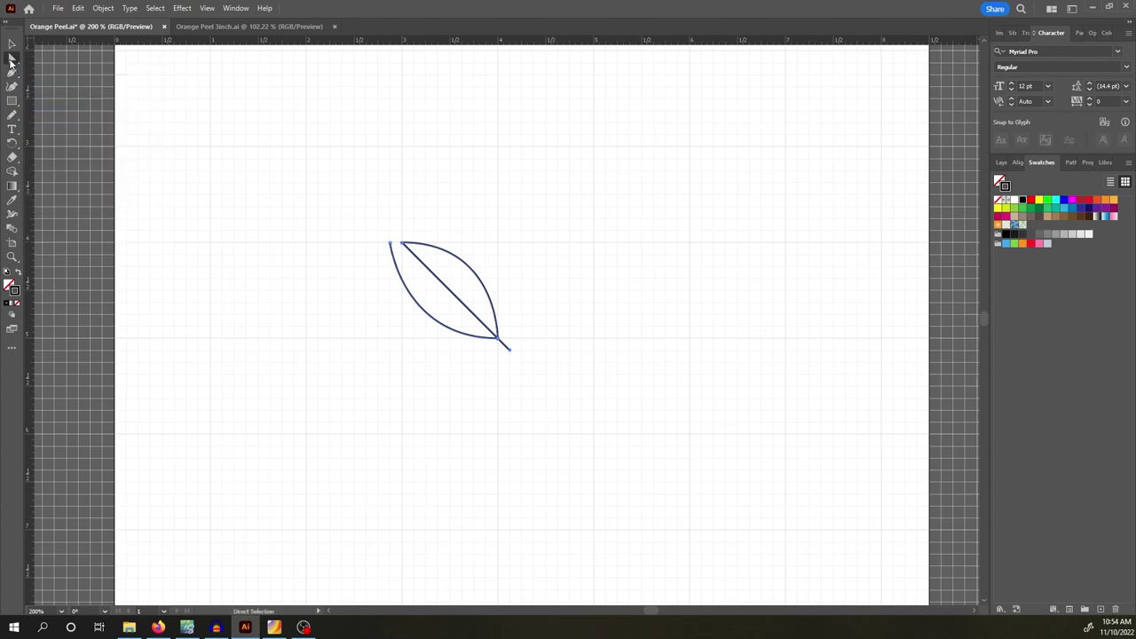
{"action": "left_click", "coordinate": [390, 247]}
{"action": "left_click", "coordinate": [391, 248]}
{"action": "left_click_drag", "start_coordinate": [389, 244], "coordinate": [403, 242]}
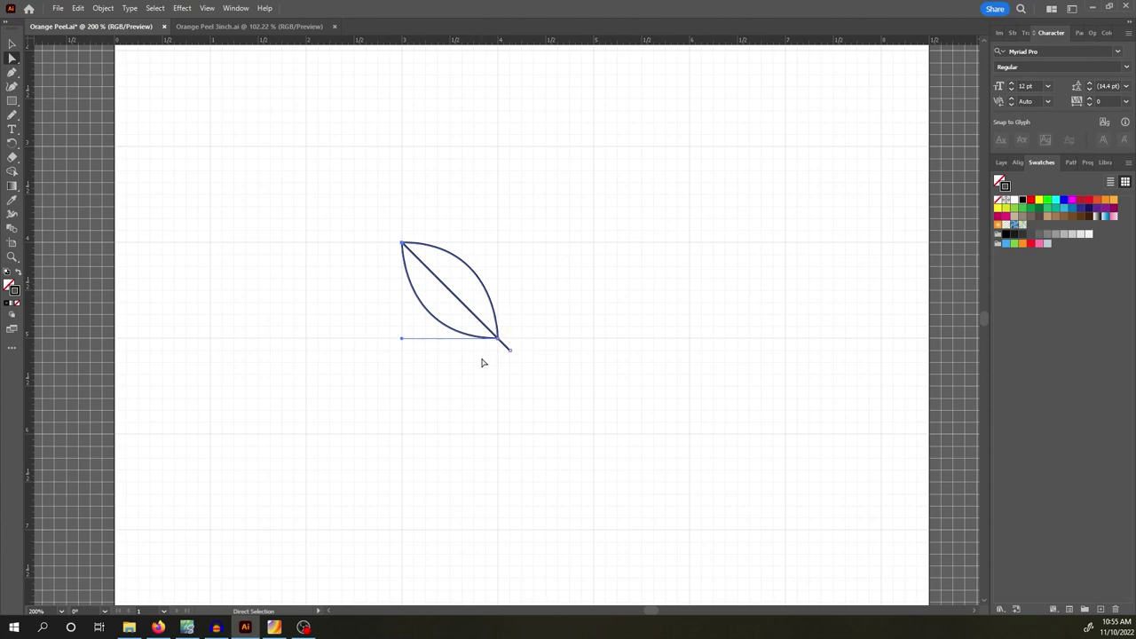
- Shift the leaf's base anchor left about 1/8 inch and move the vein's end anchor to 4 across, 5 down
{"action": "left_click", "coordinate": [500, 341]}
{"action": "key", "text": "shift+Left"}
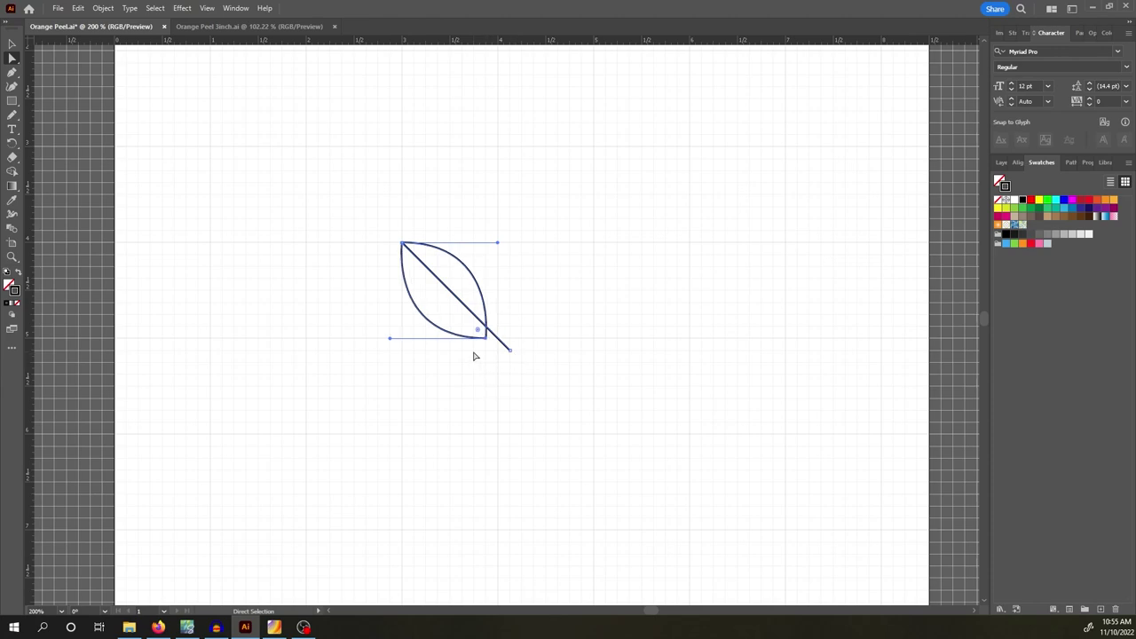
{"action": "left_click", "coordinate": [517, 357]}
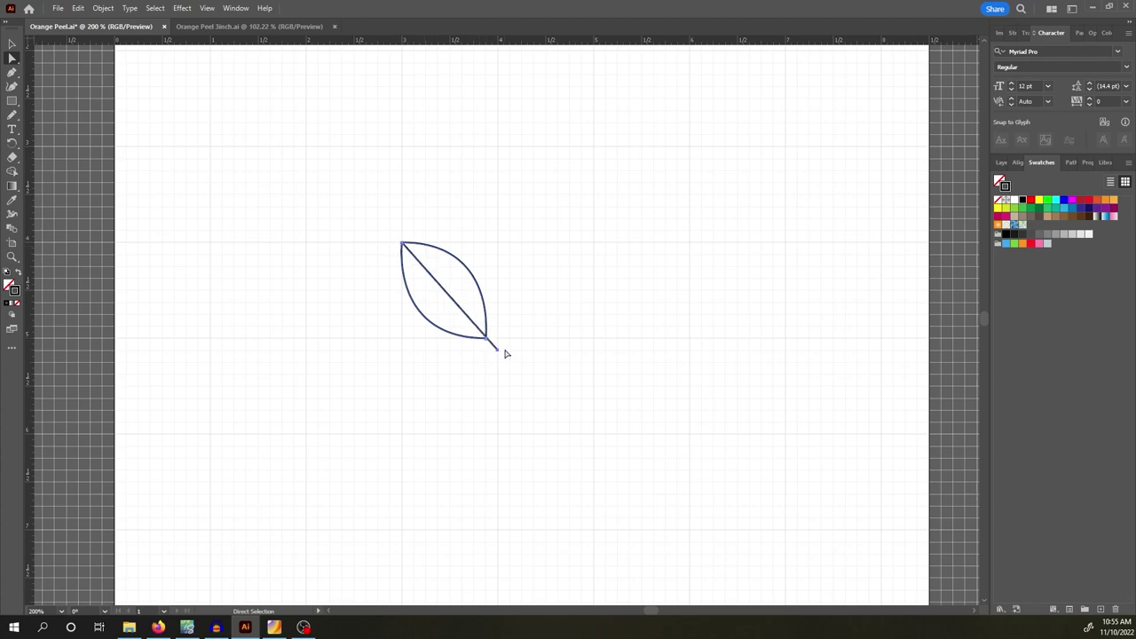
{"action": "left_click_drag", "start_coordinate": [506, 351], "coordinate": [490, 337]}
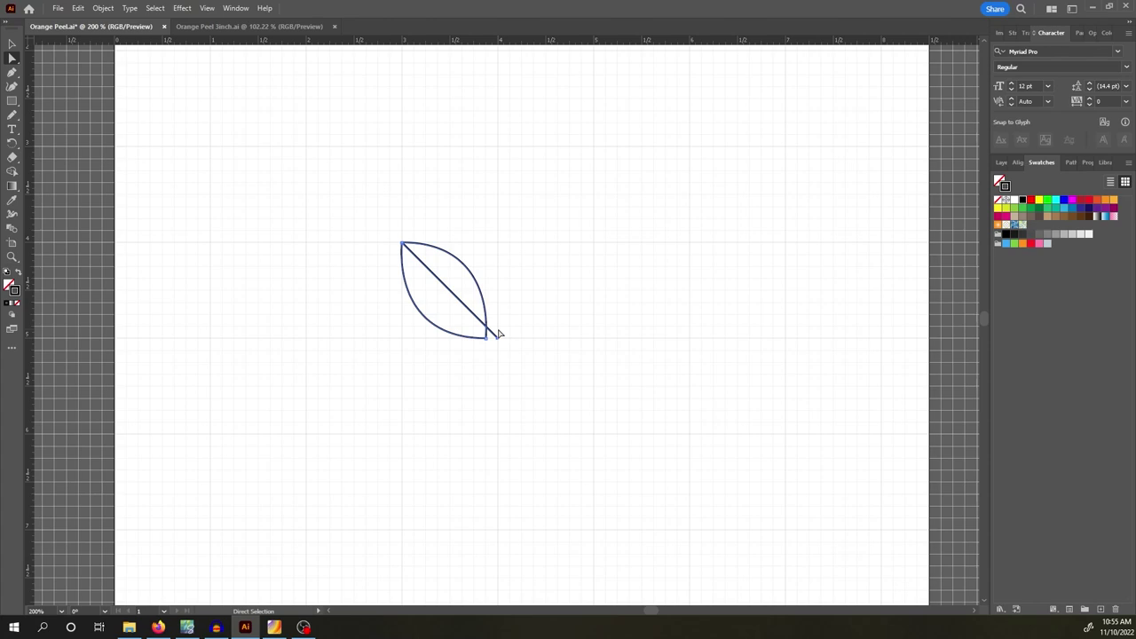
- Extend the path from the vein's end with the right leaf's lower curve to 5 across, 4 down, and remove the outgoing handle
{"action": "left_click", "coordinate": [13, 74]}
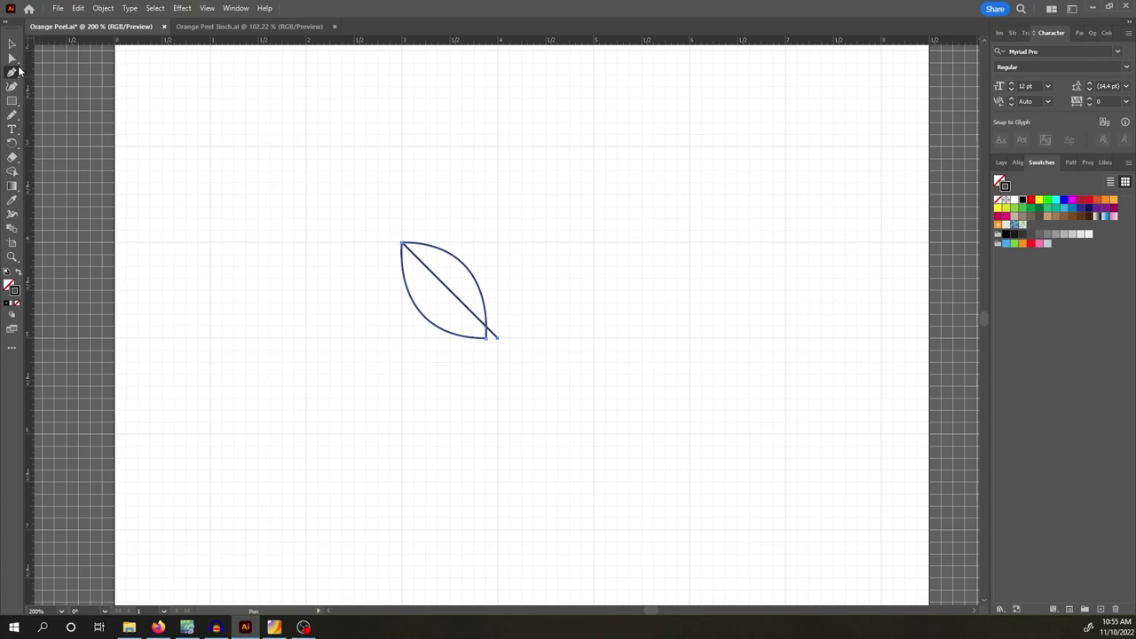
{"action": "left_click", "coordinate": [497, 339]}
{"action": "left_click", "coordinate": [595, 244]}
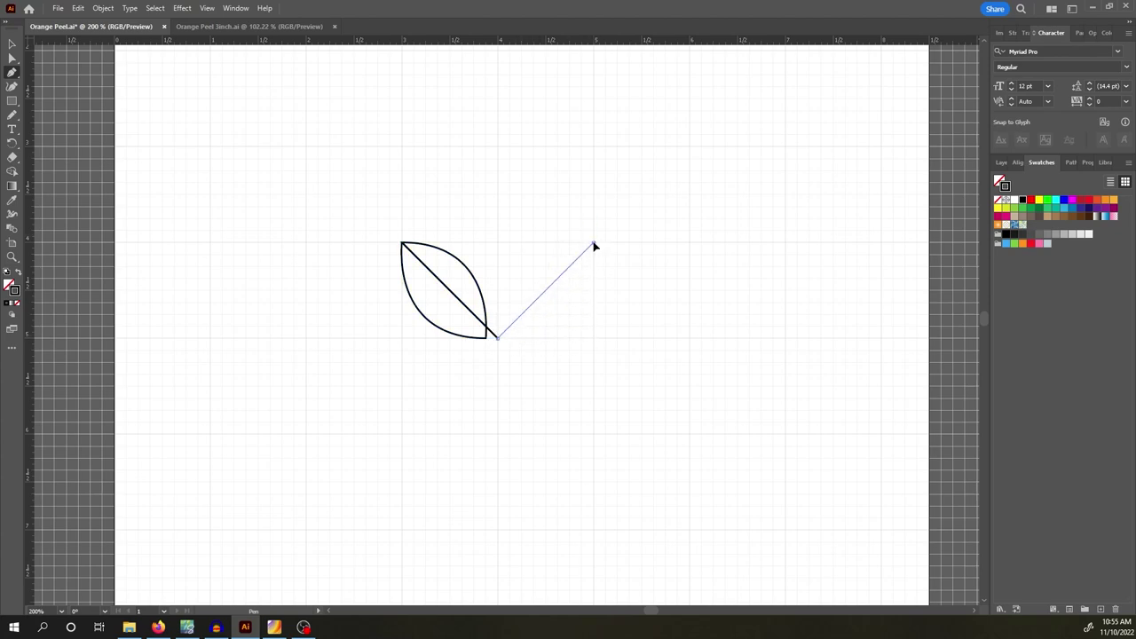
{"action": "left_click_drag", "start_coordinate": [595, 246], "coordinate": [594, 152]}
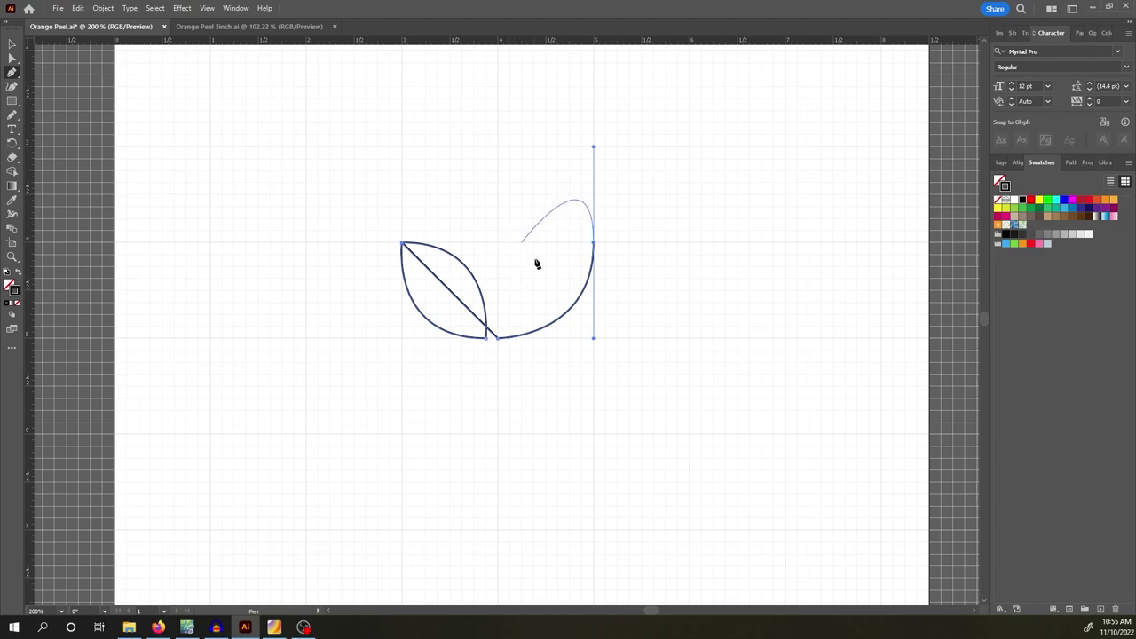
{"action": "left_click", "coordinate": [594, 244]}
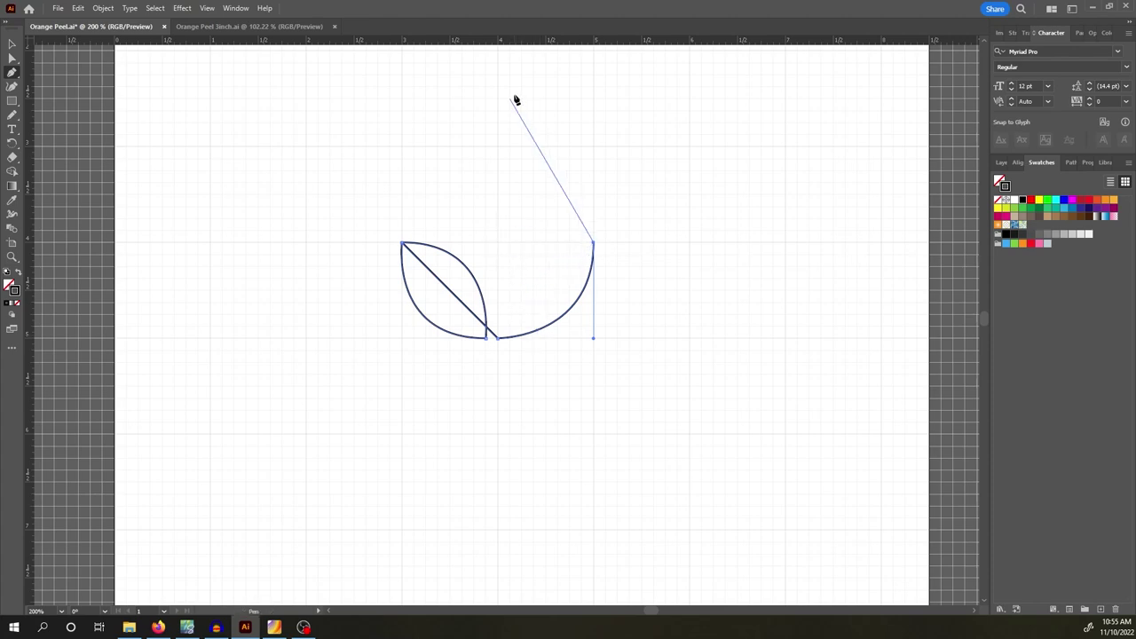
{"action": "left_click", "coordinate": [15, 59]}
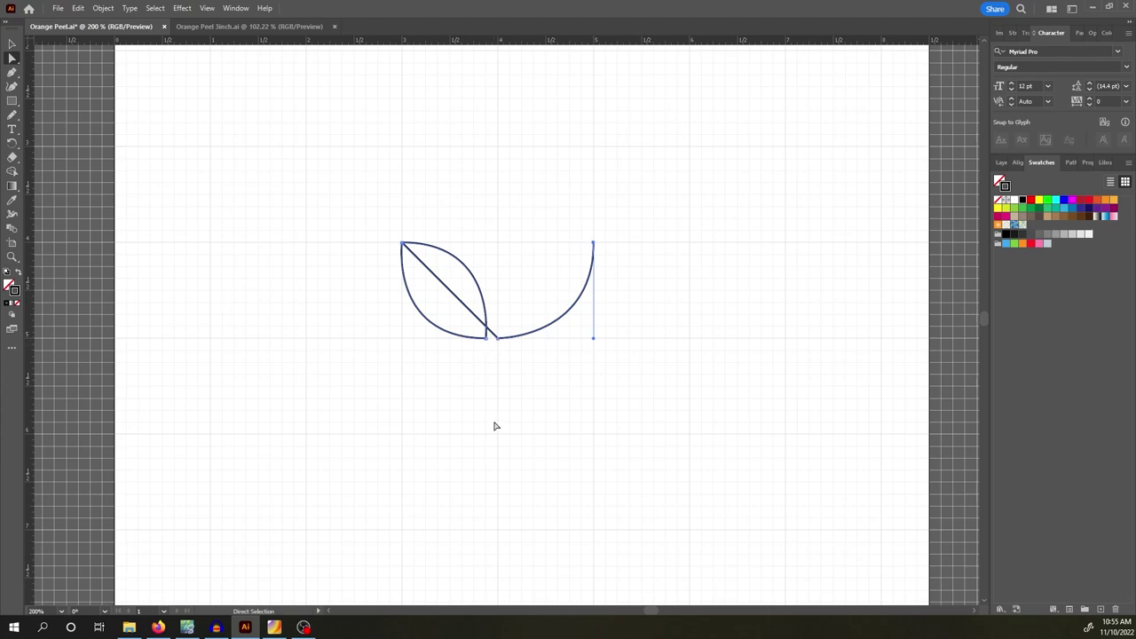
- Offset the vein's end anchor about 1/8 inch left and 1/4 inch down from 4 across, 5 down
{"action": "left_click", "coordinate": [498, 338]}
{"action": "key", "text": "shift+Down"}
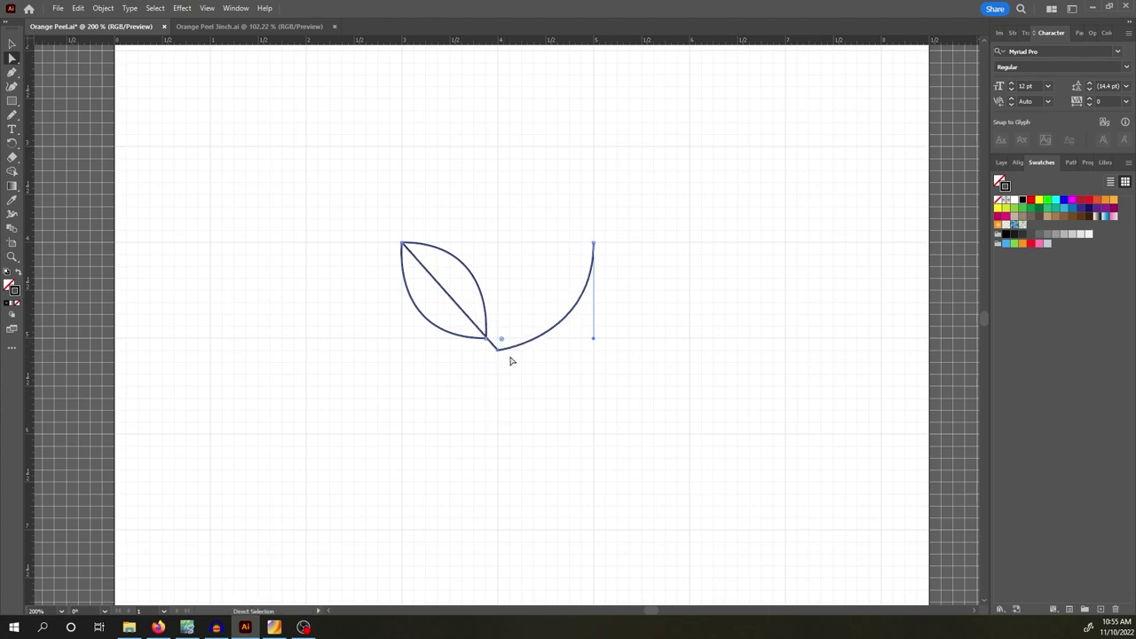
{"action": "key", "text": "shift+Left"}
{"action": "key", "text": "shift+Down"}
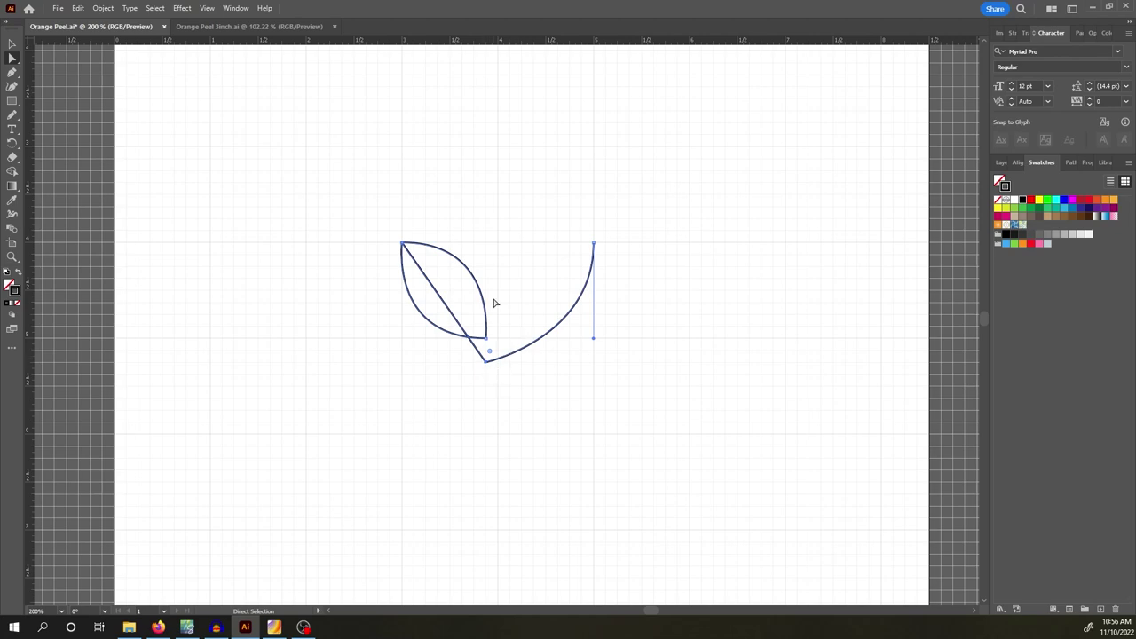
- Draw the right leaf's upper curve back to 4 across, 5 down, and add a straight vein ending about 1/4 inch short of its tip
{"action": "left_click", "coordinate": [13, 73]}
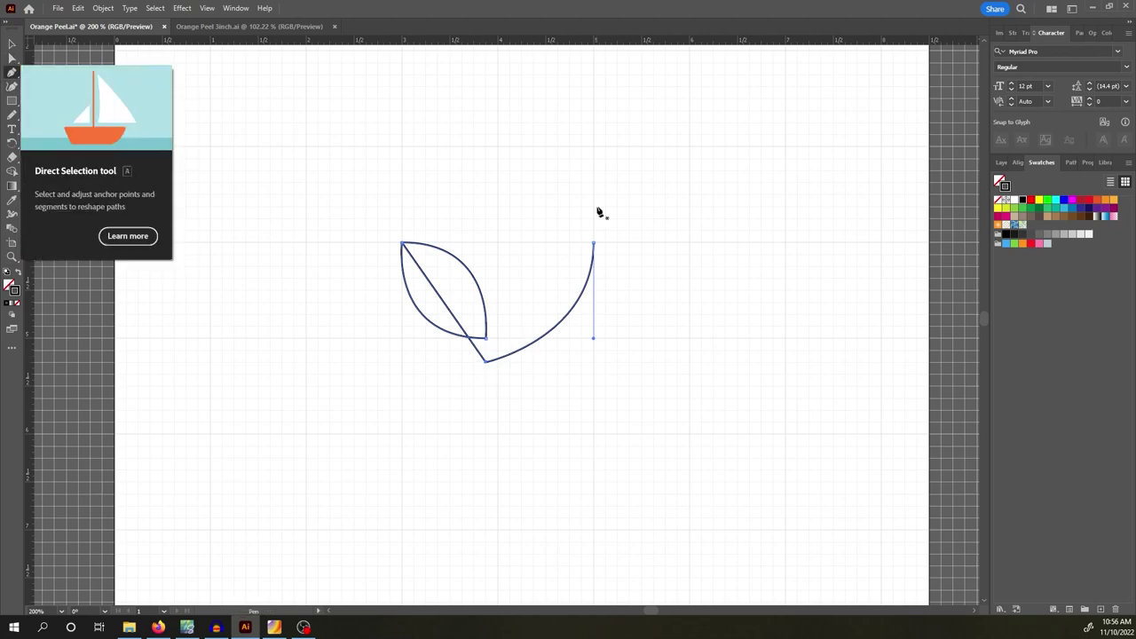
{"action": "left_click", "coordinate": [593, 244]}
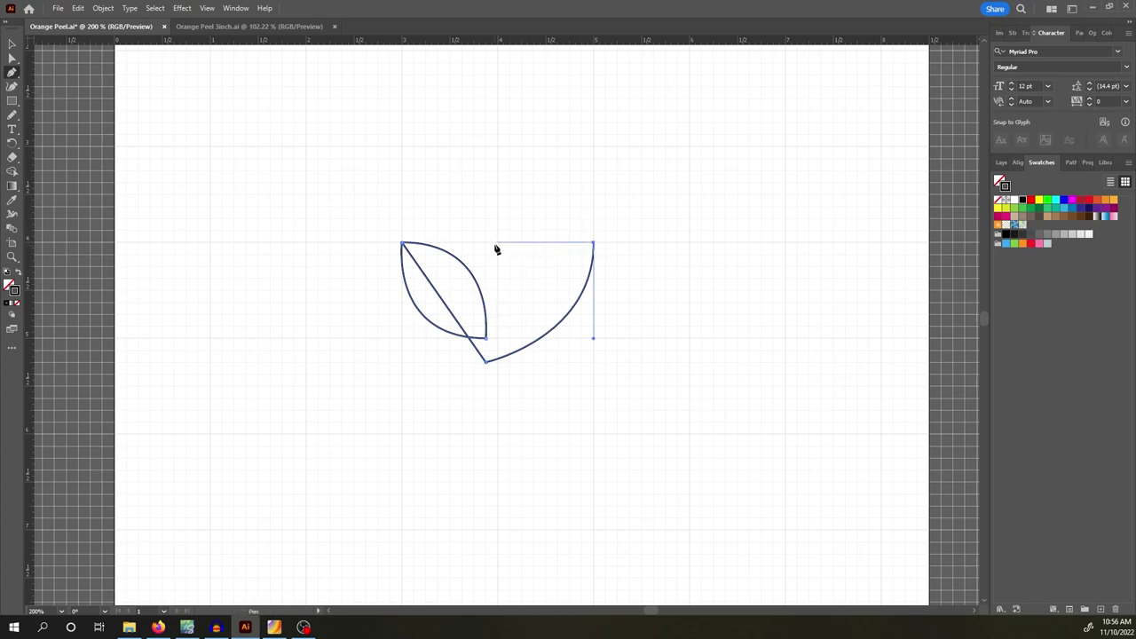
{"action": "left_click", "coordinate": [497, 341]}
{"action": "left_click_drag", "start_coordinate": [497, 341], "coordinate": [501, 434]}
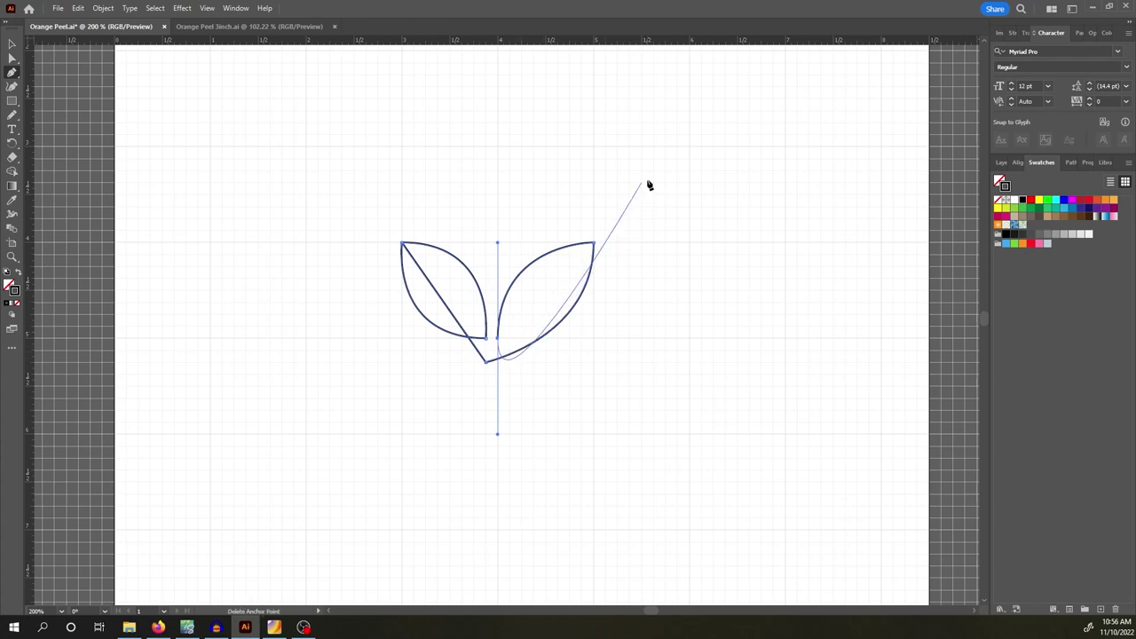
{"action": "left_click", "coordinate": [497, 340]}
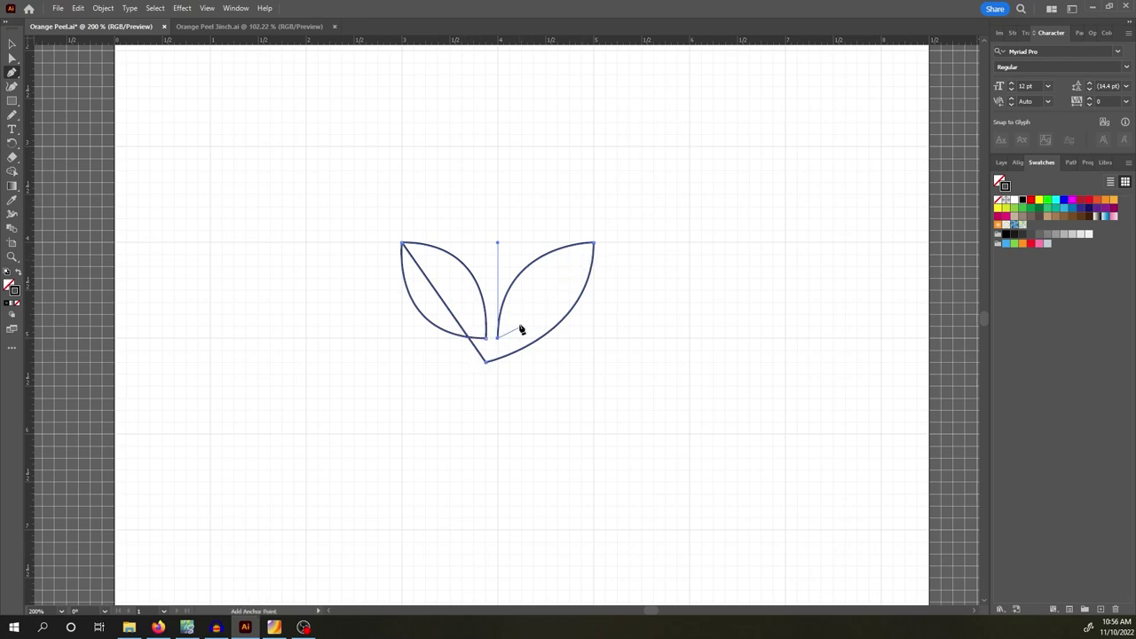
{"action": "left_click", "coordinate": [570, 265]}
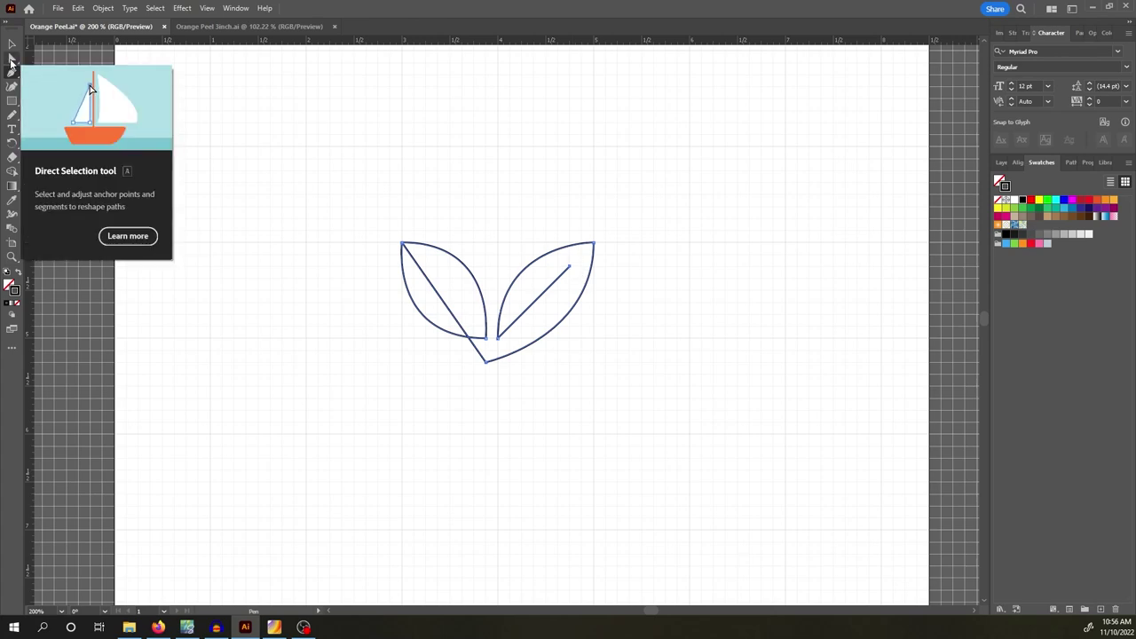
- Return the left leaf's base anchor and its vein's end anchor to the shared point at 4 across, 5 down
{"action": "left_click", "coordinate": [11, 59]}
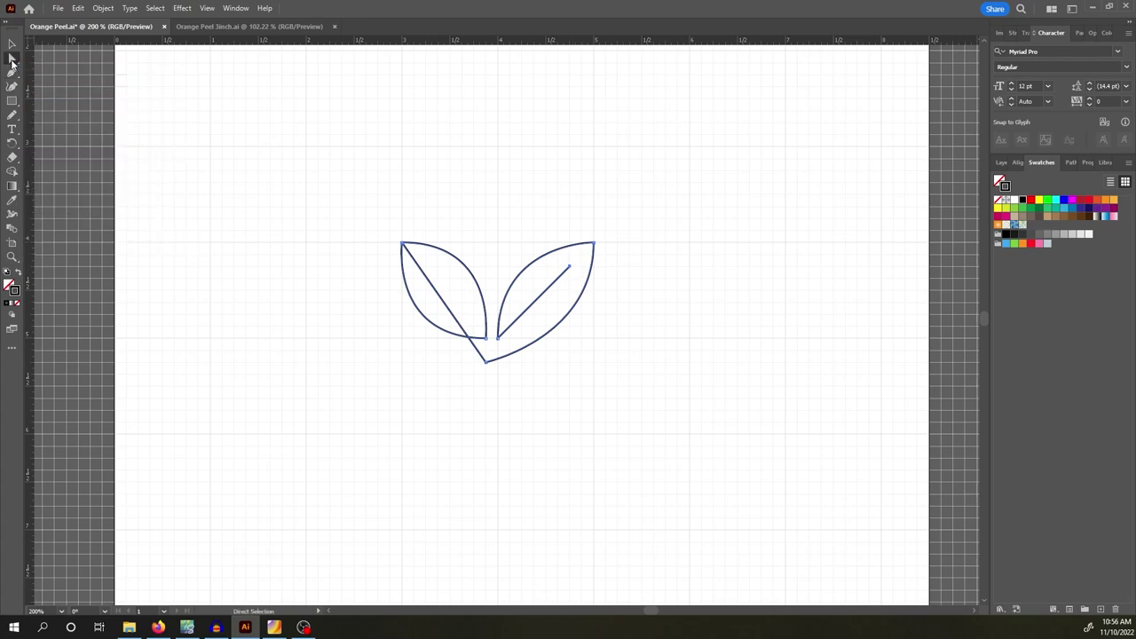
{"action": "left_click", "coordinate": [487, 338]}
{"action": "key", "text": "ctrl+z"}
{"action": "left_click", "coordinate": [486, 362]}
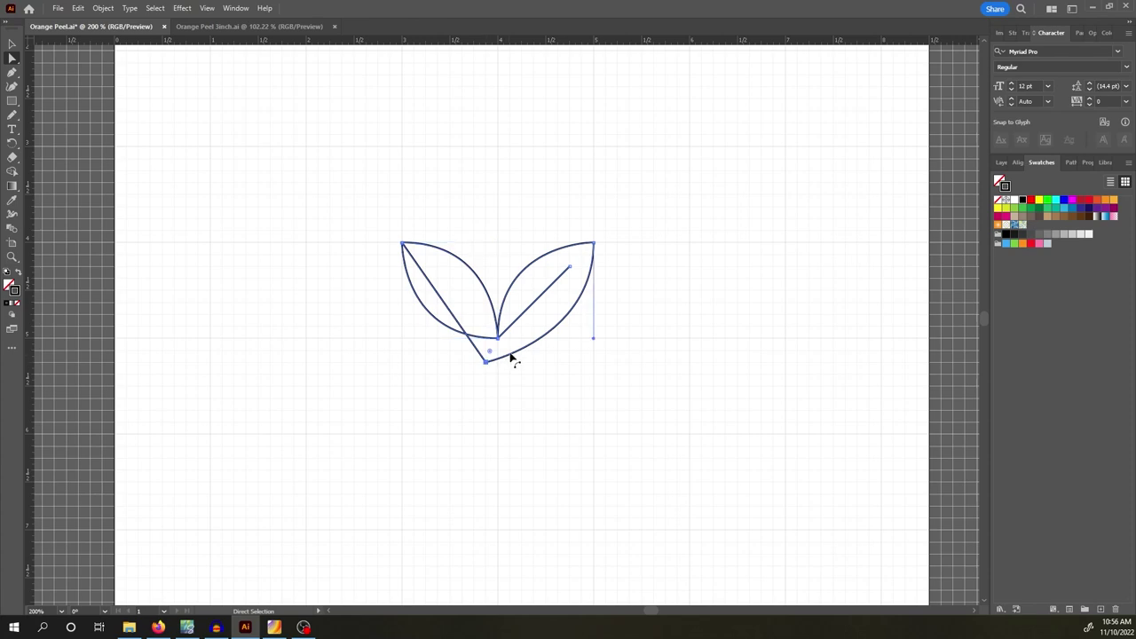
{"action": "key", "text": "ctrl+z"}
{"action": "key", "text": "ctrl+z"}
{"action": "key", "text": "ctrl+z"}
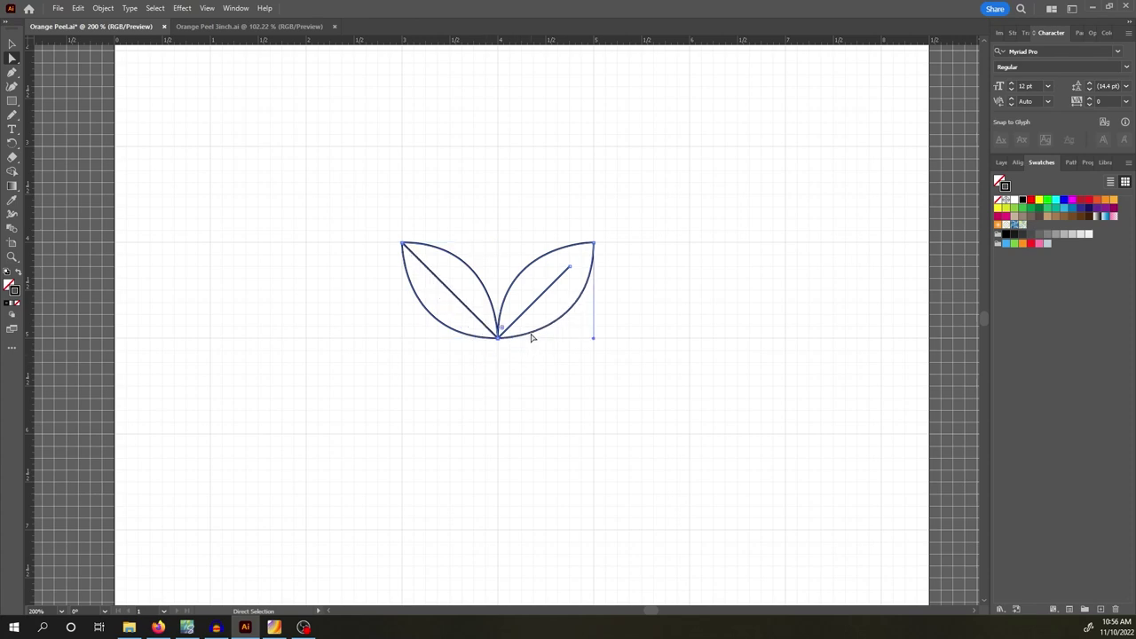
- Move the right vein's end anchor onto the right leaf's tip at 5 across, 4 down
{"action": "left_click", "coordinate": [627, 299]}
{"action": "left_click", "coordinate": [573, 267]}
{"action": "left_click_drag", "start_coordinate": [576, 265], "coordinate": [606, 249]}
{"action": "left_click", "coordinate": [628, 233]}
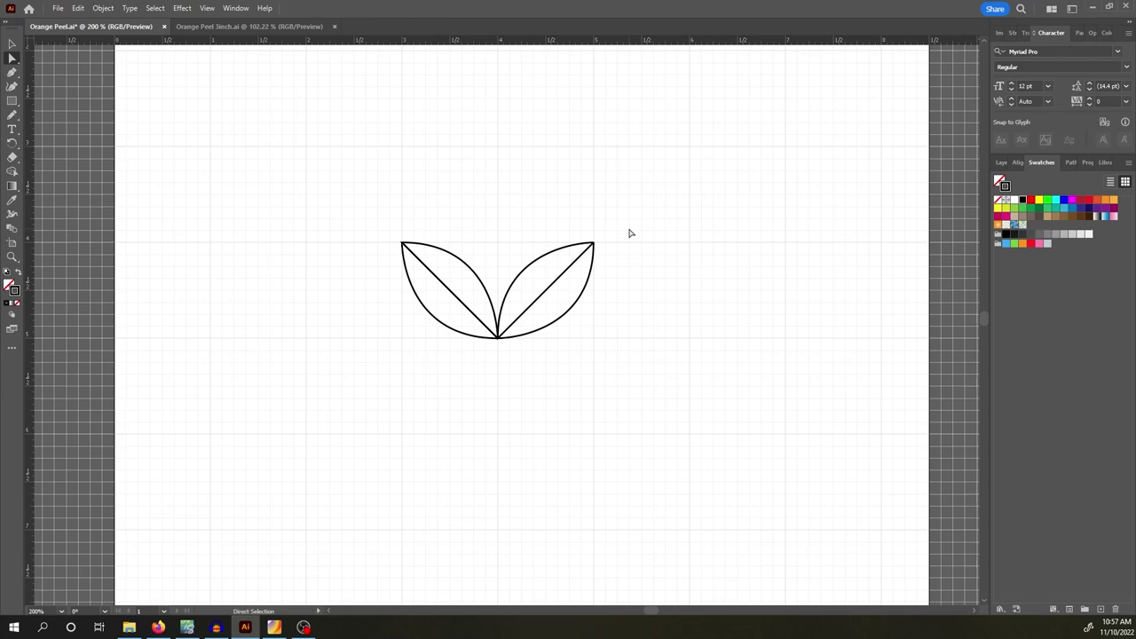
- Duplicate the straight-veined motif and move the copy 2 inches right so its left tip meets the original's right tip
{"action": "key", "text": "ctrl+plus"}
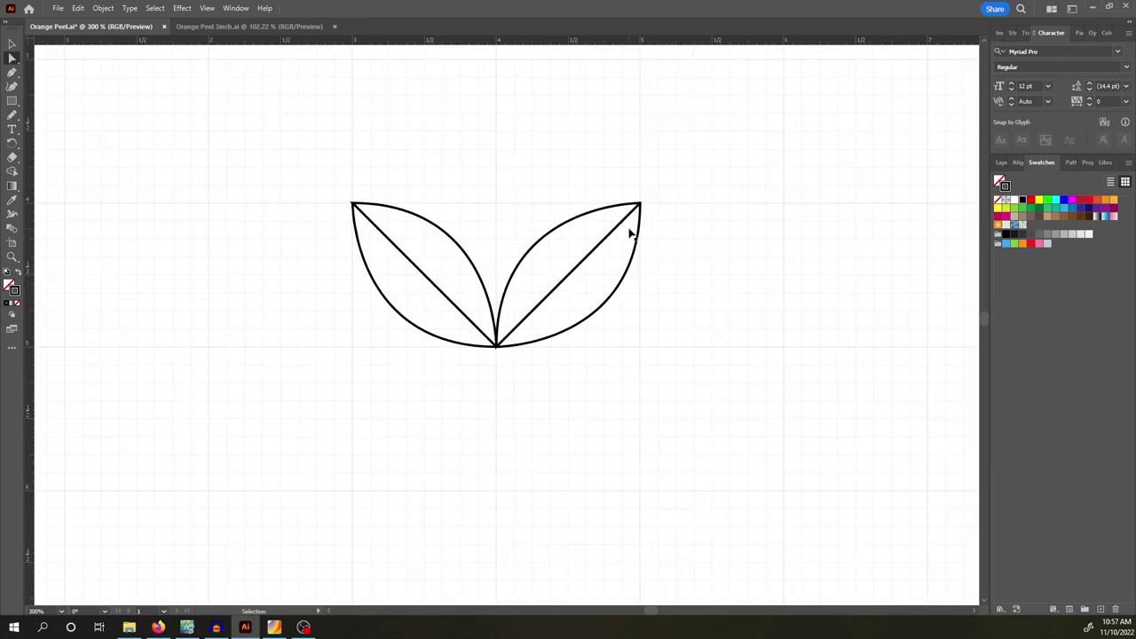
{"action": "key", "text": "ctrl+minus"}
{"action": "key", "text": "ctrl+minus"}
{"action": "key", "text": "ctrl+minus"}
{"action": "left_click_drag", "start_coordinate": [419, 254], "coordinate": [612, 391]}
{"action": "key", "text": "v"}
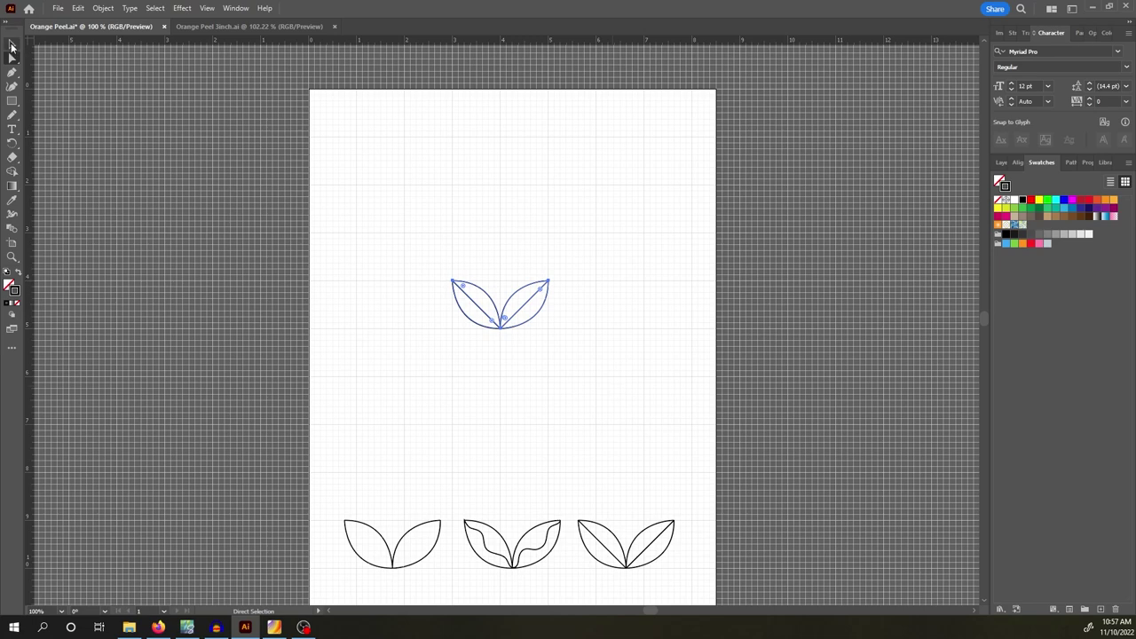
{"action": "left_click_drag", "start_coordinate": [407, 247], "coordinate": [584, 372]}
{"action": "key", "text": "Right"}
{"action": "key", "text": "Right"}
{"action": "key", "text": "Right"}
{"action": "key", "text": "Right"}
{"action": "key", "text": "Right"}
{"action": "key", "text": "Right"}
{"action": "key", "text": "Right"}
{"action": "key", "text": "Right"}
{"action": "key", "text": "Right"}
{"action": "key", "text": "Right"}
{"action": "key", "text": "Right"}
{"action": "key", "text": "Right"}
{"action": "key", "text": "Right"}
{"action": "key", "text": "Right"}
{"action": "key", "text": "Right"}
{"action": "key", "text": "Right"}
{"action": "key", "text": "Right"}
{"action": "key", "text": "Right"}
{"action": "key", "text": "Right"}
{"action": "key", "text": "Right"}
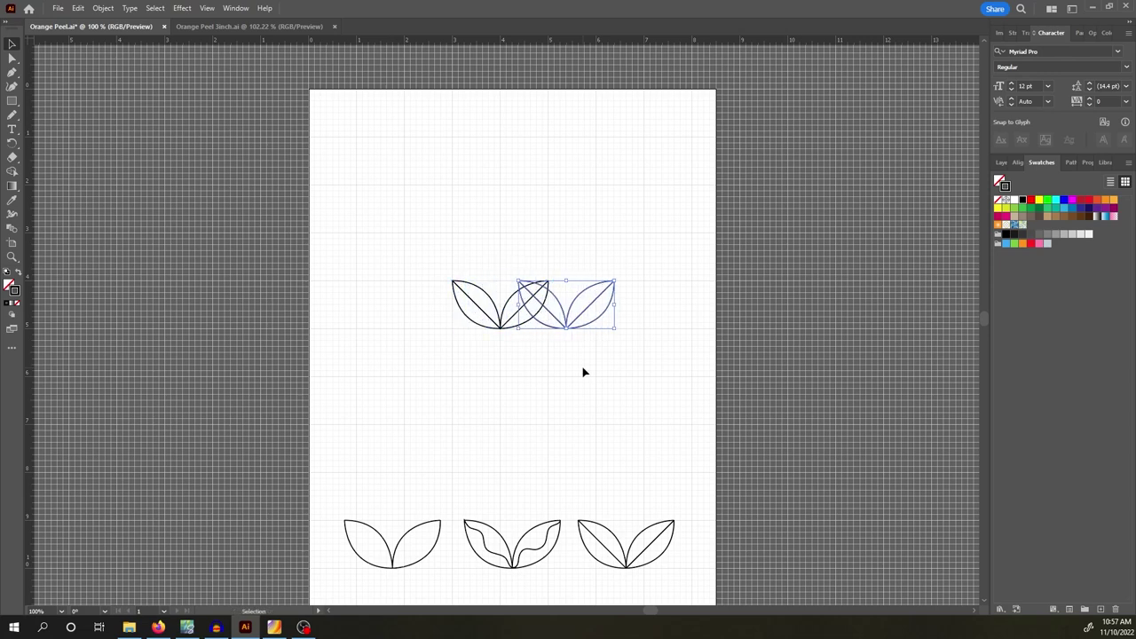
{"action": "key", "text": "Right"}
{"action": "key", "text": "Right"}
{"action": "key", "text": "Right"}
{"action": "key", "text": "Right"}
{"action": "key", "text": "Right"}
{"action": "key", "text": "Right"}
{"action": "key", "text": "Right"}
{"action": "key", "text": "Right"}
{"action": "key", "text": "Right"}
{"action": "key", "text": "Right"}
{"action": "key", "text": "Right"}
{"action": "key", "text": "Right"}
{"action": "key", "text": "Right"}
{"action": "key", "text": "Right"}
{"action": "key", "text": "Right"}
{"action": "key", "text": "Right"}
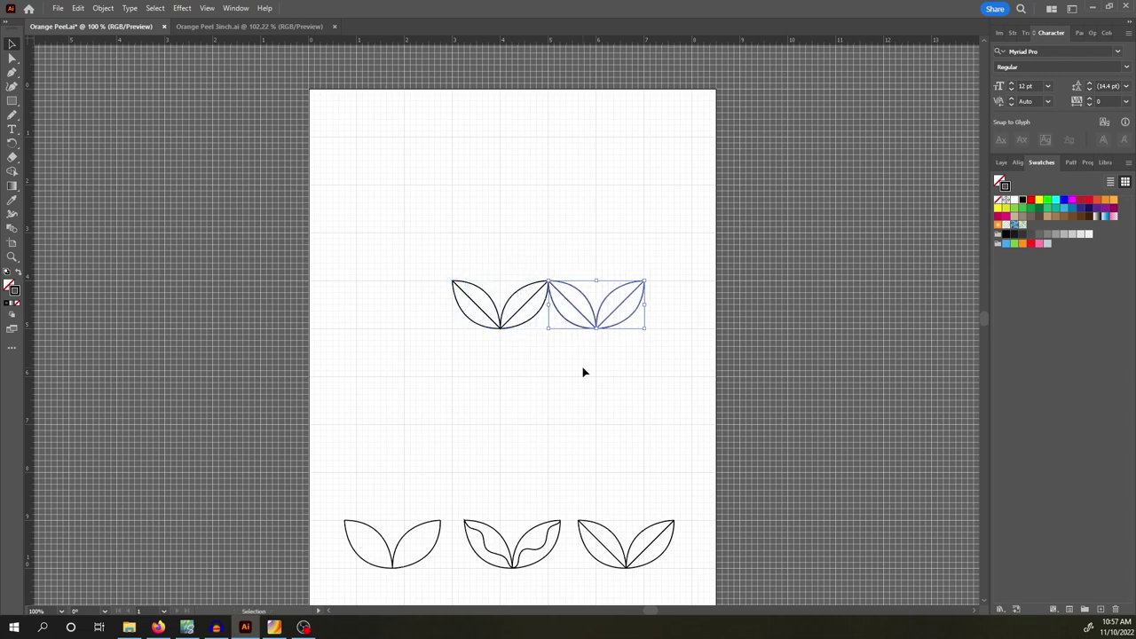
- Move both joined motifs left together by about 2 1/8 inches
{"action": "left_click", "coordinate": [672, 274]}
{"action": "left_click_drag", "start_coordinate": [427, 243], "coordinate": [669, 368]}
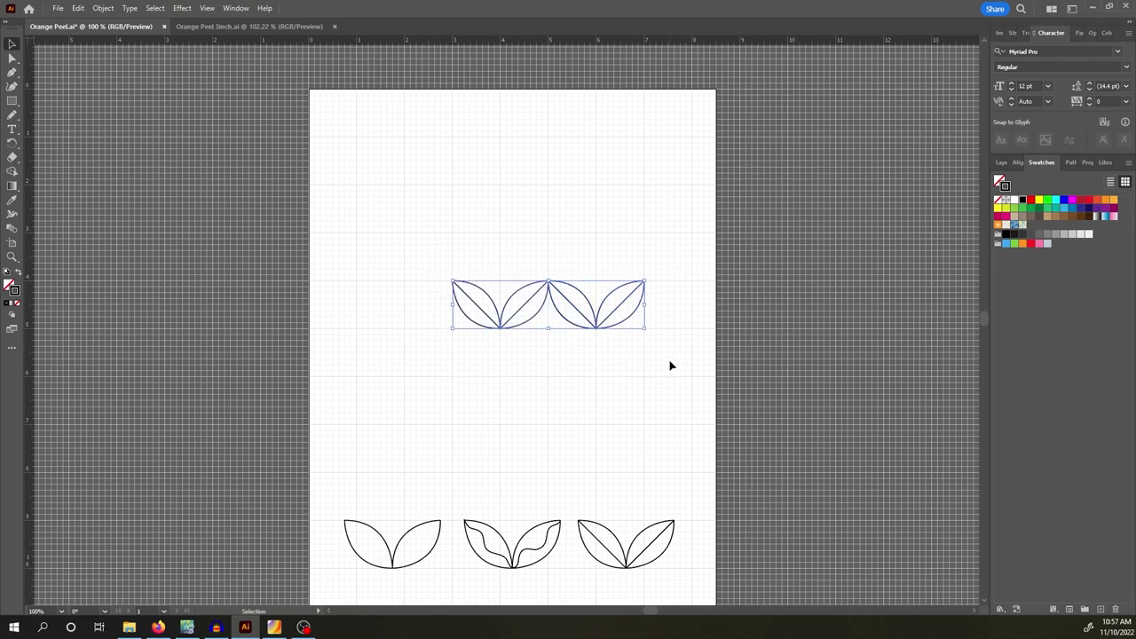
{"action": "key", "text": "shift+Left"}
{"action": "key", "text": "shift+Left"}
{"action": "key", "text": "shift+Left"}
{"action": "key", "text": "shift+Left"}
{"action": "key", "text": "shift+Left"}
{"action": "key", "text": "shift+Left"}
{"action": "key", "text": "shift+Left"}
{"action": "key", "text": "shift+Left"}
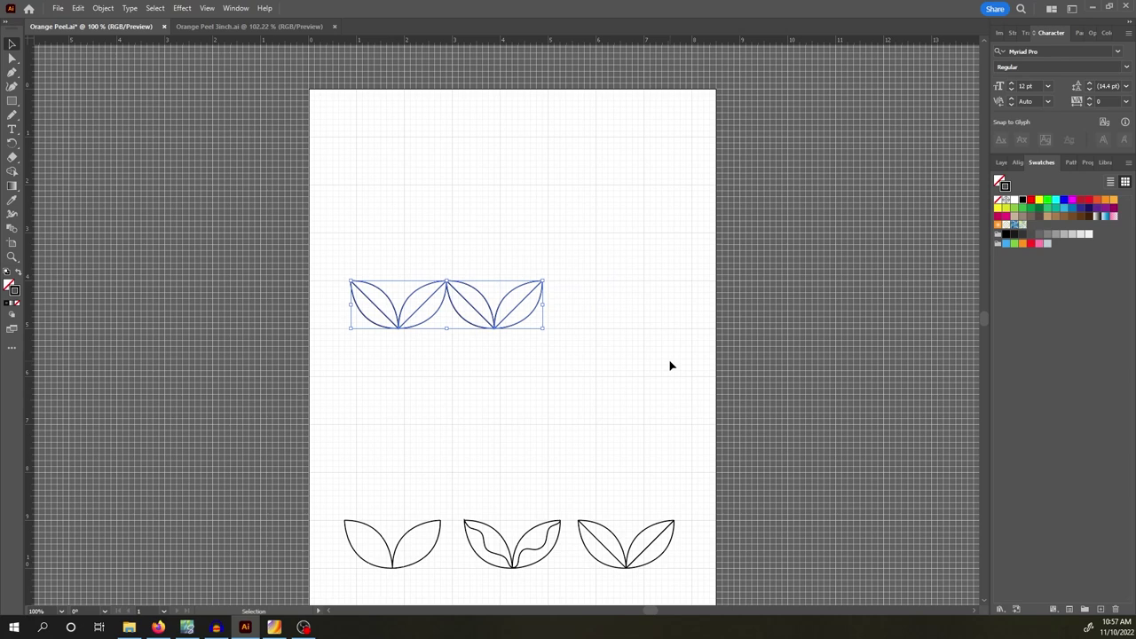
- Duplicate the pair of motifs and move the copy 4 inches right to form a continuous row of four
{"action": "key", "text": "ctrl+c"}
{"action": "key", "text": "ctrl+f"}
{"action": "key", "text": "Right"}
{"action": "key", "text": "Right"}
{"action": "key", "text": "Right"}
{"action": "key", "text": "Right"}
{"action": "key", "text": "shift+Right"}
{"action": "key", "text": "shift+Right"}
{"action": "key", "text": "shift+Right"}
{"action": "key", "text": "shift+Right"}
{"action": "key", "text": "shift+Right"}
{"action": "key", "text": "shift+Right"}
{"action": "key", "text": "shift+Right"}
{"action": "key", "text": "shift+Right"}
{"action": "key", "text": "shift+Right"}
{"action": "key", "text": "shift+Right"}
{"action": "key", "text": "shift+Right"}
{"action": "key", "text": "shift+Right"}
{"action": "key", "text": "shift+Right"}
{"action": "key", "text": "shift+Right"}
{"action": "key", "text": "shift+Right"}
{"action": "key", "text": "shift+Right"}
{"action": "key", "text": "shift+Right"}
{"action": "key", "text": "shift+Right"}
{"action": "key", "text": "shift+Right"}
{"action": "key", "text": "shift+Right"}
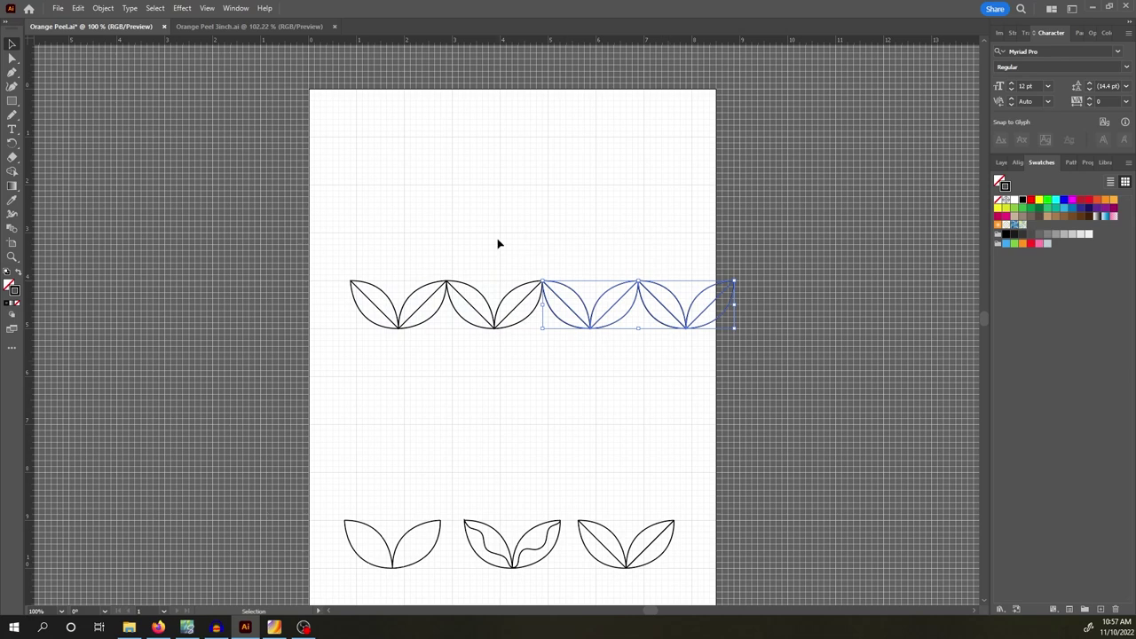
- Duplicate the row of four and offset the copy 1 inch down and 1 inch left so the leaf points meet
{"action": "left_click", "coordinate": [380, 247]}
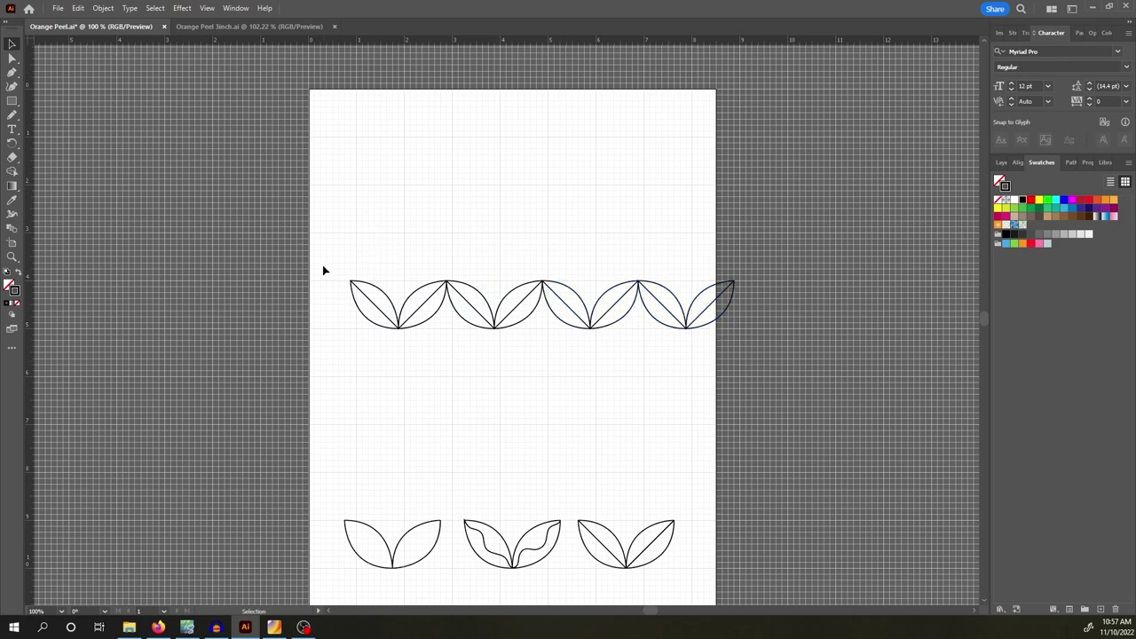
{"action": "left_click_drag", "start_coordinate": [330, 250], "coordinate": [757, 378]}
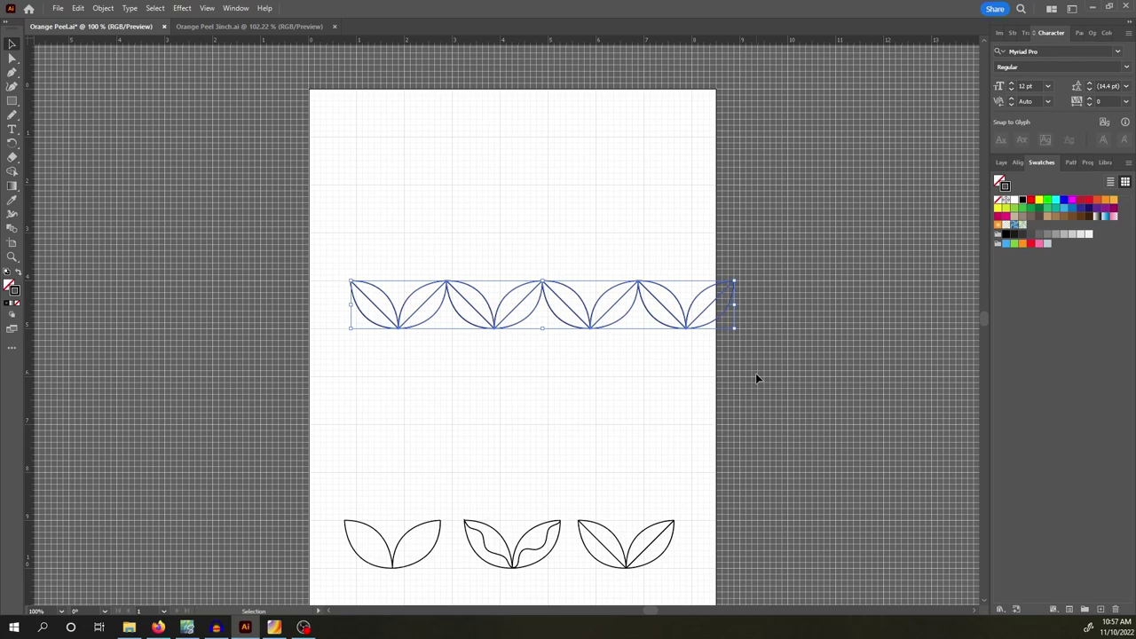
{"action": "key", "text": "ctrl+d"}
{"action": "key", "text": "Down"}
{"action": "key", "text": "Down"}
{"action": "key", "text": "Down"}
{"action": "key", "text": "Down"}
{"action": "key", "text": "Down"}
{"action": "key", "text": "Down"}
{"action": "key", "text": "Down"}
{"action": "key", "text": "Down"}
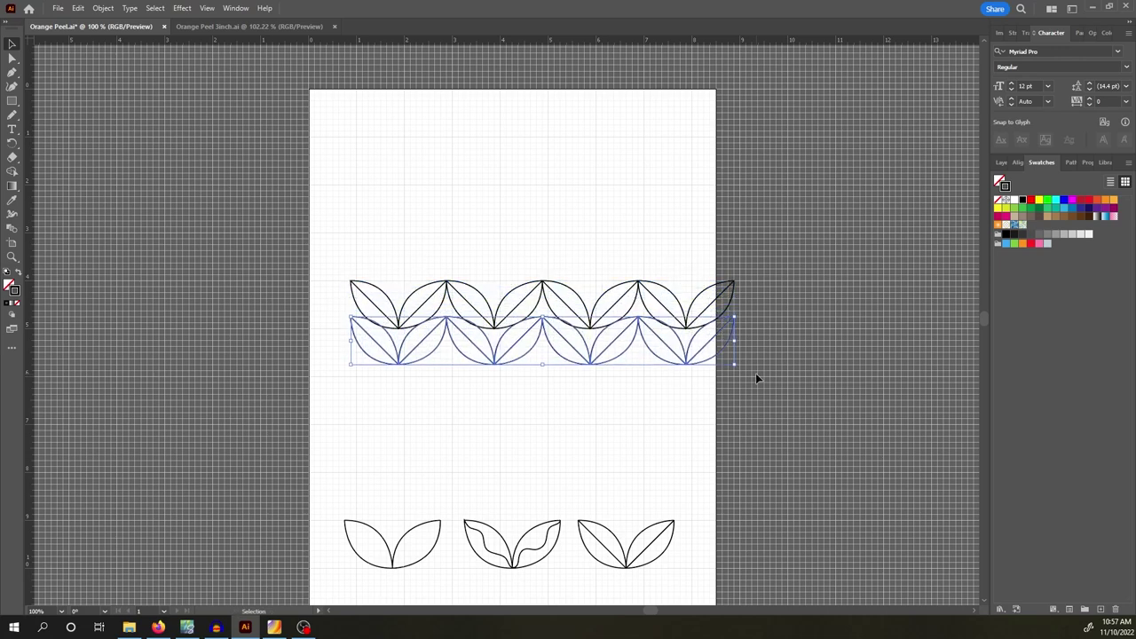
{"action": "key", "text": "Down"}
{"action": "key", "text": "Down"}
{"action": "key", "text": "Left"}
{"action": "key", "text": "Left"}
{"action": "key", "text": "Left"}
{"action": "key", "text": "Left"}
{"action": "key", "text": "Left"}
{"action": "key", "text": "Left"}
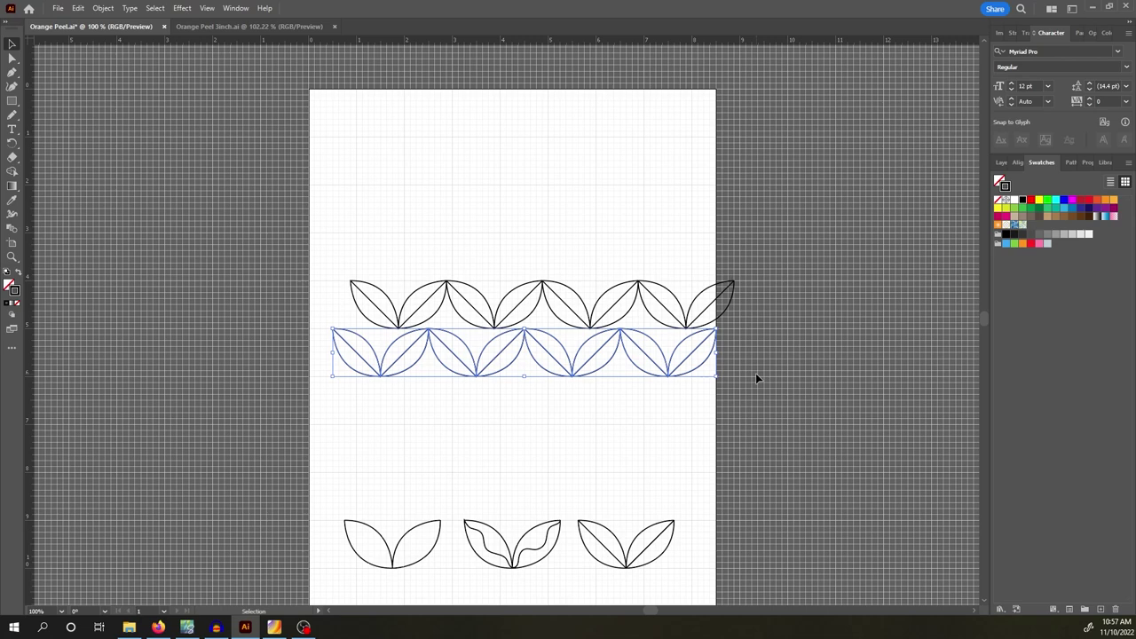
{"action": "key", "text": "Left"}
{"action": "key", "text": "Left"}
{"action": "key", "text": "Left"}
{"action": "key", "text": "Left"}
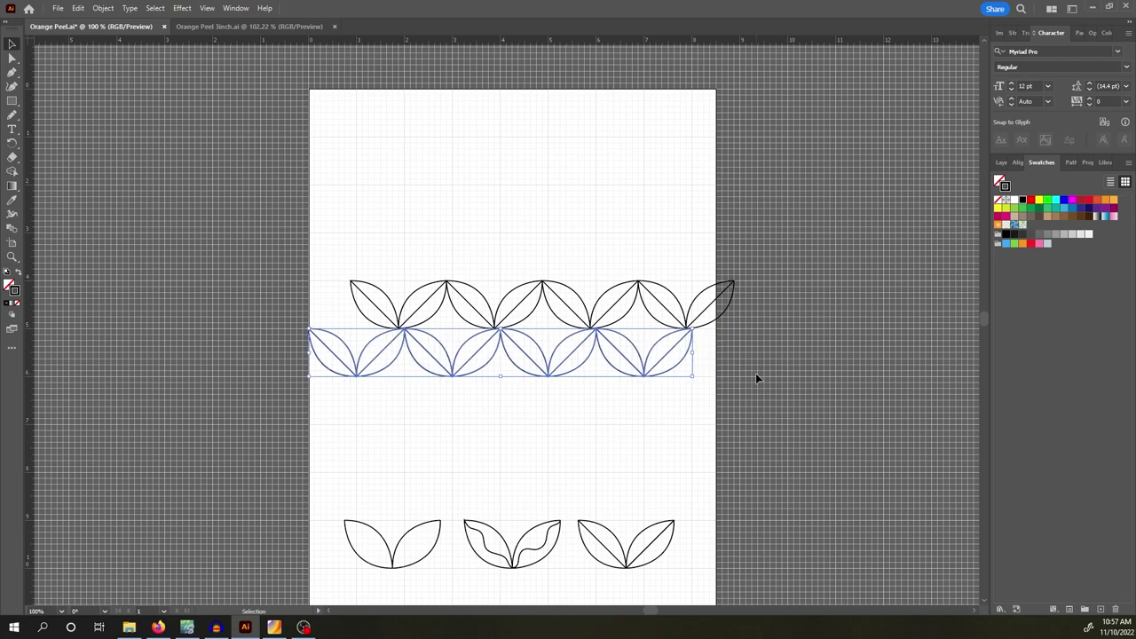
{"action": "key", "text": "Left"}
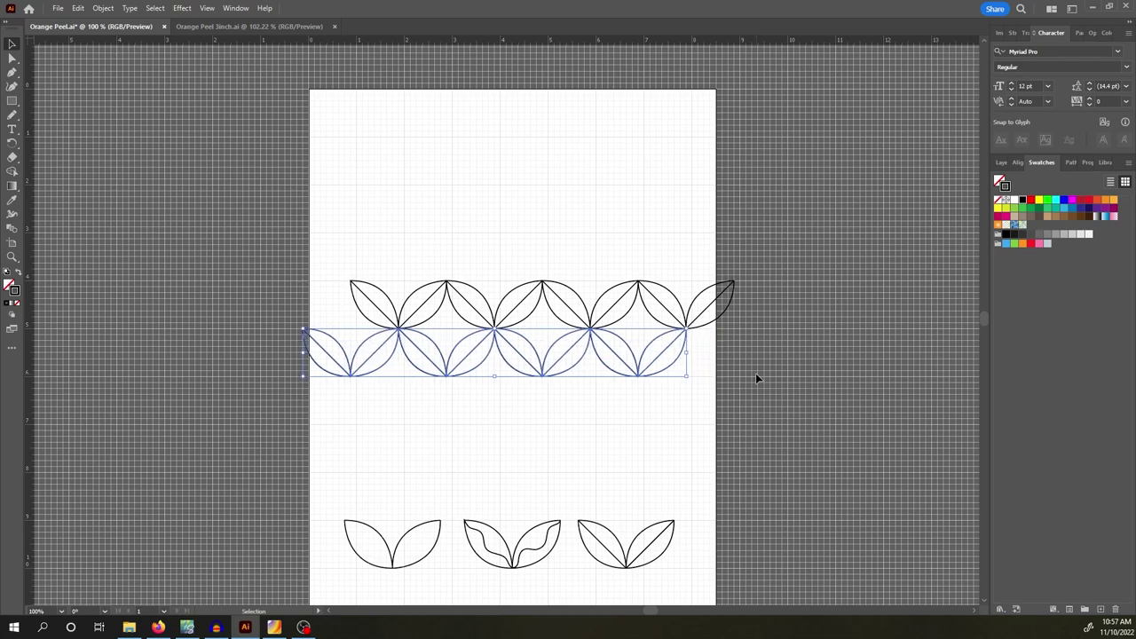
{"action": "left_click", "coordinate": [652, 240]}
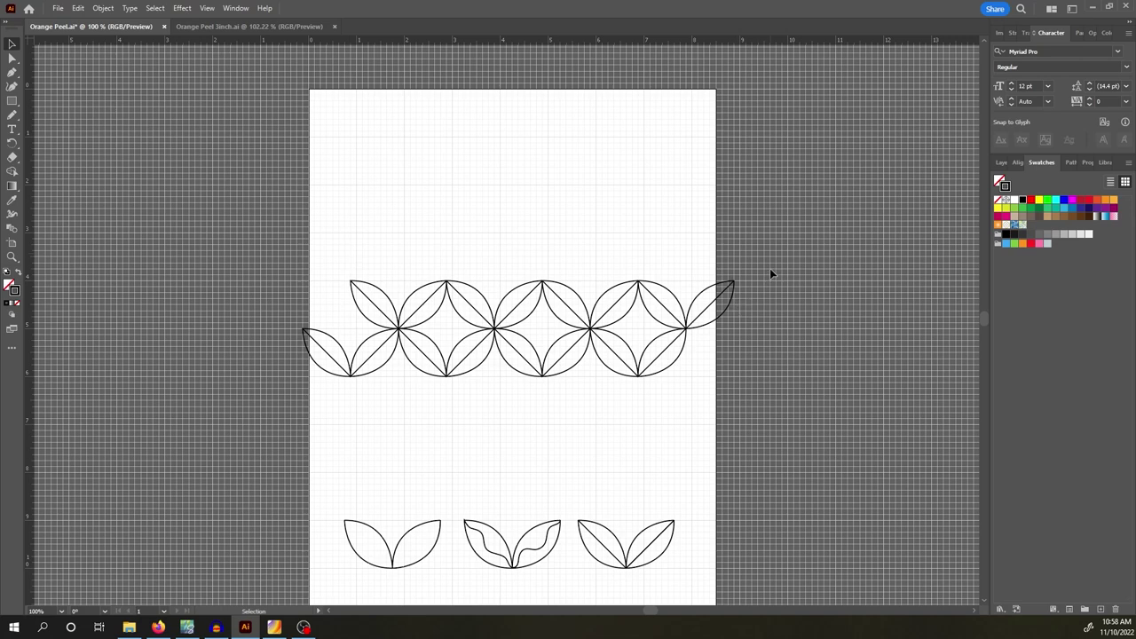
- Delete all the tiled copies, keeping only the first motif of the upper row
{"action": "left_click_drag", "start_coordinate": [771, 273], "coordinate": [561, 401]}
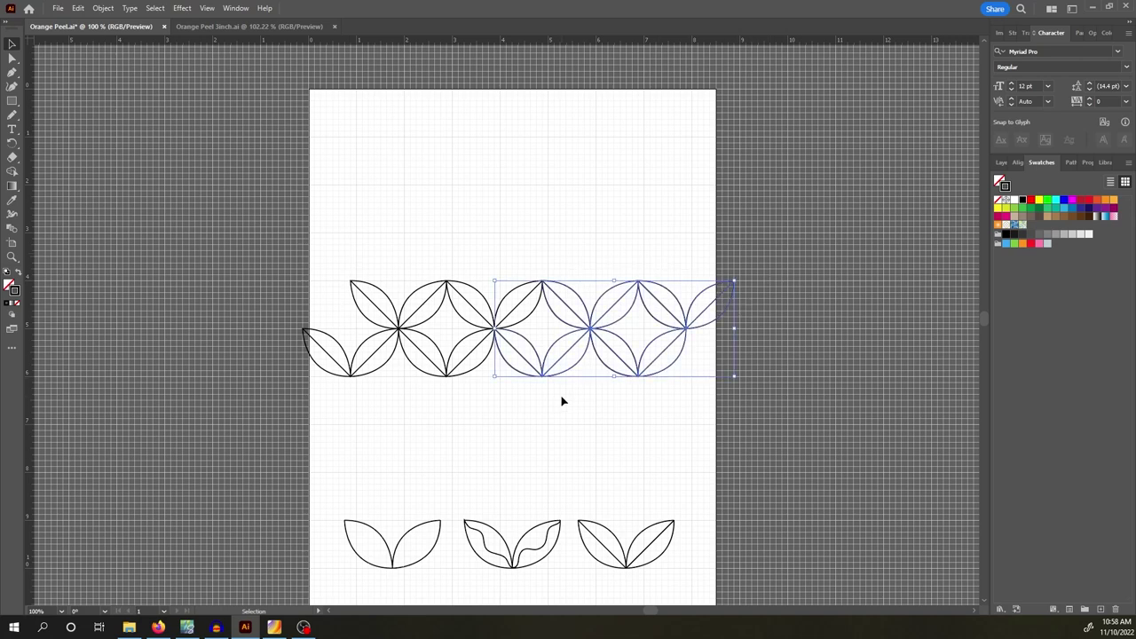
{"action": "key", "text": "Delete"}
{"action": "left_click", "coordinate": [507, 299]}
{"action": "key", "text": "Delete"}
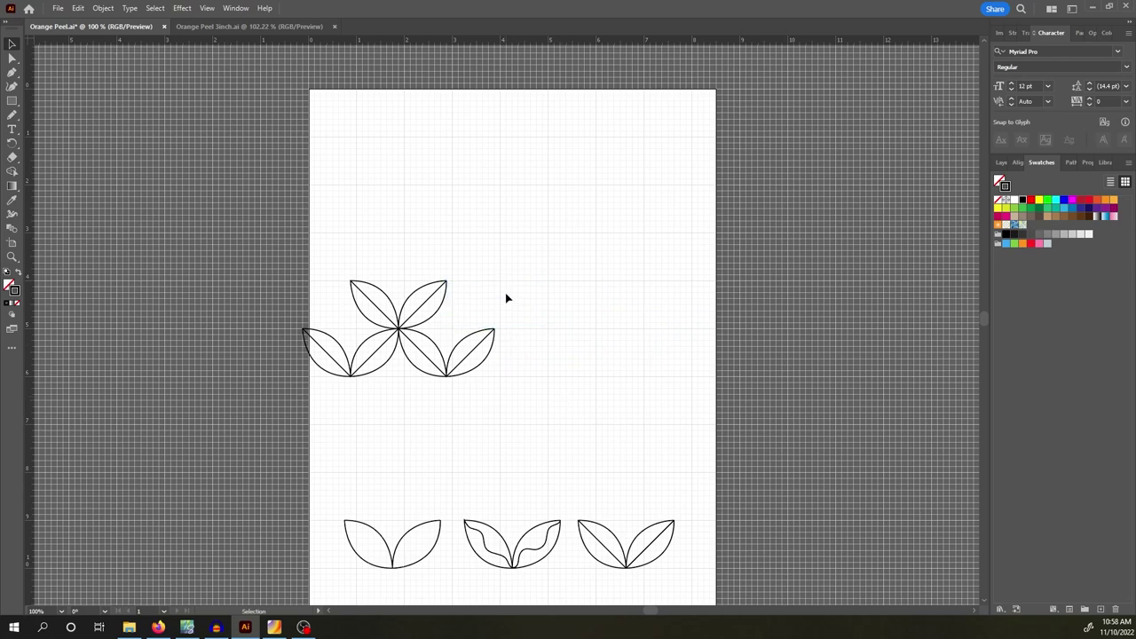
{"action": "left_click_drag", "start_coordinate": [477, 386], "coordinate": [322, 361]}
{"action": "key", "text": "Delete"}
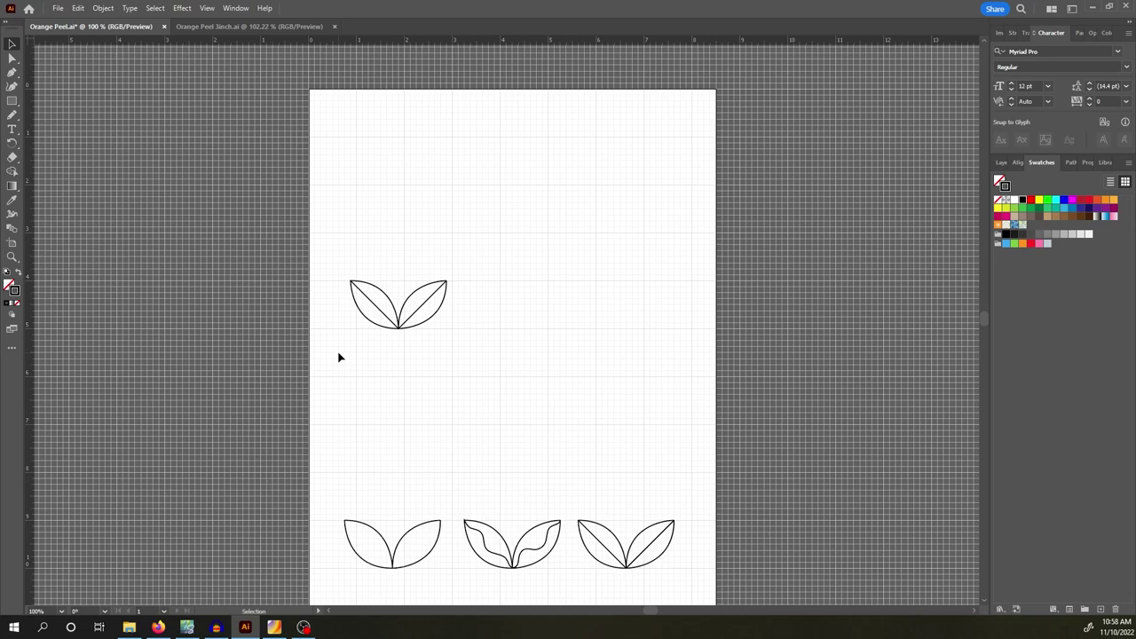
- Copy the remaining straight-veined motif into a new 8.5 x 11 in document
{"action": "left_click_drag", "start_coordinate": [322, 260], "coordinate": [506, 393]}
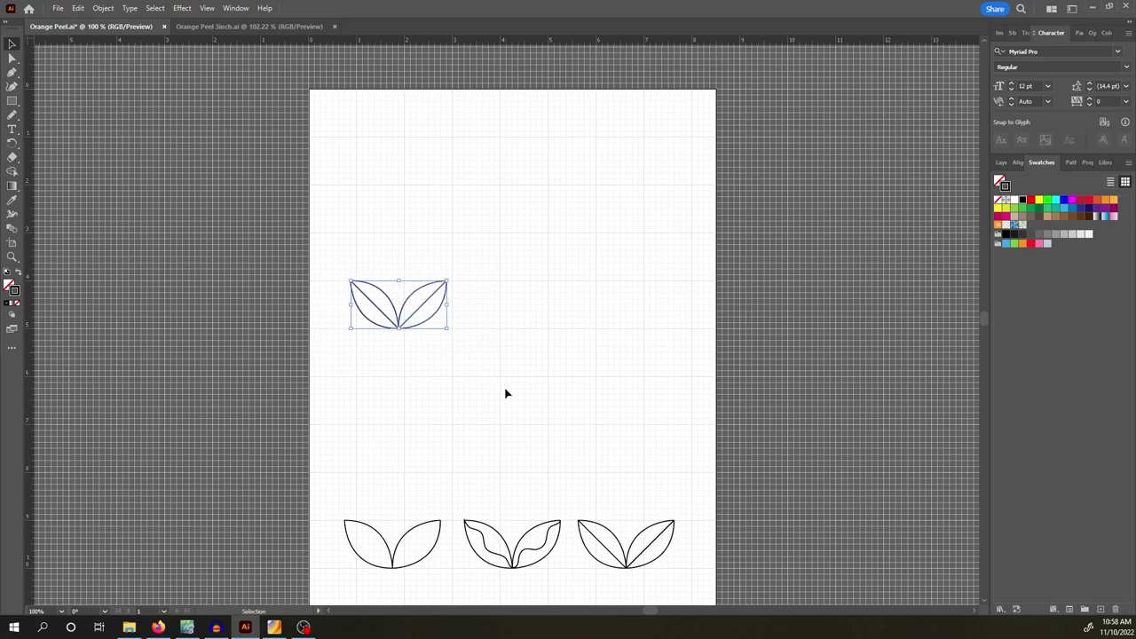
{"action": "left_click", "coordinate": [58, 8]}
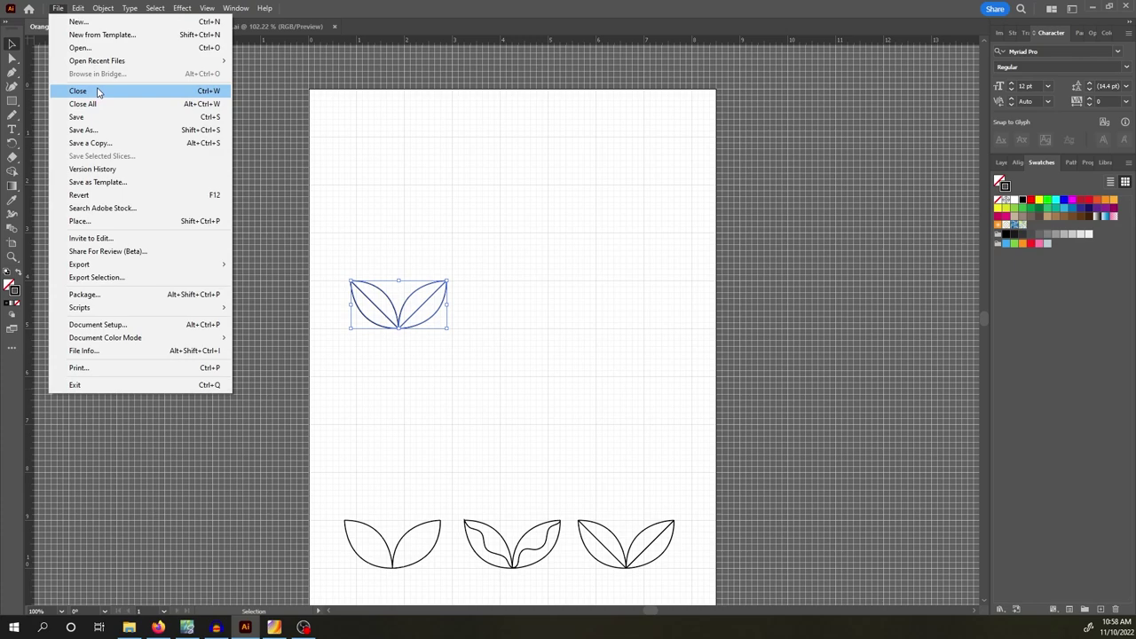
{"action": "left_click", "coordinate": [101, 26]}
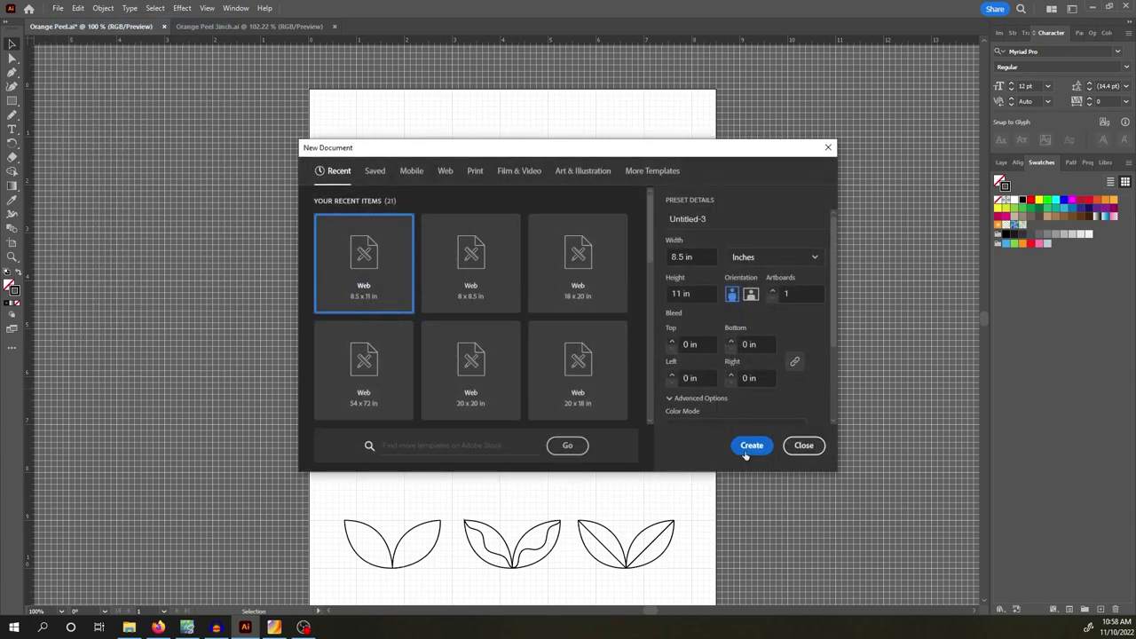
{"action": "left_click", "coordinate": [752, 446]}
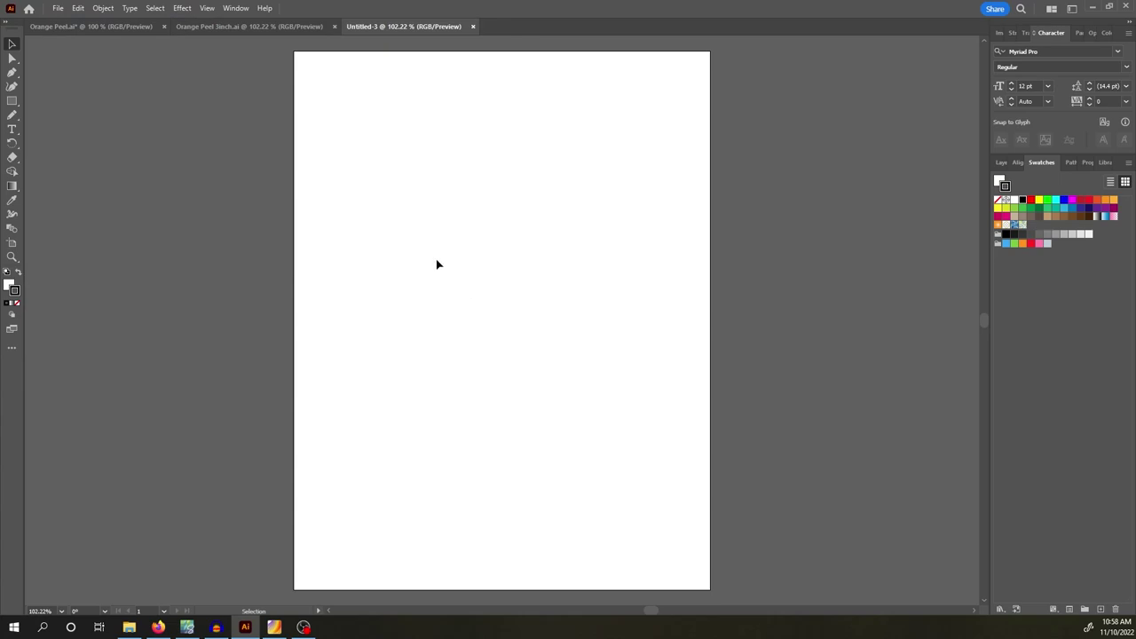
{"action": "key", "text": "ctrl+v"}
{"action": "left_click", "coordinate": [541, 248]}
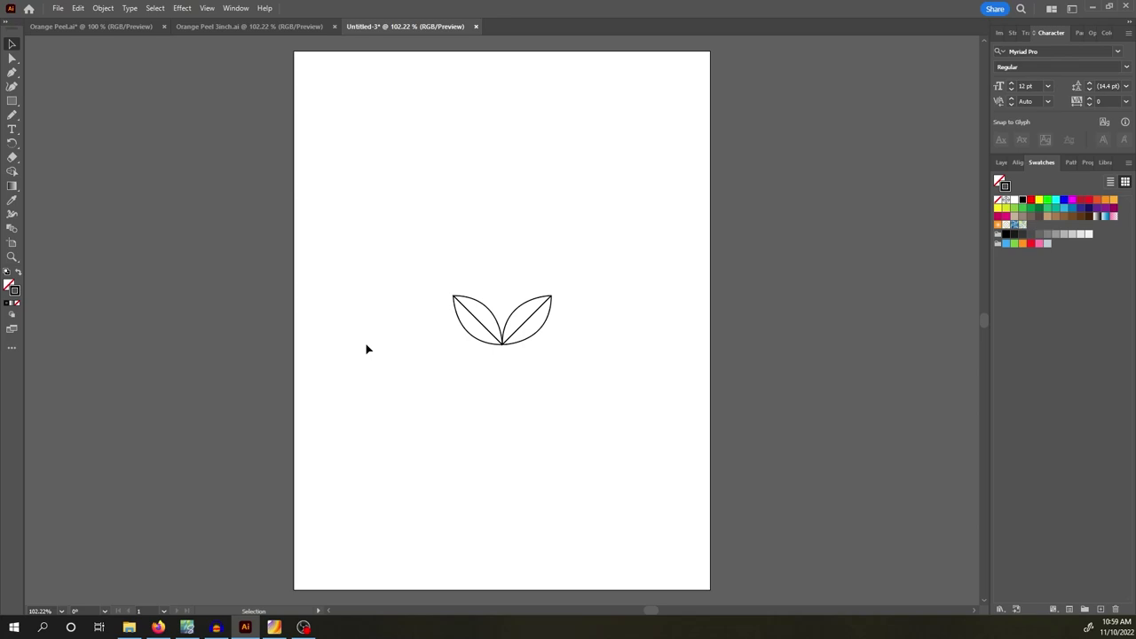
- Show the rulers and grid in the new document and turn on Snap to Grid
{"action": "right_click", "coordinate": [496, 146]}
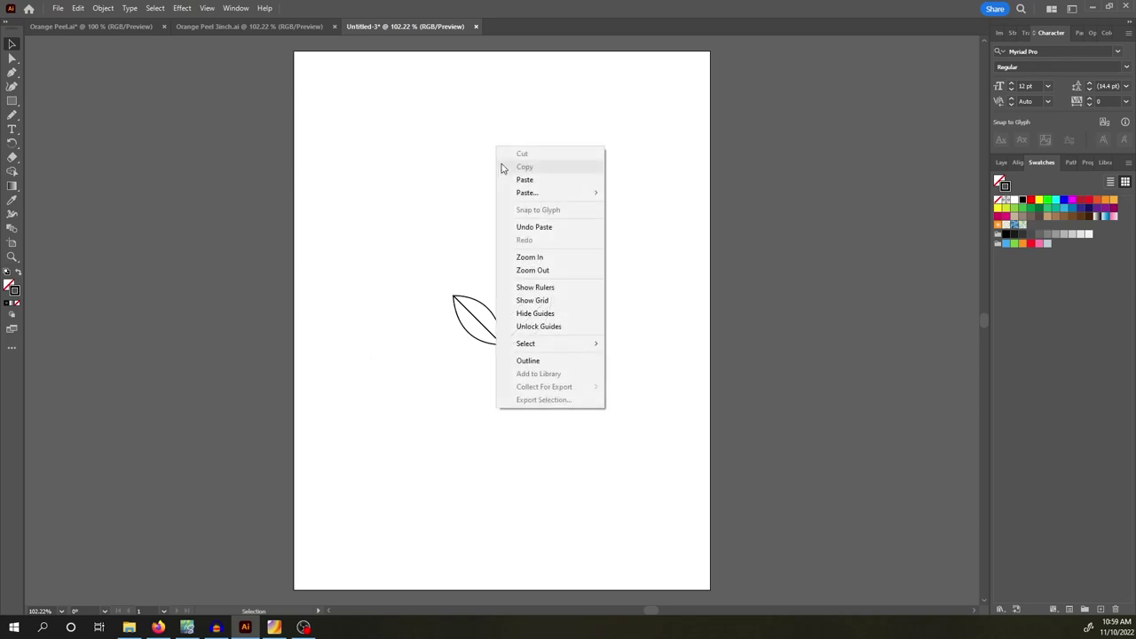
{"action": "left_click", "coordinate": [546, 284]}
{"action": "right_click", "coordinate": [548, 212]}
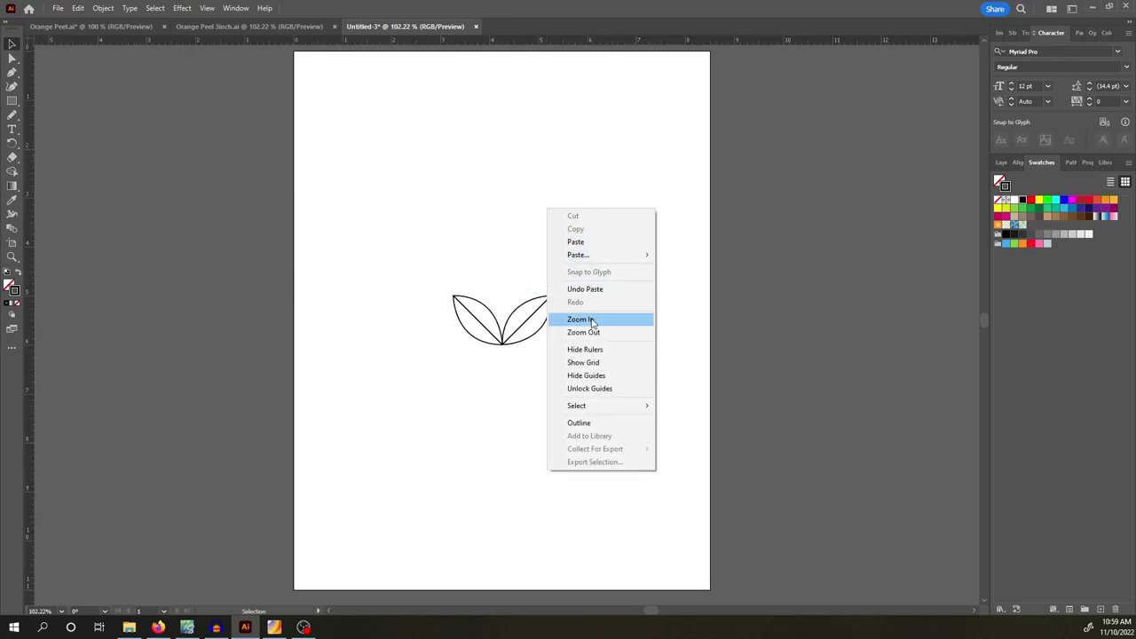
{"action": "left_click", "coordinate": [582, 363]}
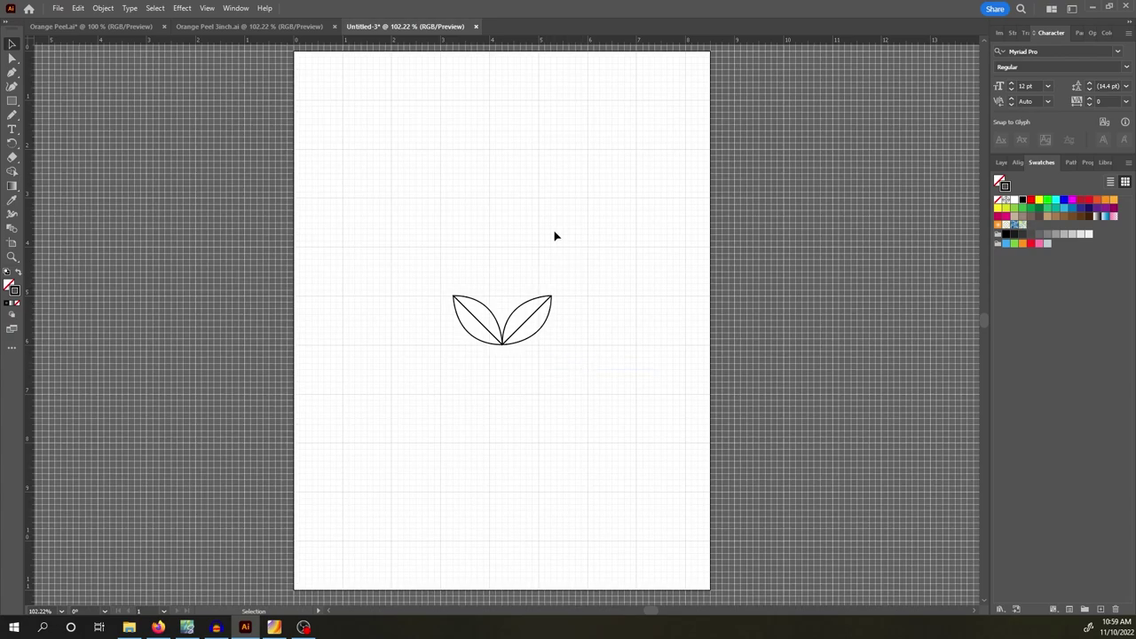
{"action": "left_click", "coordinate": [206, 8]}
{"action": "left_click", "coordinate": [254, 521]}
- Stretch the straight-veined motif to 4 inches wide and 1 inch tall, aligned to the grid
{"action": "left_click", "coordinate": [504, 338]}
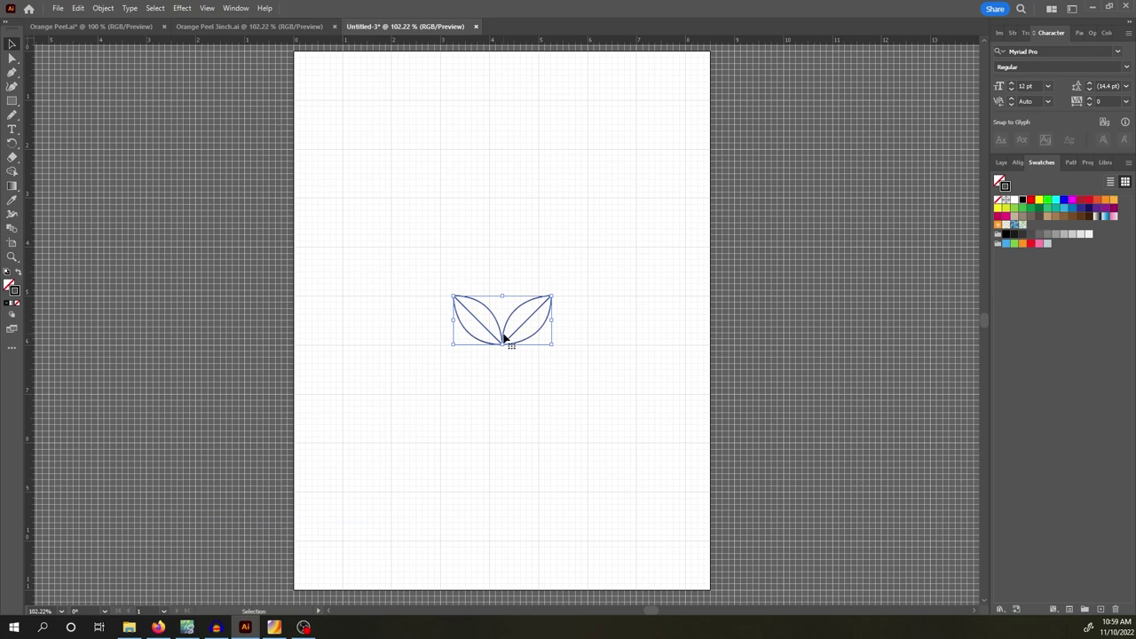
{"action": "left_click_drag", "start_coordinate": [504, 338], "coordinate": [676, 396]}
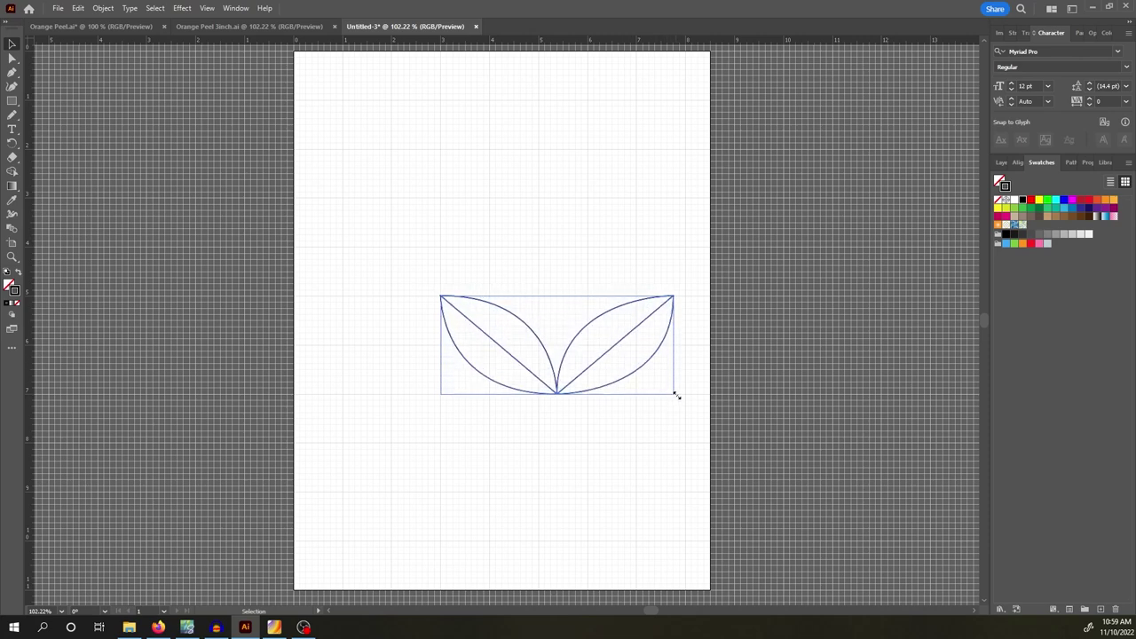
{"action": "key", "text": "shift"}
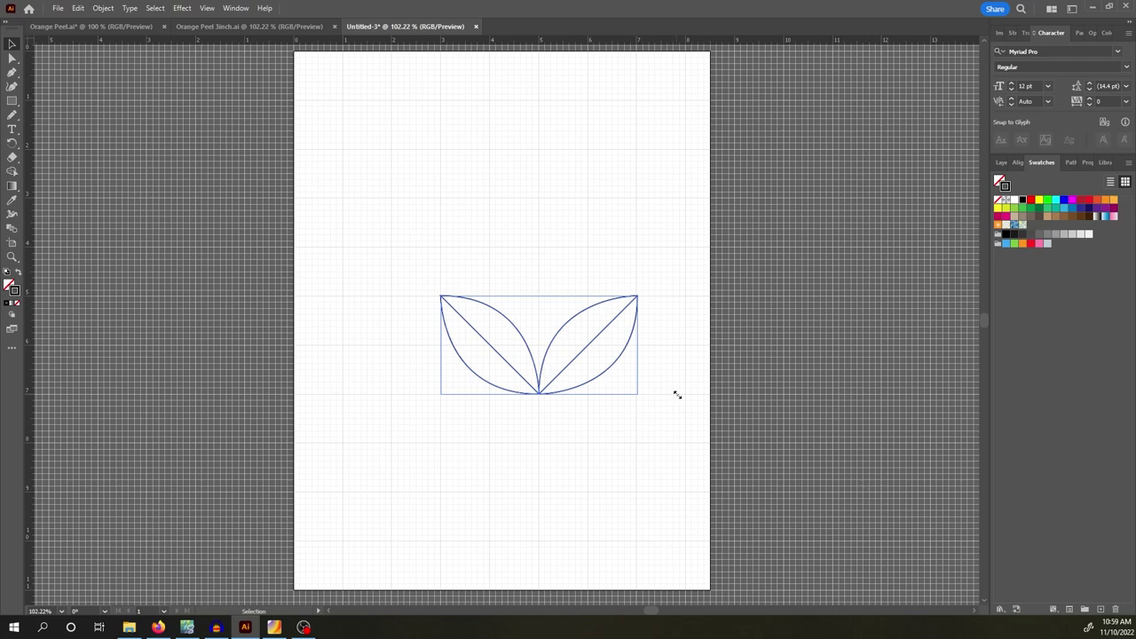
{"action": "mouse_move", "coordinate": [677, 395]}
{"action": "left_mouse_down"}
{"action": "mouse_move", "coordinate": [586, 314]}
{"action": "mouse_move", "coordinate": [665, 393]}
{"action": "mouse_move", "coordinate": [632, 377]}
{"action": "mouse_move", "coordinate": [672, 404]}
{"action": "mouse_move", "coordinate": [629, 365]}
{"action": "mouse_move", "coordinate": [658, 391]}
{"action": "mouse_move", "coordinate": [616, 332]}
{"action": "mouse_move", "coordinate": [628, 358]}
{"action": "mouse_move", "coordinate": [636, 347]}
{"action": "left_mouse_up"}
{"action": "left_click", "coordinate": [433, 229]}
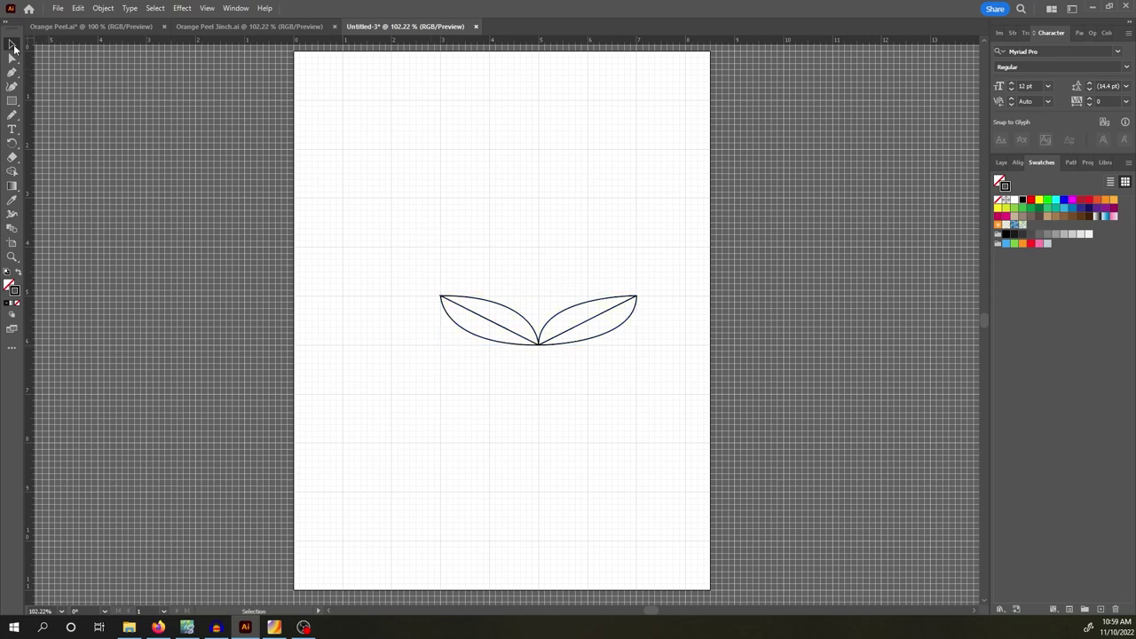
- Move the stretched motif up and left until its outer leaf tip sits at 1 inch across and 3 inches down
{"action": "left_click_drag", "start_coordinate": [415, 249], "coordinate": [630, 375]}
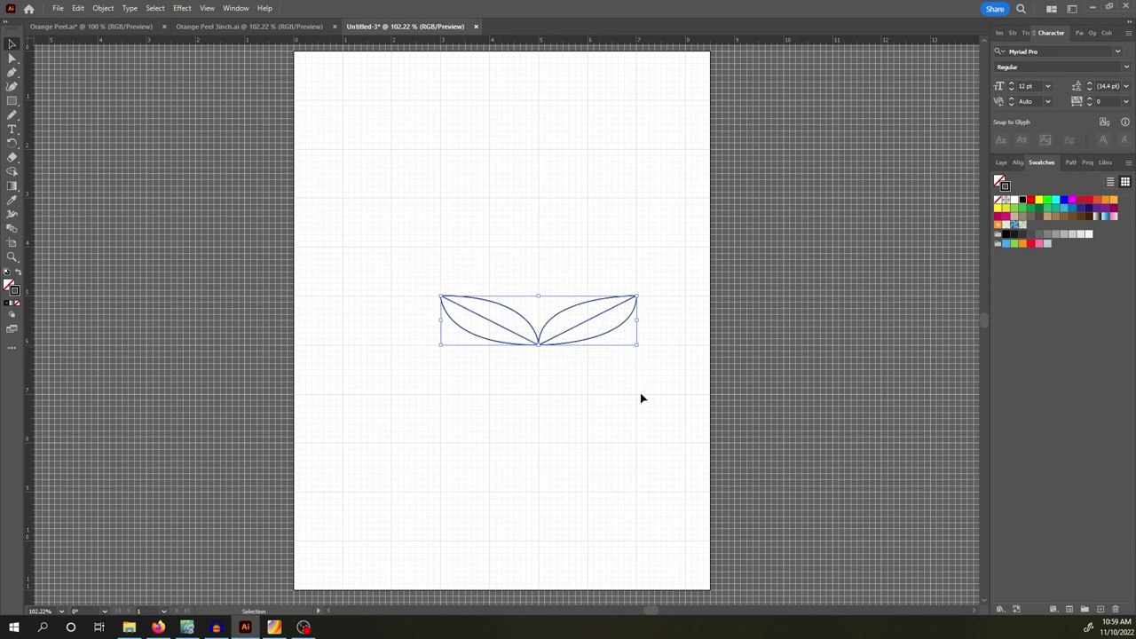
{"action": "key", "text": "Up"}
{"action": "key", "text": "Up"}
{"action": "key", "text": "Up"}
{"action": "key", "text": "Up"}
{"action": "key", "text": "Up"}
{"action": "key", "text": "Up"}
{"action": "key", "text": "Up"}
{"action": "key", "text": "Up"}
{"action": "key", "text": "Up"}
{"action": "key", "text": "Up"}
{"action": "key", "text": "Up"}
{"action": "key", "text": "Up"}
{"action": "key", "text": "Up"}
{"action": "key", "text": "Up"}
{"action": "key", "text": "Up"}
{"action": "key", "text": "Left"}
{"action": "key", "text": "Left"}
{"action": "key", "text": "Left"}
{"action": "key", "text": "Left"}
{"action": "key", "text": "Left"}
{"action": "key", "text": "Left"}
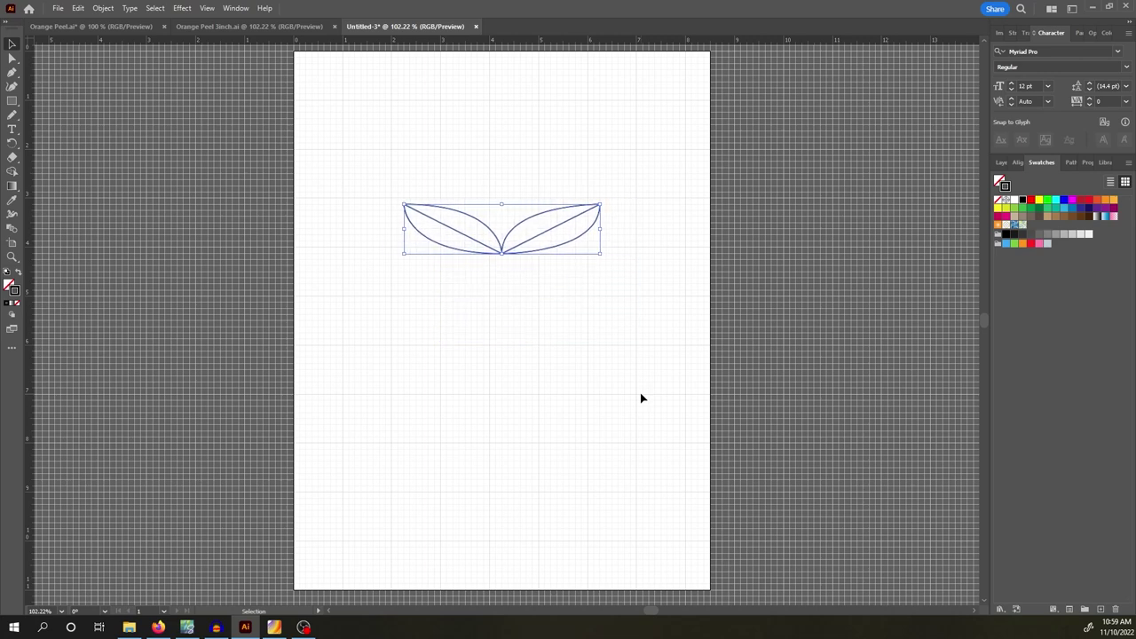
{"action": "key", "text": "Left"}
{"action": "key", "text": "Left"}
{"action": "key", "text": "Left"}
{"action": "key", "text": "Left"}
{"action": "key", "text": "Left"}
{"action": "key", "text": "Left"}
{"action": "key", "text": "Left"}
{"action": "key", "text": "Left"}
{"action": "key", "text": "Left"}
{"action": "key", "text": "Left"}
{"action": "key", "text": "Up"}
{"action": "key", "text": "ctrl+shift+a"}
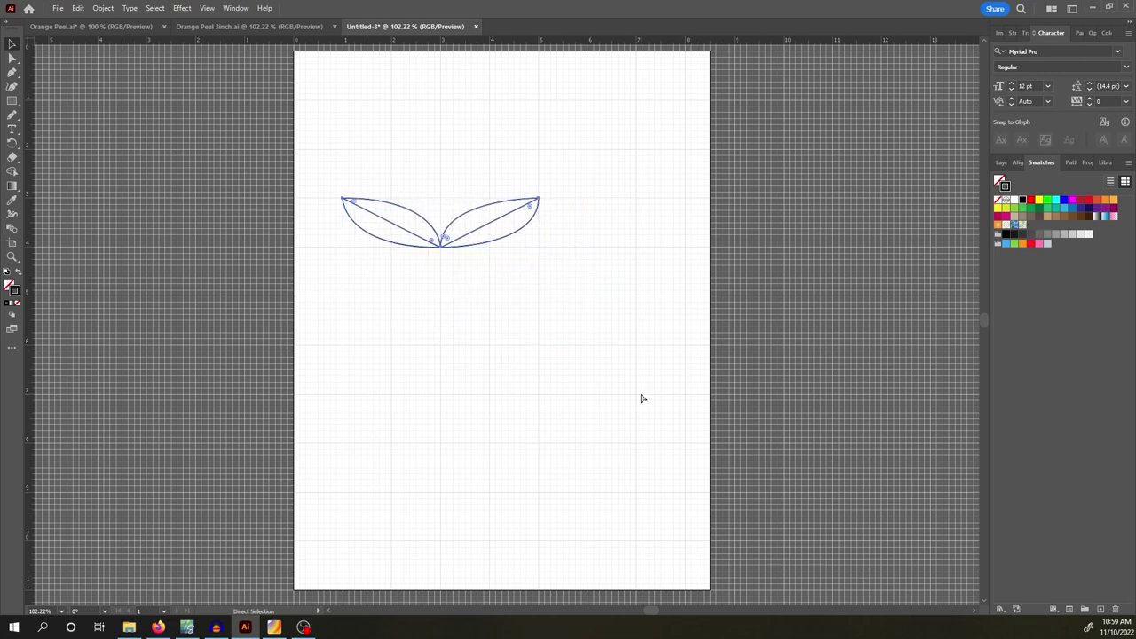
{"action": "key", "text": "ctrl+a"}
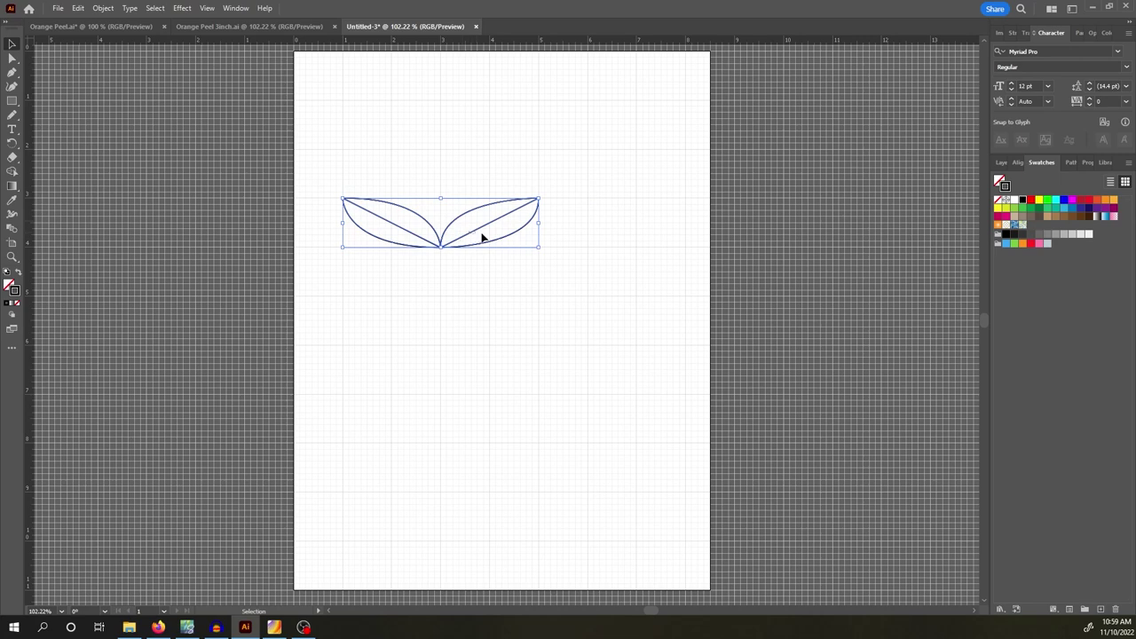
{"action": "key", "text": "Right"}
{"action": "key", "text": "Right"}
{"action": "key", "text": "Right"}
{"action": "key", "text": "Right"}
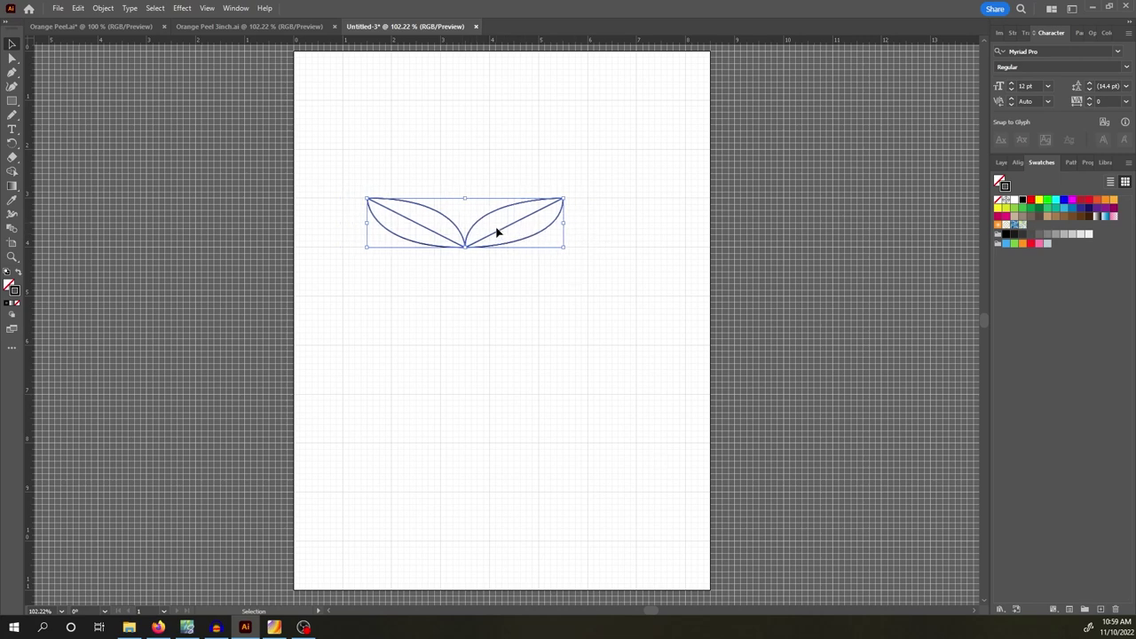
{"action": "key", "text": "Left"}
{"action": "key", "text": "Left"}
{"action": "key", "text": "Left"}
{"action": "key", "text": "Left"}
{"action": "key", "text": "a"}
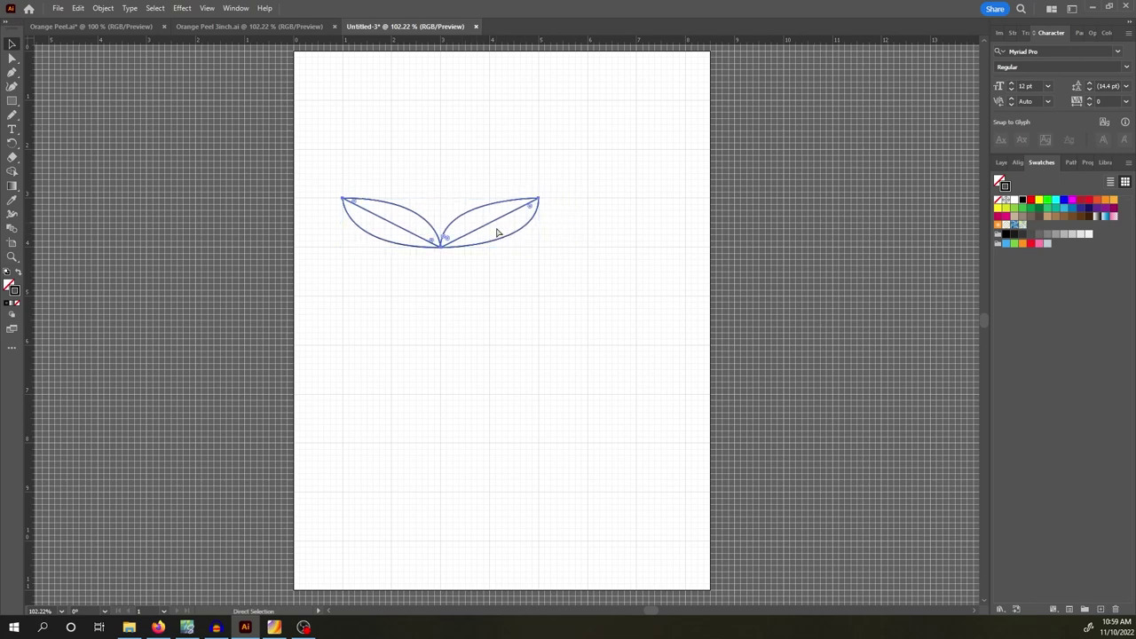
- Duplicate the stretched motif in place and move the copy 4 inches right to form a continuous row of two
{"action": "key", "text": "v"}
{"action": "key", "text": "ctrl+c"}
{"action": "key", "text": "ctrl+f"}
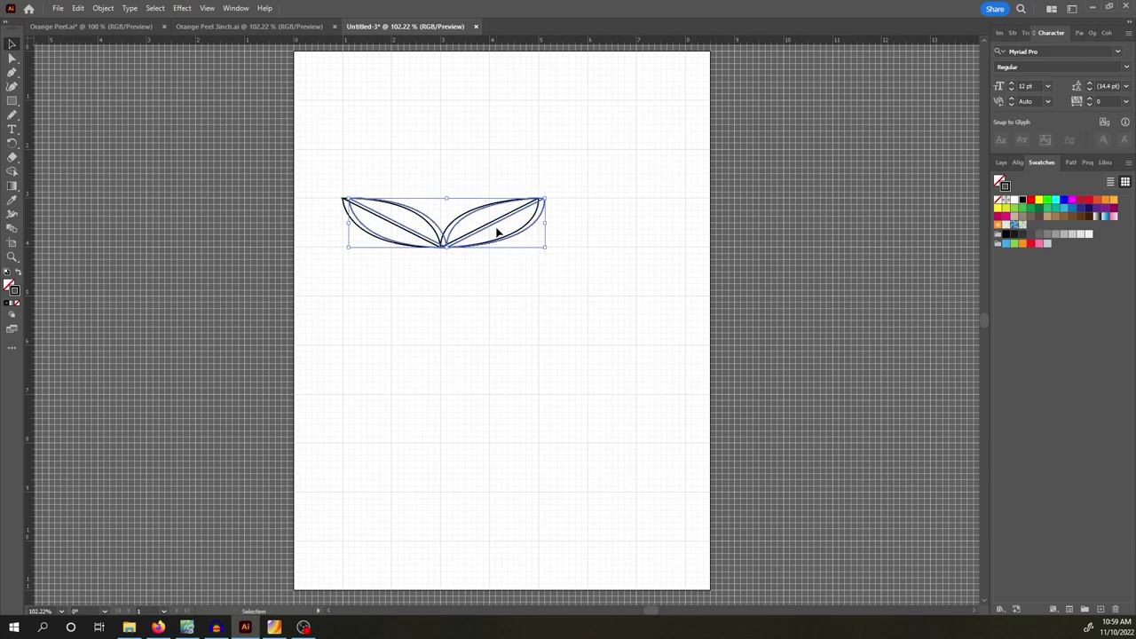
{"action": "key", "text": "Right"}
{"action": "key", "text": "Right"}
{"action": "key", "text": "Right"}
{"action": "key", "text": "Right"}
{"action": "key", "text": "Right"}
{"action": "key", "text": "Right"}
{"action": "key", "text": "Right"}
{"action": "key", "text": "Right"}
{"action": "key", "text": "Right"}
{"action": "key", "text": "Right"}
{"action": "key", "text": "Right"}
{"action": "key", "text": "Right"}
{"action": "key", "text": "Right"}
{"action": "key", "text": "Right"}
{"action": "key", "text": "Right"}
{"action": "key", "text": "Right"}
{"action": "key", "text": "Right"}
{"action": "key", "text": "Right"}
{"action": "key", "text": "Right"}
{"action": "key", "text": "Right"}
{"action": "key", "text": "Right"}
{"action": "key", "text": "Right"}
{"action": "key", "text": "Right"}
{"action": "key", "text": "Right"}
{"action": "key", "text": "Right"}
{"action": "key", "text": "Right"}
{"action": "key", "text": "Right"}
{"action": "key", "text": "Right"}
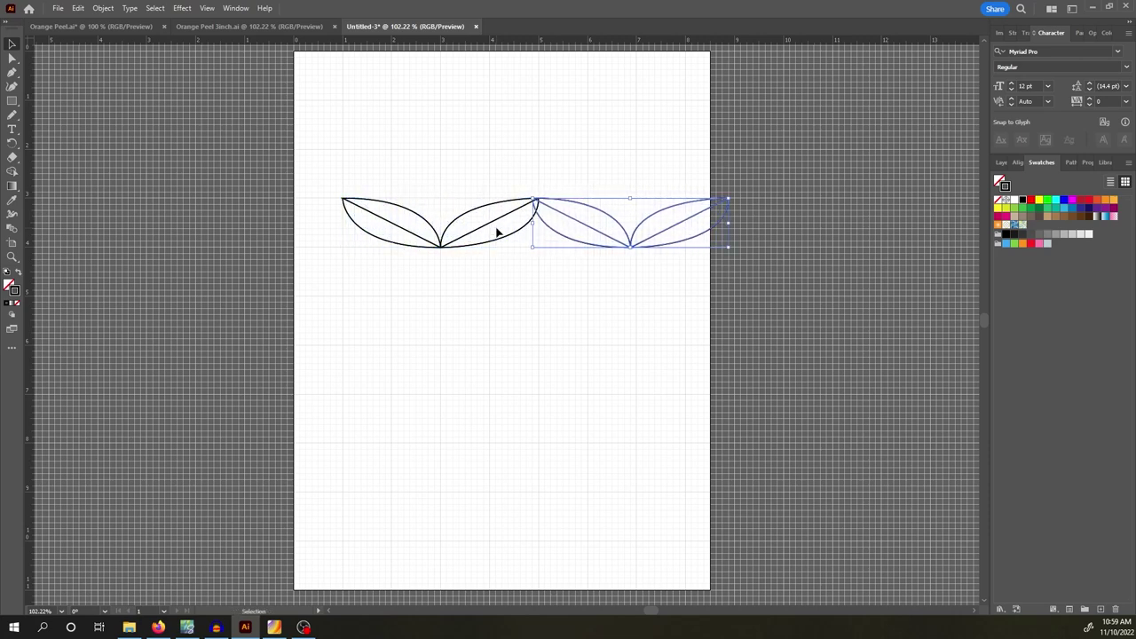
- Duplicate the row of two and offset the copy 1 inch down and 2 inches left so the leaf points meet
{"action": "left_click_drag", "start_coordinate": [493, 181], "coordinate": [608, 282]}
{"action": "key", "text": "a"}
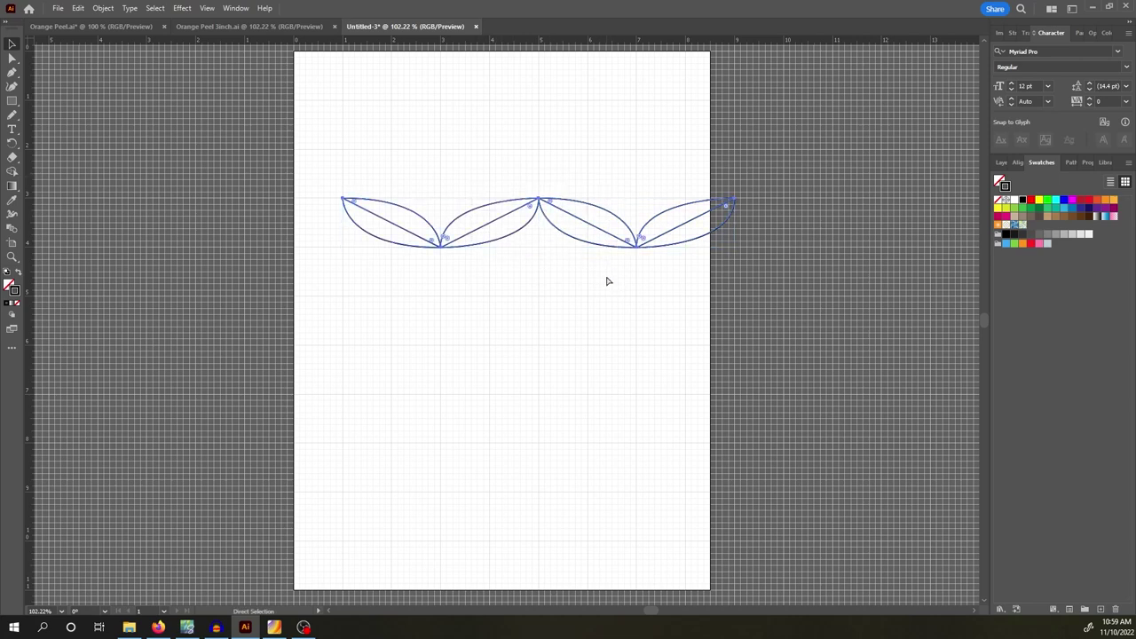
{"action": "key", "text": "v"}
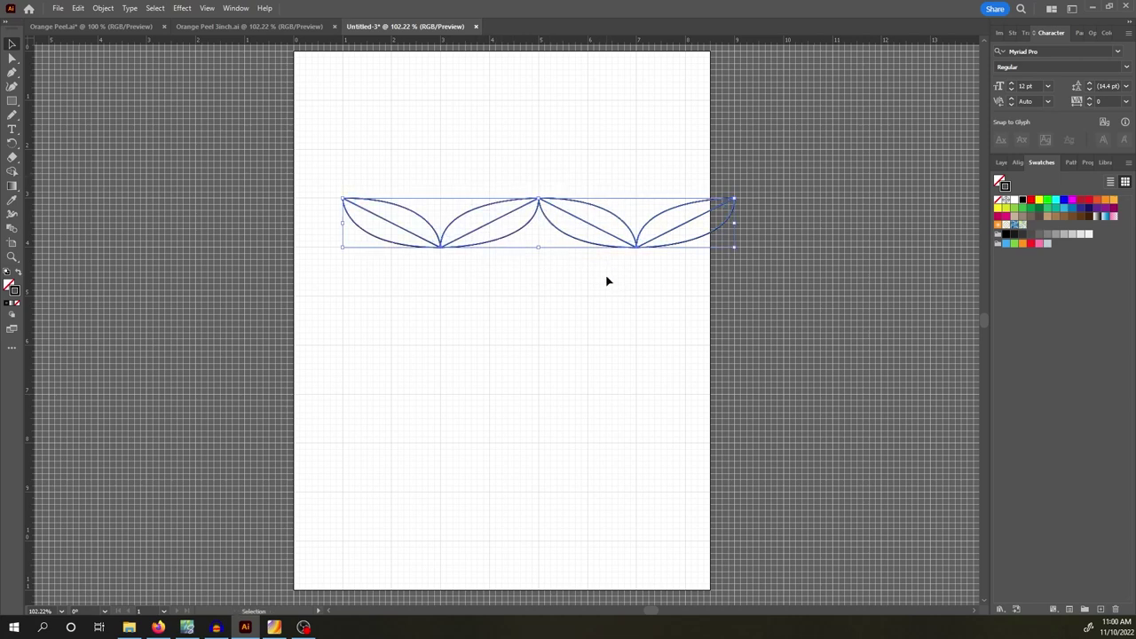
{"action": "key", "text": "alt+shift+Down"}
{"action": "key", "text": "shift+Down"}
{"action": "key", "text": "shift+Down"}
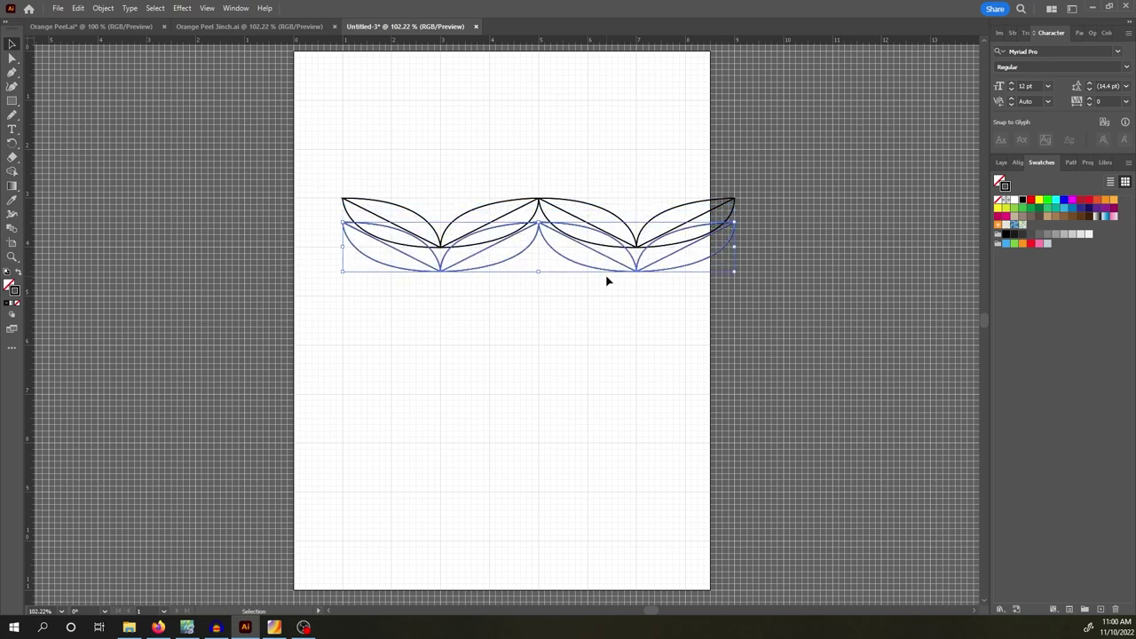
{"action": "key", "text": "shift+Down"}
{"action": "key", "text": "shift+Down"}
{"action": "key", "text": "shift+Down"}
{"action": "key", "text": "shift+Up"}
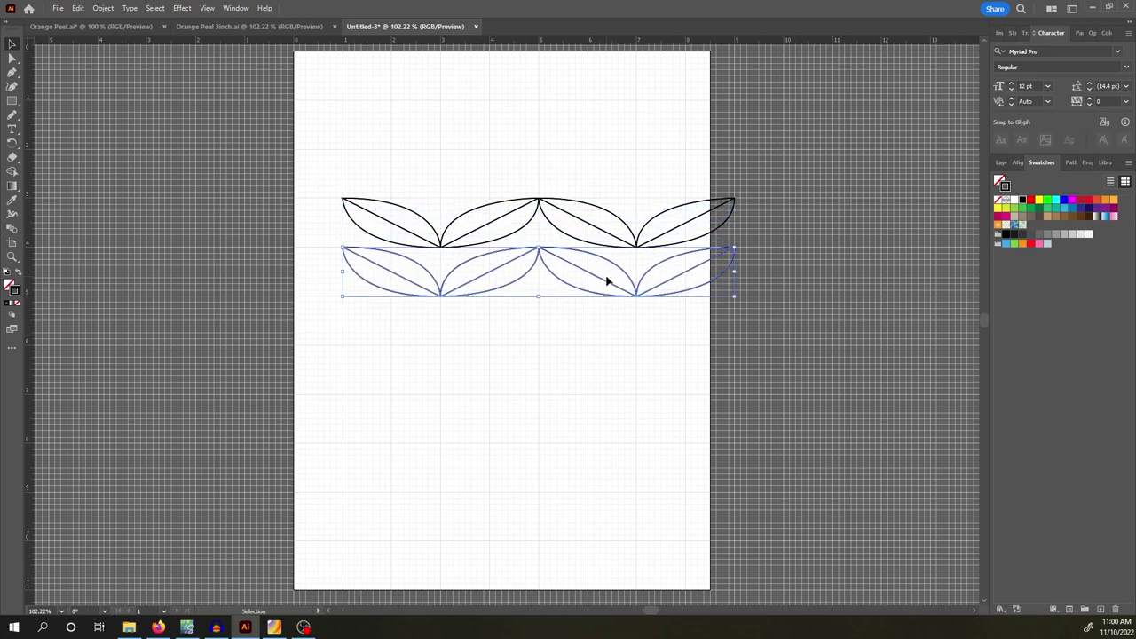
{"action": "key", "text": "shift+Left"}
{"action": "key", "text": "shift+Left"}
{"action": "key", "text": "shift+Left"}
{"action": "key", "text": "shift+Left"}
{"action": "key", "text": "shift+Left"}
{"action": "key", "text": "shift+Left"}
{"action": "key", "text": "shift+Left"}
{"action": "key", "text": "shift+Left"}
{"action": "key", "text": "shift+Left"}
{"action": "key", "text": "shift+Left"}
{"action": "key", "text": "shift+Left"}
{"action": "key", "text": "shift+Left"}
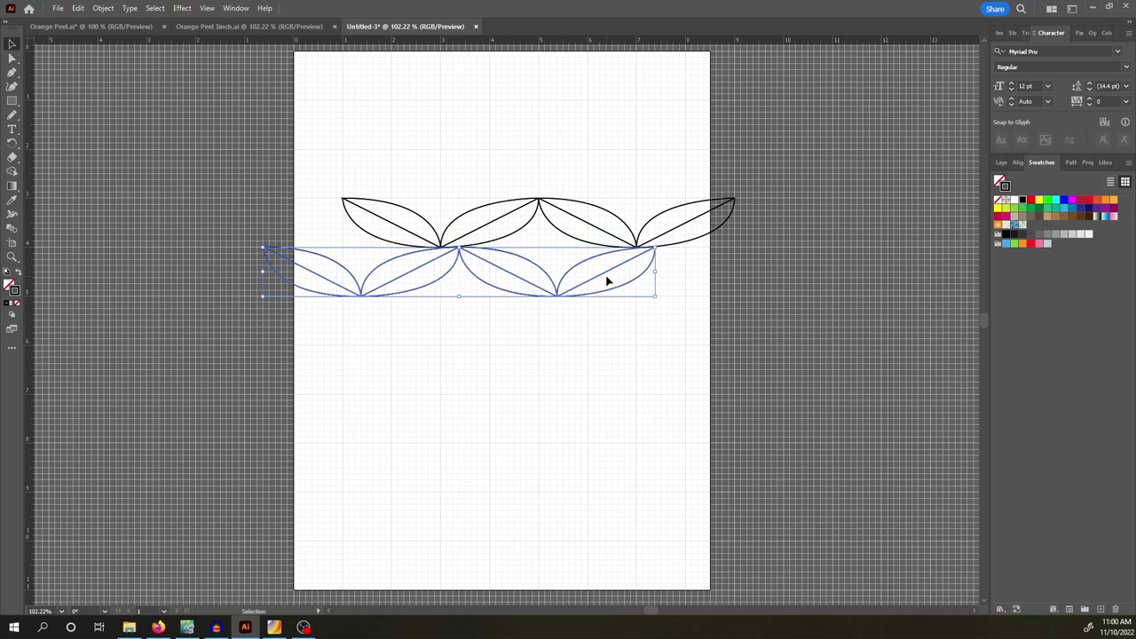
{"action": "left_click", "coordinate": [547, 176]}
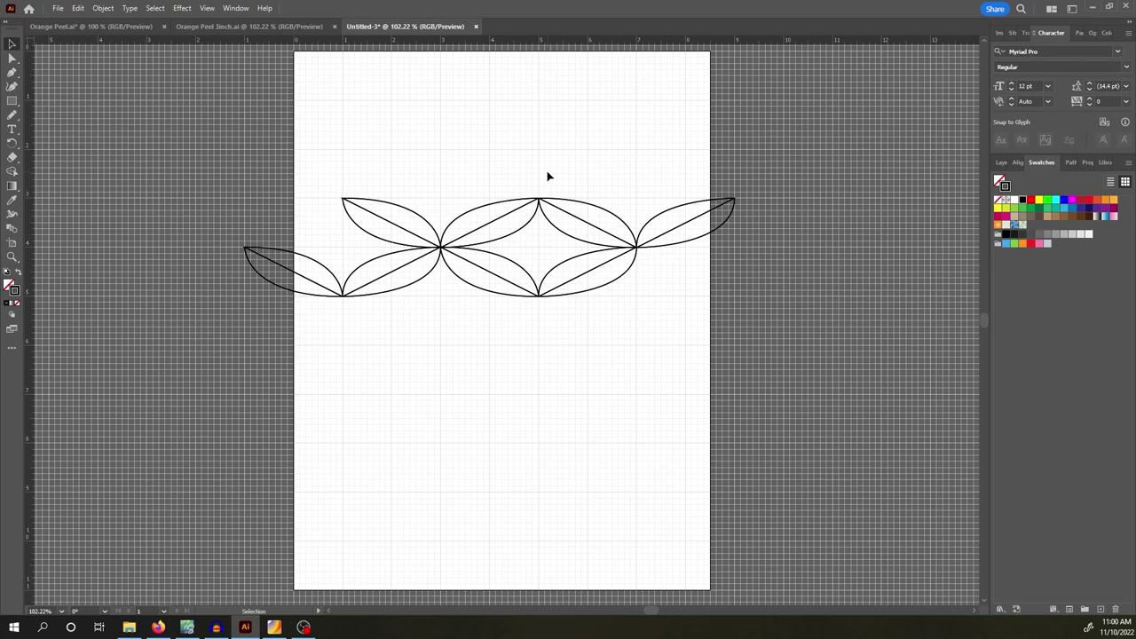
- Glance at the original motifs in Orange Peel.ai, then return and delete all stretched copies except the first motif
{"action": "left_click", "coordinate": [81, 28]}
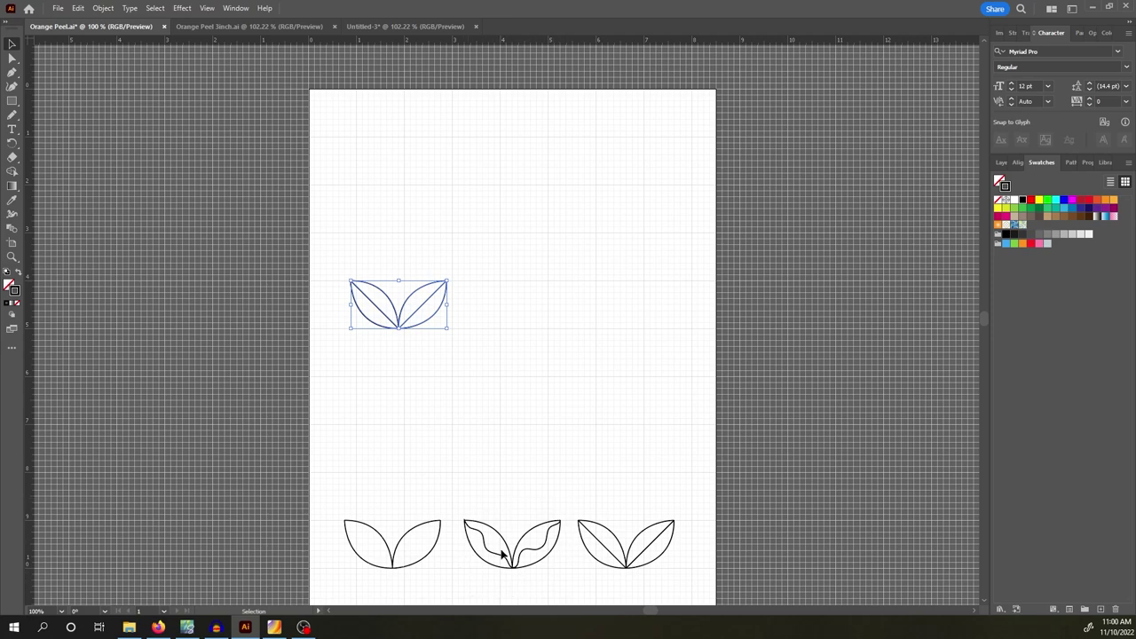
{"action": "left_click", "coordinate": [405, 25]}
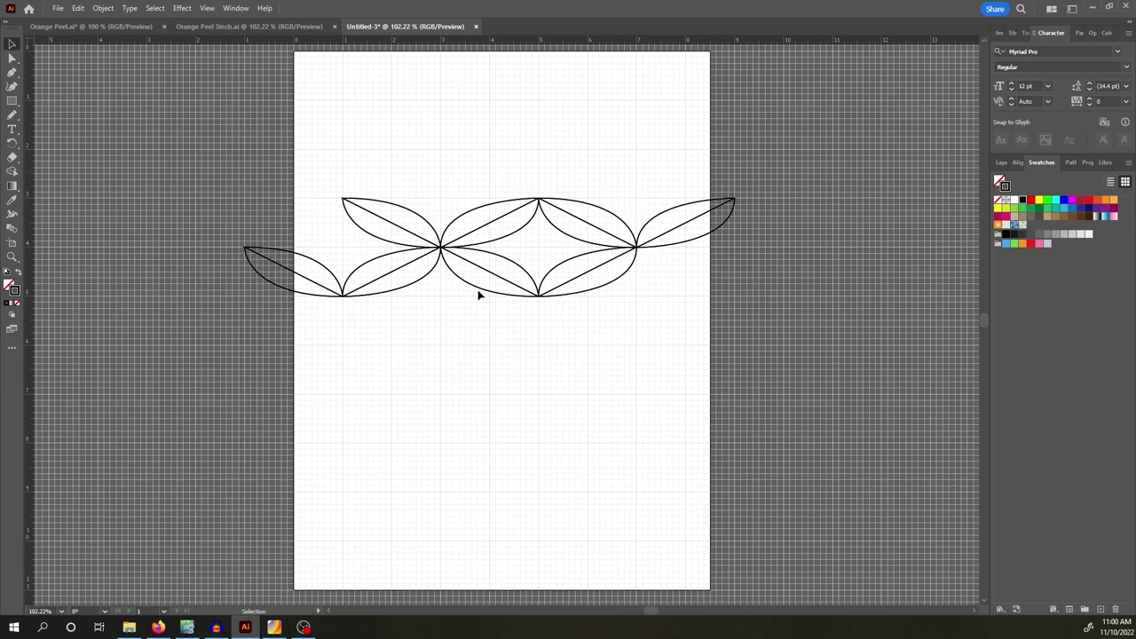
{"action": "left_click_drag", "start_coordinate": [634, 193], "coordinate": [573, 313]}
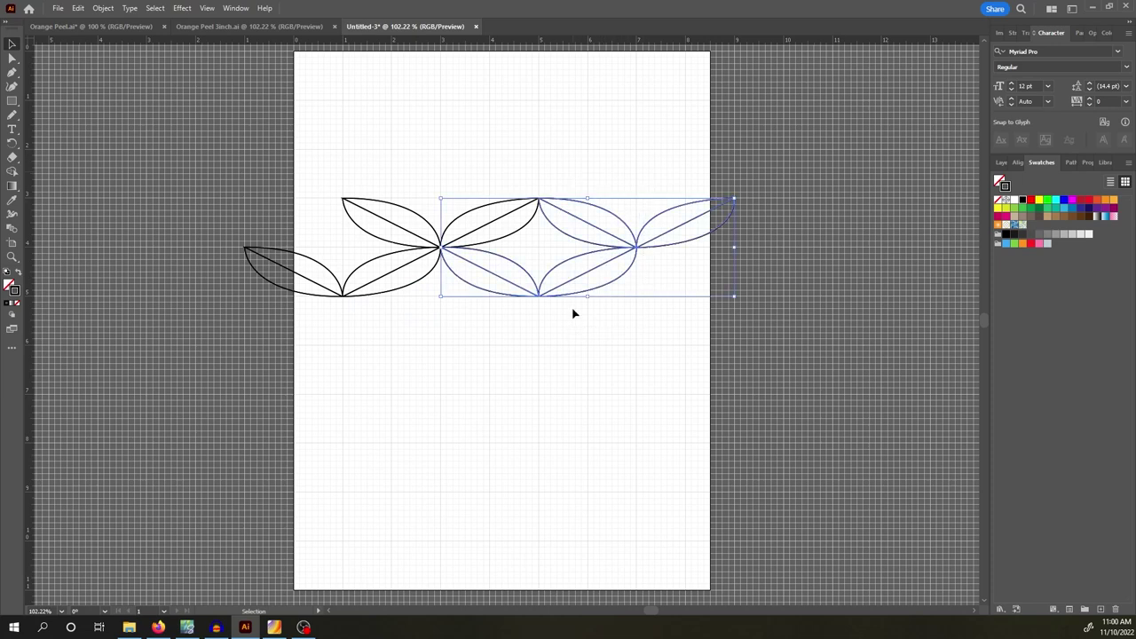
{"action": "key", "text": "Delete"}
{"action": "left_click_drag", "start_coordinate": [376, 263], "coordinate": [366, 267]}
{"action": "key", "text": "Delete"}
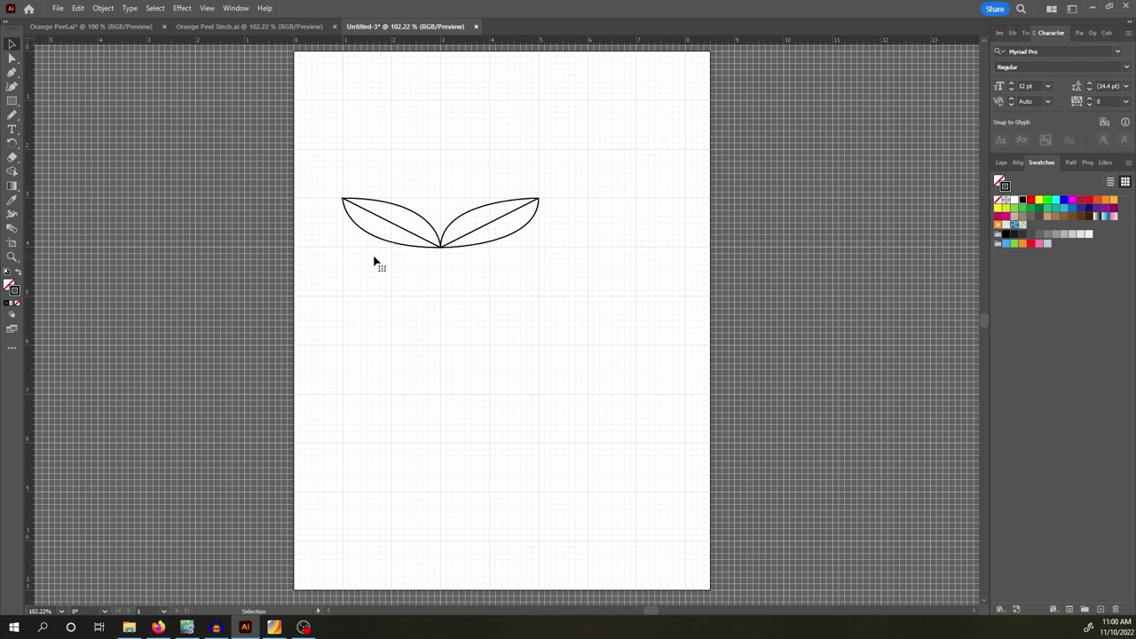
- Switch to the Orange Peel.ai document and delete the selected straight-veined motif above the row of three
{"action": "left_click", "coordinate": [88, 26]}
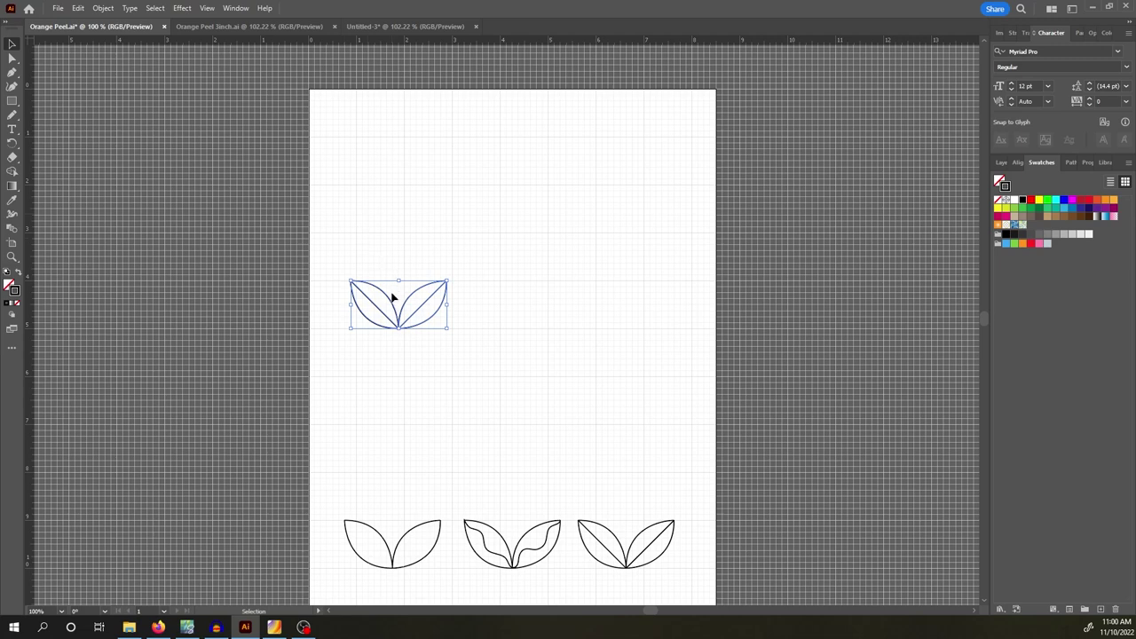
{"action": "key", "text": "Delete"}
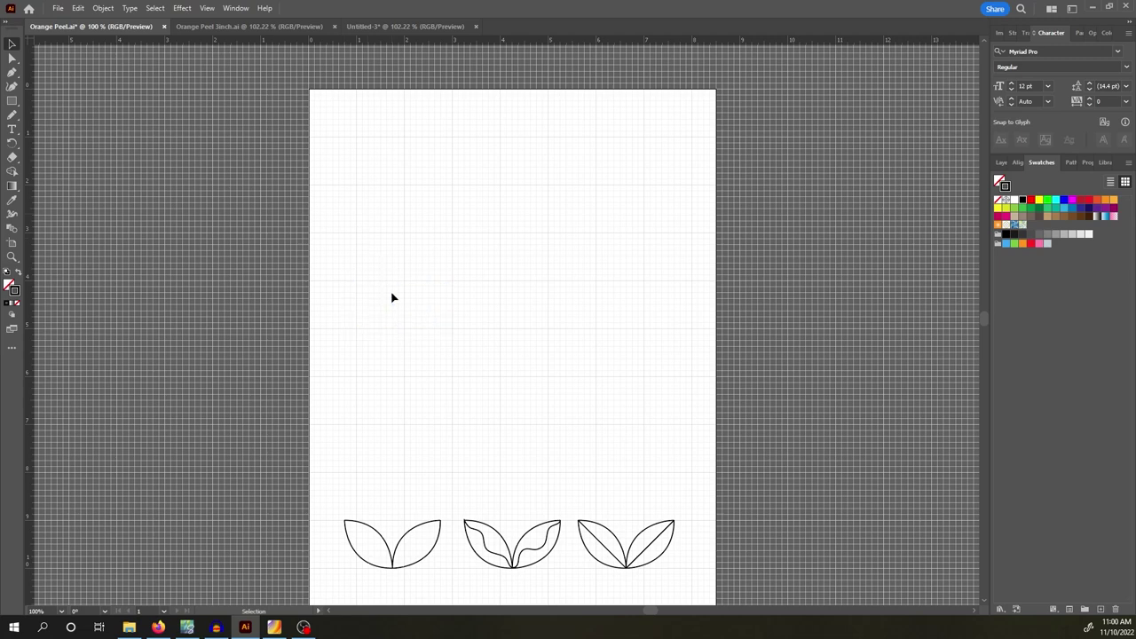
- Draw a Pen tool curve from the 3-inch, 4-inch grid point to one inch right and down, with a 1-inch horizontal handle
{"action": "left_click", "coordinate": [11, 72]}
{"action": "key", "text": "ctrl+plus"}
{"action": "key", "text": "ctrl+plus"}
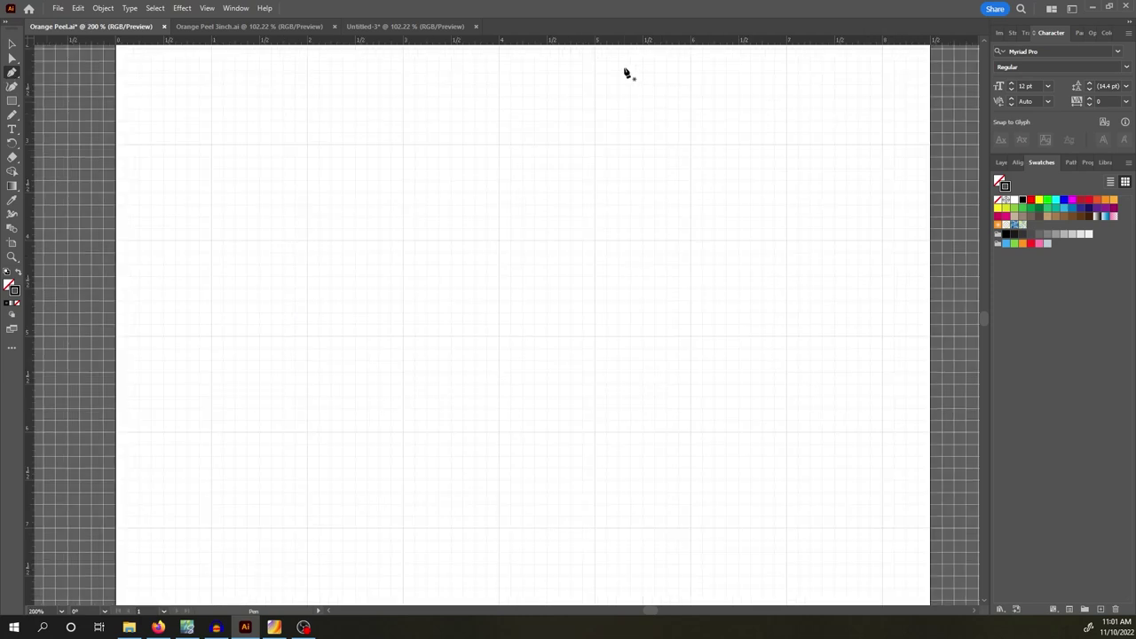
{"action": "left_click", "coordinate": [403, 241]}
{"action": "left_click", "coordinate": [499, 337]}
{"action": "left_click_drag", "start_coordinate": [501, 339], "coordinate": [595, 339]}
- Move only the curve's starting anchor point 0.25 inch left
{"action": "key", "text": "a"}
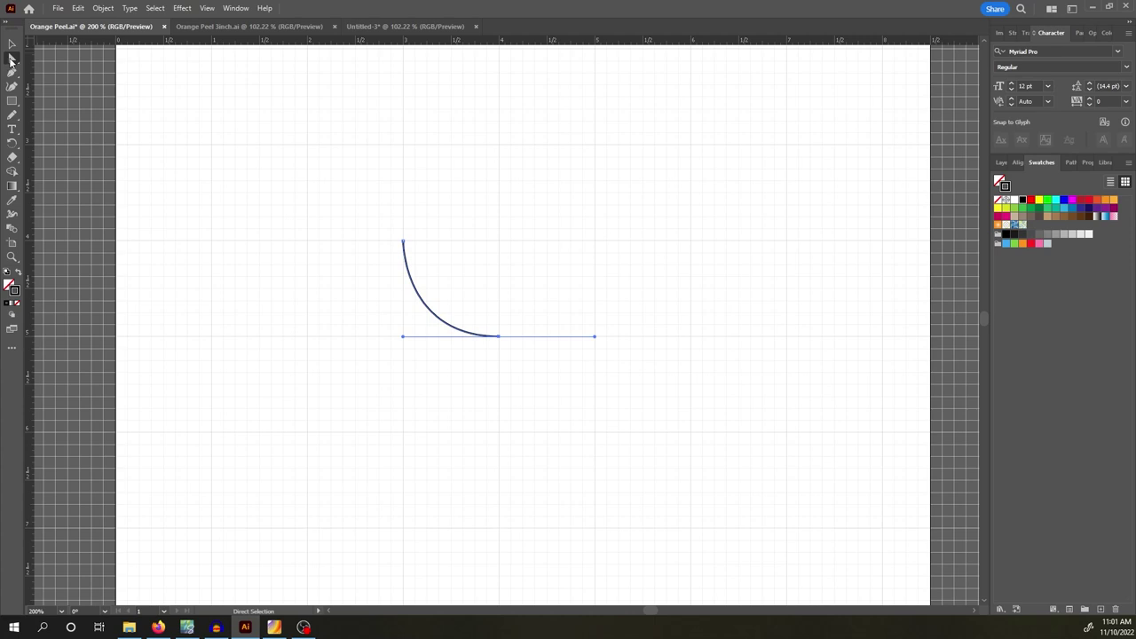
{"action": "left_click", "coordinate": [406, 242]}
{"action": "key", "text": "shift+Left"}
{"action": "key", "text": "shift+Left"}
- Continue the path from its lower end with a leaf curve back to the 3-inch, 4-inch grid point, using a 1-inch horizontal handle
{"action": "key", "text": "p"}
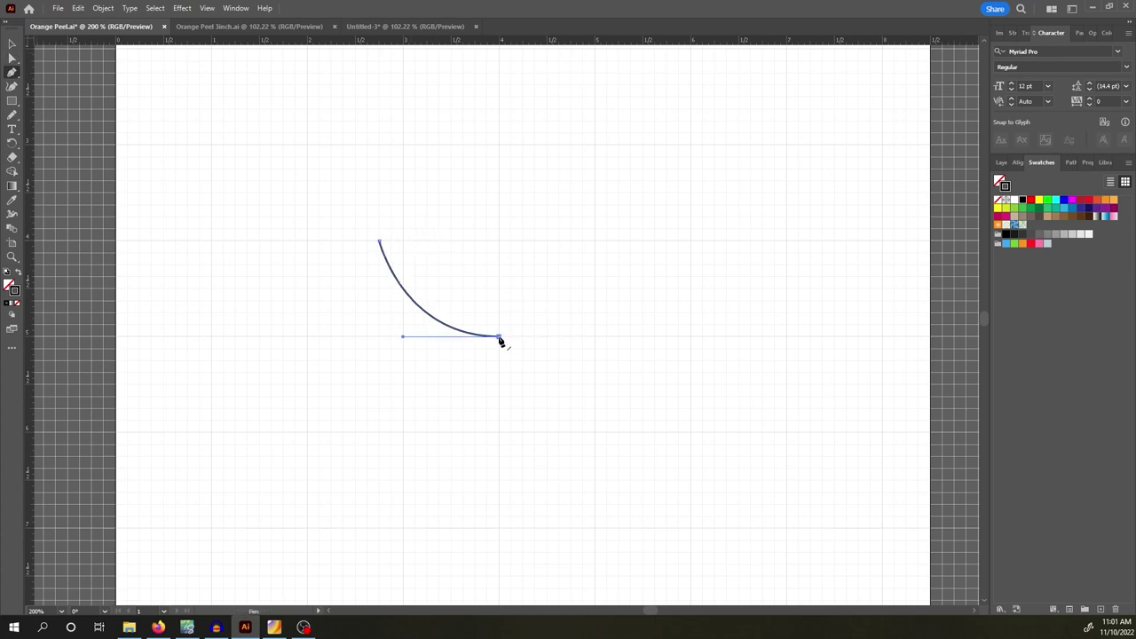
{"action": "left_click", "coordinate": [499, 337]}
{"action": "left_click_drag", "start_coordinate": [402, 241], "coordinate": [308, 241]}
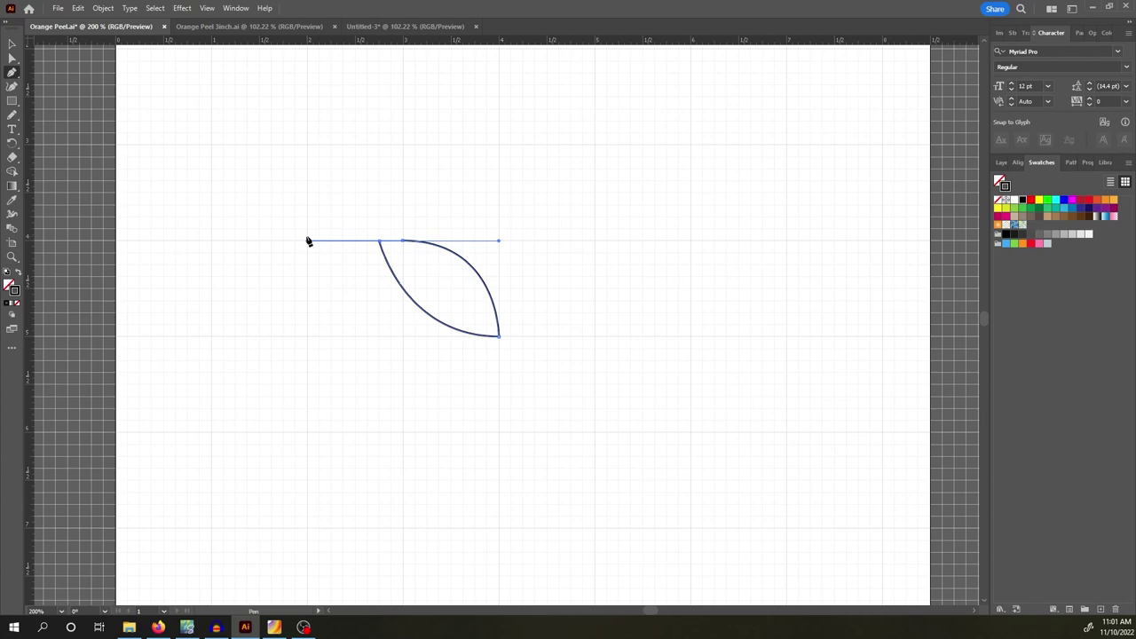
- Move the leaf's lower anchor point about 3/8 inch right and down
{"action": "key", "text": "a"}
{"action": "left_click", "coordinate": [500, 341]}
{"action": "left_click_drag", "start_coordinate": [502, 342], "coordinate": [535, 371]}
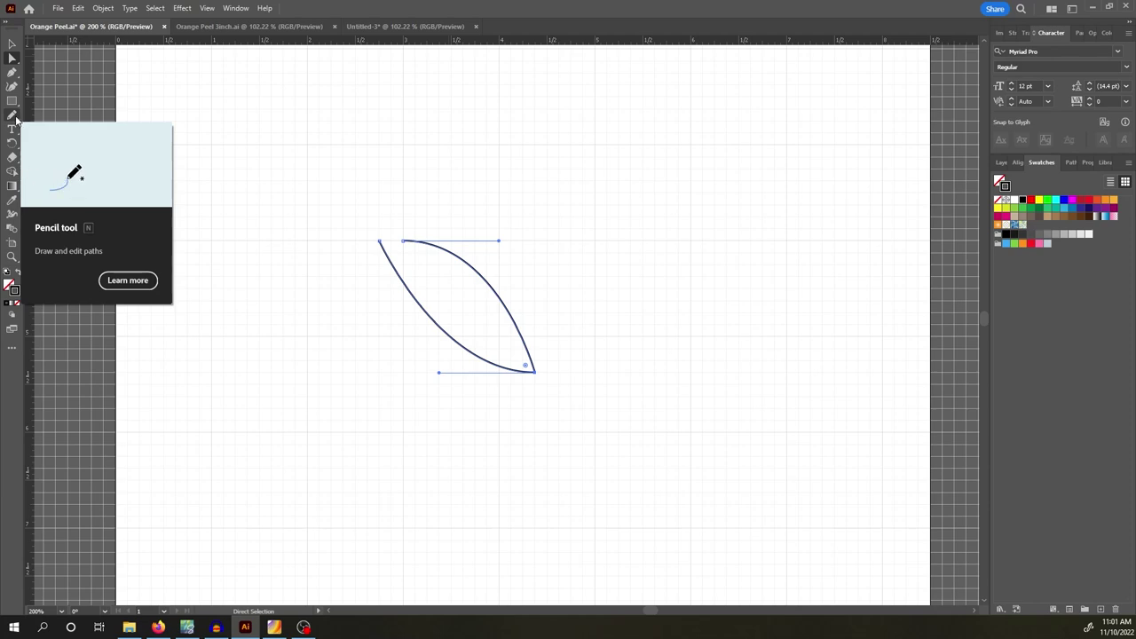
- Switch to the Paintbrush tool and back to the Pencil tool for freehand drawing
{"action": "left_click_drag", "start_coordinate": [16, 120], "coordinate": [61, 107]}
{"action": "key", "text": "ctrl"}
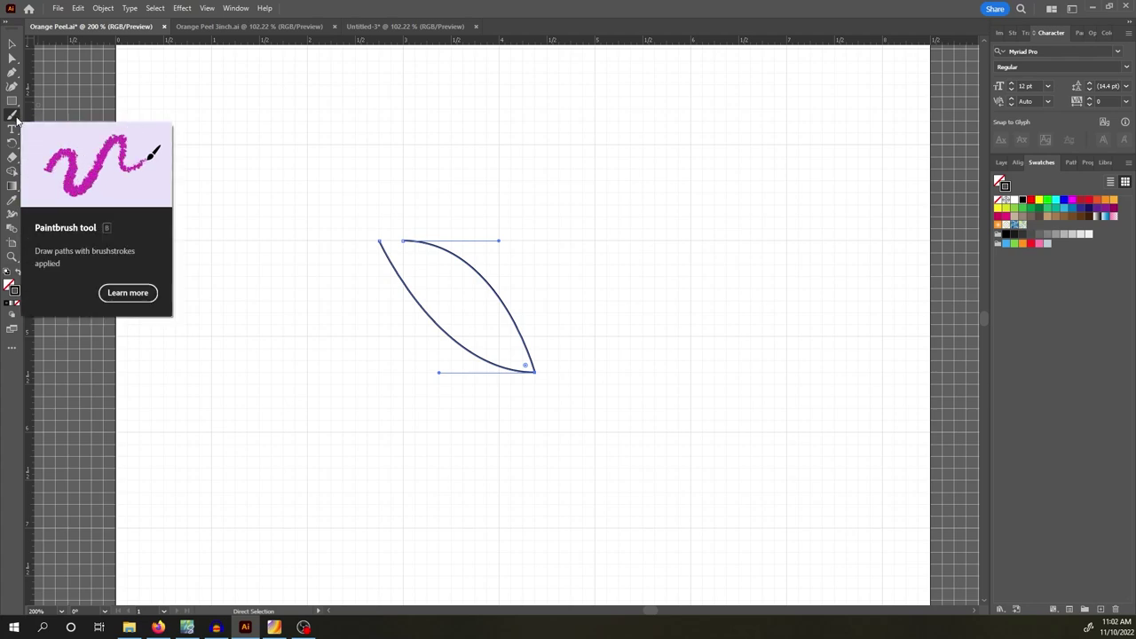
{"action": "left_click", "coordinate": [14, 118]}
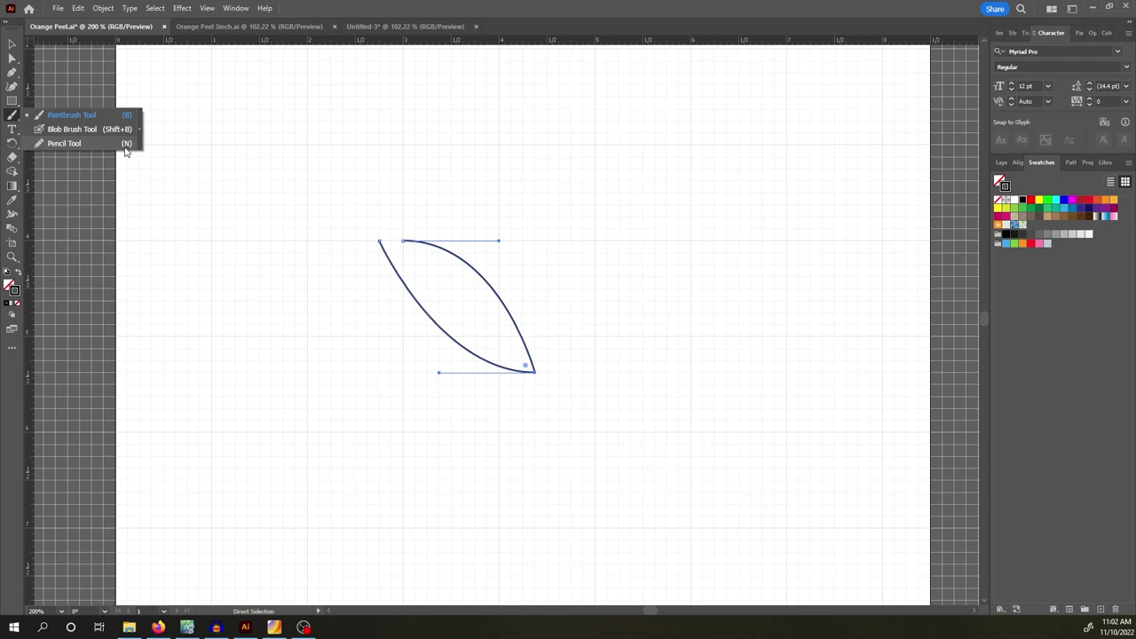
{"action": "left_click", "coordinate": [69, 144]}
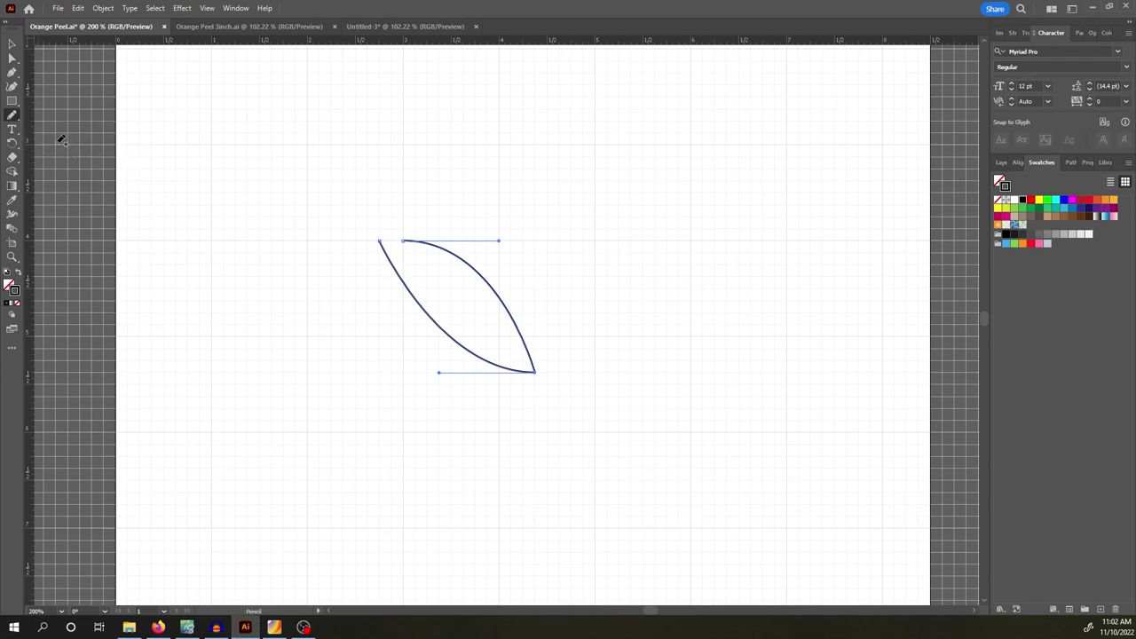
- Draw a freehand wavy line with the Pencil tool inside the leaf, from near the 3-inch, 4-inch grid point to about 4 inches, 5 inches
{"action": "key", "text": "a"}
{"action": "left_click", "coordinate": [12, 45]}
{"action": "left_click", "coordinate": [479, 165]}
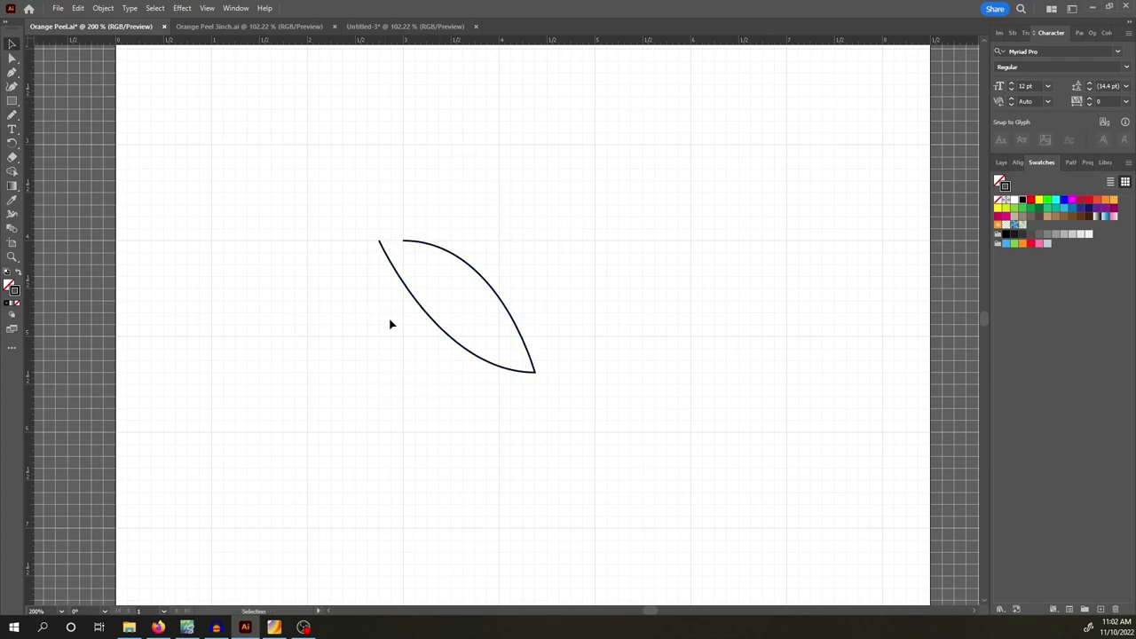
{"action": "left_click", "coordinate": [11, 117]}
{"action": "key", "text": "ctrl+plus"}
{"action": "key", "text": "ctrl+plus"}
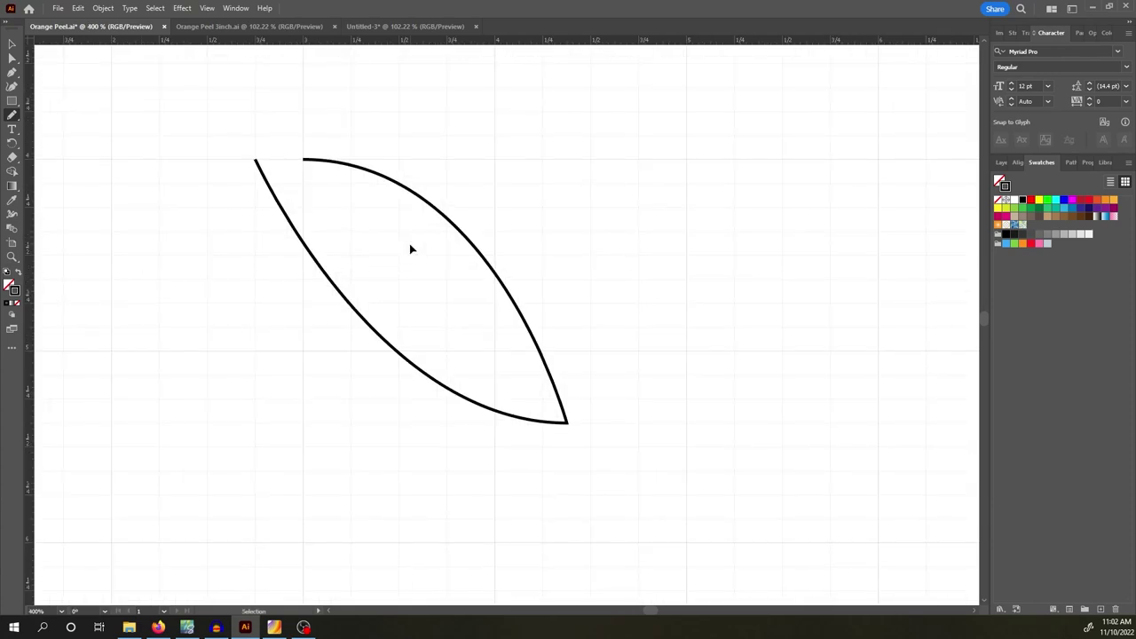
{"action": "key", "text": "ctrl+plus"}
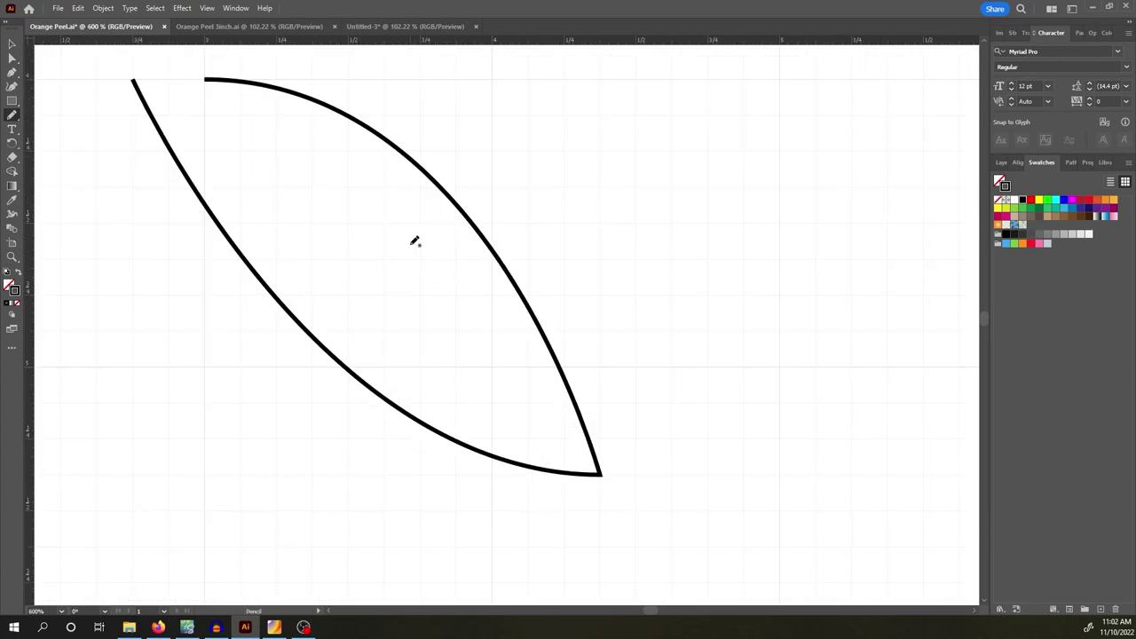
{"action": "scroll", "coordinate": [984, 317], "scroll_direction": "up", "scroll_amount": 3}
{"action": "scroll", "coordinate": [985, 316], "scroll_direction": "down", "scroll_amount": 2}
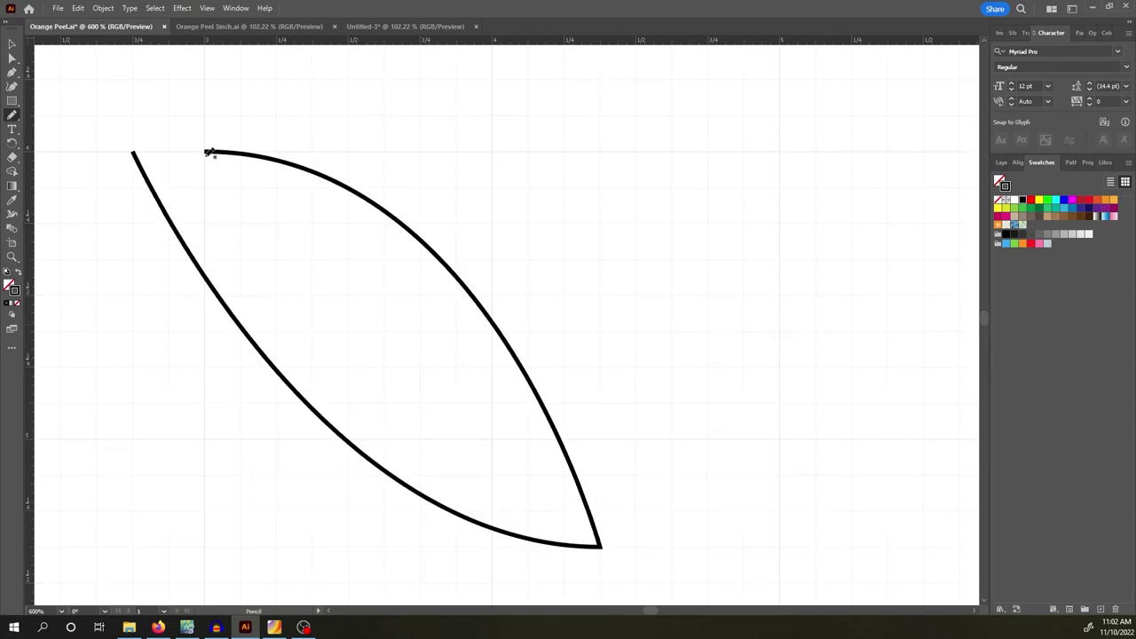
{"action": "mouse_move", "coordinate": [207, 153]}
{"action": "left_mouse_down"}
{"action": "mouse_move", "coordinate": [239, 199]}
{"action": "mouse_move", "coordinate": [323, 217]}
{"action": "mouse_move", "coordinate": [351, 237]}
{"action": "mouse_move", "coordinate": [387, 354]}
{"action": "mouse_move", "coordinate": [451, 380]}
{"action": "mouse_move", "coordinate": [493, 433]}
{"action": "left_mouse_up"}
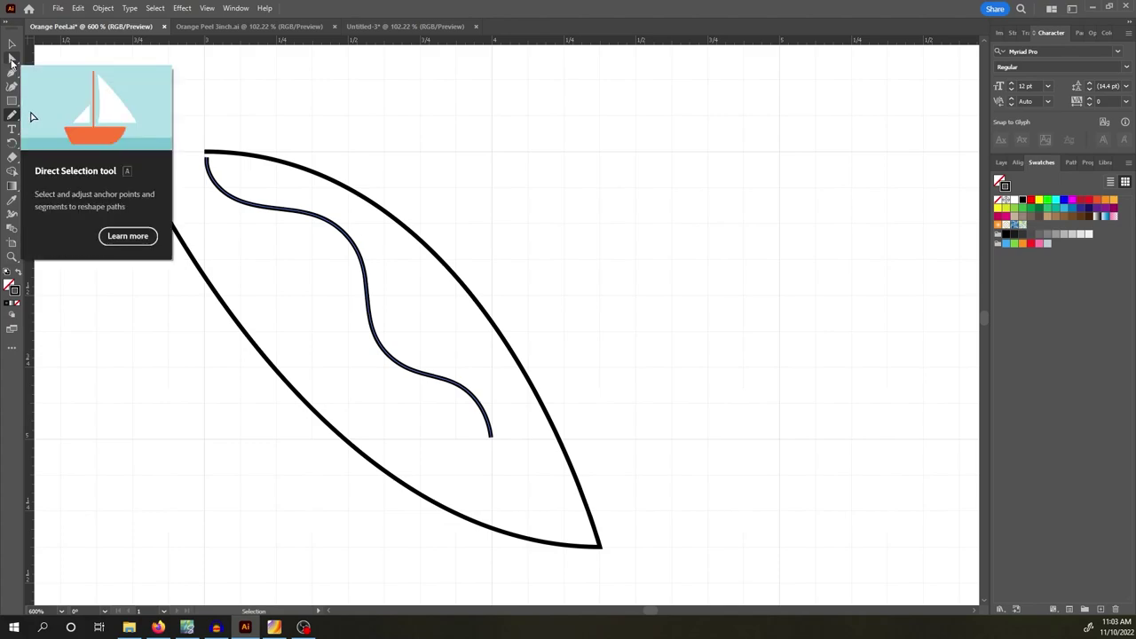
- Move the wavy line's starting anchor point onto the leaf's upper curve endpoint at the 3-inch, 4-inch grid point
{"action": "left_click", "coordinate": [12, 59]}
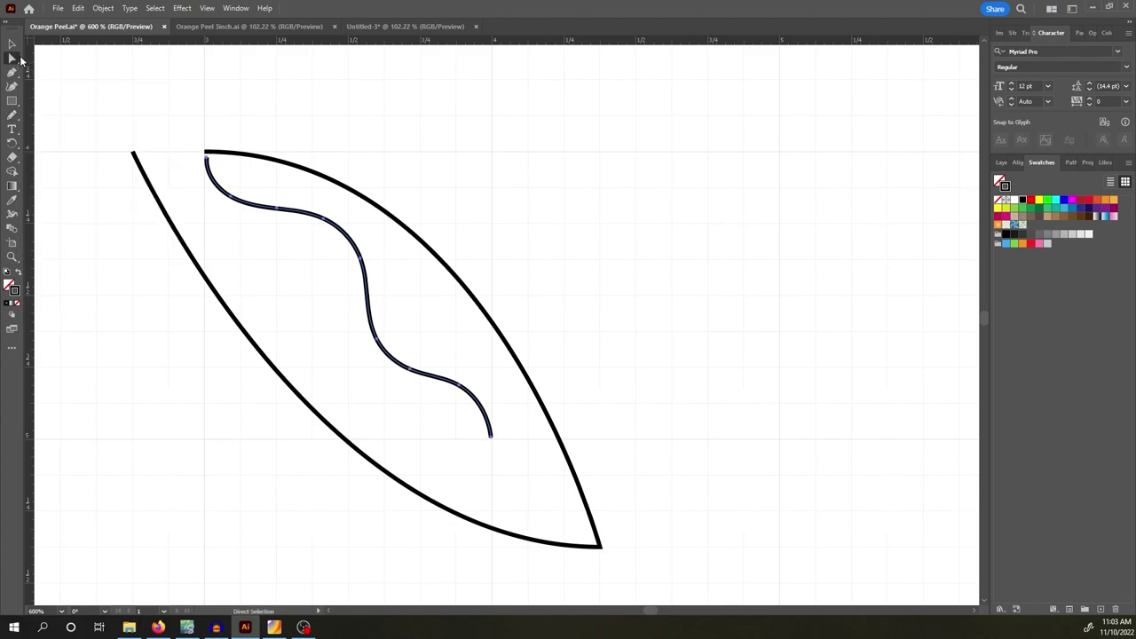
{"action": "left_click", "coordinate": [419, 133]}
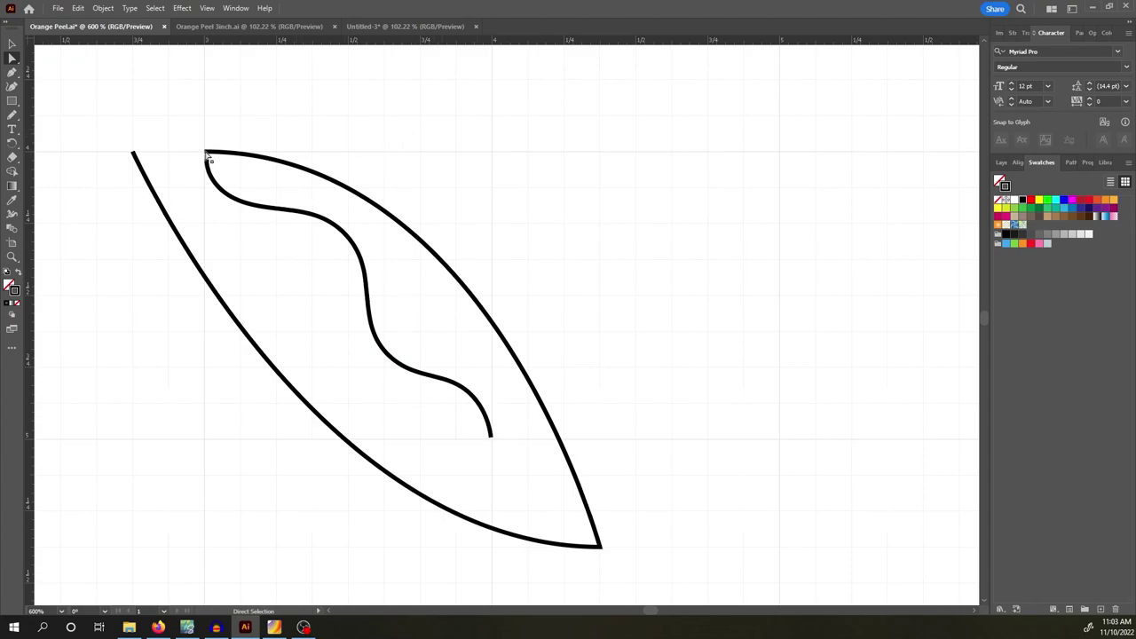
{"action": "left_click", "coordinate": [207, 8]}
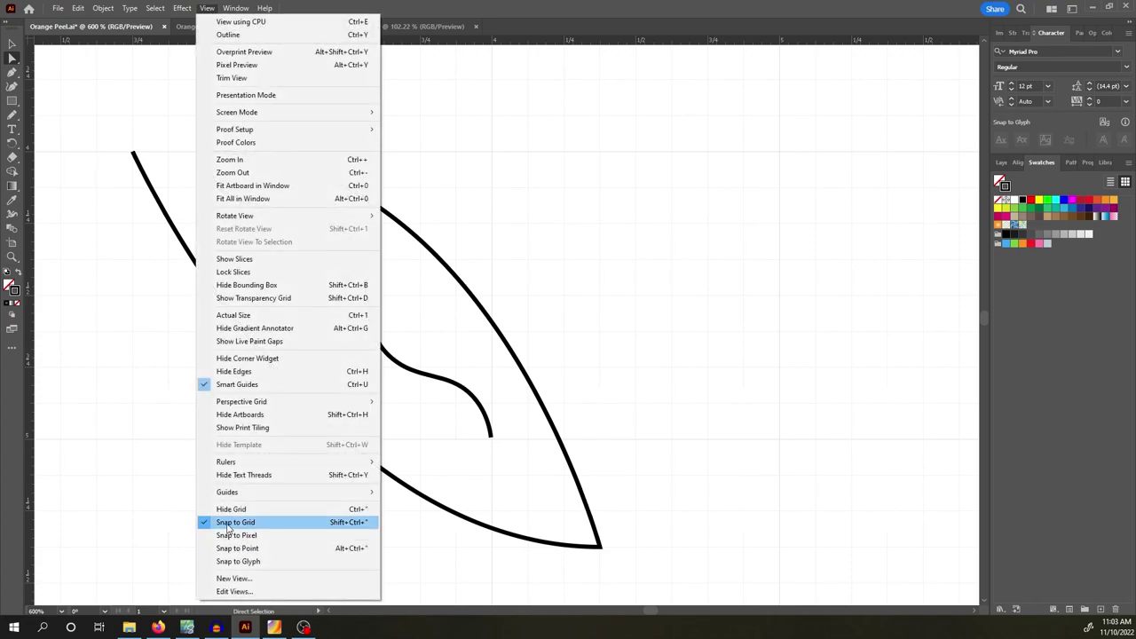
{"action": "left_click", "coordinate": [453, 143]}
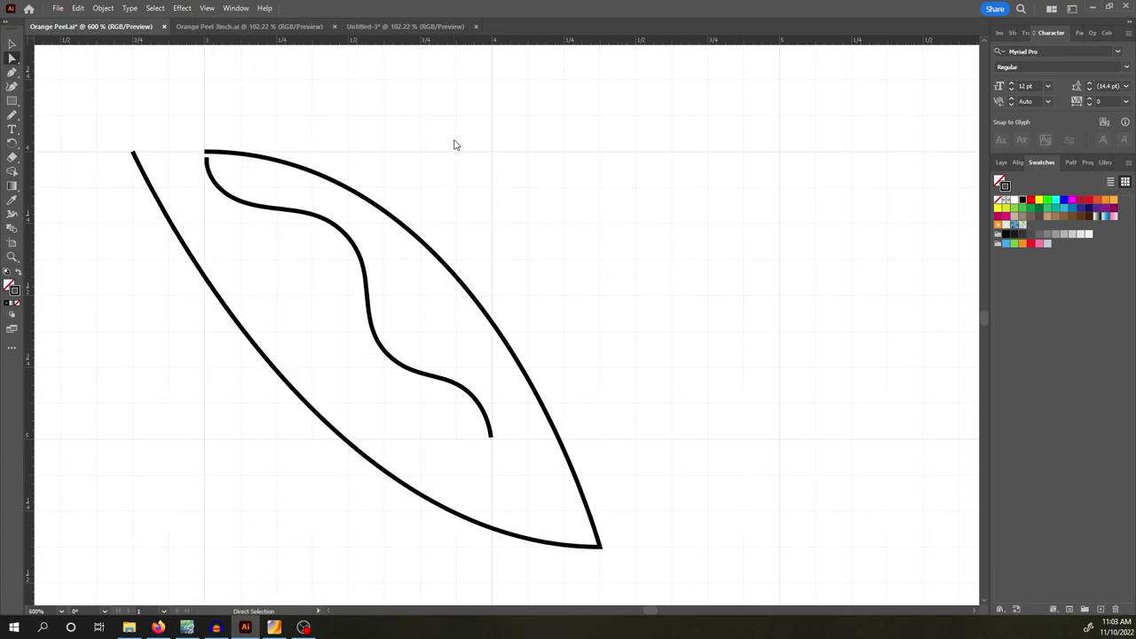
{"action": "left_click", "coordinate": [208, 165]}
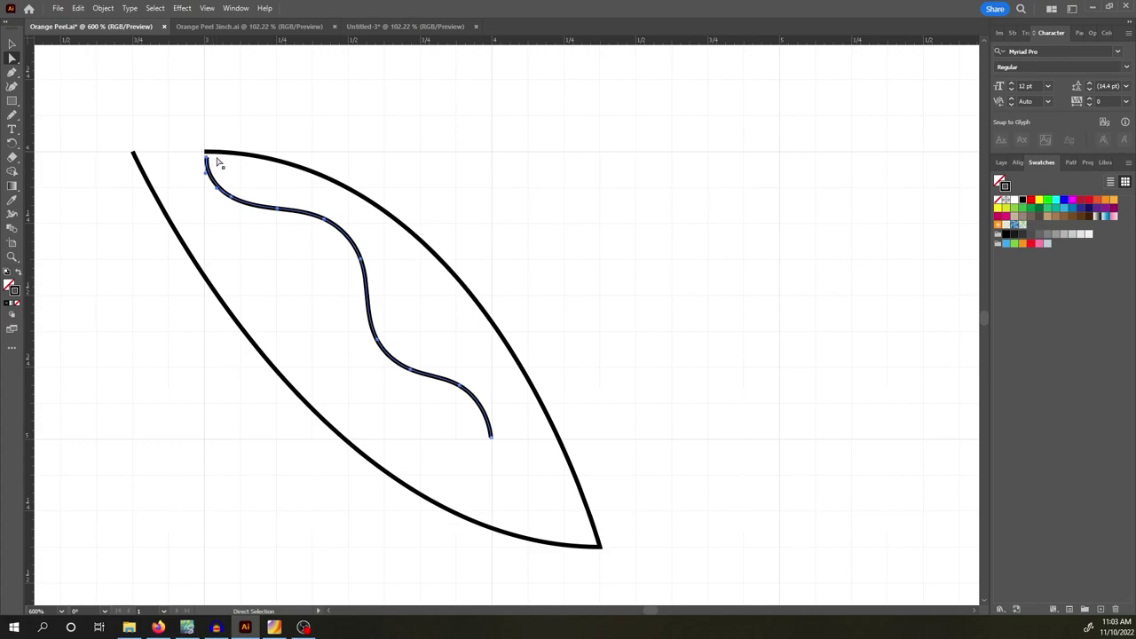
{"action": "left_click_drag", "start_coordinate": [216, 159], "coordinate": [217, 118]}
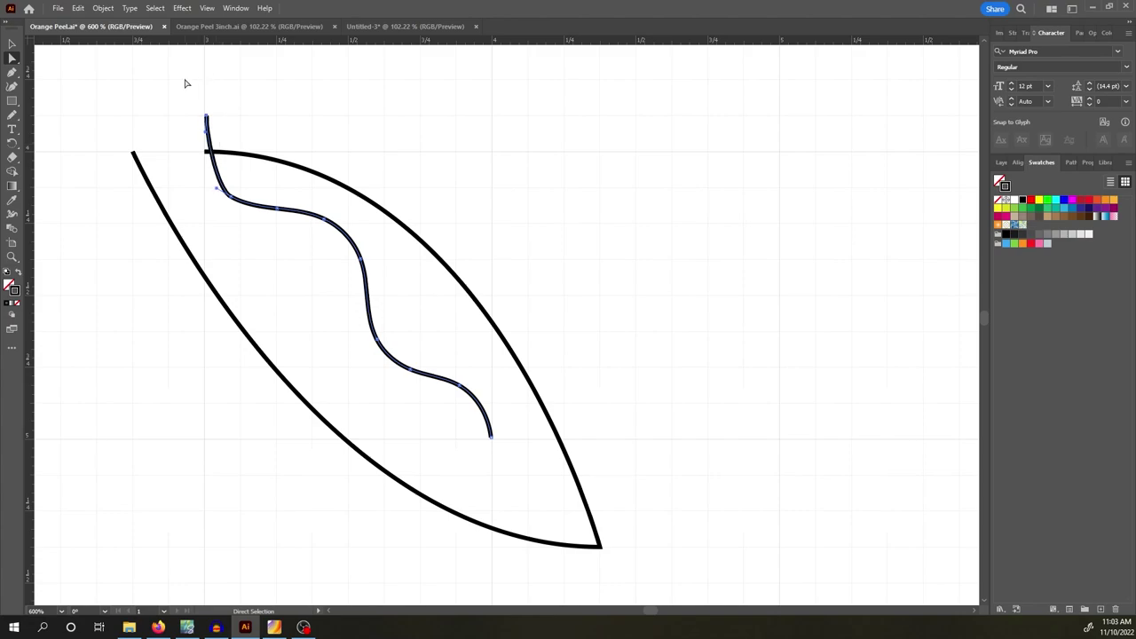
{"action": "key", "text": "ctrl+z"}
{"action": "key", "text": "ctrl+z"}
{"action": "key", "text": "ctrl+shift+z"}
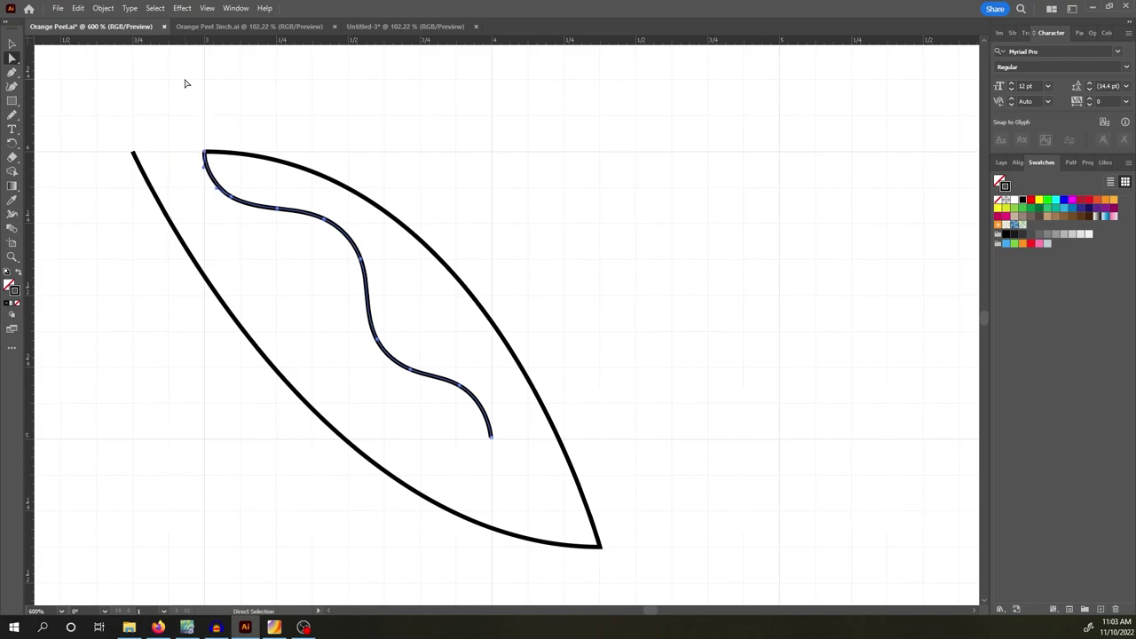
{"action": "left_click", "coordinate": [222, 142]}
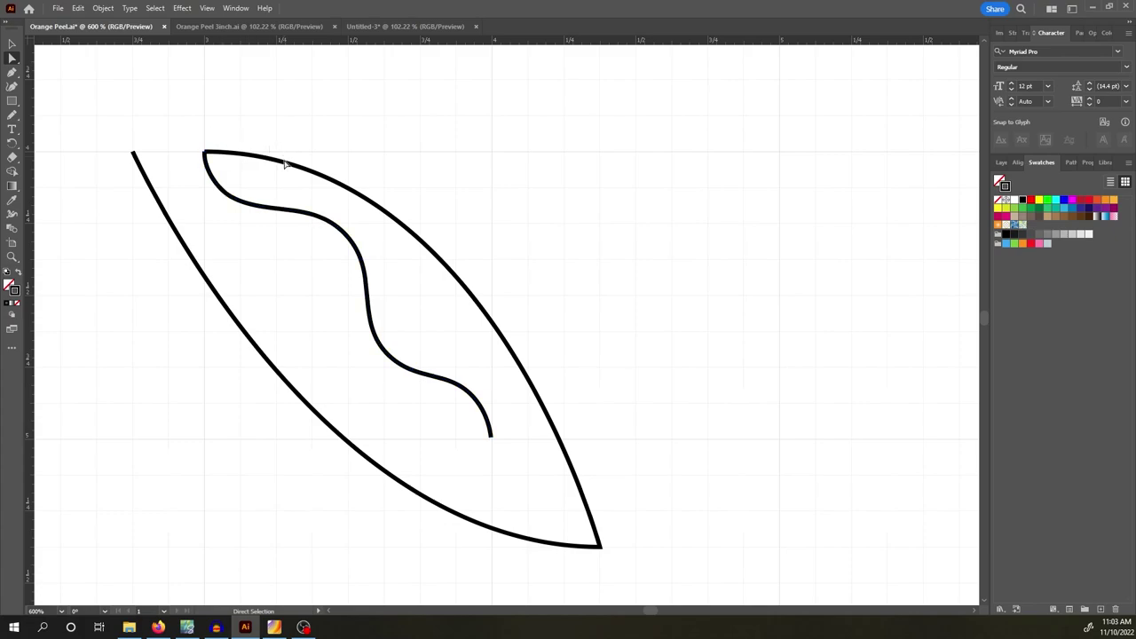
- Join the wavy line to the leaf's upper curve at their overlapping anchor points and select the combined path
{"action": "left_click", "coordinate": [11, 44]}
{"action": "left_click", "coordinate": [311, 170]}
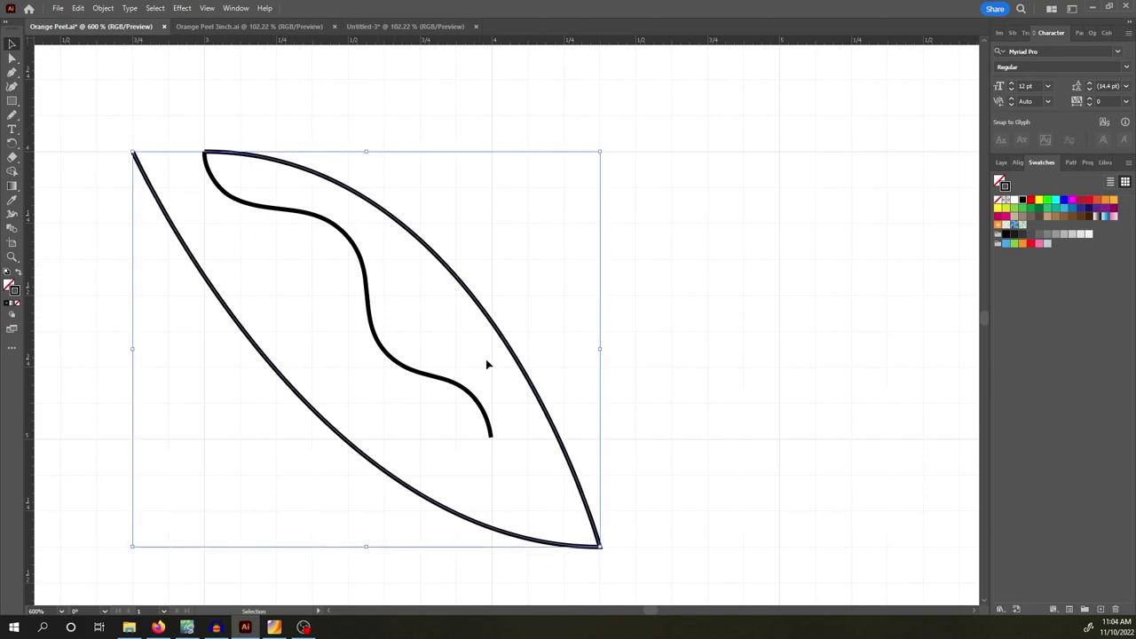
{"action": "left_click", "coordinate": [226, 136]}
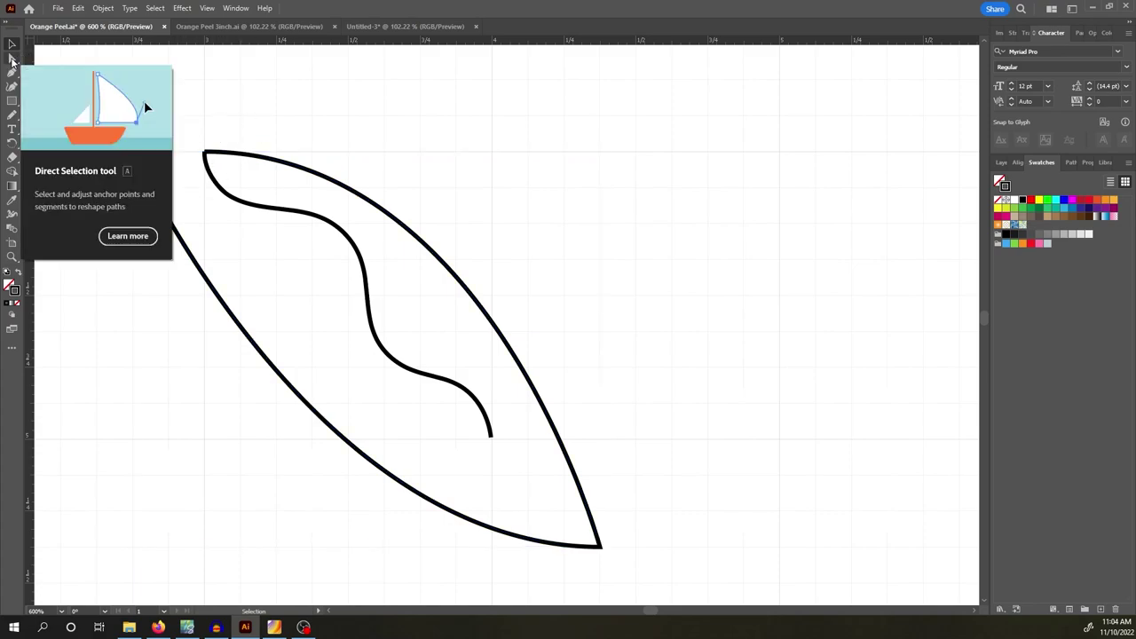
{"action": "left_click", "coordinate": [11, 59]}
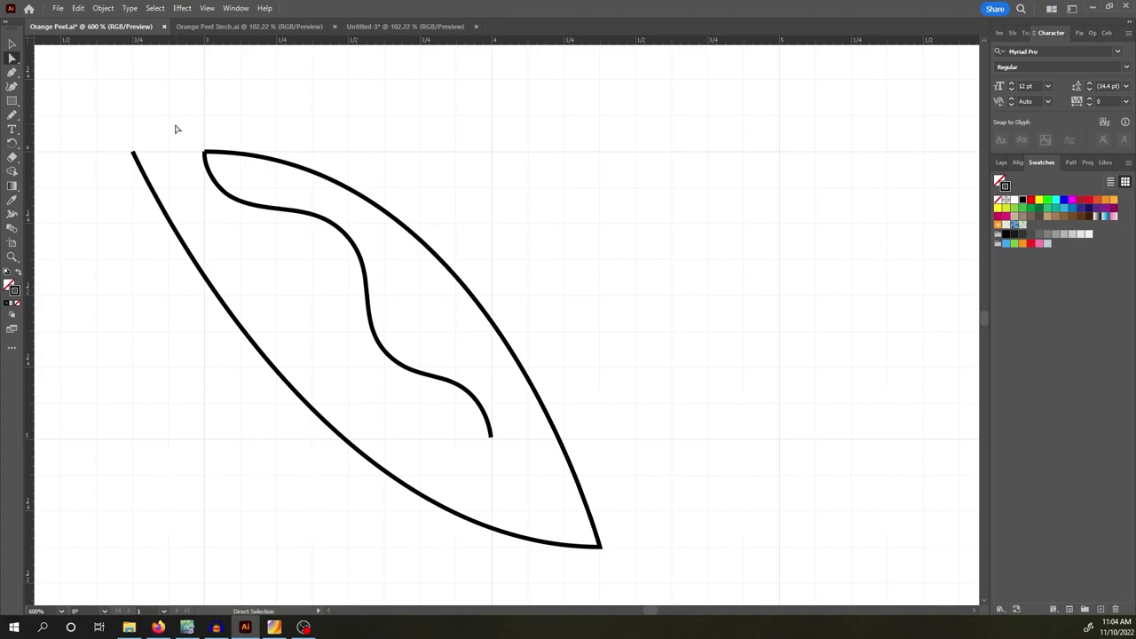
{"action": "left_click_drag", "start_coordinate": [175, 124], "coordinate": [242, 187]}
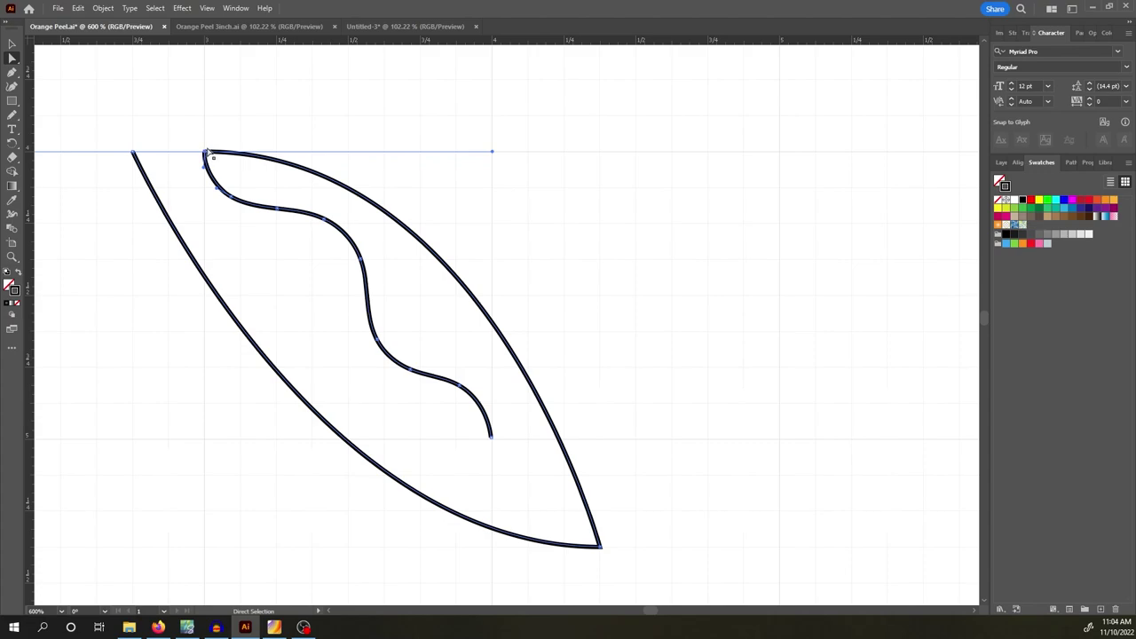
{"action": "right_click", "coordinate": [208, 156]}
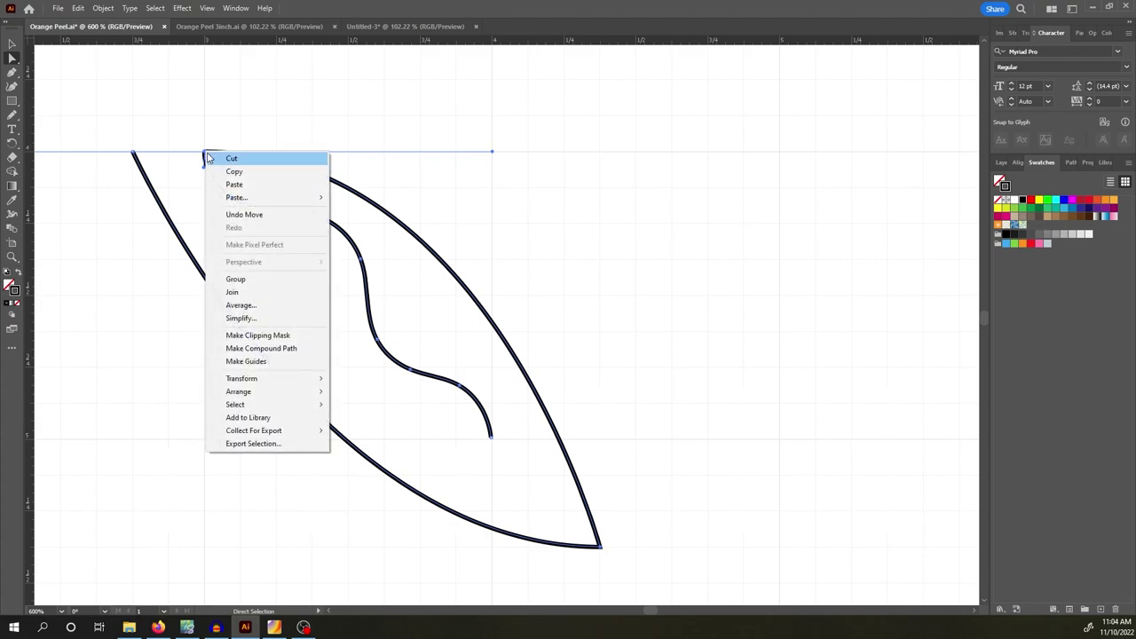
{"action": "left_click", "coordinate": [255, 294]}
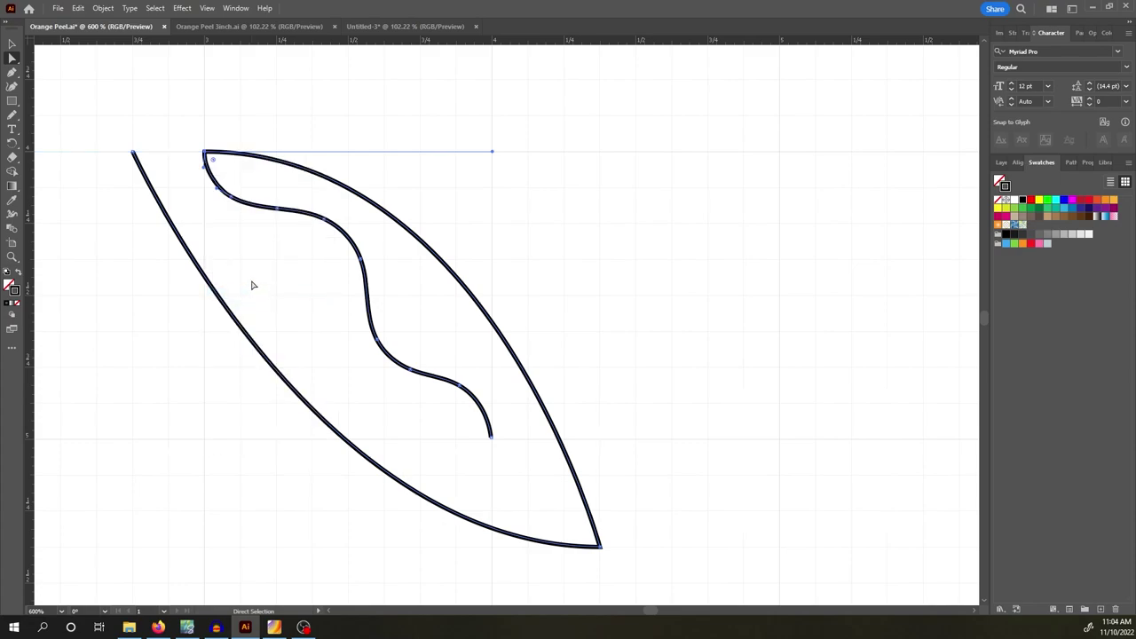
{"action": "left_click", "coordinate": [12, 43]}
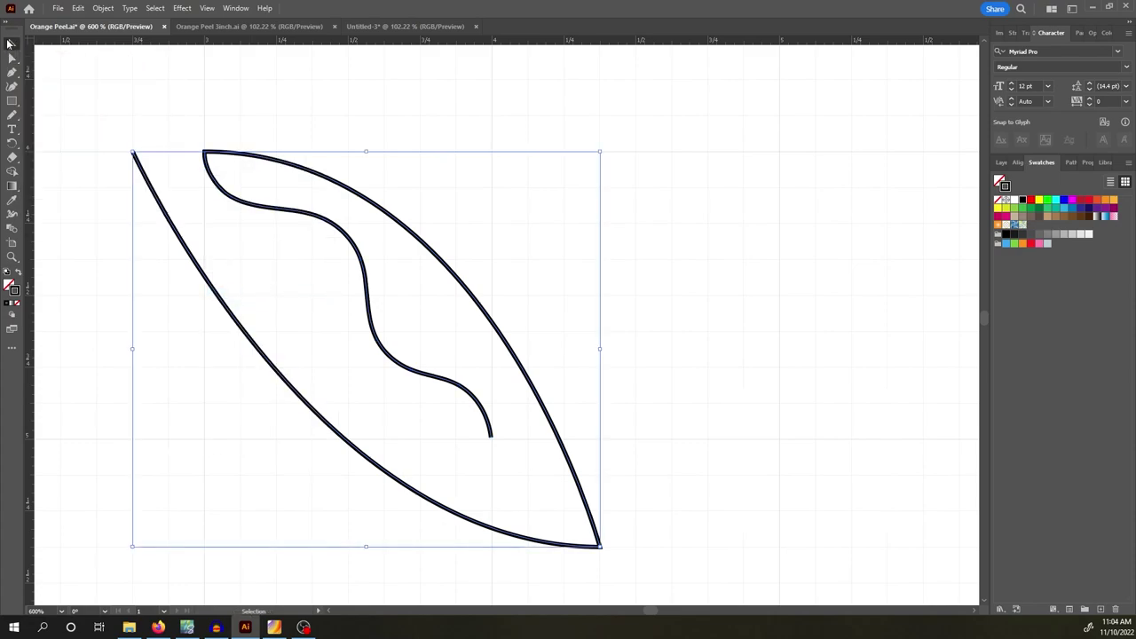
{"action": "left_click", "coordinate": [321, 121]}
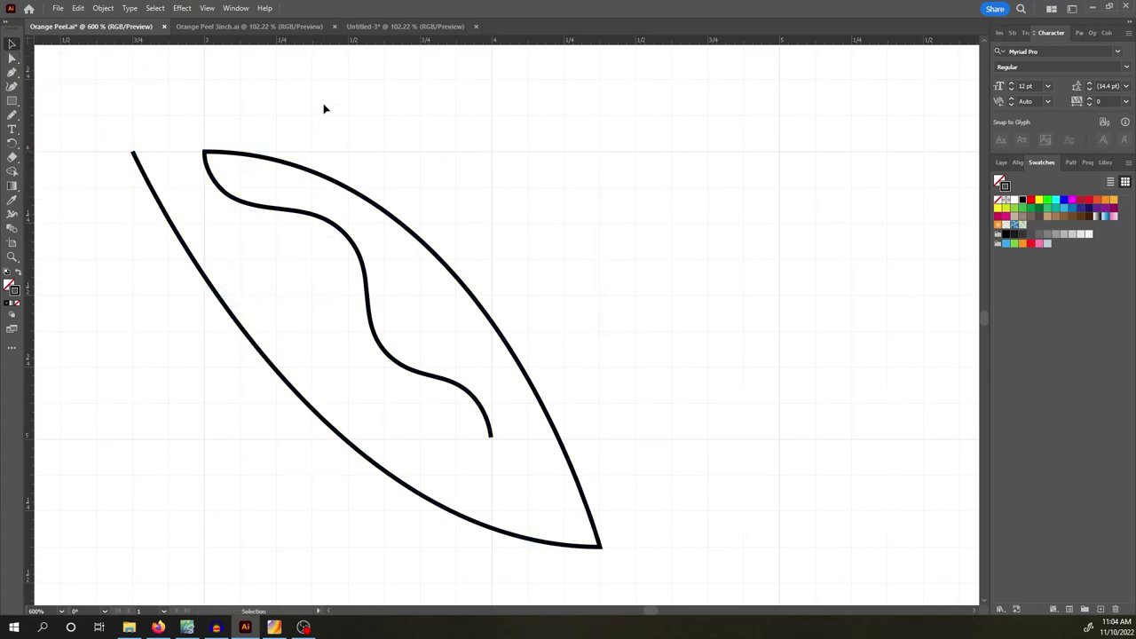
{"action": "left_click", "coordinate": [317, 176]}
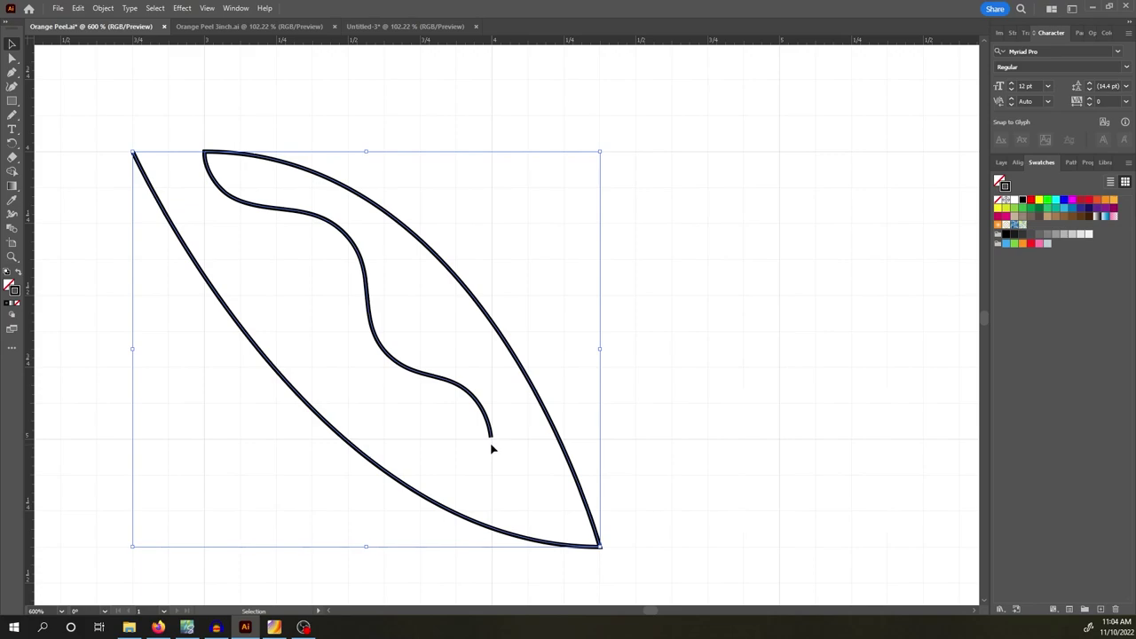
- Nudge only the wavy line's lower end anchor point down about 1/4 inch
{"action": "left_click", "coordinate": [12, 59]}
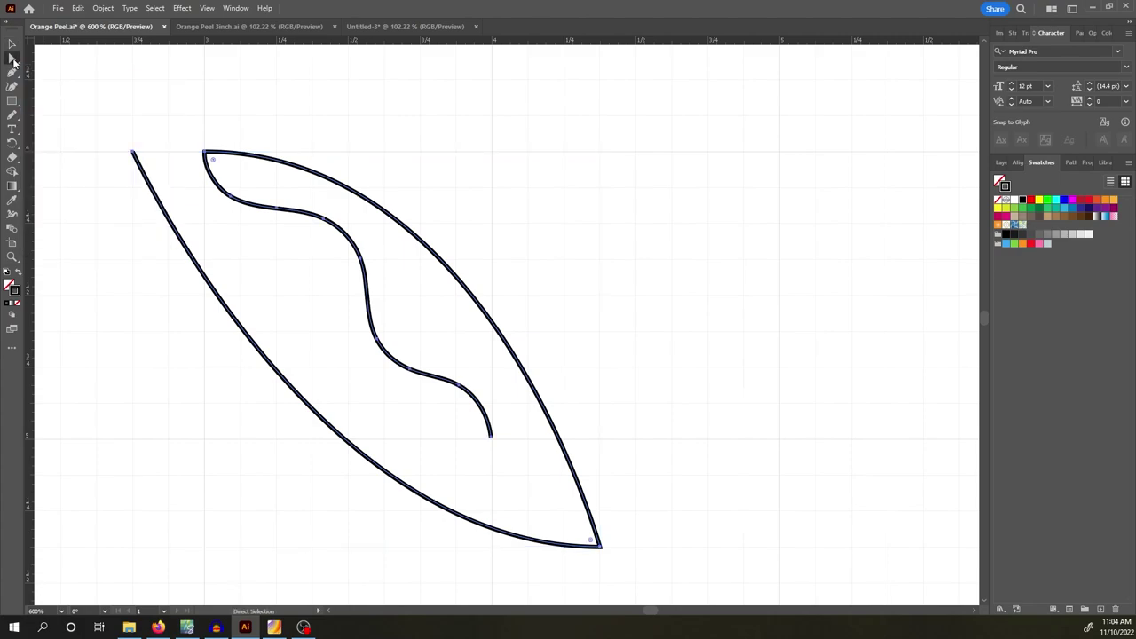
{"action": "left_click", "coordinate": [492, 440]}
{"action": "key", "text": "Down"}
{"action": "key", "text": "Down"}
{"action": "key", "text": "Down"}
{"action": "key", "text": "Down"}
{"action": "key", "text": "Down"}
{"action": "key", "text": "Down"}
{"action": "key", "text": "Down"}
{"action": "key", "text": "Down"}
{"action": "key", "text": "Down"}
{"action": "key", "text": "Down"}
{"action": "key", "text": "Down"}
{"action": "key", "text": "Down"}
{"action": "key", "text": "Down"}
{"action": "key", "text": "Down"}
{"action": "key", "text": "Down"}
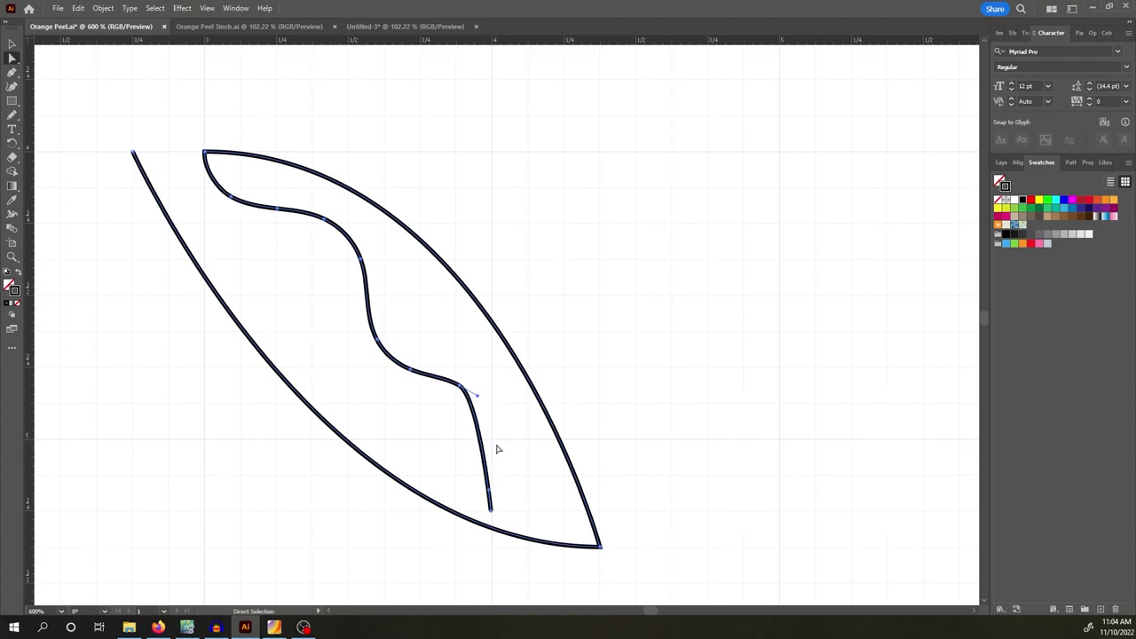
- Nudge the wavy line's end anchor back up to the 5-inch grid line and about 1/8 inch to the right
{"action": "key", "text": "Up"}
{"action": "key", "text": "Up"}
{"action": "key", "text": "Up"}
{"action": "key", "text": "Up"}
{"action": "key", "text": "Up"}
{"action": "key", "text": "Up"}
{"action": "key", "text": "Up"}
{"action": "key", "text": "Up"}
{"action": "key", "text": "Up"}
{"action": "key", "text": "Up"}
{"action": "key", "text": "Up"}
{"action": "key", "text": "Up"}
{"action": "key", "text": "Up"}
{"action": "key", "text": "Up"}
{"action": "key", "text": "Up"}
{"action": "key", "text": "Right"}
{"action": "key", "text": "Right"}
{"action": "key", "text": "Right"}
{"action": "key", "text": "Right"}
{"action": "key", "text": "Right"}
{"action": "key", "text": "Right"}
{"action": "key", "text": "Right"}
{"action": "key", "text": "Right"}
{"action": "key", "text": "Right"}
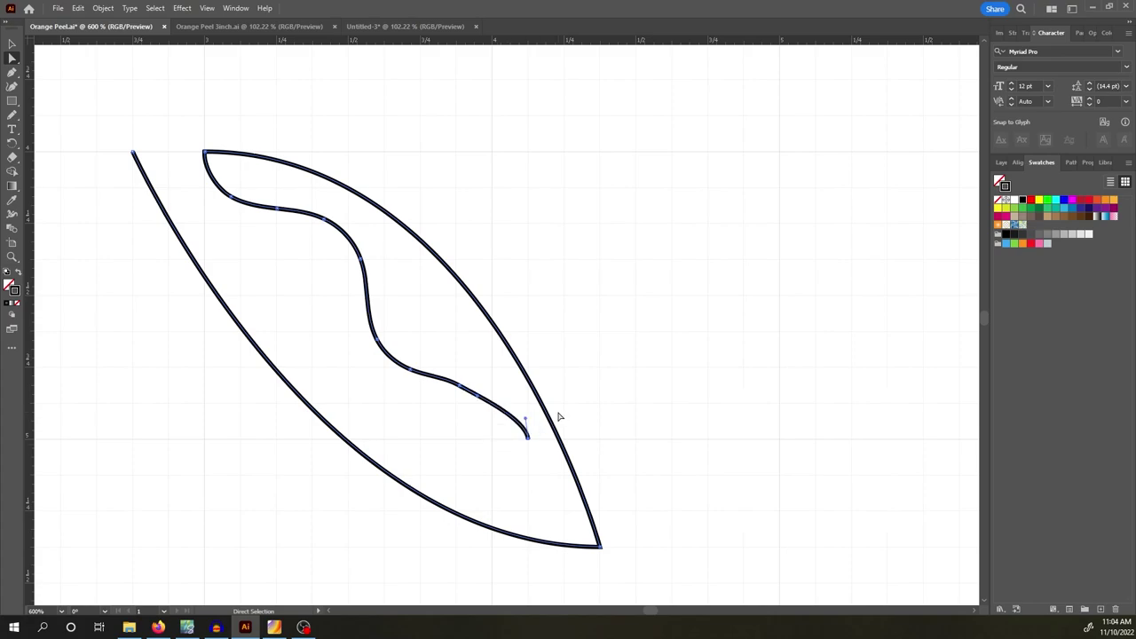
- Nudge the wavy line's end anchor left onto the 4-inch, 5-inch grid point
{"action": "key", "text": "Left"}
{"action": "key", "text": "Left"}
{"action": "key", "text": "Left"}
{"action": "key", "text": "Left"}
{"action": "key", "text": "Left"}
{"action": "key", "text": "Left"}
{"action": "key", "text": "Left"}
{"action": "key", "text": "Left"}
{"action": "key", "text": "Left"}
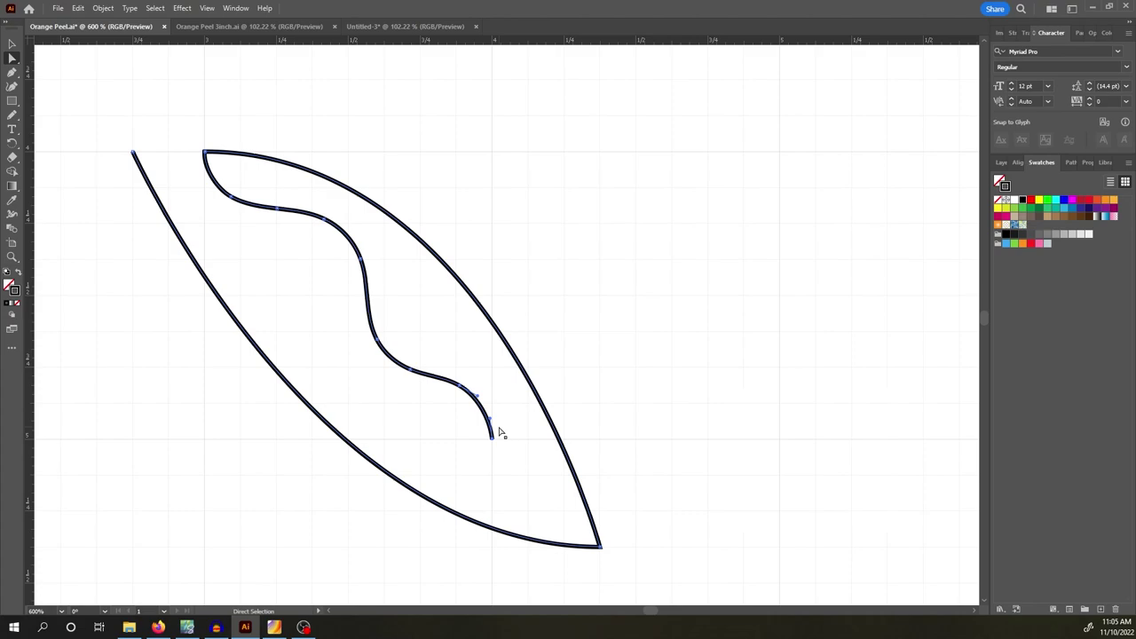
- Move the leaf's open upper-left anchor point 0.25 inch right onto the 3-inch, 4-inch grid point
{"action": "key", "text": "ctrl+minus"}
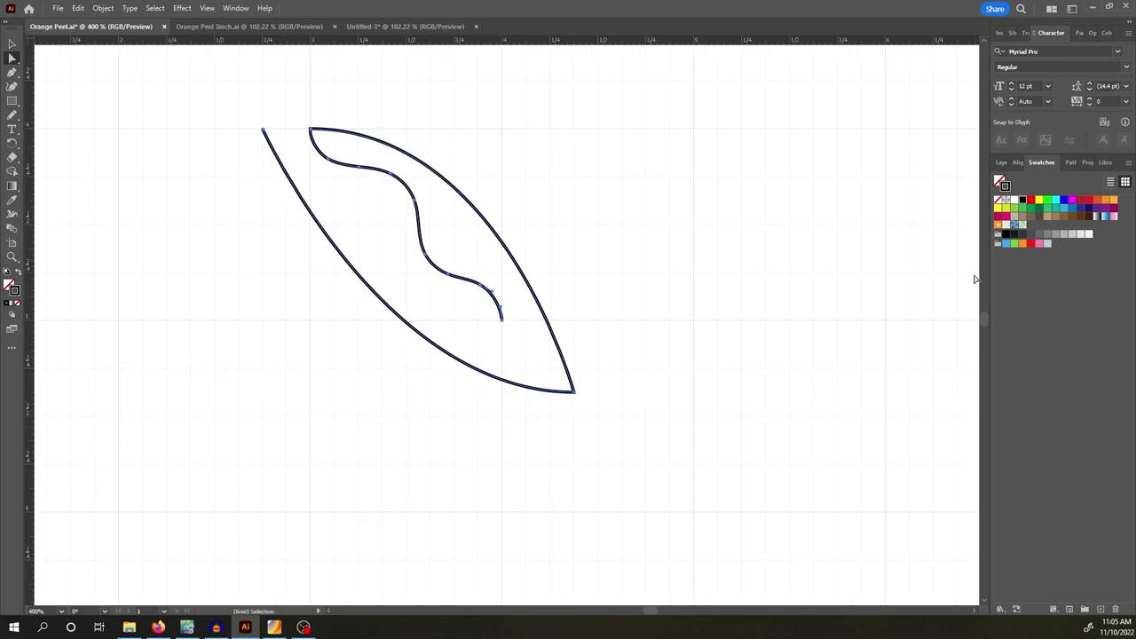
{"action": "scroll", "coordinate": [987, 321], "scroll_direction": "up", "scroll_amount": 2}
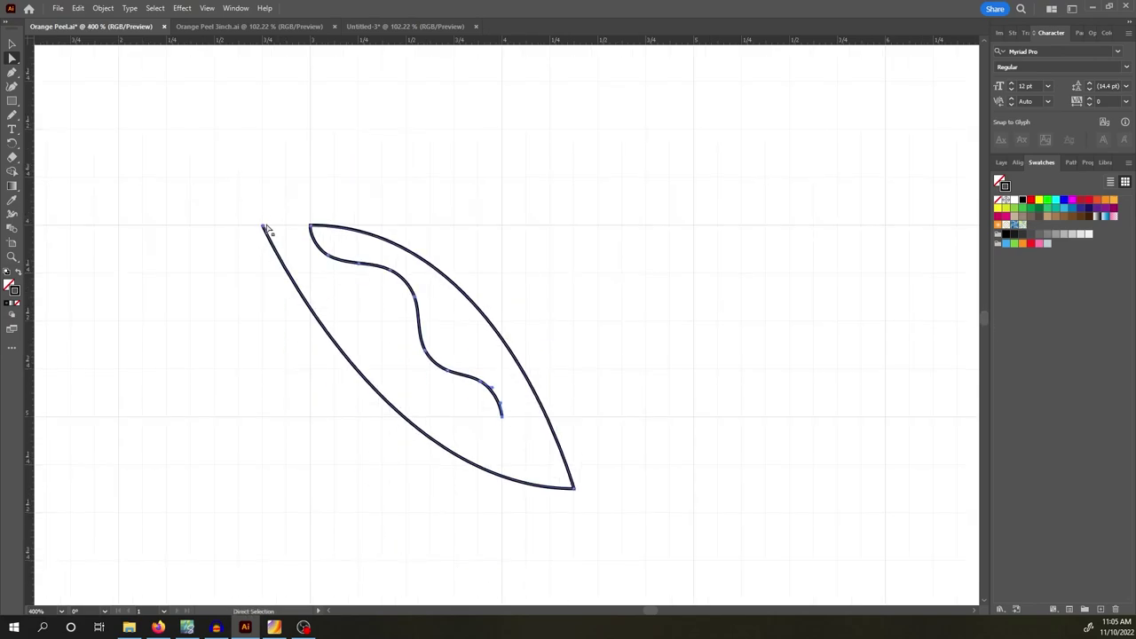
{"action": "left_click", "coordinate": [264, 228]}
{"action": "left_click_drag", "start_coordinate": [264, 228], "coordinate": [310, 228]}
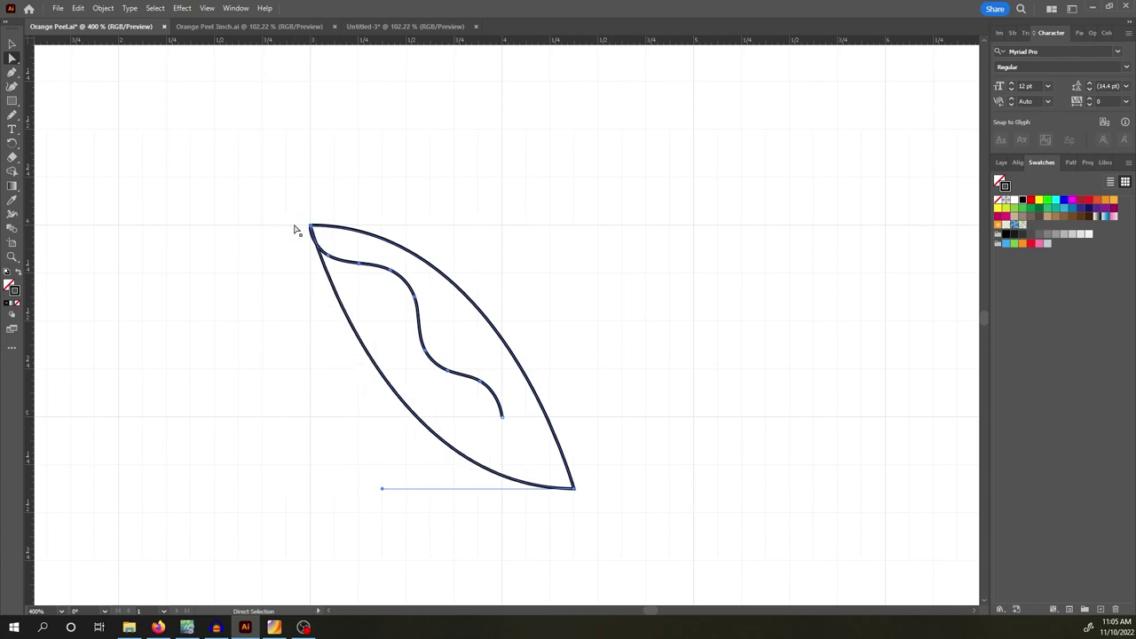
- Continue the wavy line's end with a Pen curve to the 5-inch, 4-inch grid point, using a 1-inch vertical handle, and remove its outgoing handle
{"action": "left_click", "coordinate": [11, 74]}
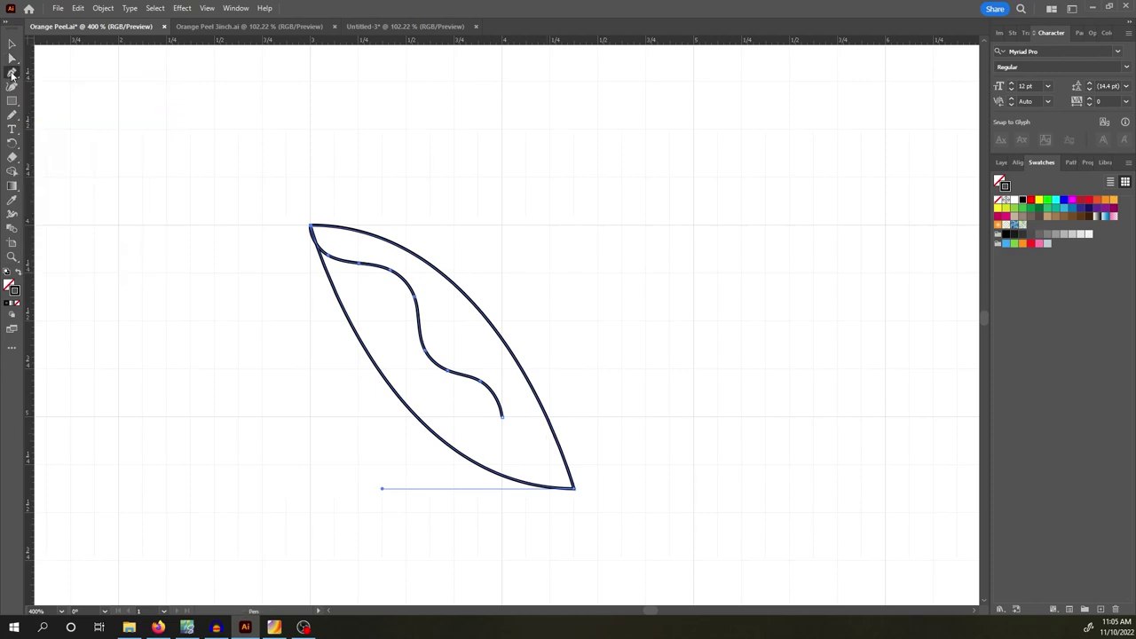
{"action": "left_click", "coordinate": [12, 45]}
{"action": "left_click", "coordinate": [559, 197]}
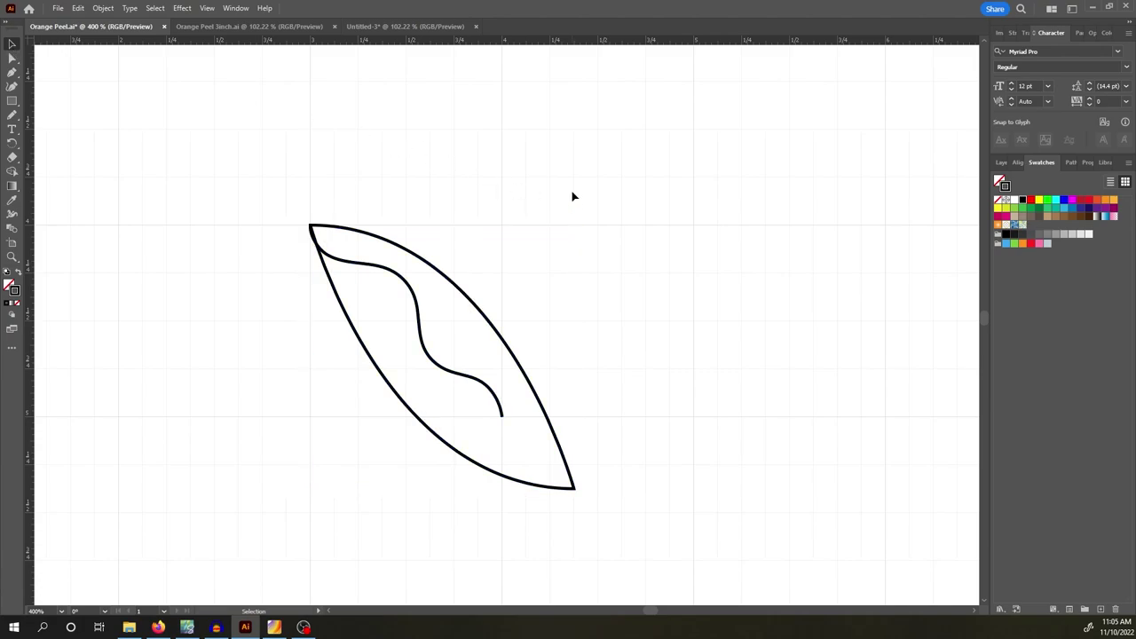
{"action": "left_click", "coordinate": [17, 75]}
{"action": "left_click", "coordinate": [502, 419]}
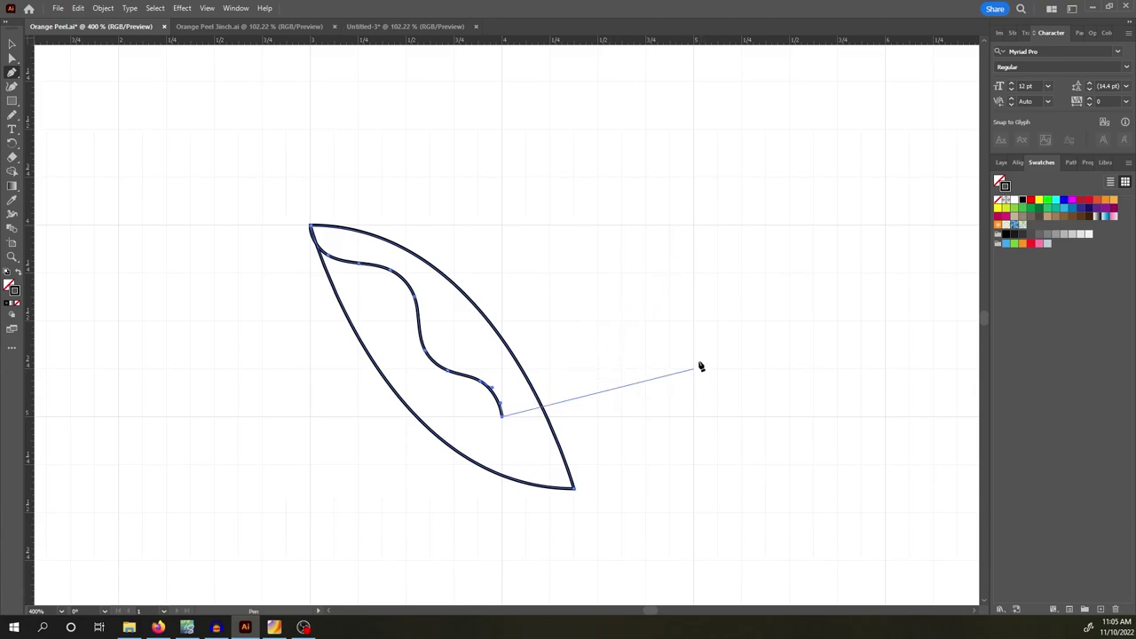
{"action": "mouse_move", "coordinate": [693, 210]}
{"action": "left_mouse_down"}
{"action": "mouse_move", "coordinate": [695, 43]}
{"action": "mouse_move", "coordinate": [698, 76]}
{"action": "left_mouse_up"}
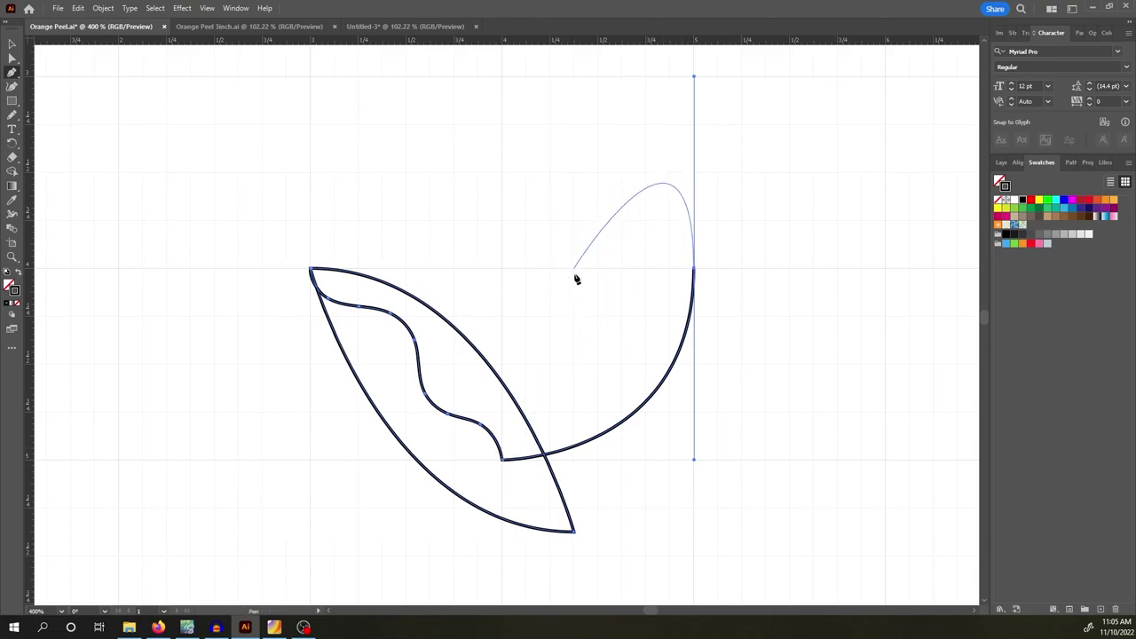
{"action": "left_click", "coordinate": [694, 268]}
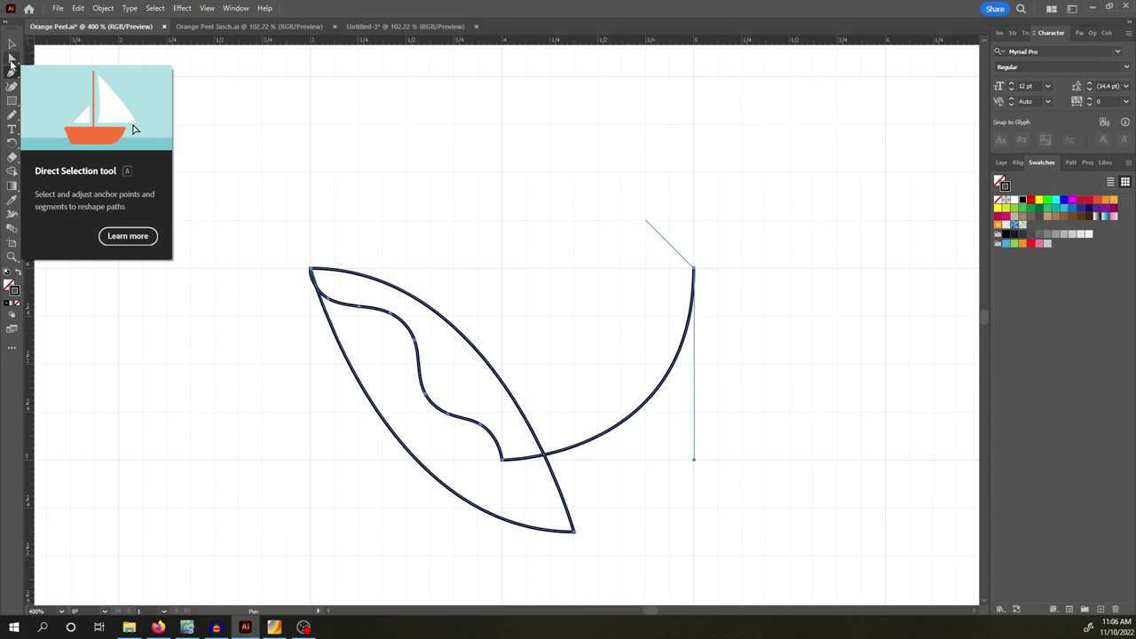
{"action": "left_click", "coordinate": [13, 58]}
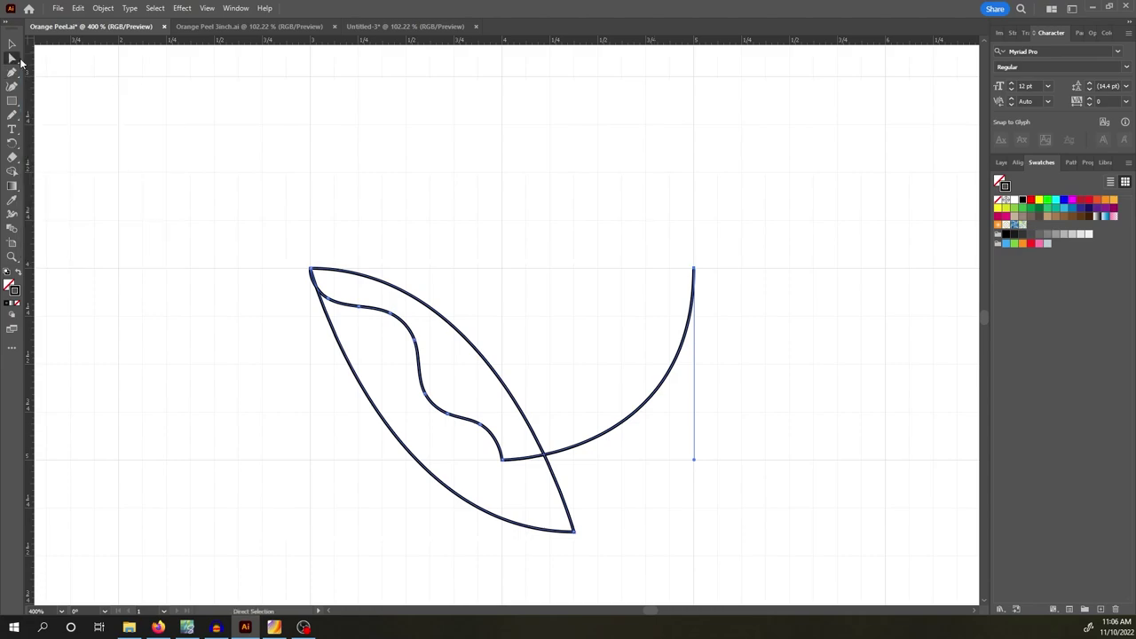
- Shift the right curve's lower corner anchor about 1/8 inch down and left, and add a Pen curve from its tip to the 4-inch, 5-inch grid point
{"action": "left_click", "coordinate": [500, 461]}
{"action": "left_click_drag", "start_coordinate": [501, 460], "coordinate": [479, 482]}
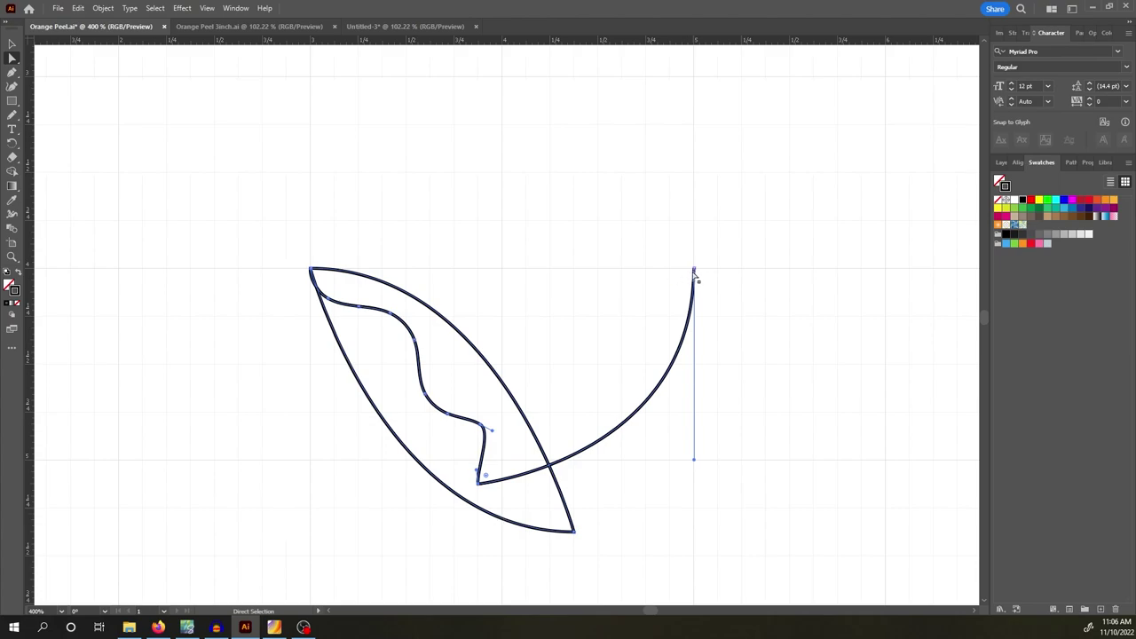
{"action": "left_click", "coordinate": [12, 72]}
{"action": "left_click", "coordinate": [694, 268]}
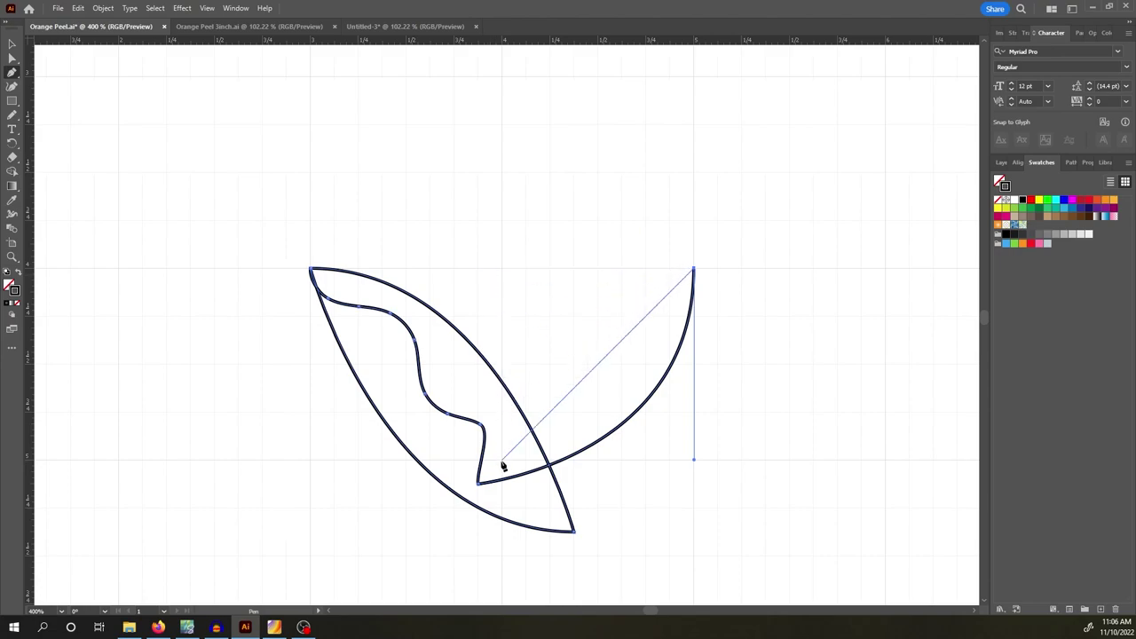
{"action": "left_click_drag", "start_coordinate": [502, 459], "coordinate": [497, 515]}
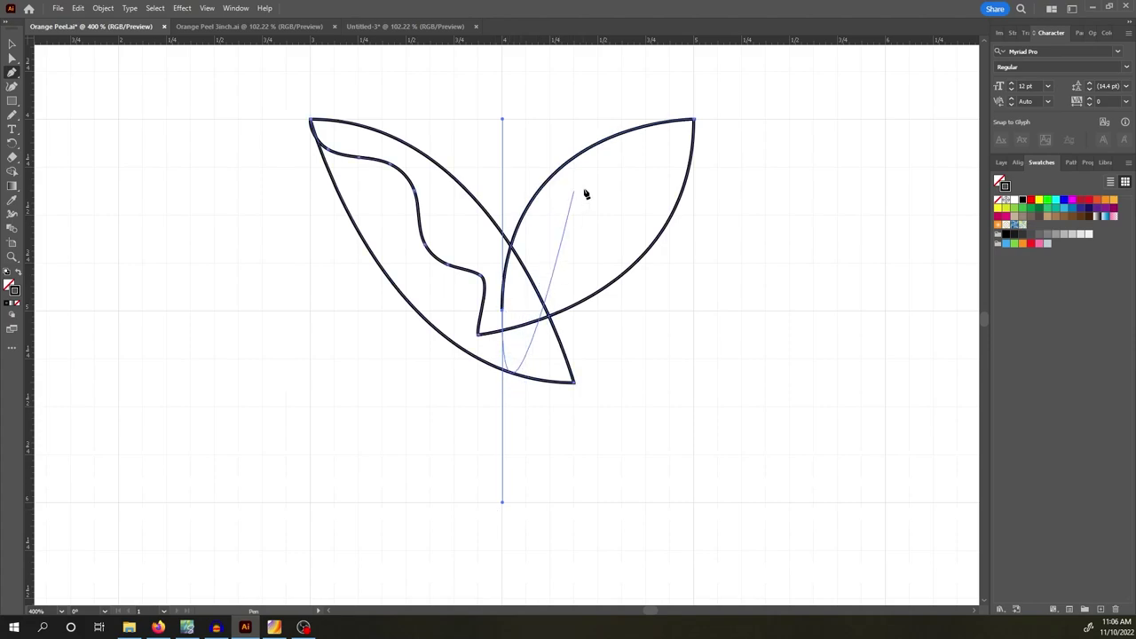
{"action": "key", "text": "Escape"}
{"action": "left_click", "coordinate": [13, 43]}
{"action": "left_click", "coordinate": [95, 160]}
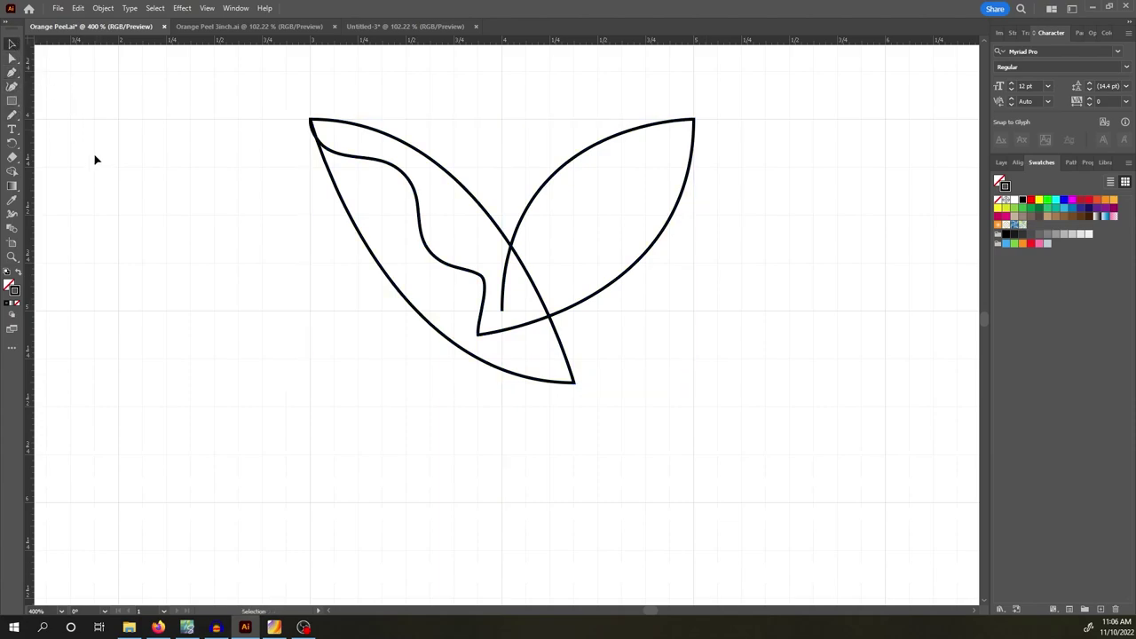
- Draw a freehand Pencil wave inside the right leaf from near the 4-inch, 5-inch grid point up to its upper tip
{"action": "left_click", "coordinate": [12, 116]}
{"action": "scroll", "coordinate": [984, 324], "scroll_direction": "up", "scroll_amount": 2}
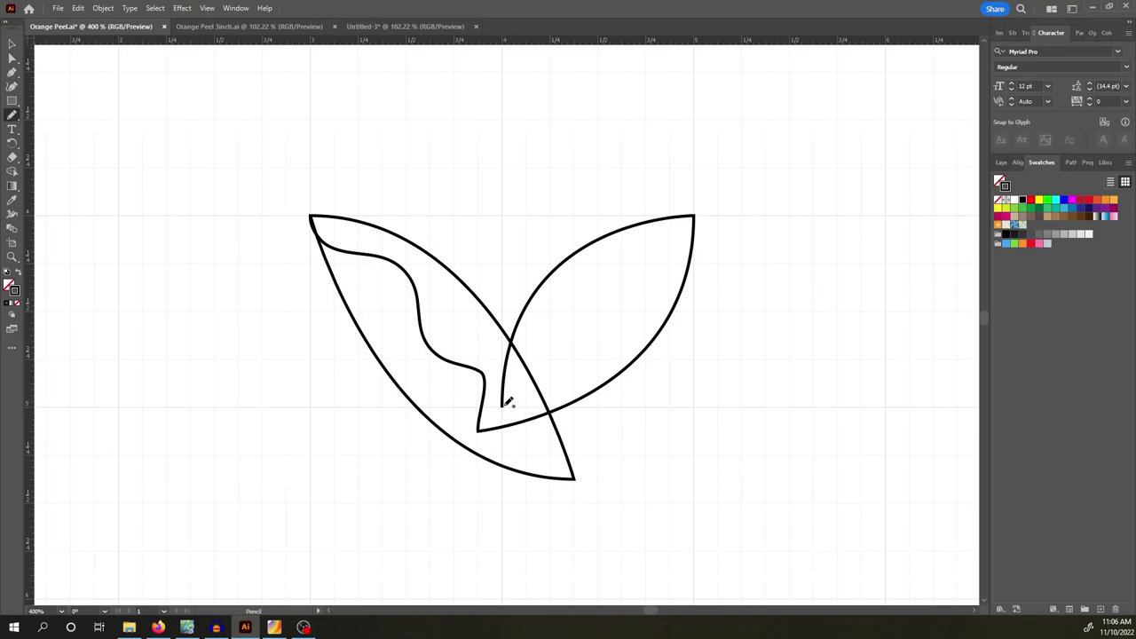
{"action": "mouse_move", "coordinate": [507, 404]}
{"action": "left_mouse_down"}
{"action": "mouse_move", "coordinate": [533, 385]}
{"action": "mouse_move", "coordinate": [545, 334]}
{"action": "mouse_move", "coordinate": [569, 319]}
{"action": "mouse_move", "coordinate": [604, 325]}
{"action": "mouse_move", "coordinate": [668, 227]}
{"action": "mouse_move", "coordinate": [695, 219]}
{"action": "left_mouse_up"}
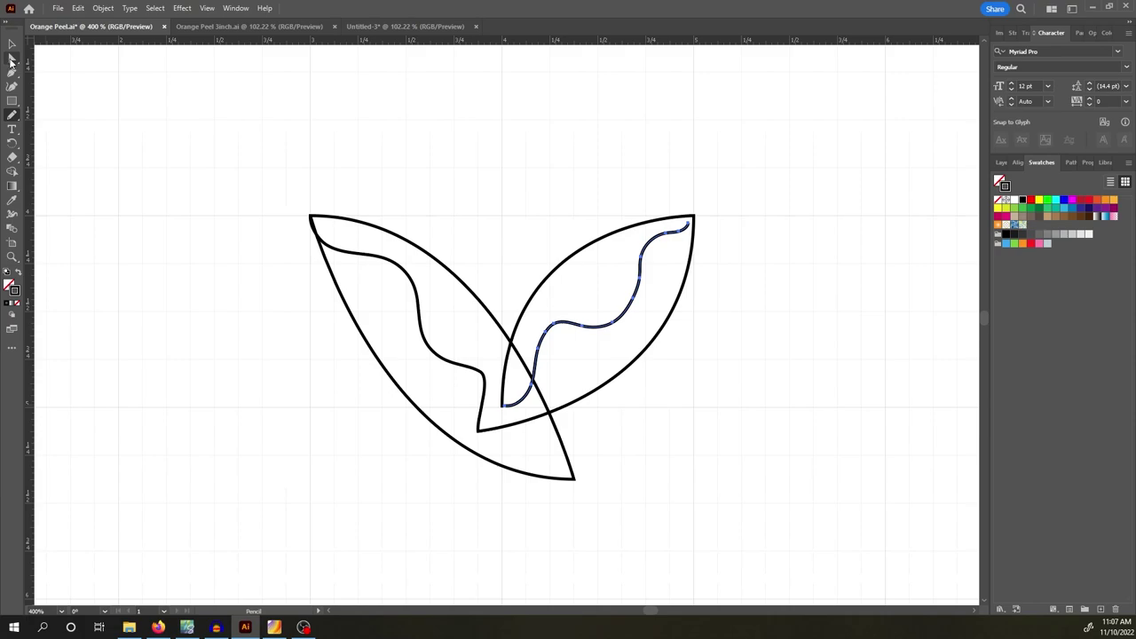
- Move the right leaf's wavy line by its lower end anchor onto the 4-inch, 5-inch grid point
{"action": "left_click", "coordinate": [11, 59]}
{"action": "left_click", "coordinate": [517, 246]}
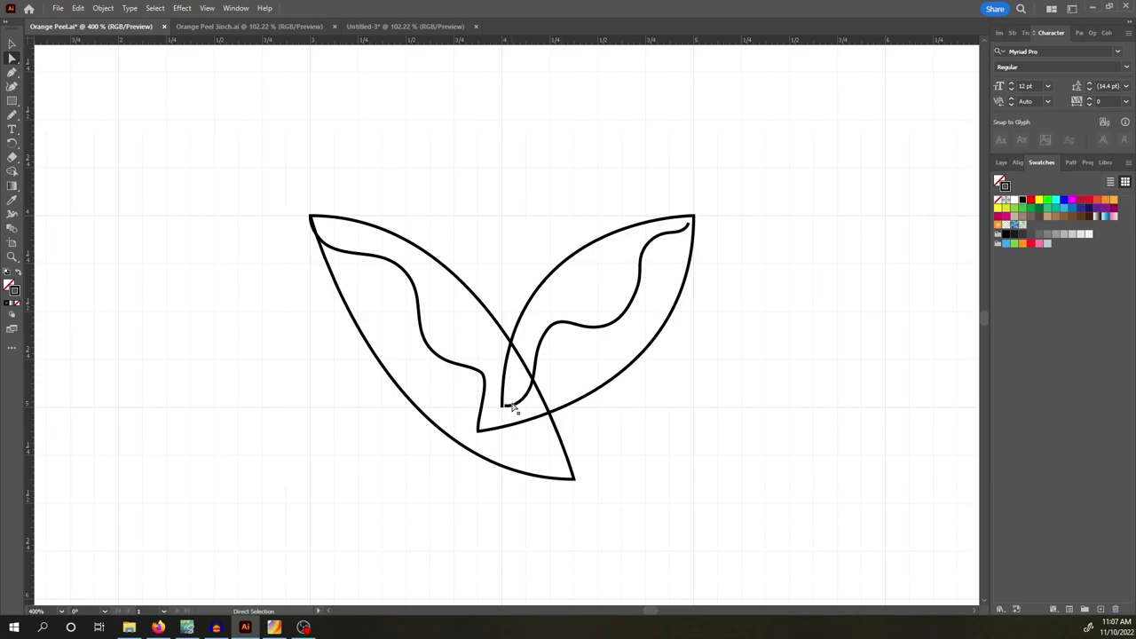
{"action": "key", "text": "ctrl+plus"}
{"action": "key", "text": "a"}
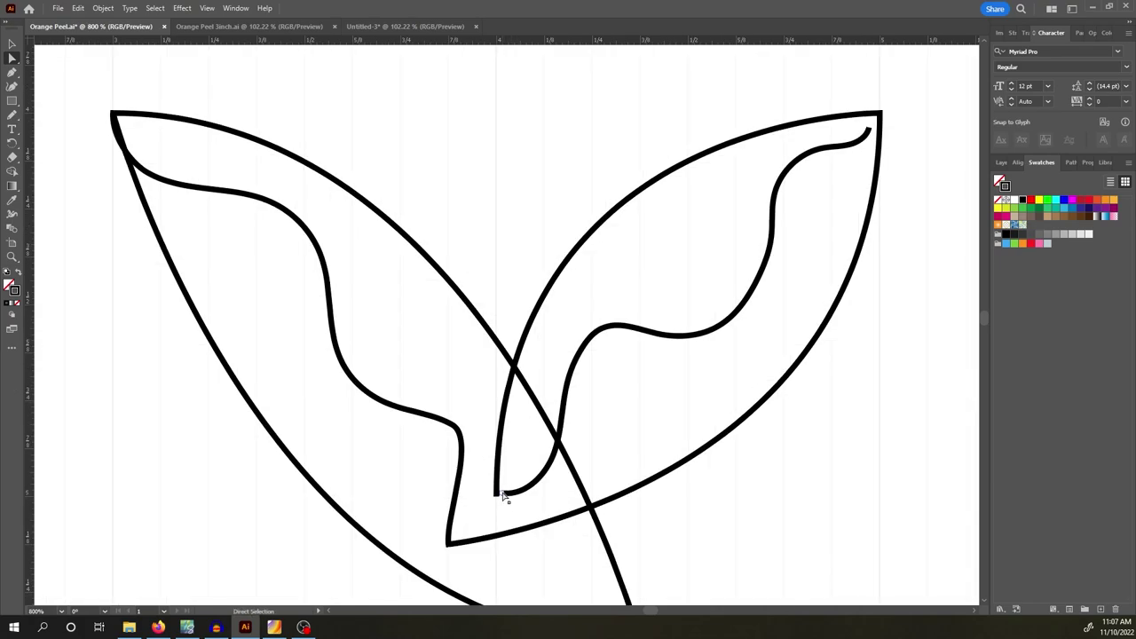
{"action": "left_click", "coordinate": [510, 496]}
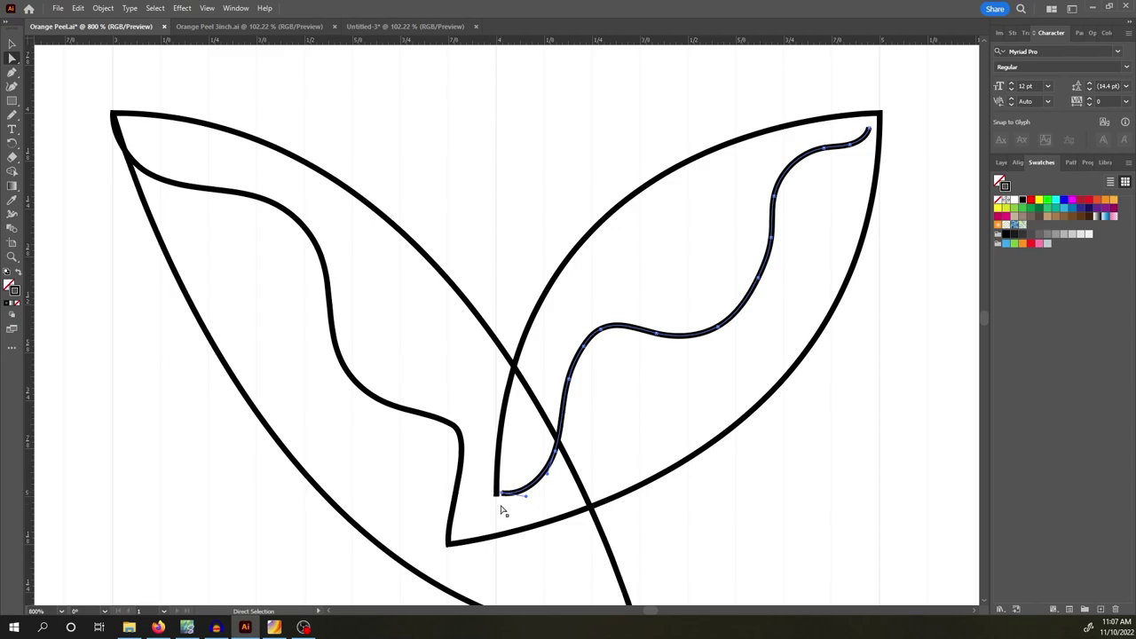
{"action": "key", "text": "ctrl+minus"}
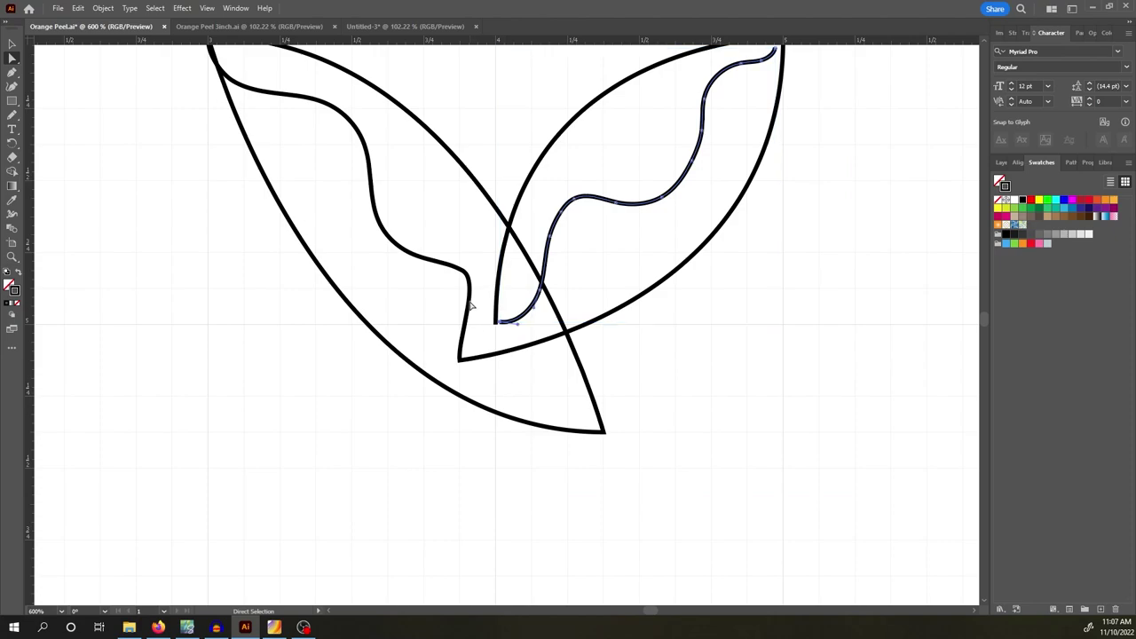
{"action": "scroll", "coordinate": [985, 317], "scroll_direction": "up", "scroll_amount": 3}
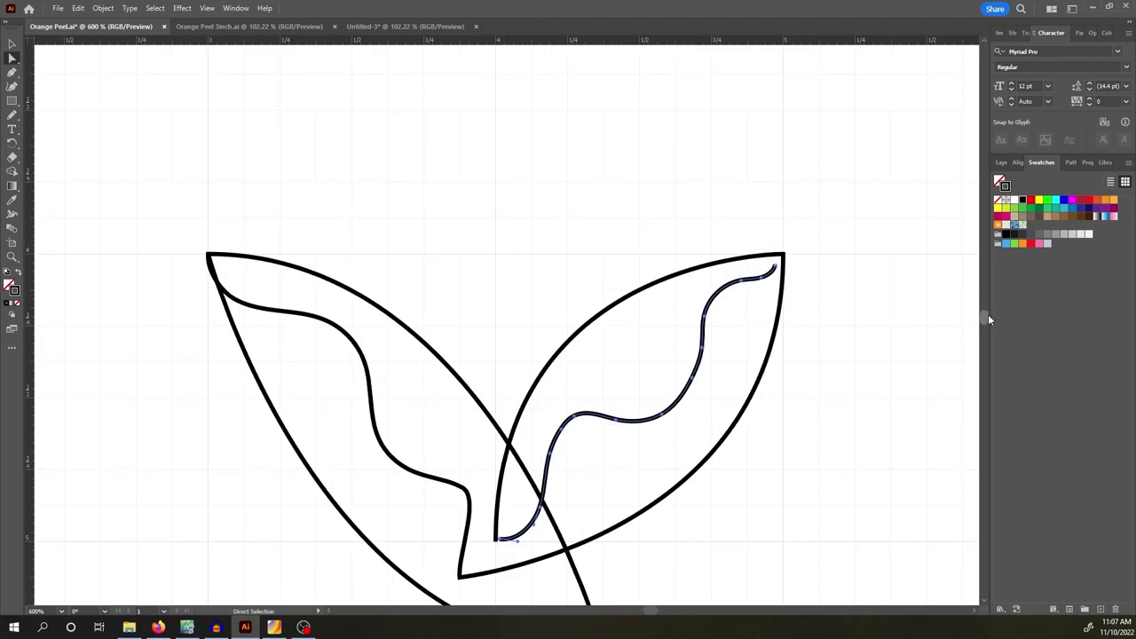
{"action": "left_click", "coordinate": [985, 607]}
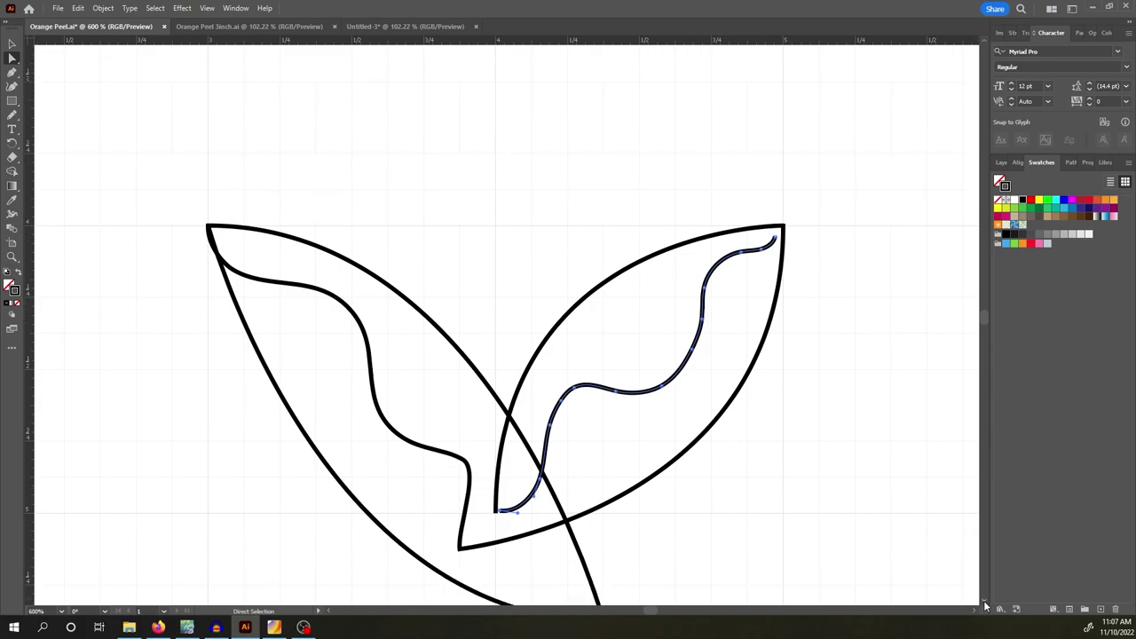
{"action": "scroll", "coordinate": [985, 604], "scroll_direction": "down", "scroll_amount": 2}
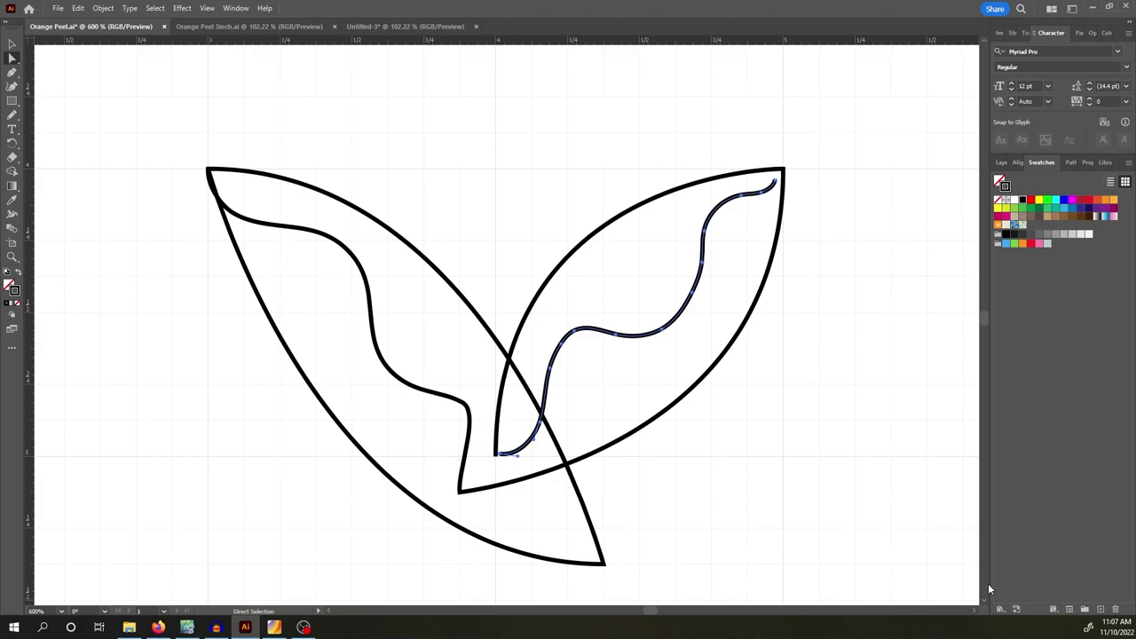
{"action": "left_click_drag", "start_coordinate": [495, 453], "coordinate": [497, 492]}
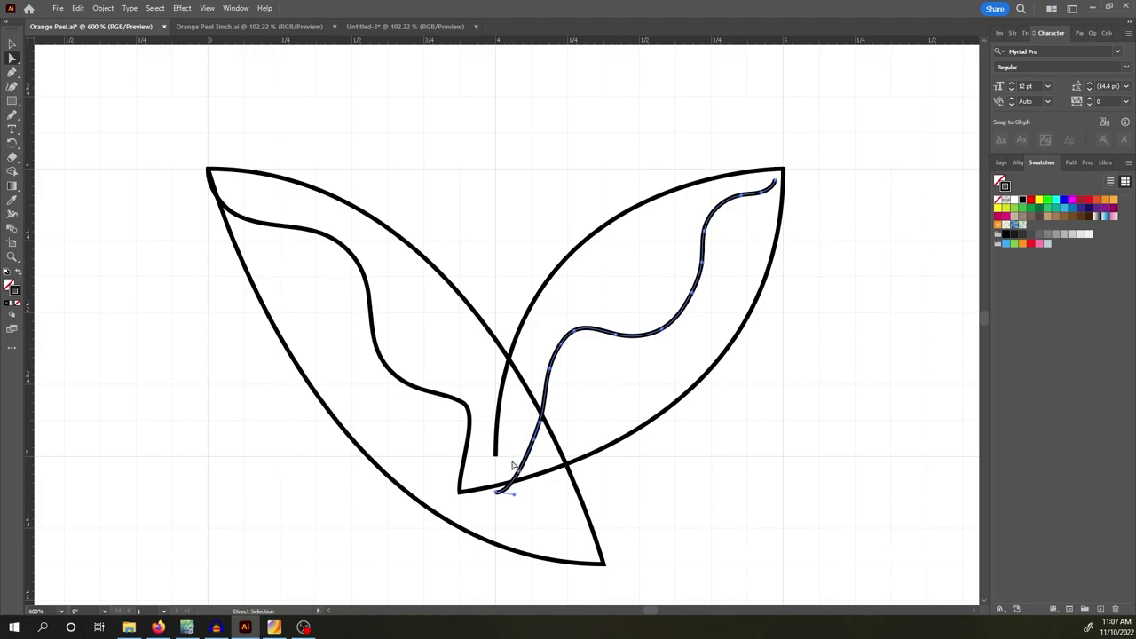
{"action": "key", "text": "ctrl+z"}
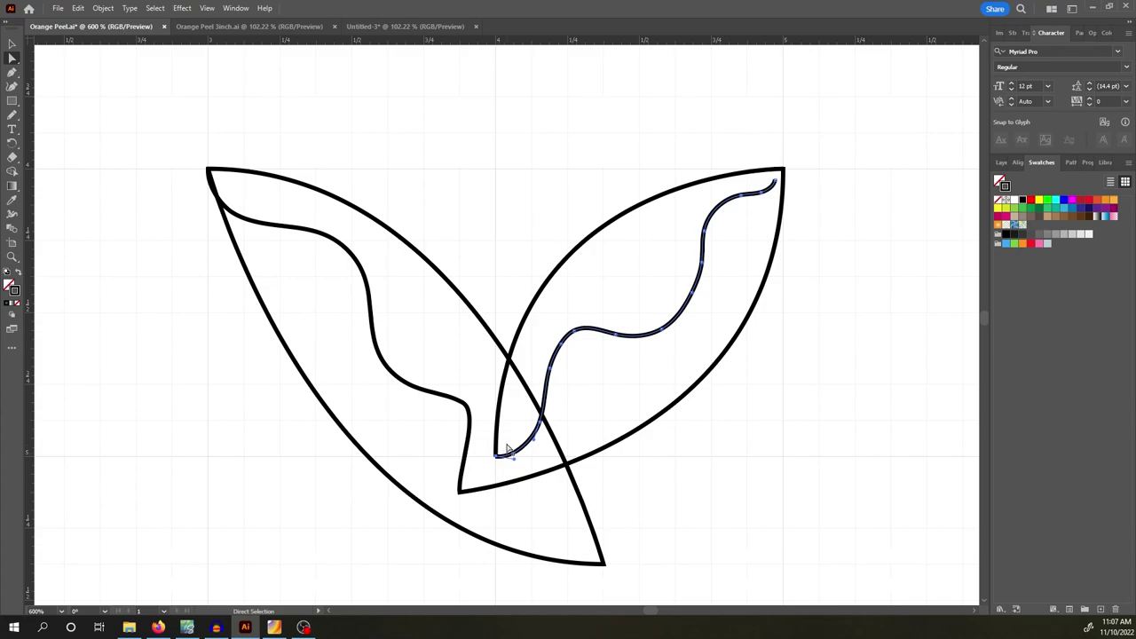
- Select the overlapping end anchors at the 4-inch, 5-inch grid point and join the wavy line to the leaf curve
{"action": "left_click", "coordinate": [502, 228]}
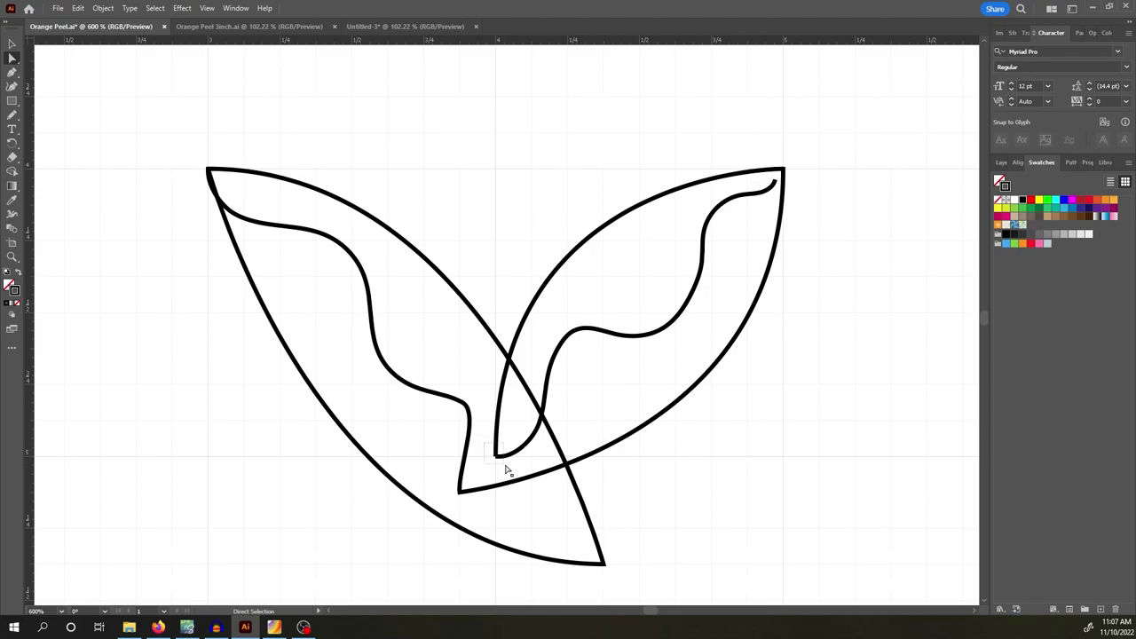
{"action": "key", "text": "ctrl+a"}
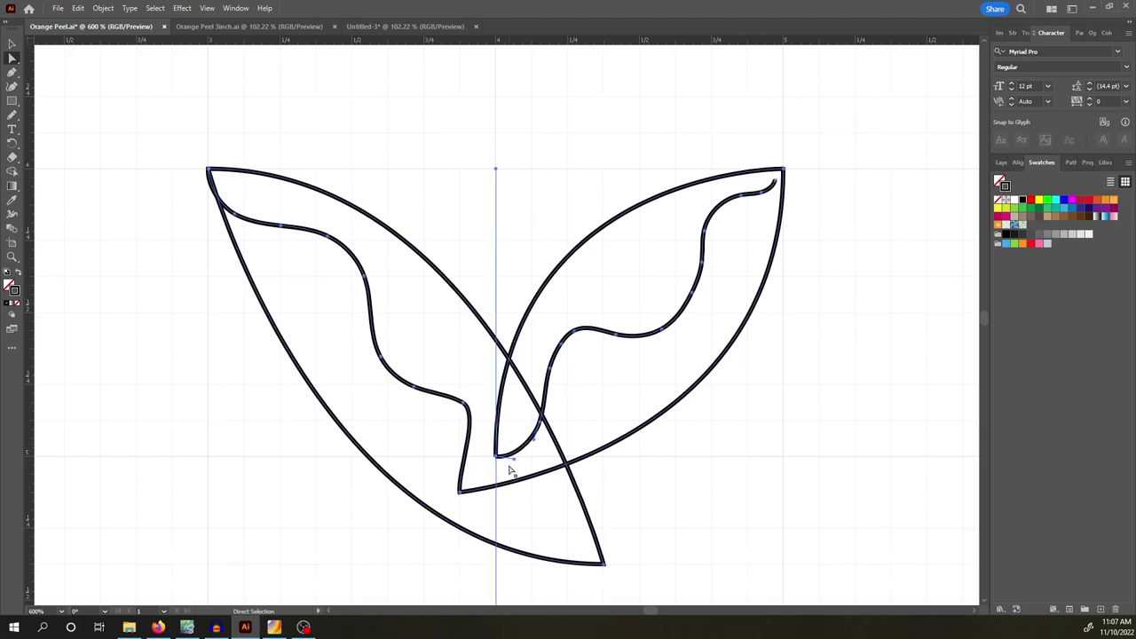
{"action": "right_click", "coordinate": [495, 456]}
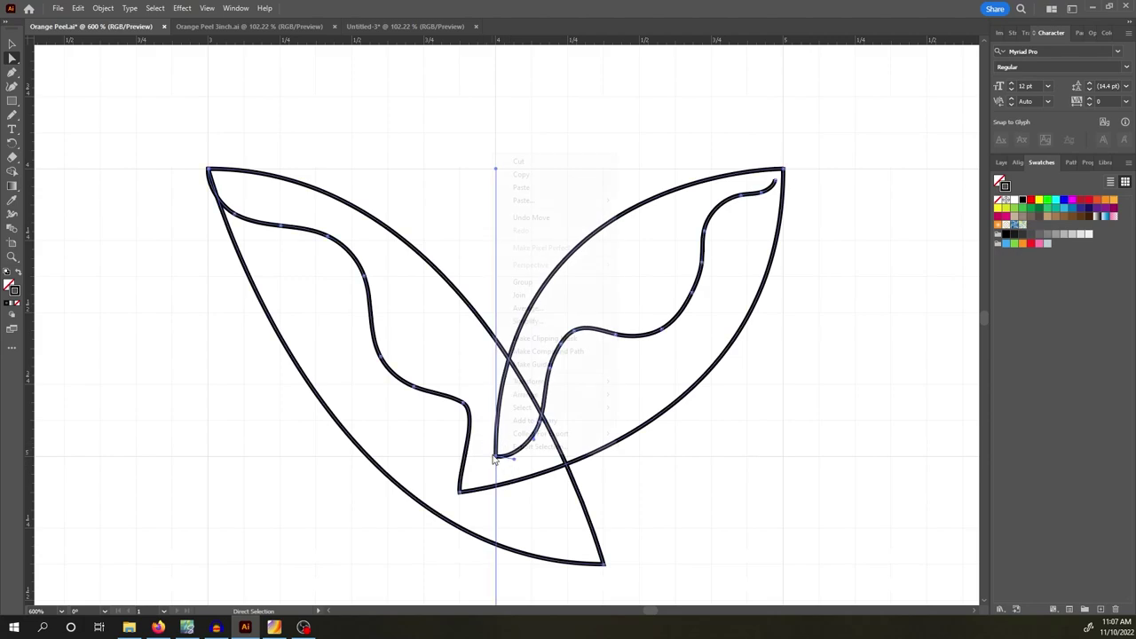
{"action": "left_click", "coordinate": [532, 295]}
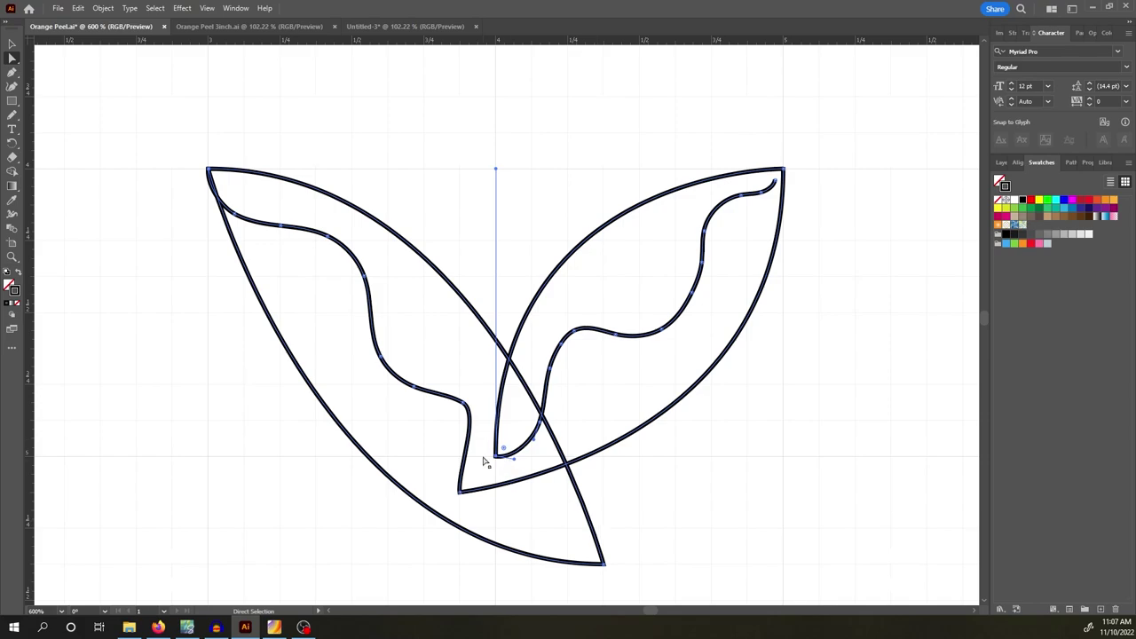
- Move the right leaf's offset lower corner anchor and the left leaf's lower tip onto the 4-inch, 5-inch grid point
{"action": "left_click_drag", "start_coordinate": [461, 490], "coordinate": [484, 475]}
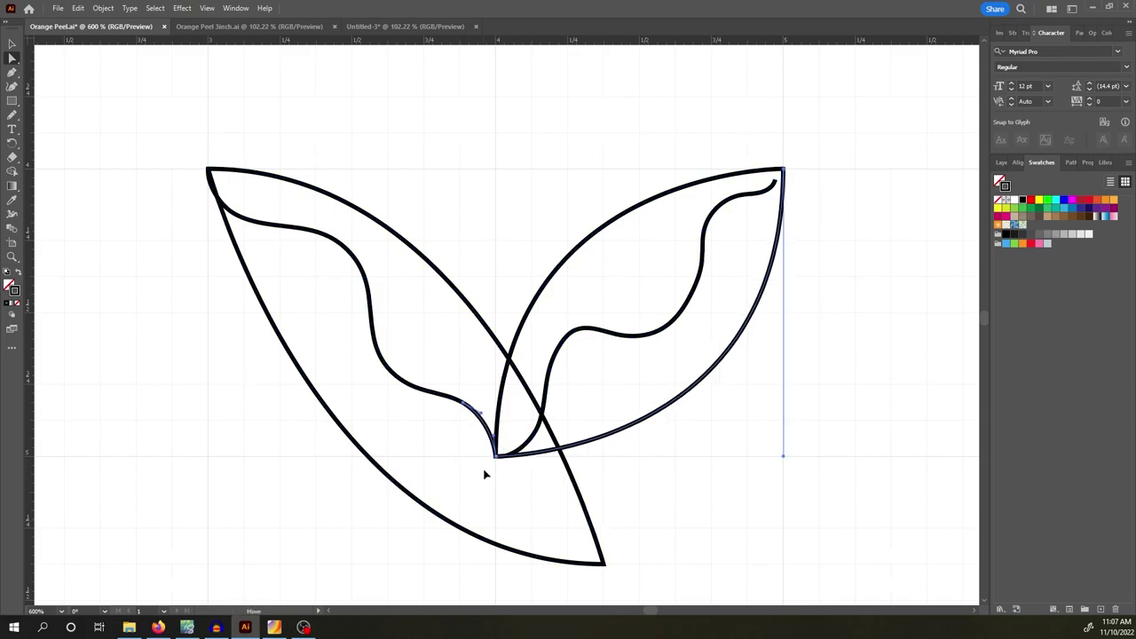
{"action": "key", "text": "ctrl+a"}
{"action": "left_click", "coordinate": [603, 564]}
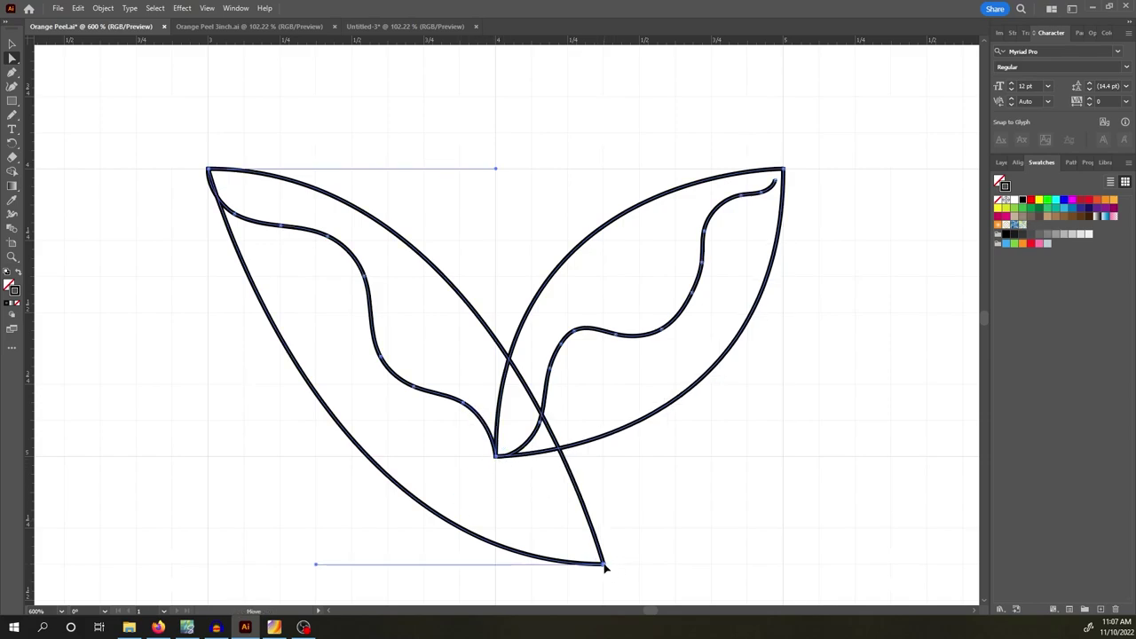
{"action": "left_click_drag", "start_coordinate": [604, 565], "coordinate": [497, 463]}
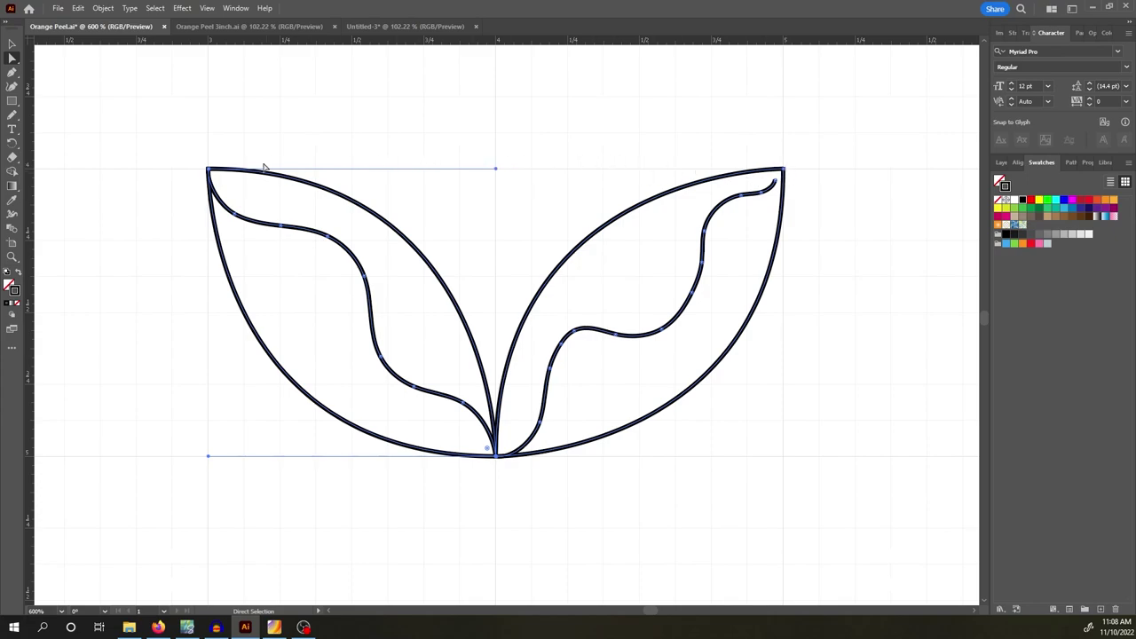
- Move the right wavy line's upper end anchor onto the leaf tip at the 5-inch, 4-inch grid point and deselect the artwork
{"action": "left_click", "coordinate": [781, 193]}
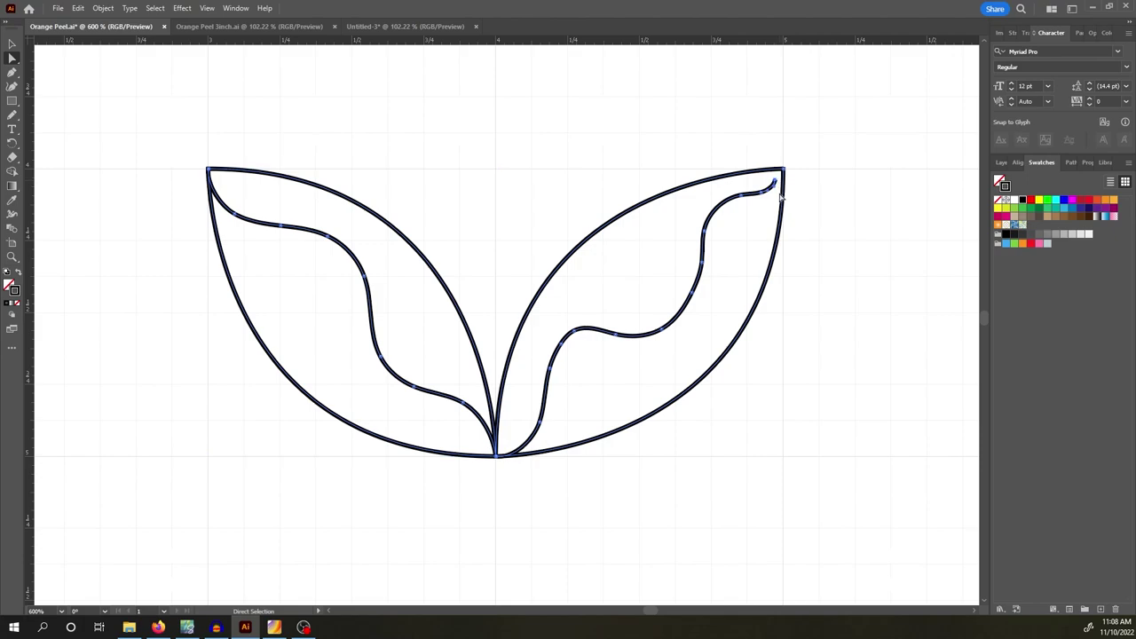
{"action": "key", "text": "Up"}
{"action": "key", "text": "Up"}
{"action": "key", "text": "Up"}
{"action": "key", "text": "Up"}
{"action": "key", "text": "Up"}
{"action": "key", "text": "Up"}
{"action": "key", "text": "Up"}
{"action": "key", "text": "ctrl+z"}
{"action": "left_click", "coordinate": [818, 174]}
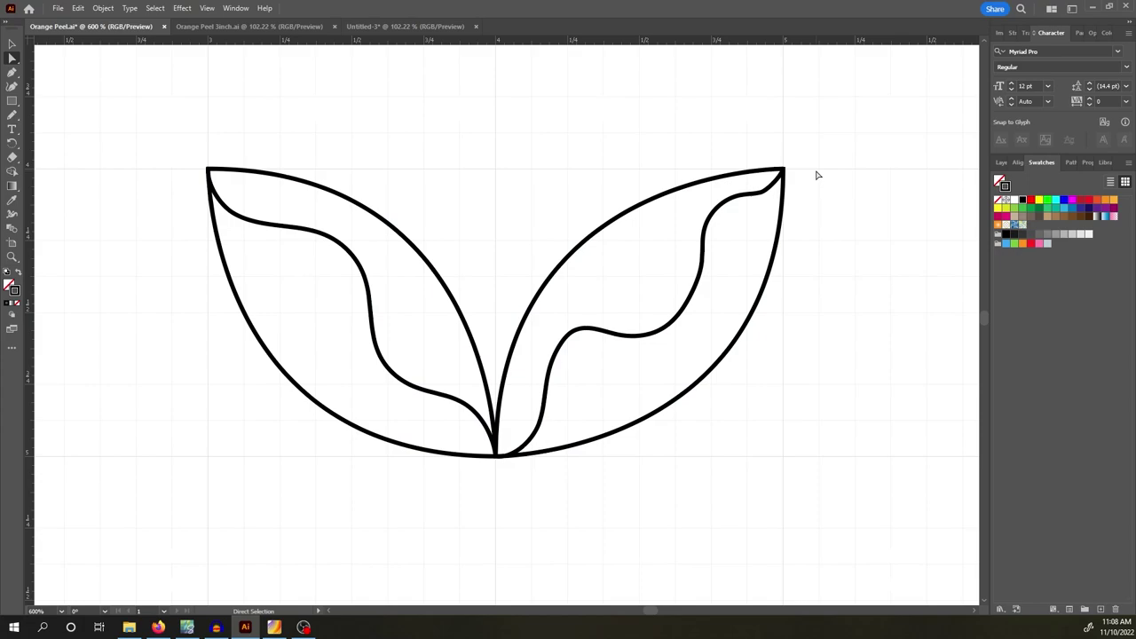
- Select the whole two-leaf motif and place a duplicate 2 inches to its right so the leaf tips meet
{"action": "key", "text": "ctrl+minus"}
{"action": "key", "text": "ctrl+minus"}
{"action": "key", "text": "ctrl+minus"}
{"action": "key", "text": "ctrl+minus"}
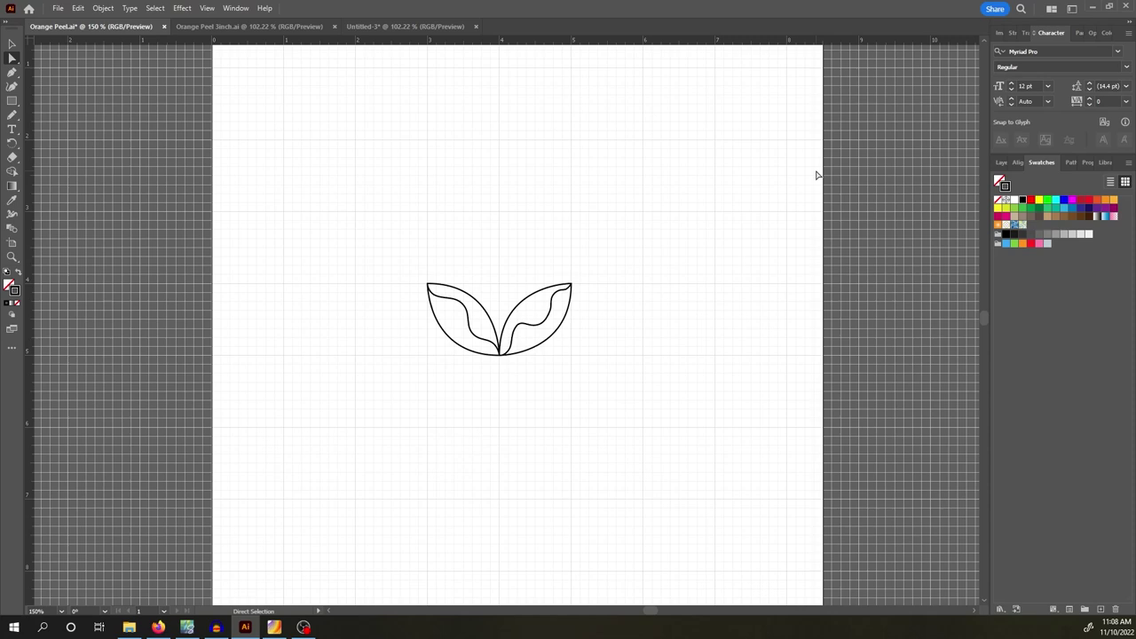
{"action": "key", "text": "ctrl+minus"}
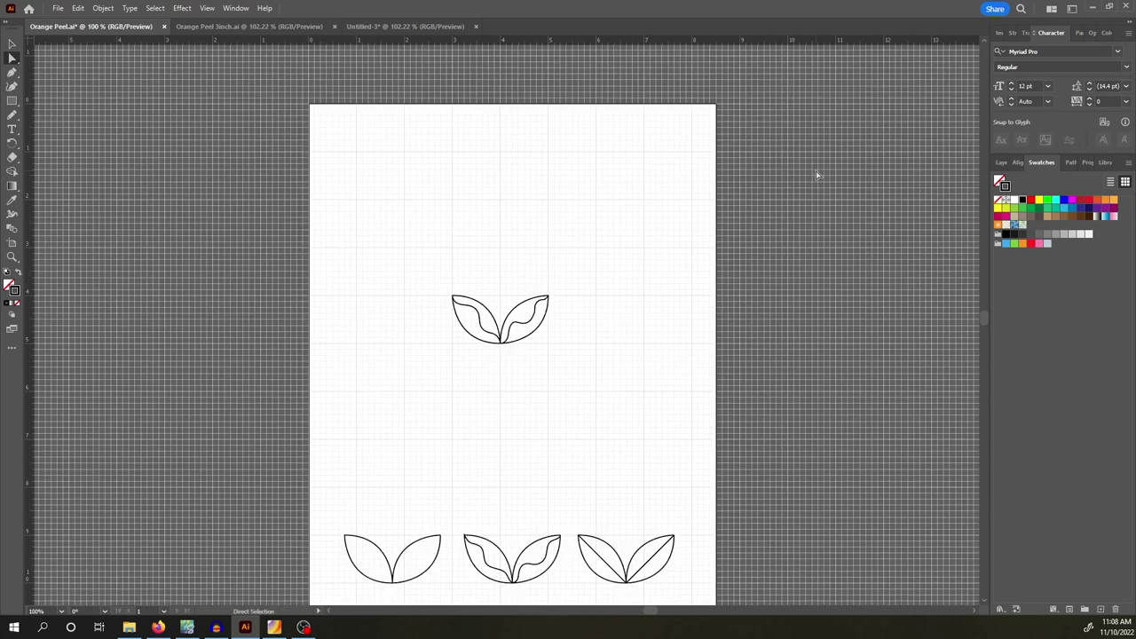
{"action": "left_click", "coordinate": [11, 42]}
{"action": "left_click_drag", "start_coordinate": [424, 275], "coordinate": [586, 401]}
{"action": "key", "text": "a"}
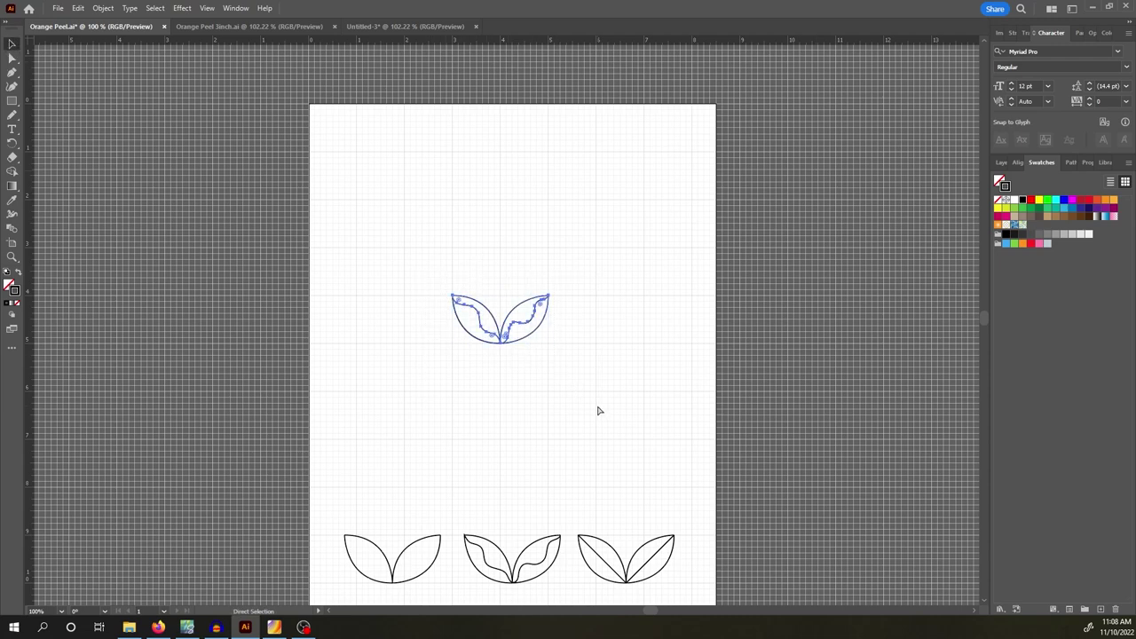
{"action": "key", "text": "v"}
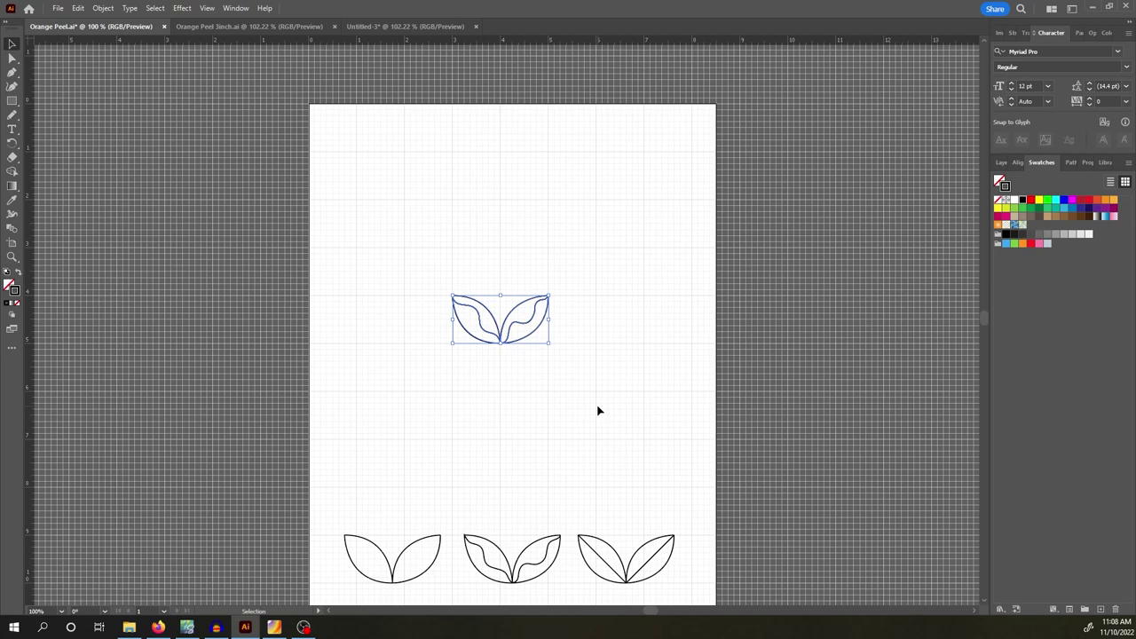
{"action": "key", "text": "alt+Right"}
{"action": "key", "text": "shift+Right"}
{"action": "key", "text": "shift+Right"}
{"action": "key", "text": "shift+Right"}
{"action": "key", "text": "shift+Right"}
{"action": "key", "text": "shift+Right"}
{"action": "key", "text": "shift+Right"}
{"action": "key", "text": "shift+Right"}
{"action": "key", "text": "shift+Right"}
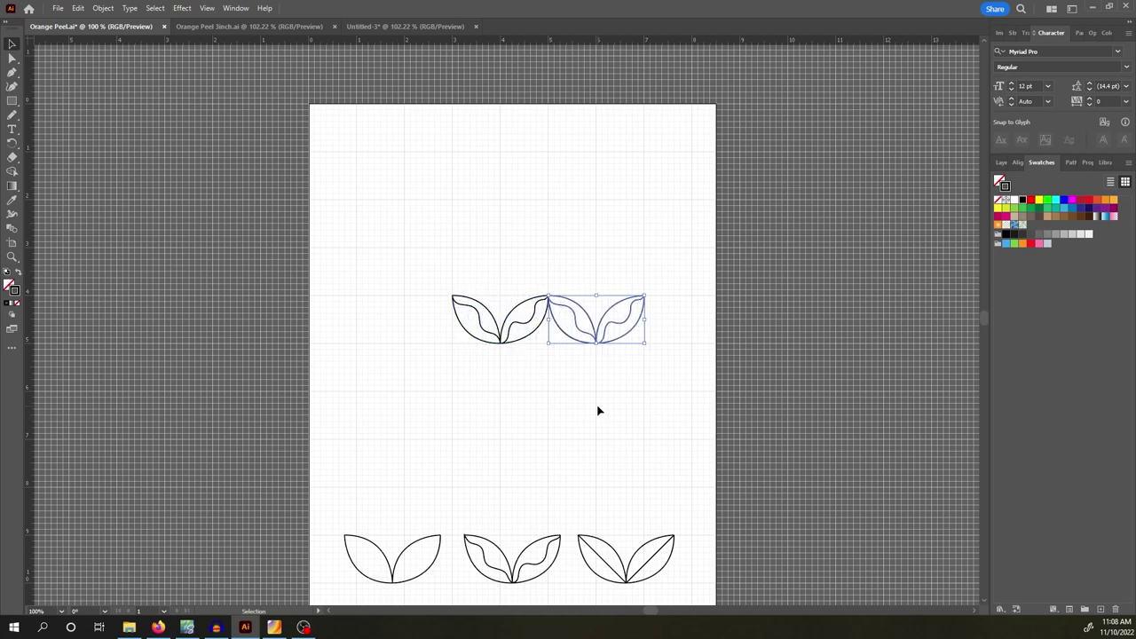
- Select both two-leaf motifs and move them together about 1.75 inches to the left
{"action": "left_click", "coordinate": [558, 264]}
{"action": "left_click_drag", "start_coordinate": [435, 296], "coordinate": [667, 397]}
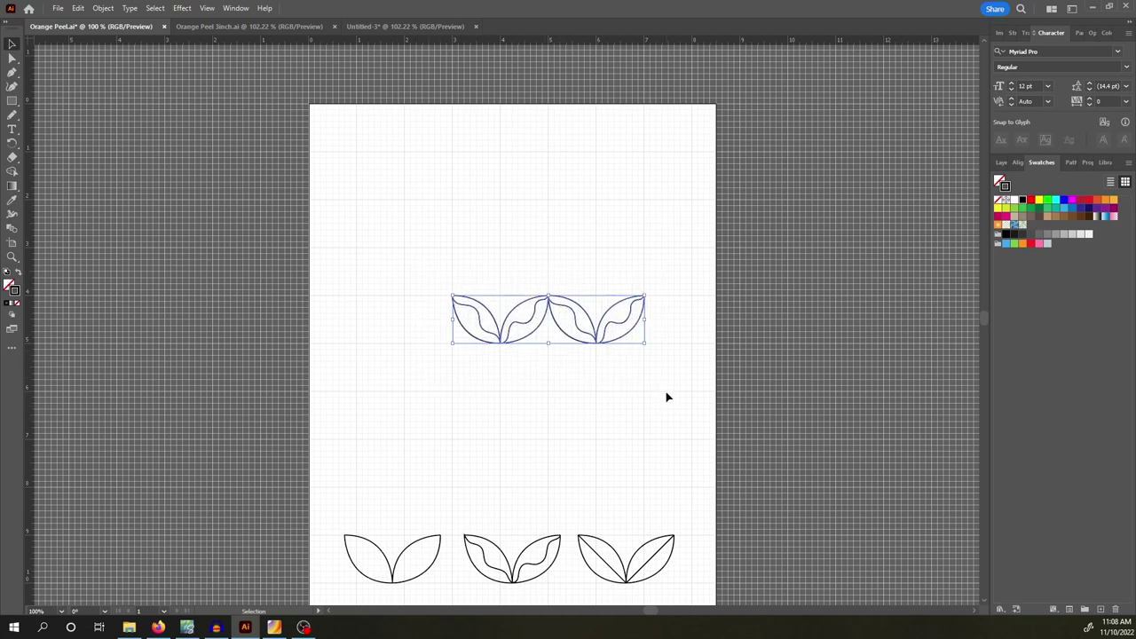
{"action": "key", "text": "shift+Left"}
{"action": "key", "text": "shift+Left"}
{"action": "key", "text": "shift+Left"}
{"action": "key", "text": "shift+Left"}
{"action": "key", "text": "shift+Left"}
{"action": "key", "text": "shift+Left"}
{"action": "key", "text": "shift+Left"}
{"action": "key", "text": "shift+Left"}
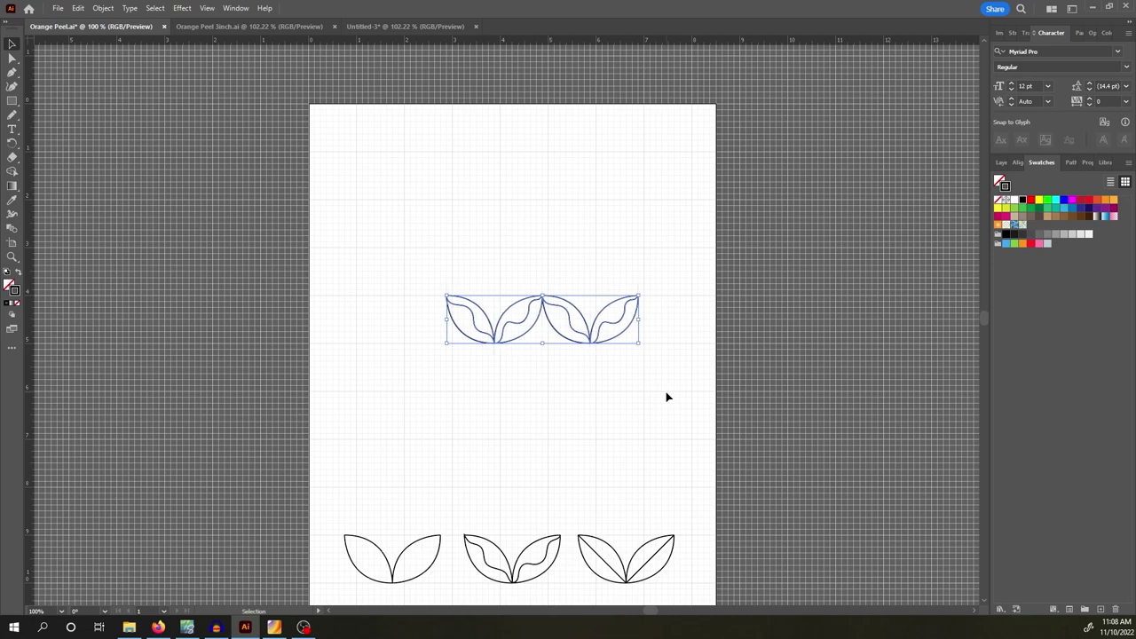
{"action": "key", "text": "Right"}
{"action": "key", "text": "Right"}
{"action": "key", "text": "Right"}
{"action": "key", "text": "Right"}
{"action": "key", "text": "Right"}
{"action": "key", "text": "Right"}
{"action": "key", "text": "Right"}
{"action": "key", "text": "Right"}
{"action": "key", "text": "Right"}
{"action": "key", "text": "Right"}
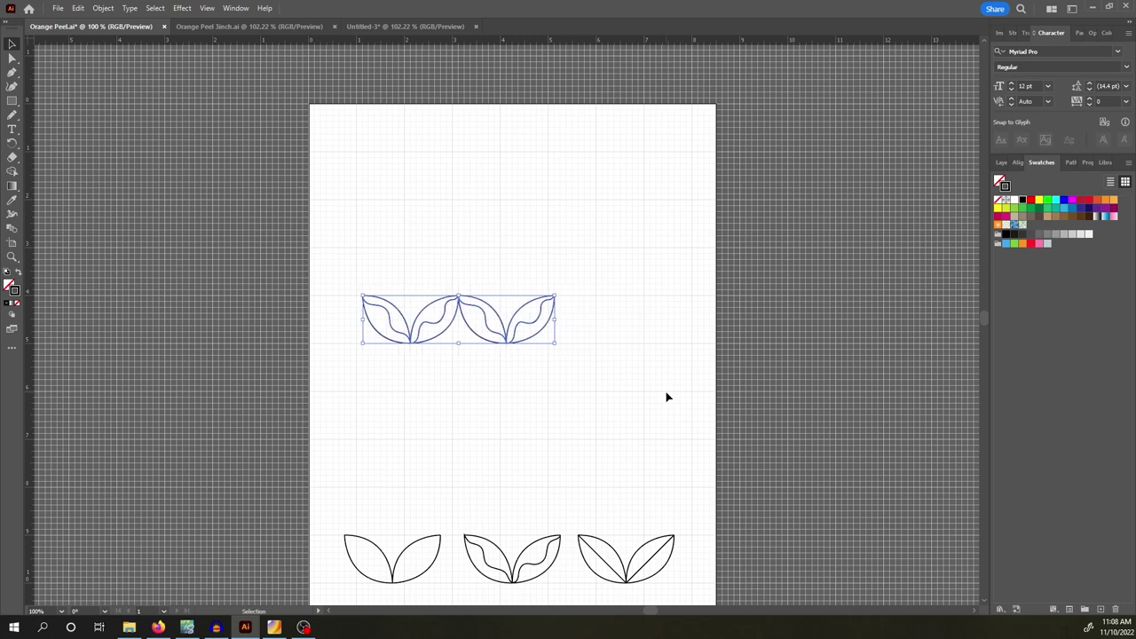
- Duplicate the pair of motifs 4 inches to the right to extend the row to four motifs
{"action": "key", "text": "alt+Right"}
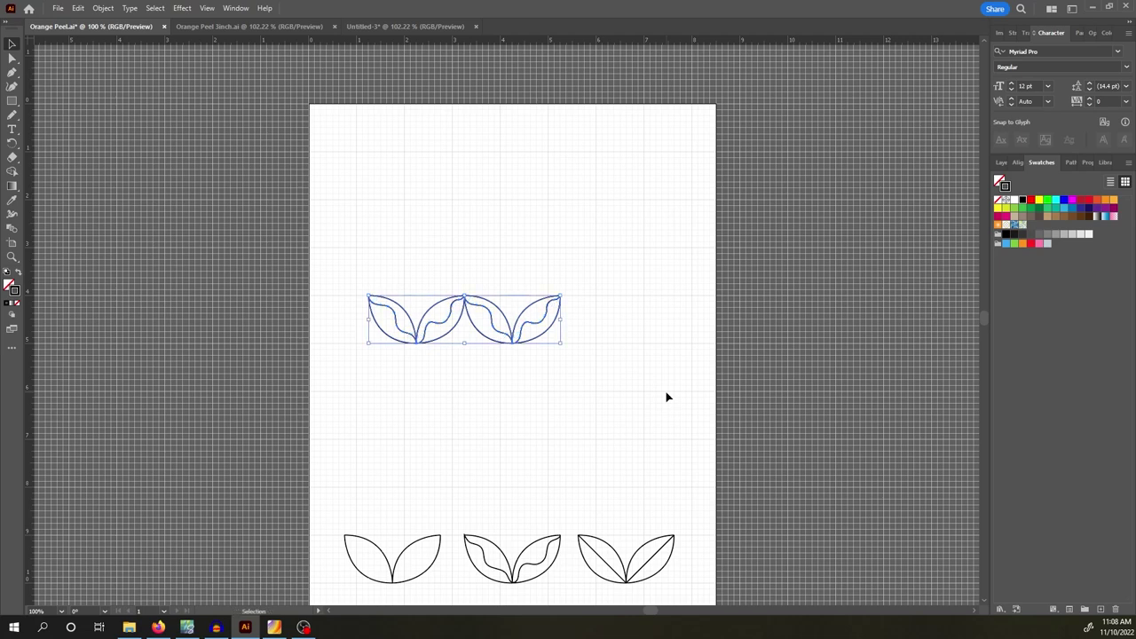
{"action": "key", "text": "shift+Right"}
{"action": "key", "text": "shift+Right"}
{"action": "key", "text": "shift+Right"}
{"action": "key", "text": "shift+Right"}
{"action": "key", "text": "shift+Right"}
{"action": "key", "text": "shift+Right"}
{"action": "key", "text": "shift+Right"}
{"action": "key", "text": "shift+Right"}
{"action": "key", "text": "shift+Right"}
{"action": "key", "text": "shift+Right"}
{"action": "key", "text": "shift+Right"}
{"action": "key", "text": "shift+Right"}
{"action": "key", "text": "shift+Right"}
{"action": "key", "text": "shift+Right"}
{"action": "key", "text": "shift+Right"}
{"action": "key", "text": "shift+Right"}
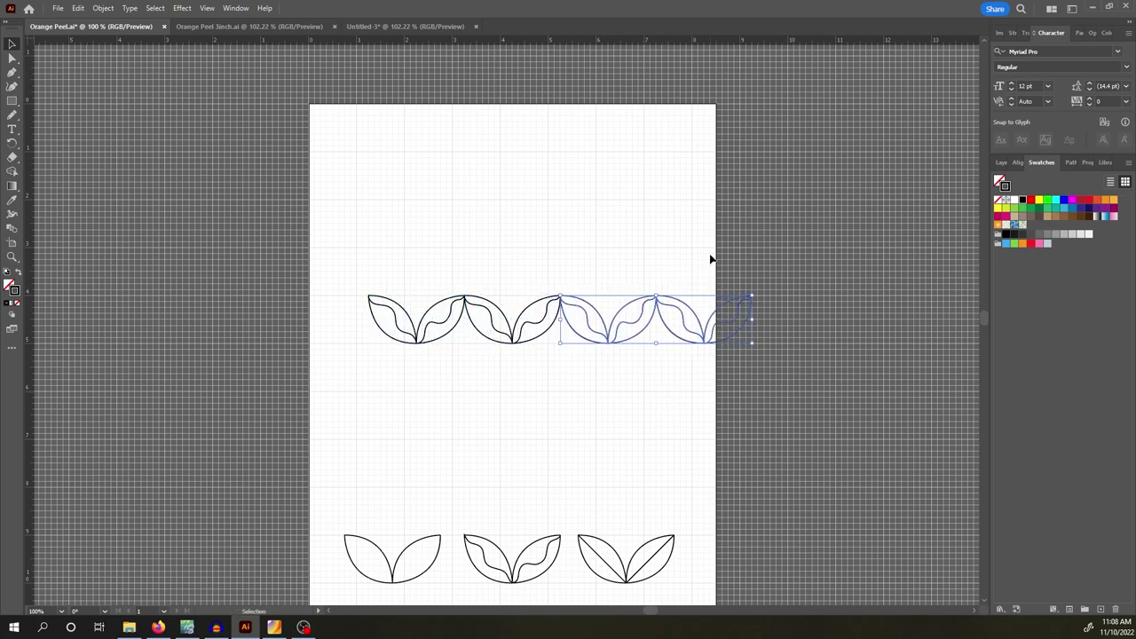
- Duplicate the whole four-motif row in place and move the copy 1 inch down, directly below the original row
{"action": "left_click", "coordinate": [586, 259]}
{"action": "mouse_move", "coordinate": [385, 258]}
{"action": "left_mouse_down"}
{"action": "mouse_move", "coordinate": [683, 386]}
{"action": "mouse_move", "coordinate": [759, 395]}
{"action": "left_mouse_up"}
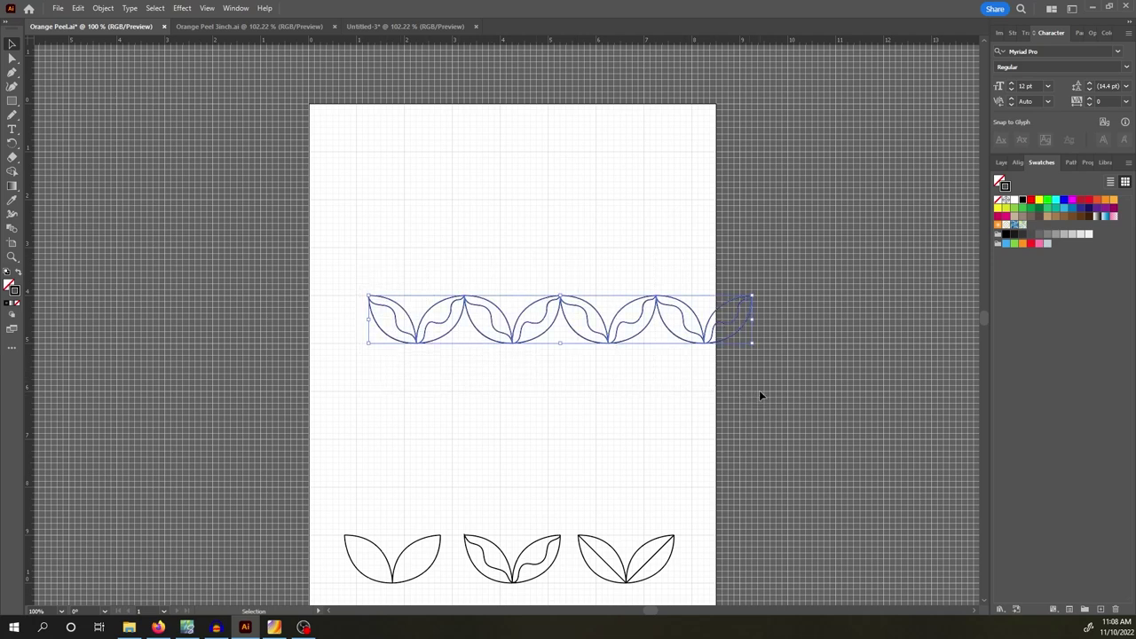
{"action": "key", "text": "a"}
{"action": "key", "text": "v"}
{"action": "key", "text": "ctrl+c"}
{"action": "key", "text": "ctrl+f"}
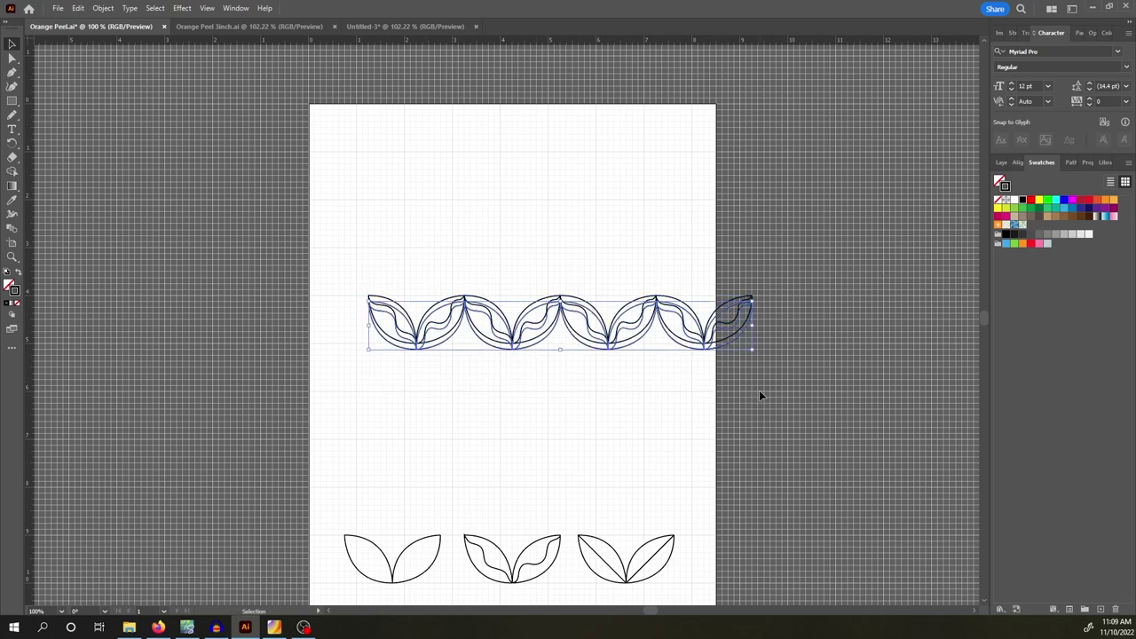
{"action": "key", "text": "shift+Down"}
{"action": "key", "text": "shift+Down"}
{"action": "key", "text": "shift+Down"}
{"action": "key", "text": "shift+Up"}
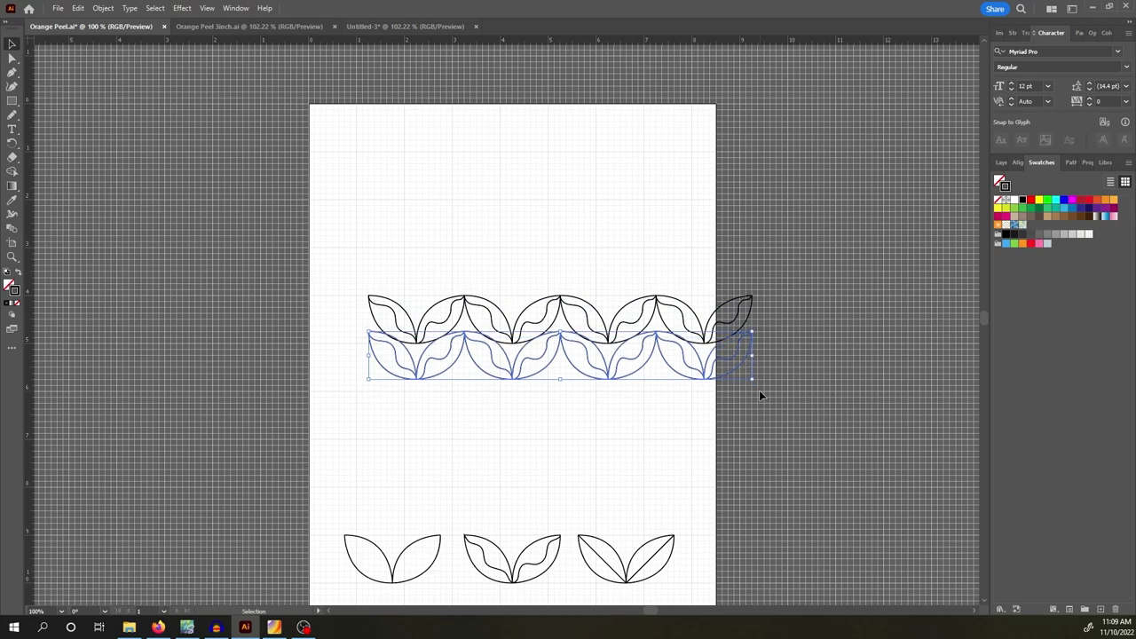
{"action": "key", "text": "shift+Down"}
{"action": "key", "text": "shift+Down"}
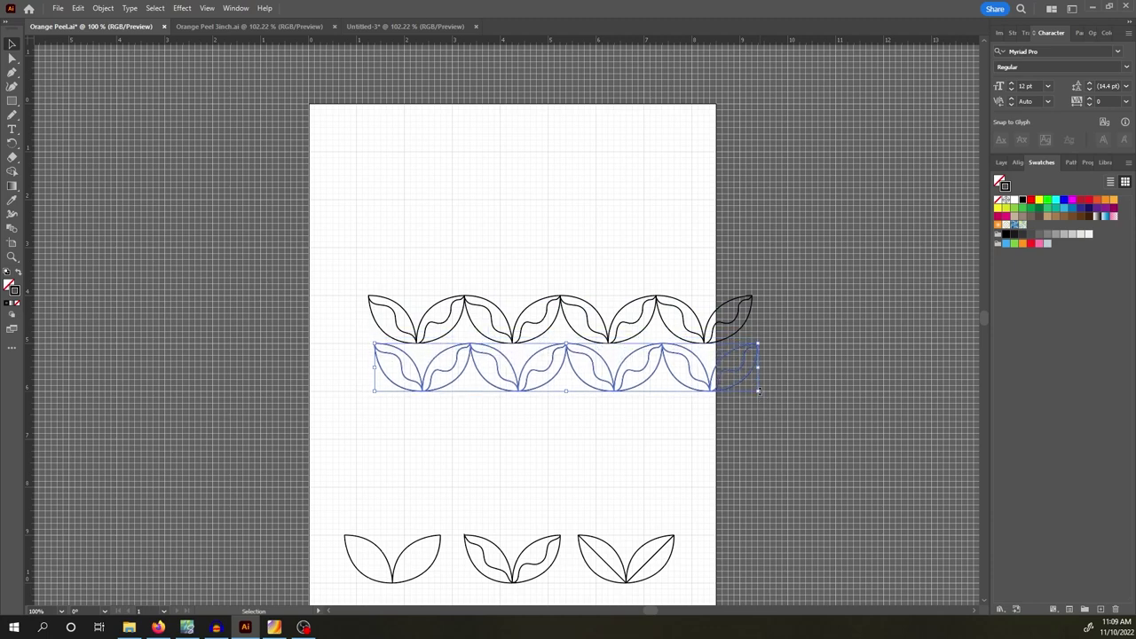
- Offset the lower row 1 inch to the left of the upper row so the leaves meet in full circles, and deselect
{"action": "key", "text": "shift+Left"}
{"action": "key", "text": "shift+Left"}
{"action": "key", "text": "shift+Left"}
{"action": "key", "text": "shift+Left"}
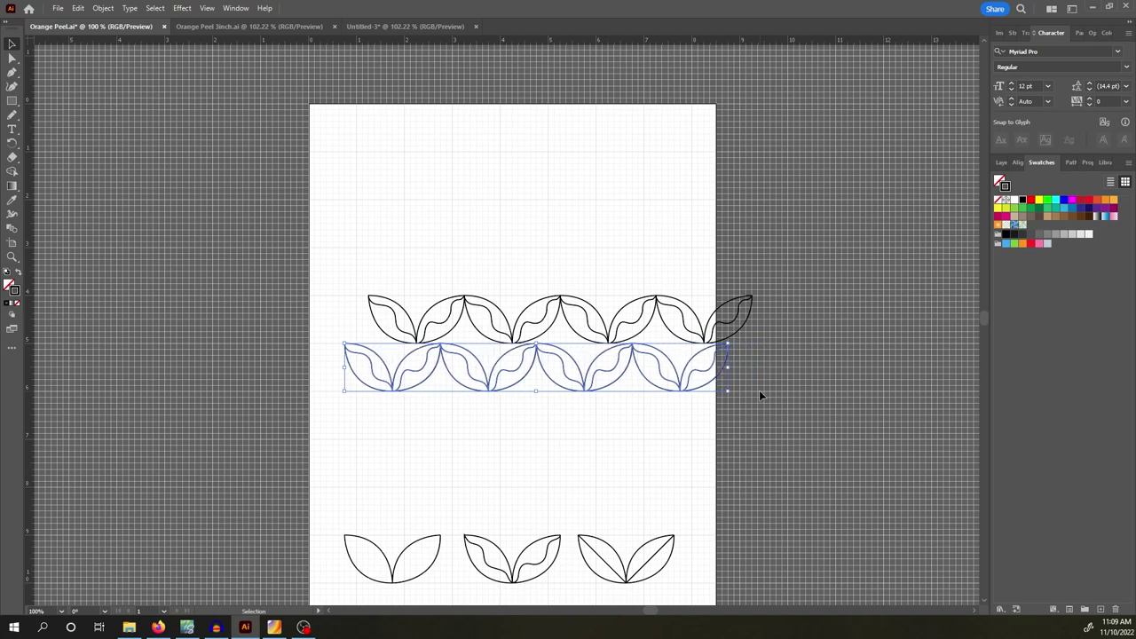
{"action": "key", "text": "shift+Left"}
{"action": "key", "text": "shift+Left"}
{"action": "key", "text": "shift+Left"}
{"action": "key", "text": "shift+Left"}
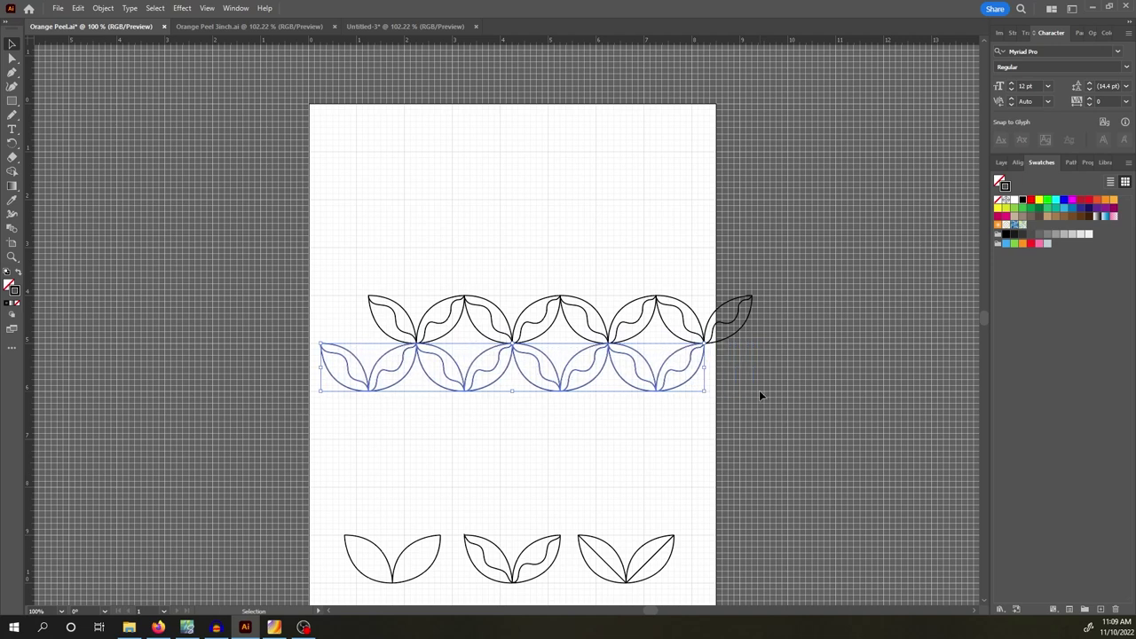
{"action": "left_click", "coordinate": [543, 231]}
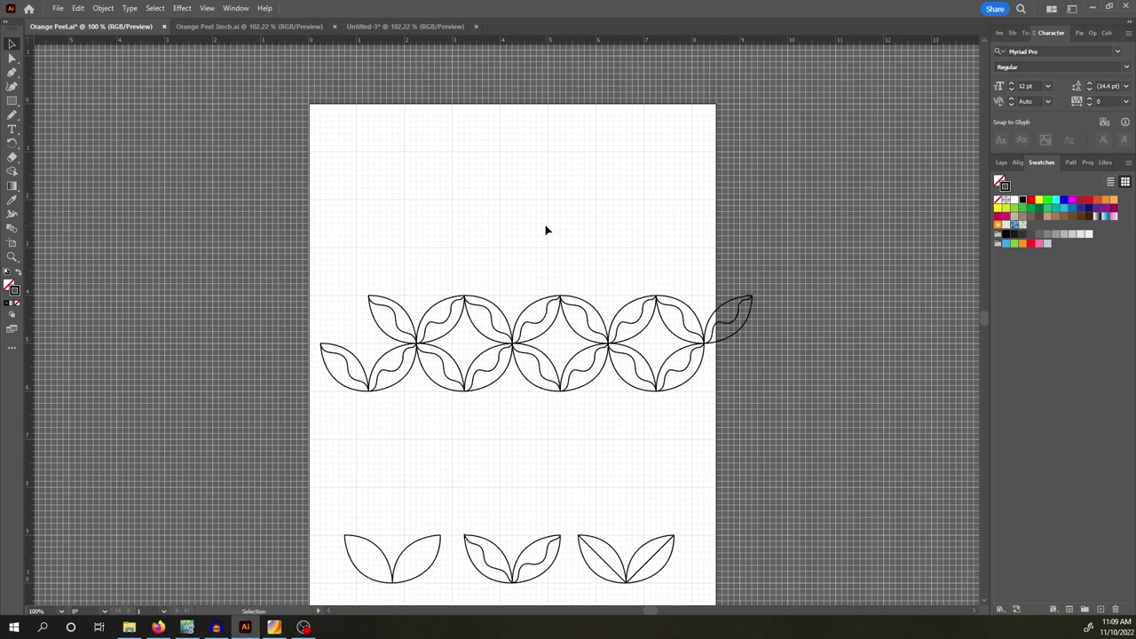
- Delete all the duplicated motifs in both rows, keeping only the upper row's leftmost wavy two-leaf motif
{"action": "left_click_drag", "start_coordinate": [755, 272], "coordinate": [537, 445]}
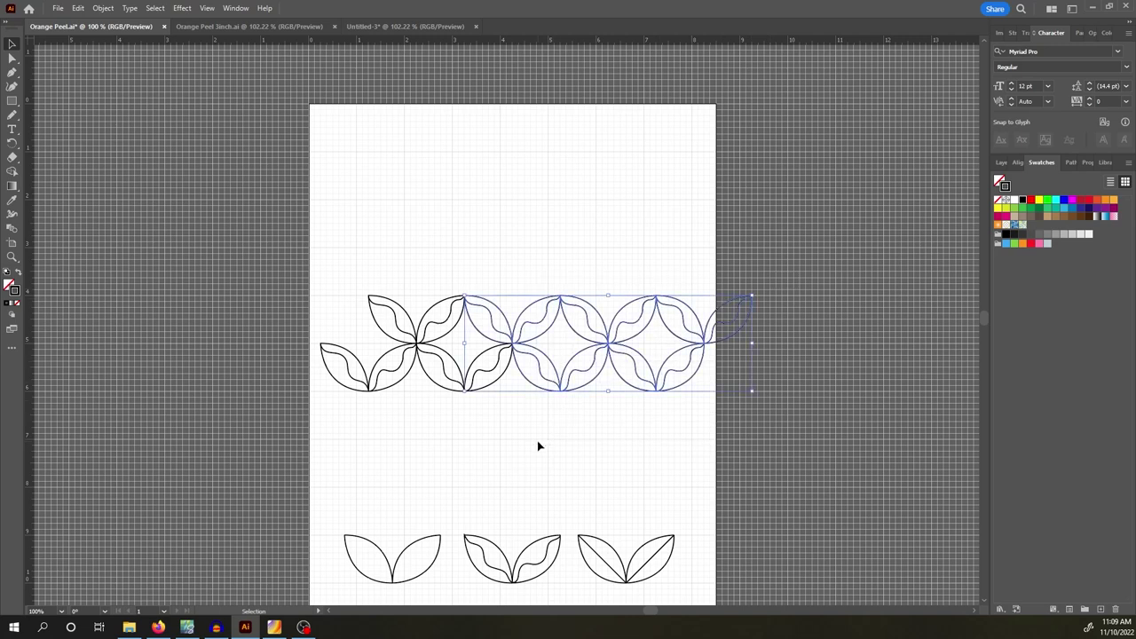
{"action": "key", "text": "Delete"}
{"action": "left_click_drag", "start_coordinate": [505, 393], "coordinate": [329, 385]}
{"action": "key", "text": "Delete"}
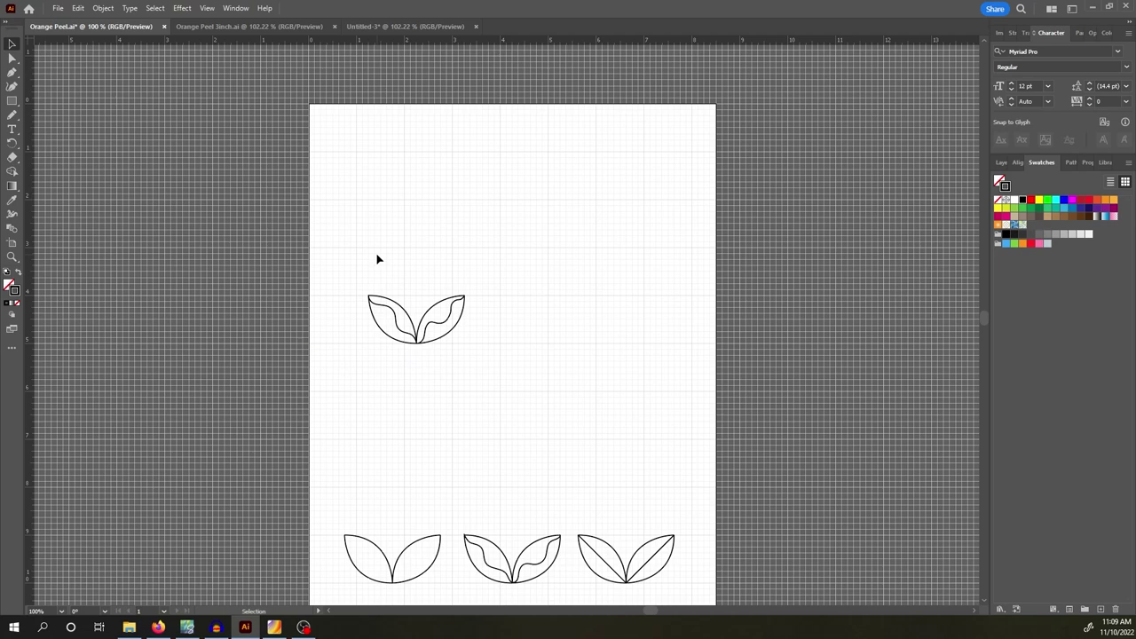
- Switch to Art and Stitch and import the artwork file Orange Peel 3inch.ai into Design1
{"action": "left_click", "coordinate": [274, 627]}
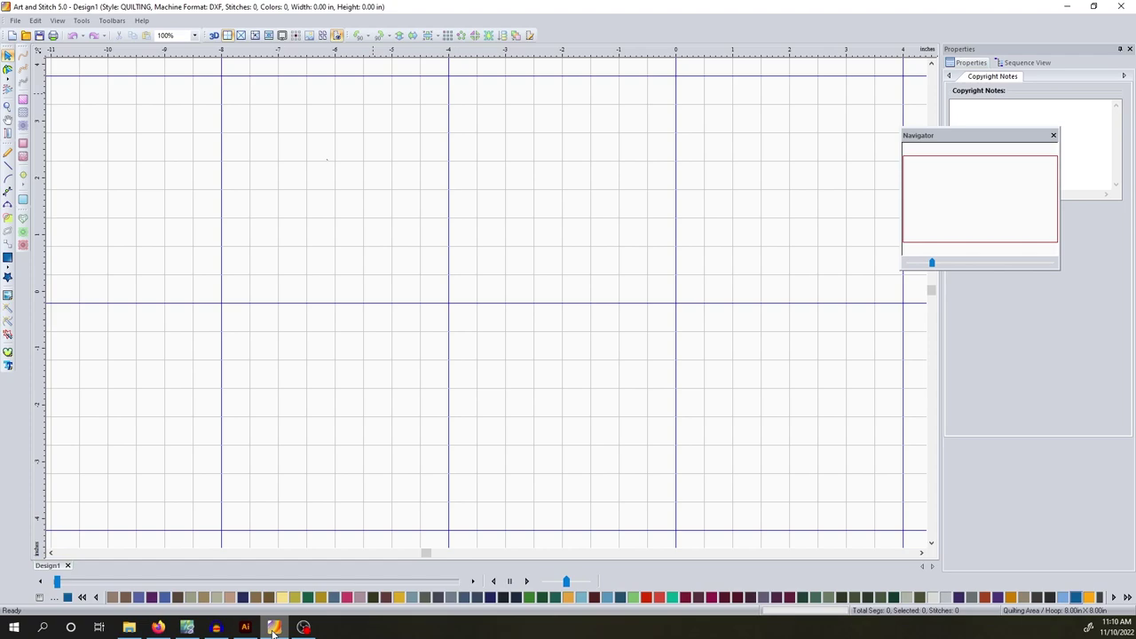
{"action": "left_click", "coordinate": [15, 20]}
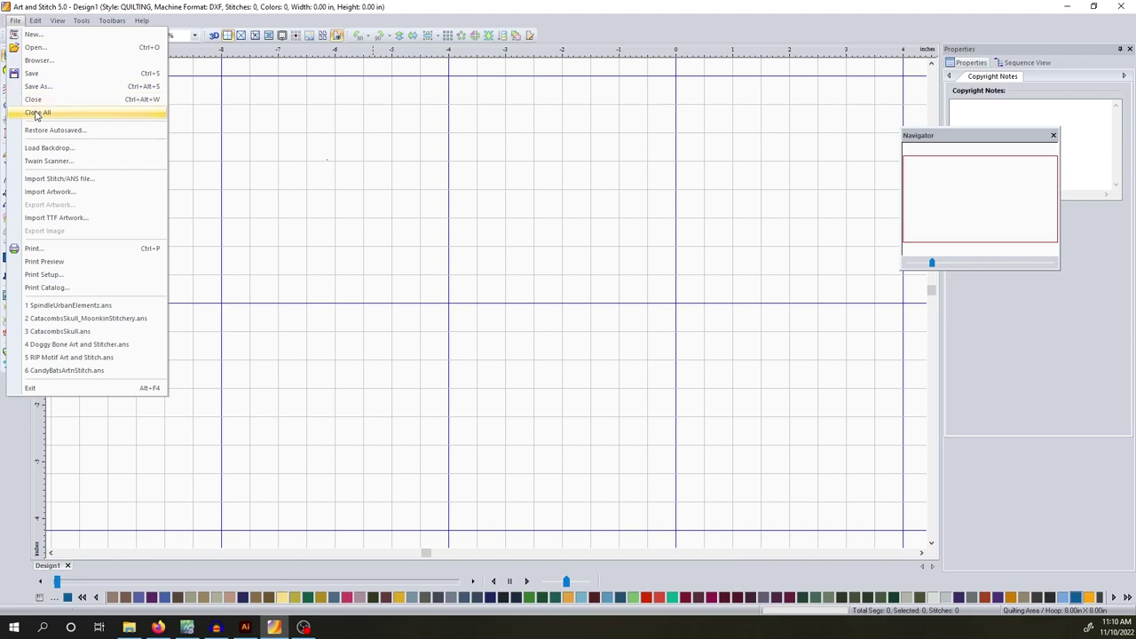
{"action": "left_click", "coordinate": [82, 200]}
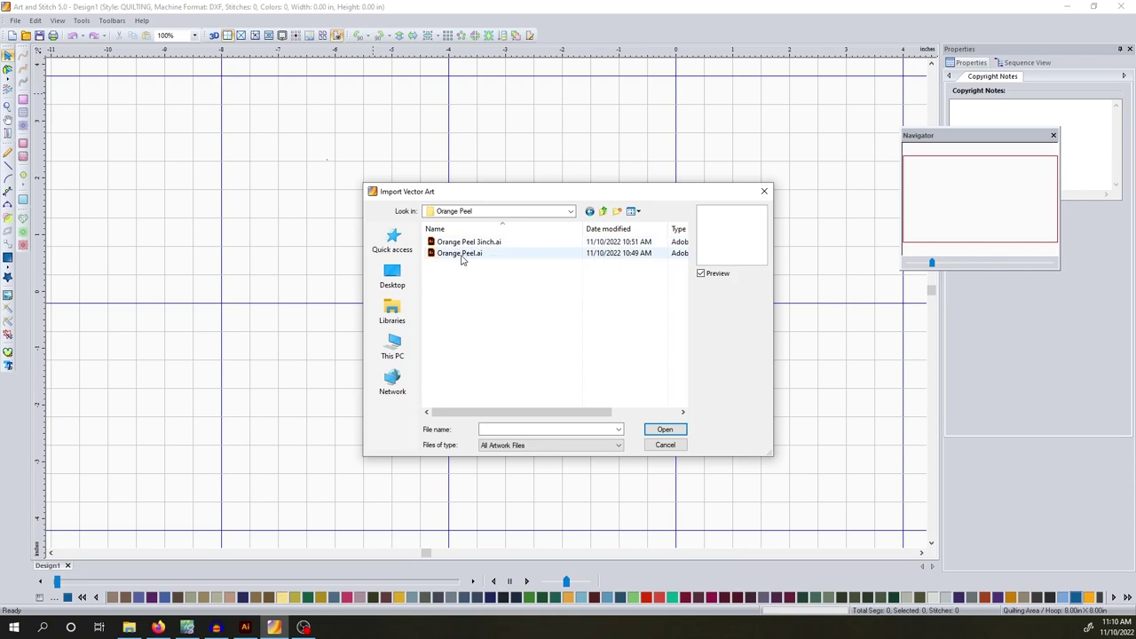
{"action": "left_click", "coordinate": [245, 628]}
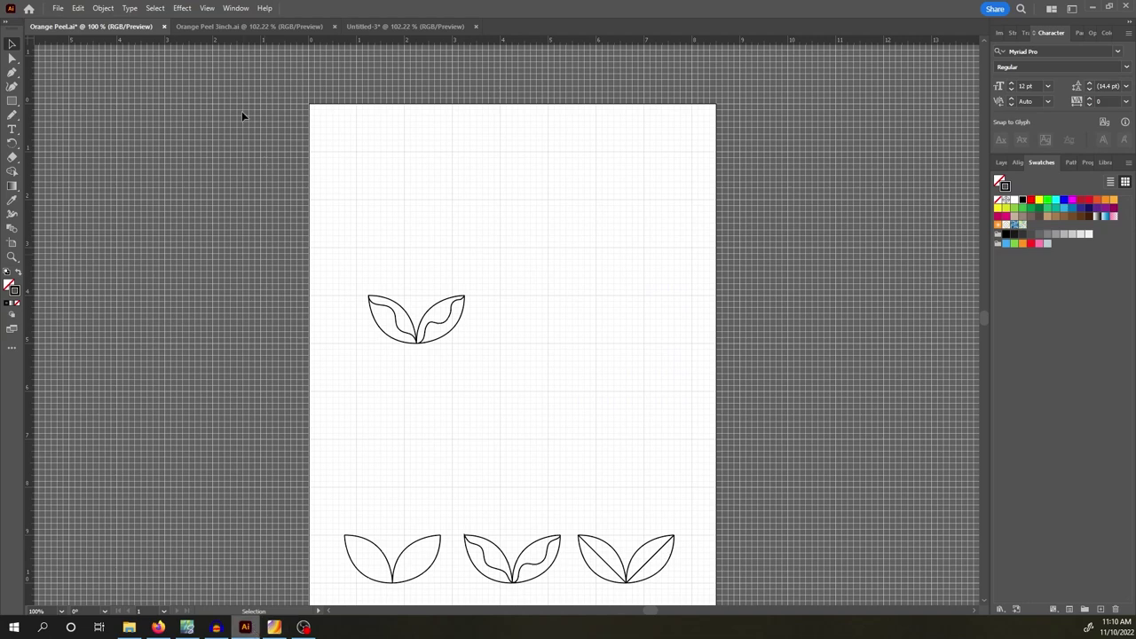
{"action": "left_click", "coordinate": [274, 627]}
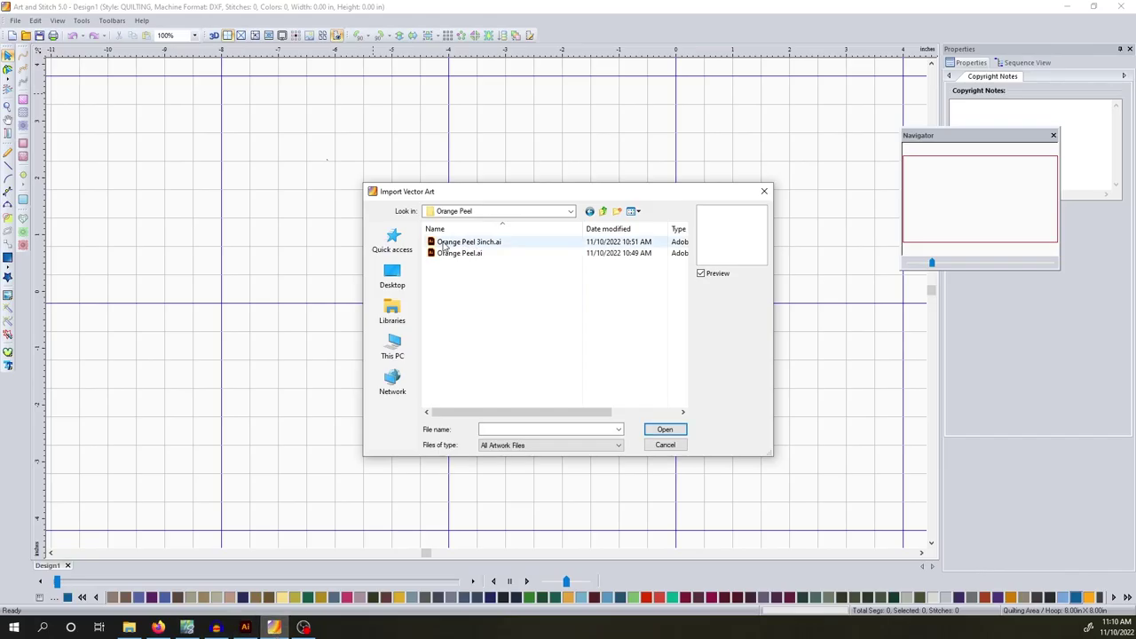
{"action": "left_click", "coordinate": [492, 243]}
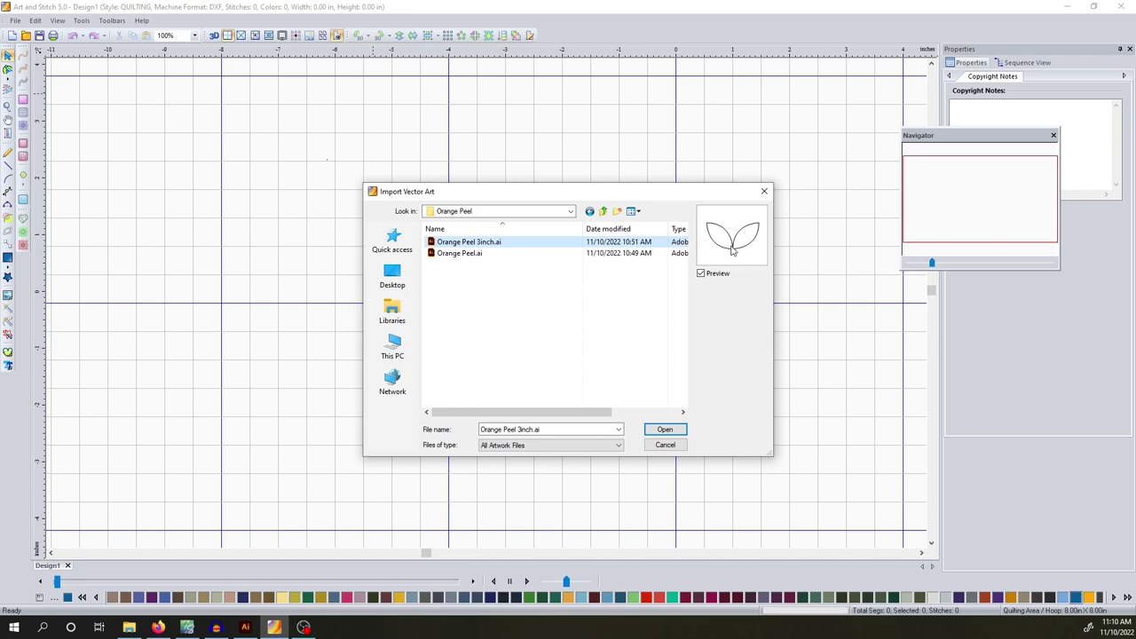
{"action": "left_click", "coordinate": [703, 276]}
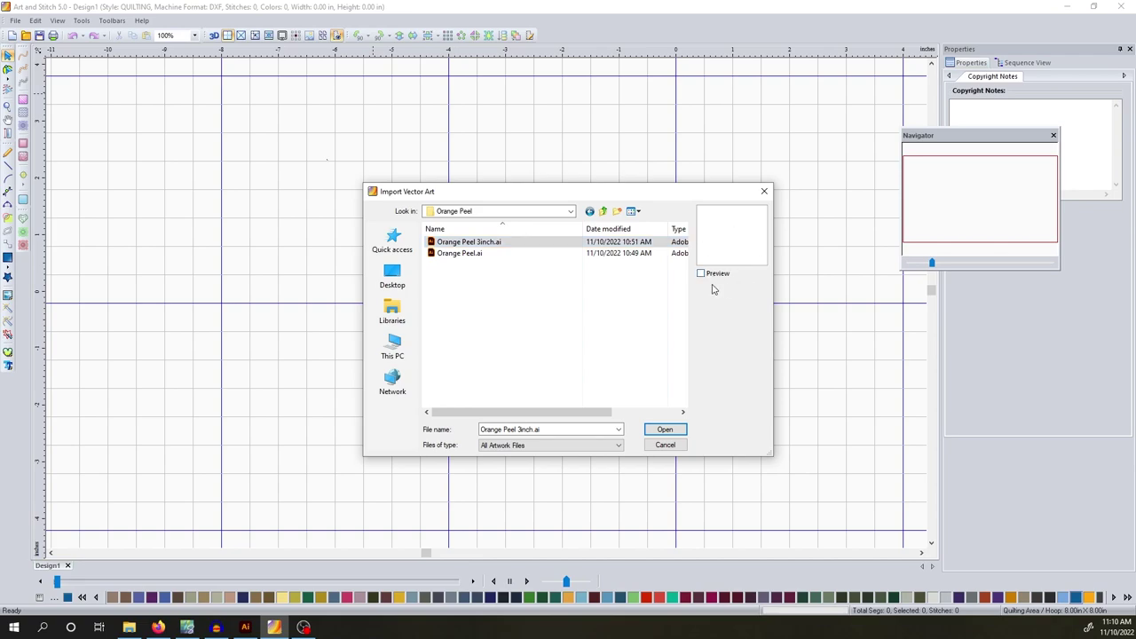
{"action": "left_click", "coordinate": [702, 275]}
{"action": "left_click", "coordinate": [666, 431]}
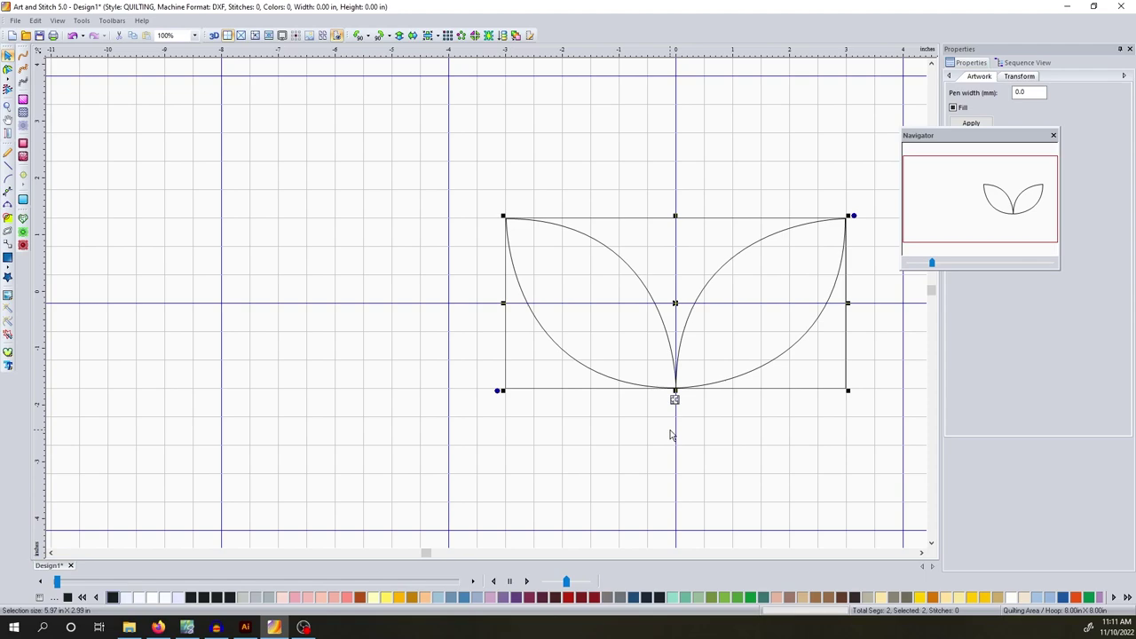
- Switch to Illustrator to review the Untitled-3 and Orange Peel 3inch.ai drawings, and return to Art and Stitch
{"action": "left_click", "coordinate": [921, 555]}
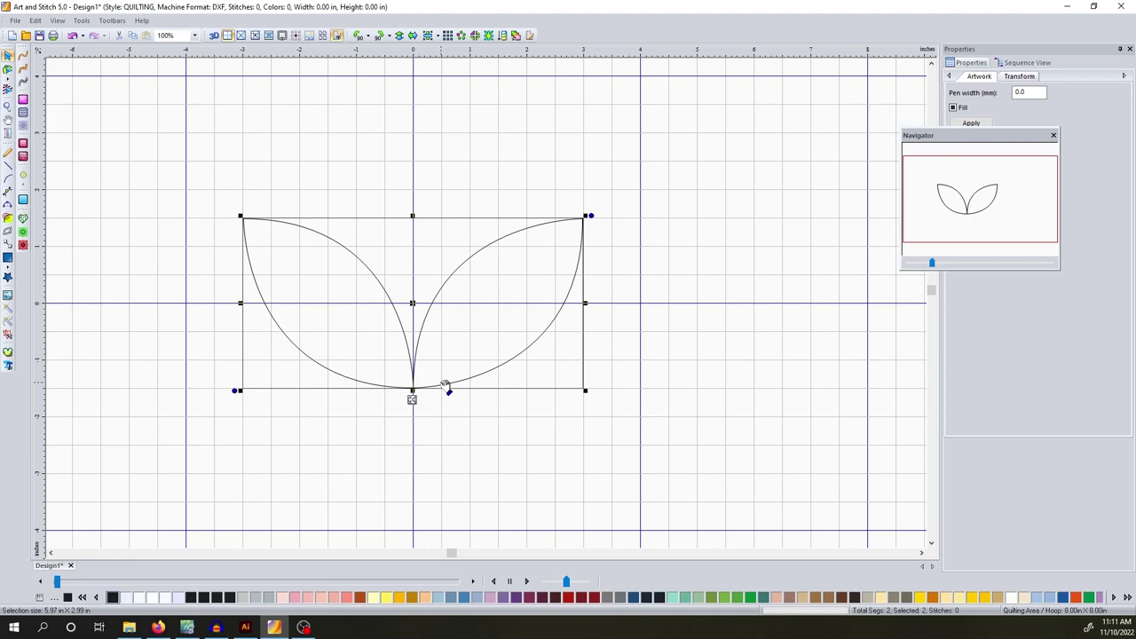
{"action": "left_click", "coordinate": [245, 628]}
{"action": "left_click", "coordinate": [383, 26]}
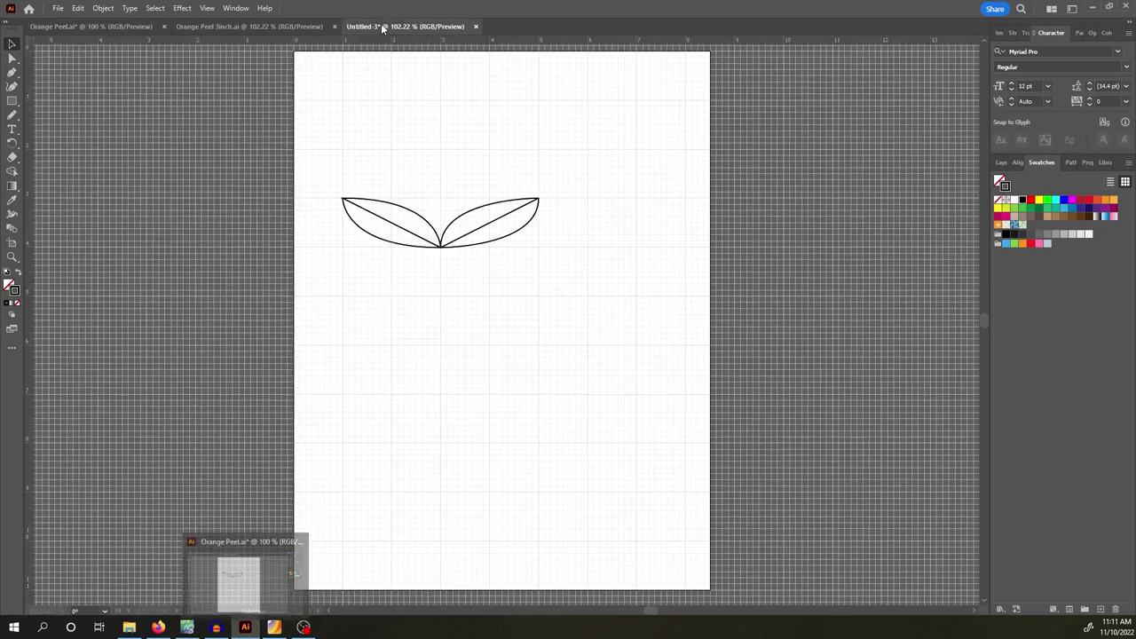
{"action": "left_click", "coordinate": [293, 26]}
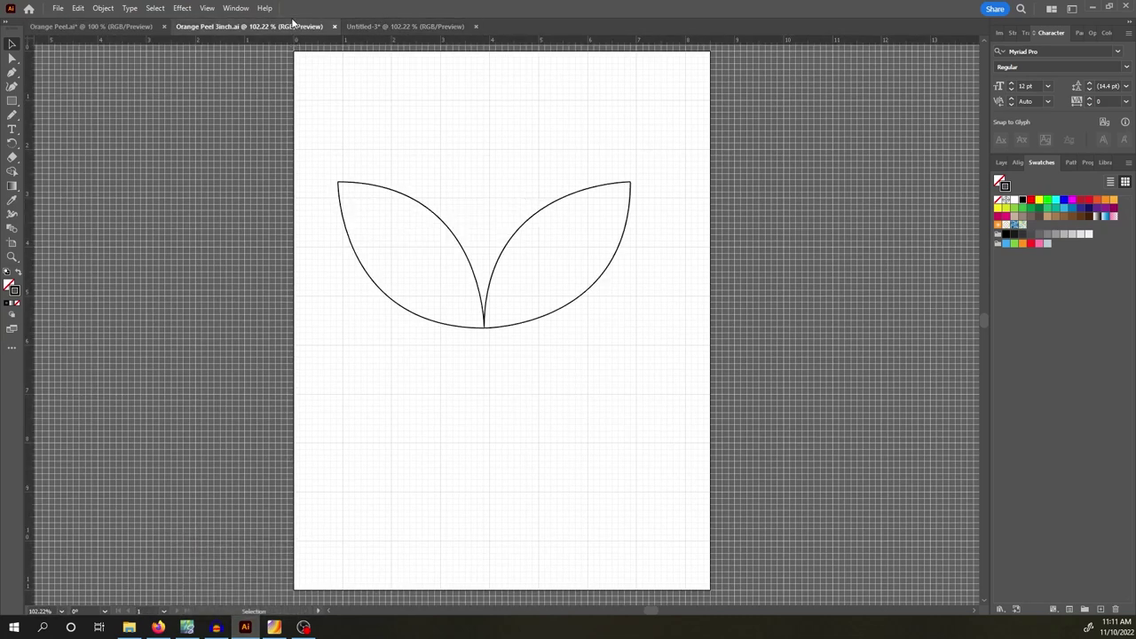
{"action": "left_click", "coordinate": [273, 627]}
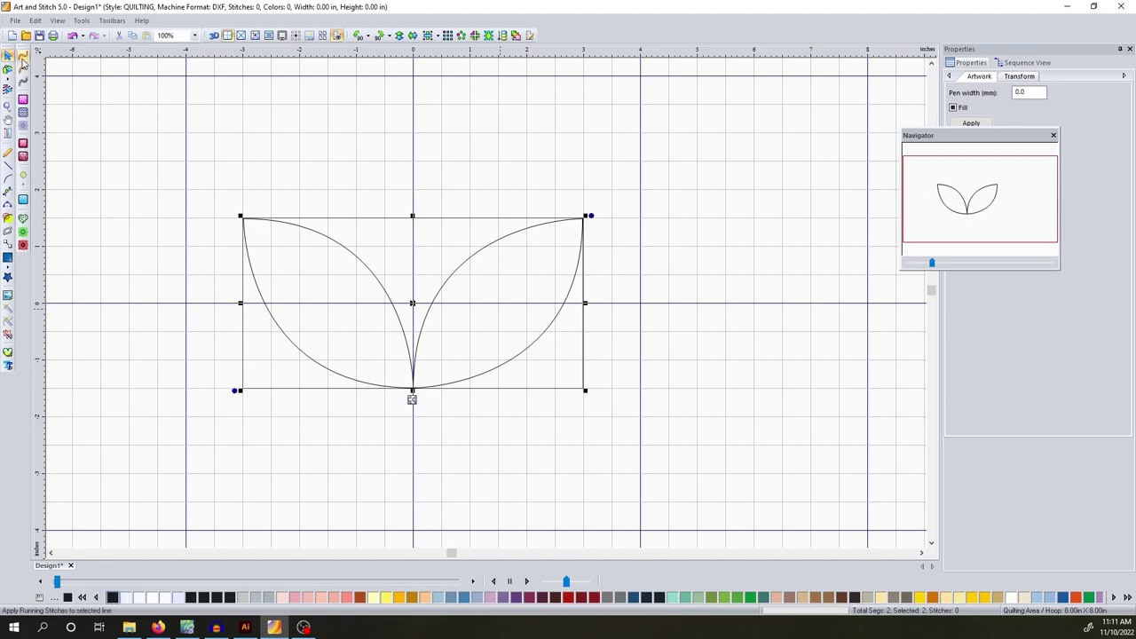
- Apply running stitches to the imported Orange Peel motif and deselect it
{"action": "left_click", "coordinate": [23, 59]}
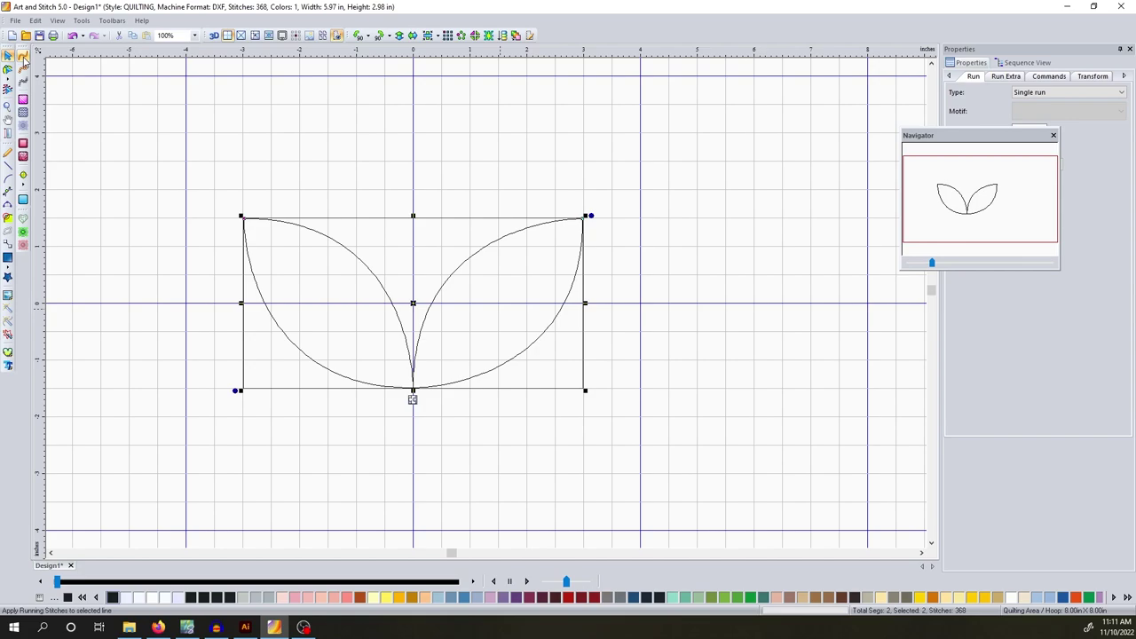
{"action": "left_click", "coordinate": [673, 236]}
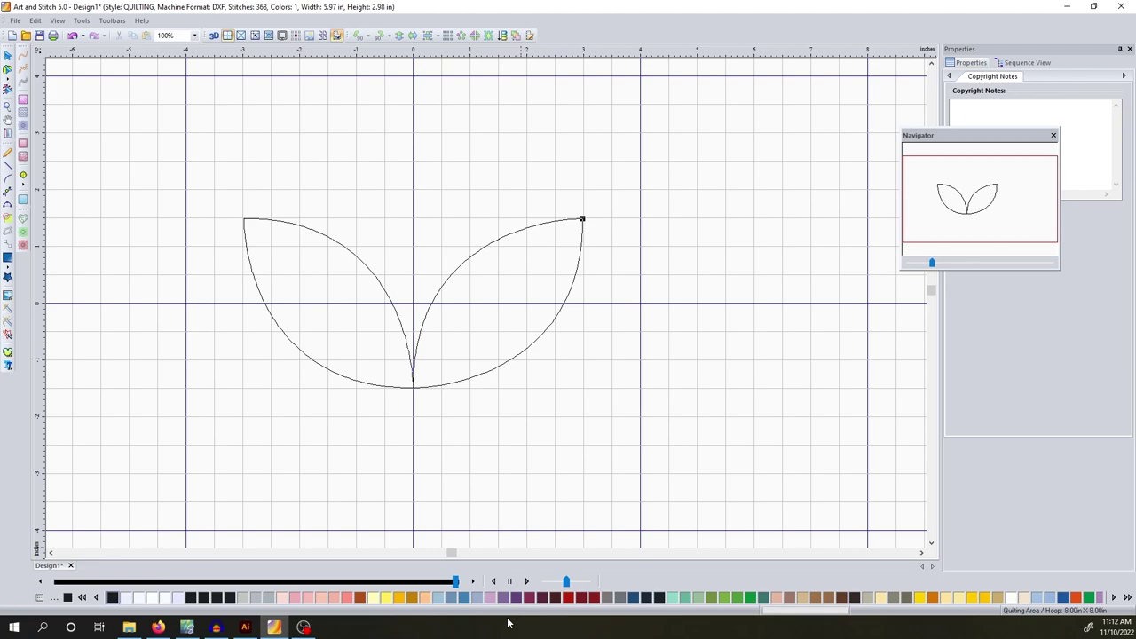
- Check the stitched line's end at the right leaf tip and play the stitch simulation to follow the sewing direction
{"action": "left_click", "coordinate": [8, 55]}
{"action": "left_click", "coordinate": [584, 219]}
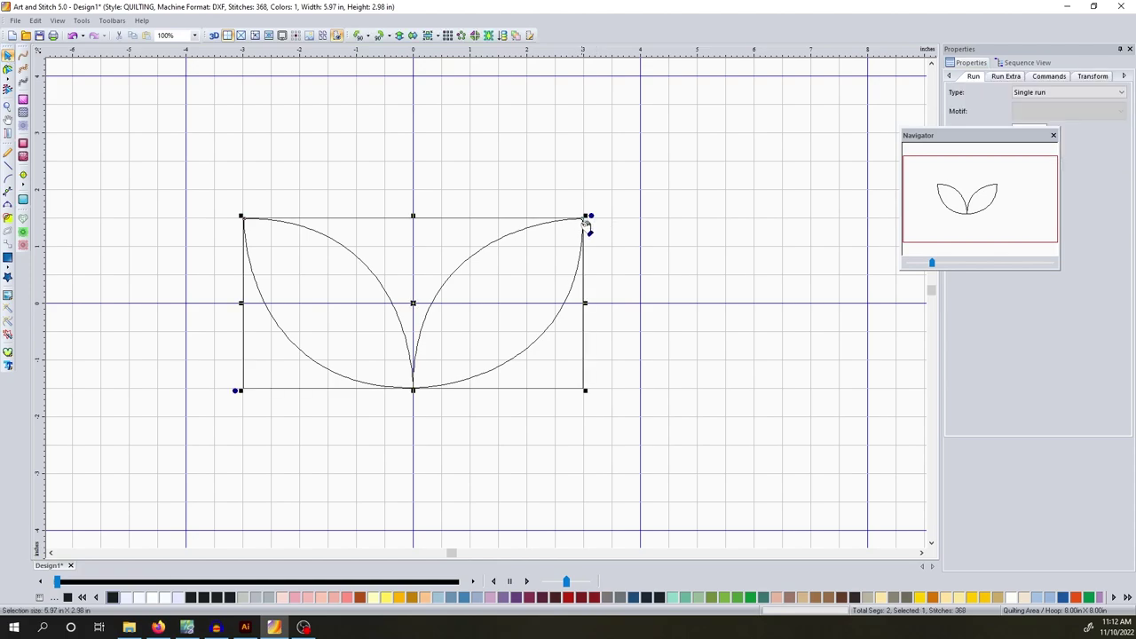
{"action": "left_click", "coordinate": [598, 255]}
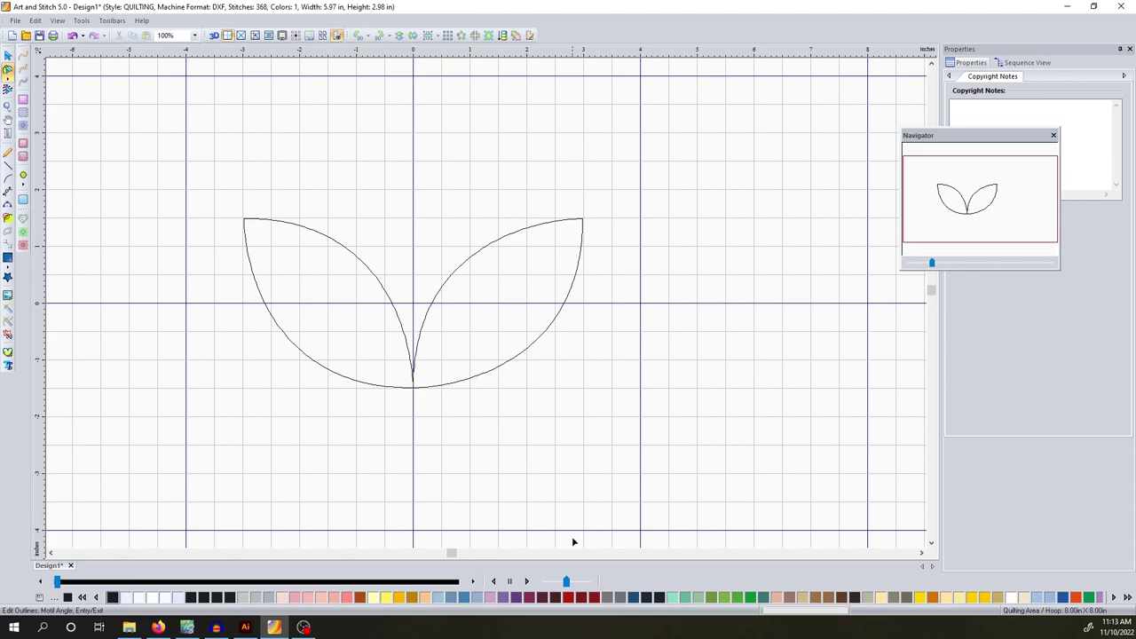
{"action": "left_click", "coordinate": [526, 583]}
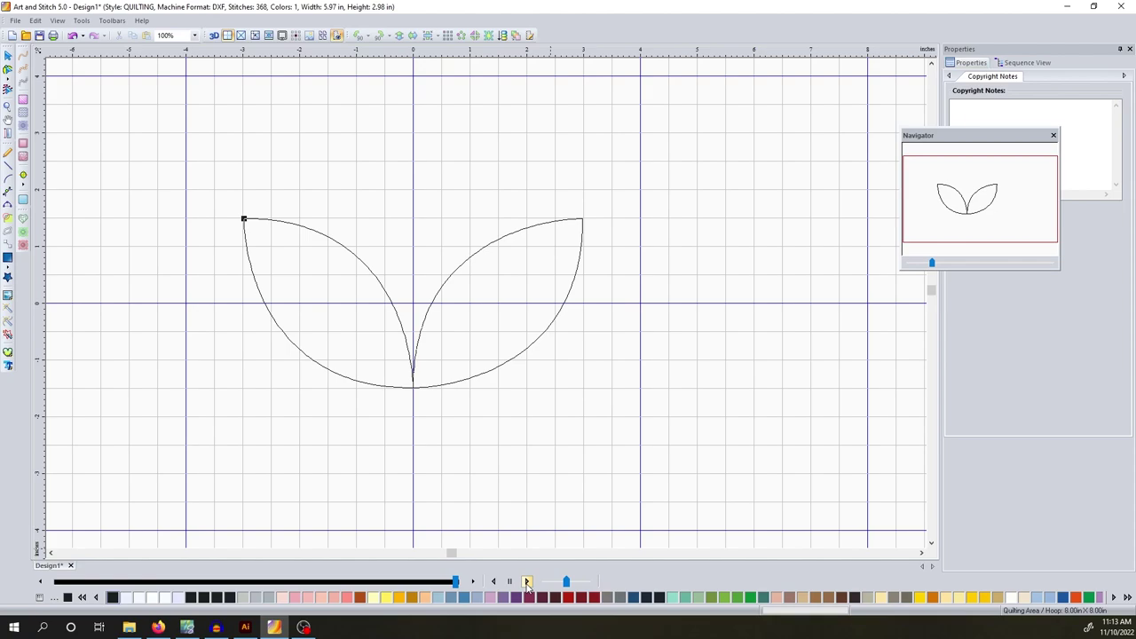
{"action": "left_click", "coordinate": [527, 581]}
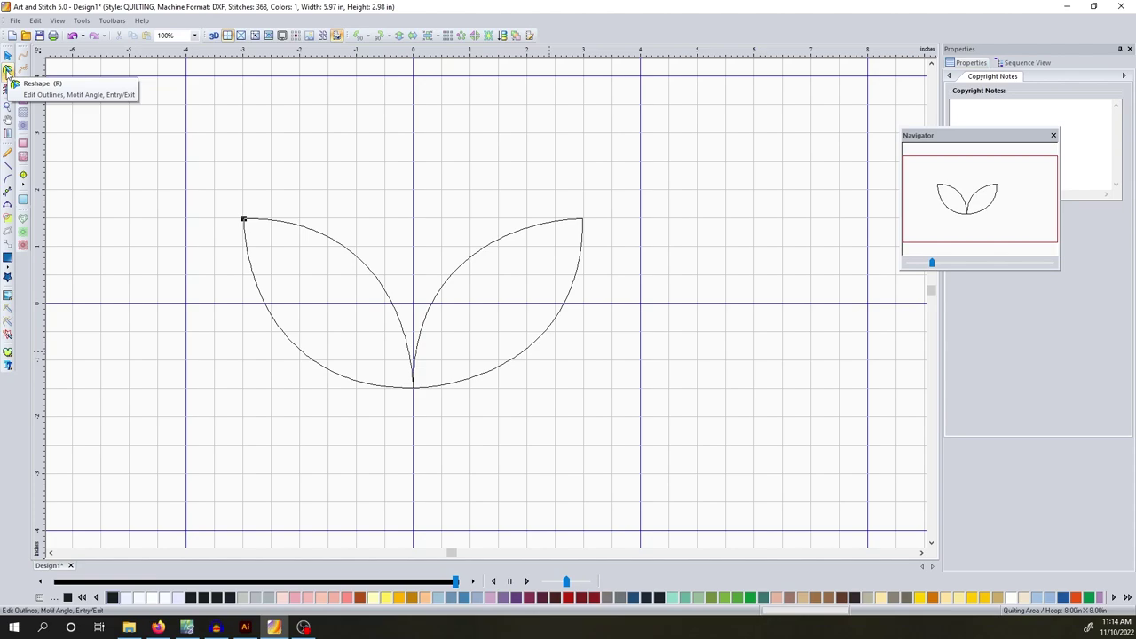
- Swap the stitch line's entry and exit points with Reshape so sewing starts at the left leaf tip, and replay the stitch simulation
{"action": "left_click", "coordinate": [7, 71]}
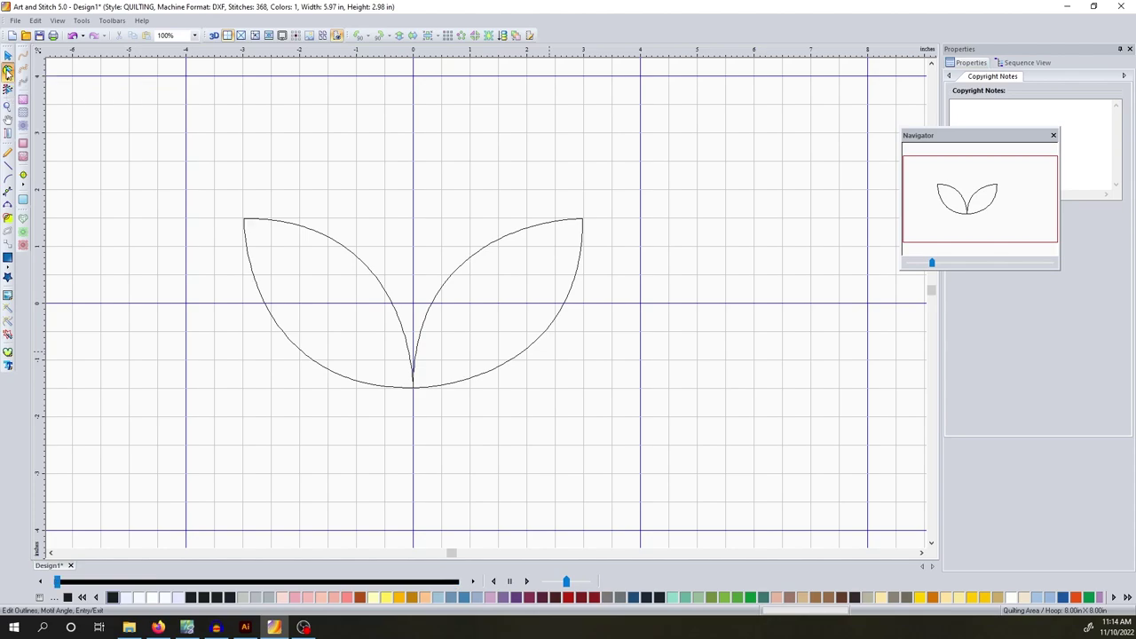
{"action": "left_click", "coordinate": [389, 297]}
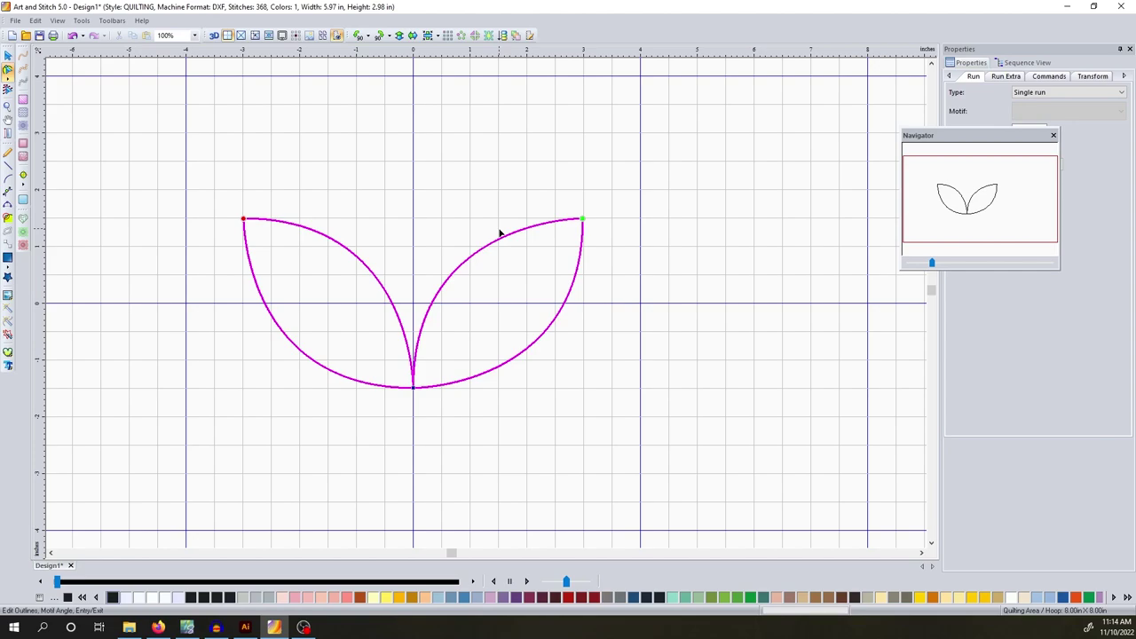
{"action": "right_click", "coordinate": [582, 221]}
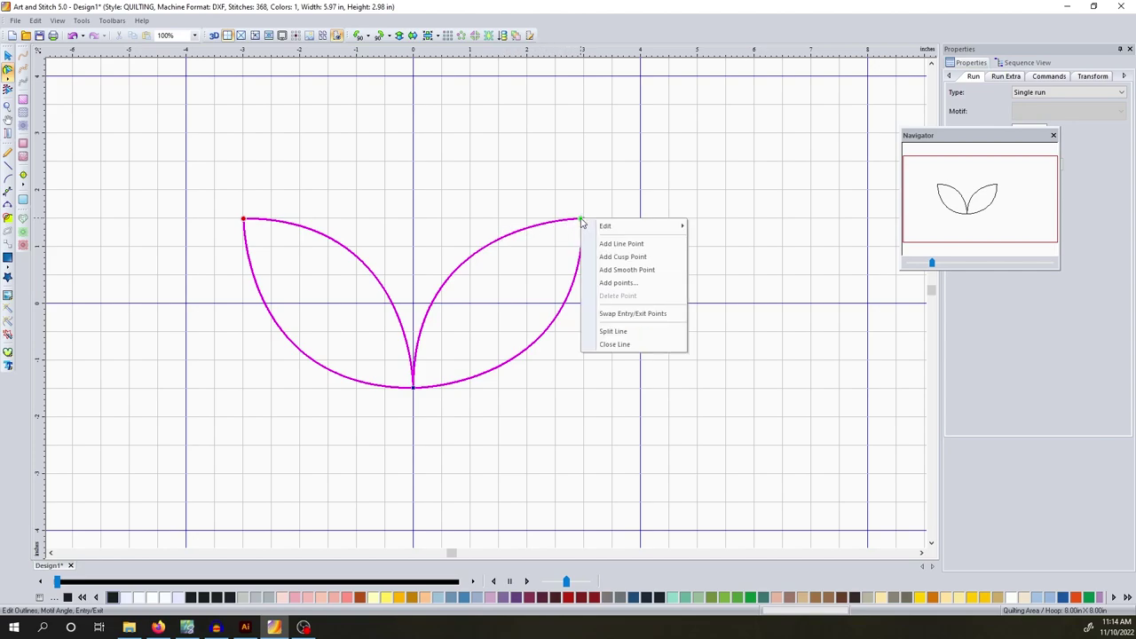
{"action": "left_click", "coordinate": [619, 314]}
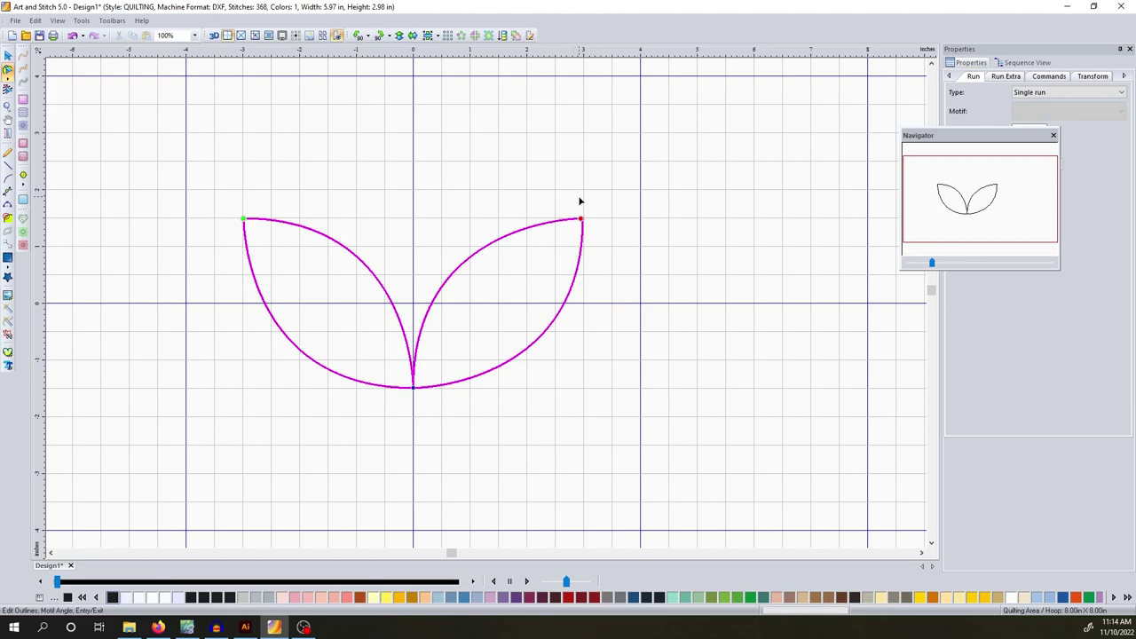
{"action": "left_click", "coordinate": [7, 56]}
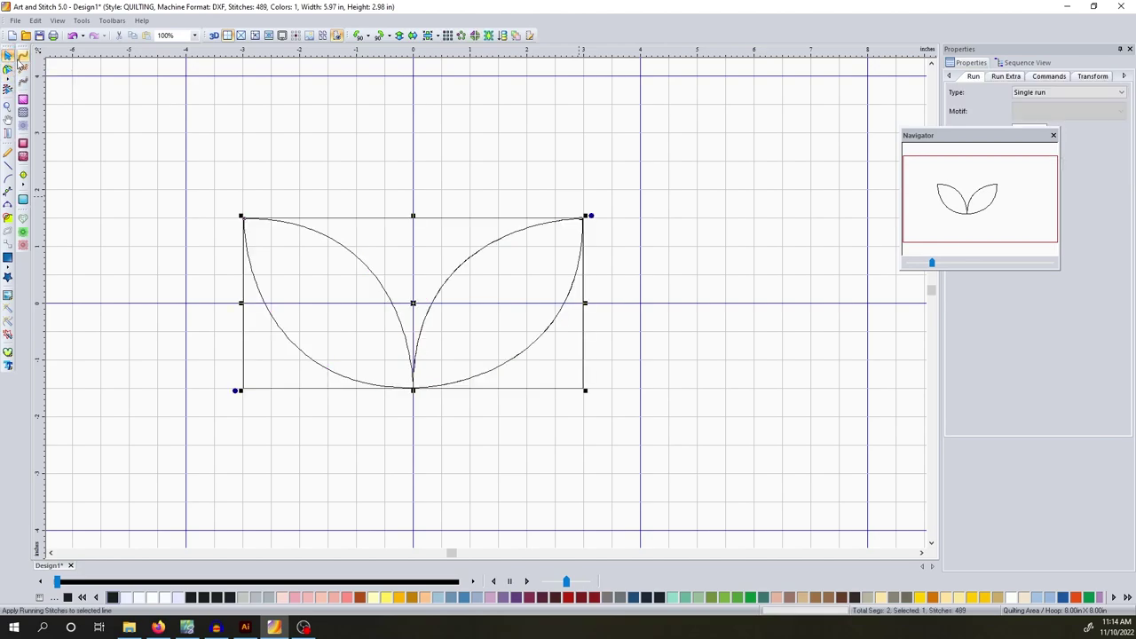
{"action": "left_click", "coordinate": [494, 168]}
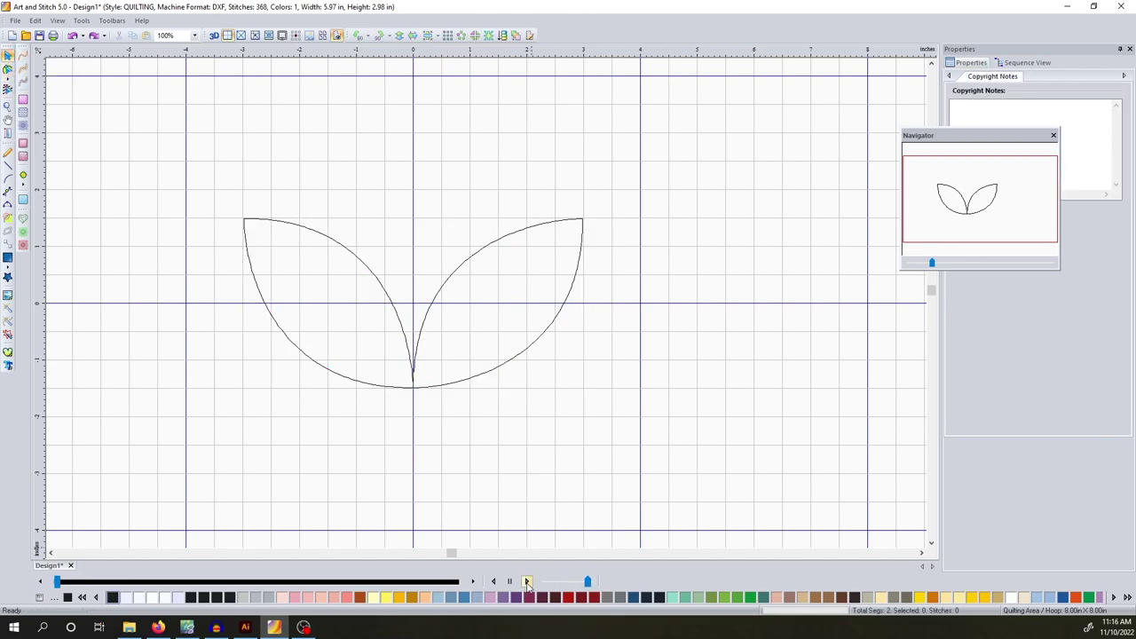
{"action": "left_click", "coordinate": [528, 581]}
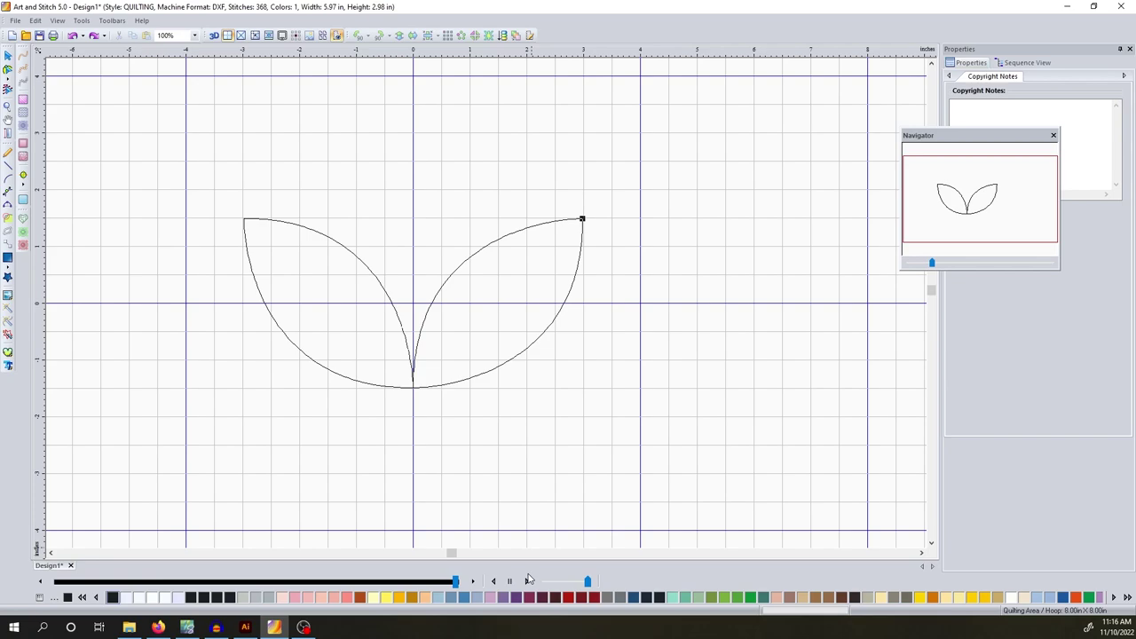
- Save the stitched design in the Orange Peel folder as Orange Peel 3 Inches in Art and Stitch (ANS) format
{"action": "left_click", "coordinate": [15, 22]}
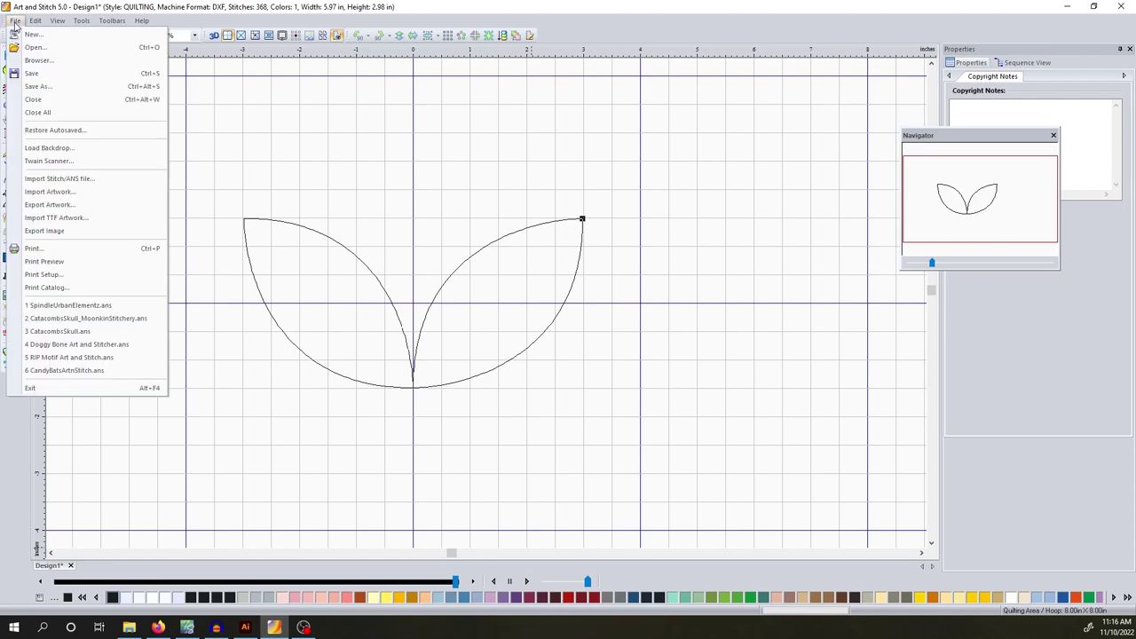
{"action": "left_click", "coordinate": [42, 86]}
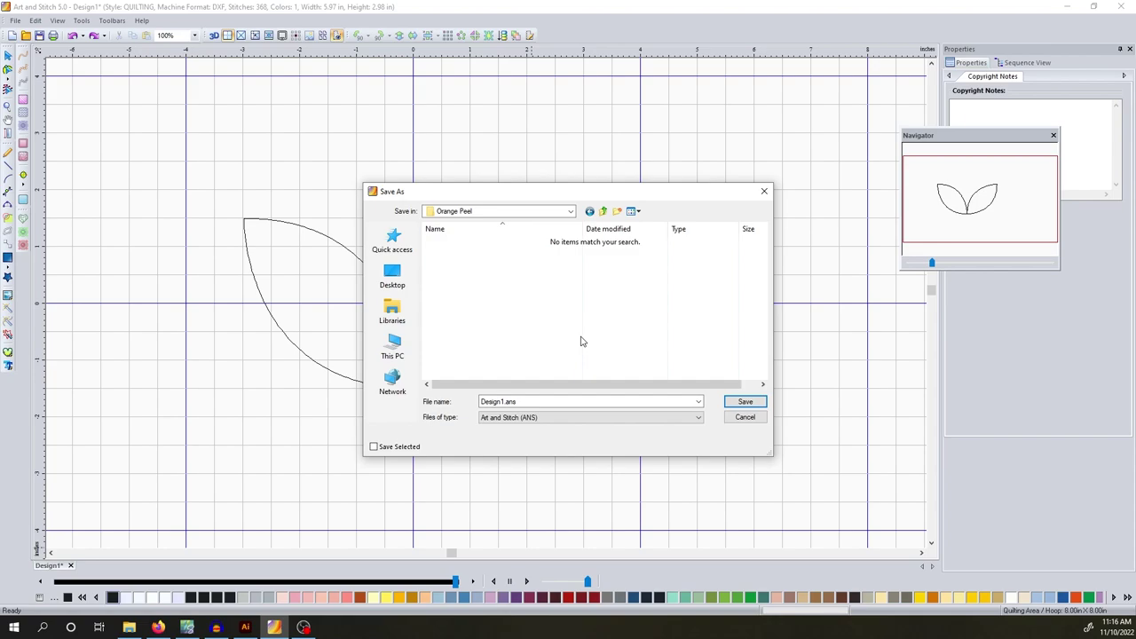
{"action": "left_click", "coordinate": [513, 406]}
{"action": "double_click", "coordinate": [512, 407]}
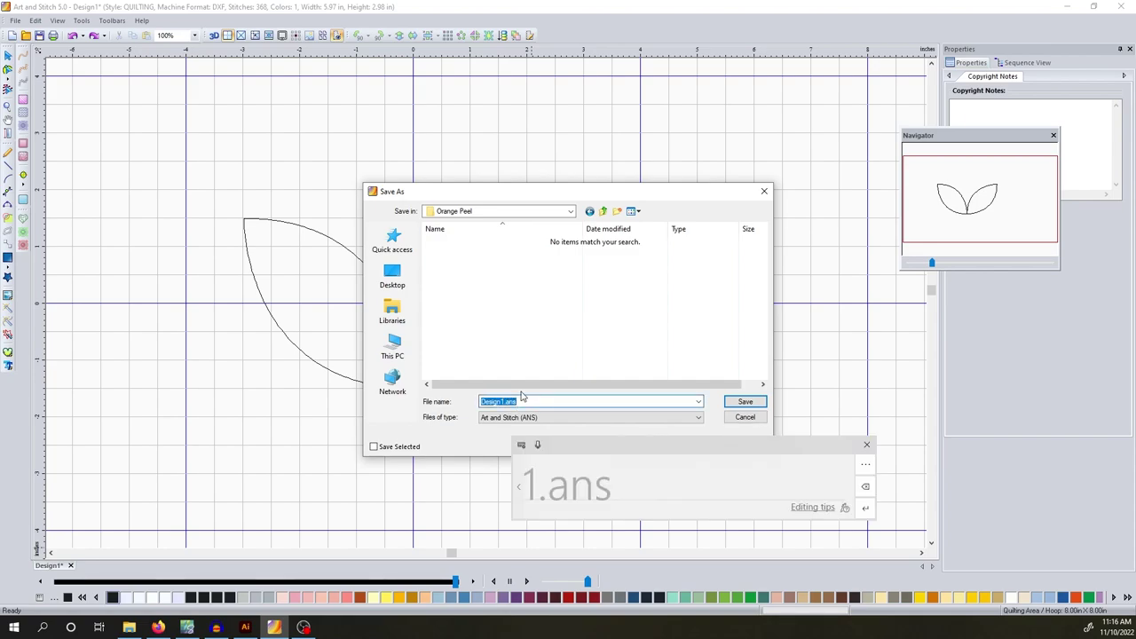
{"action": "key", "text": "BackSpace"}
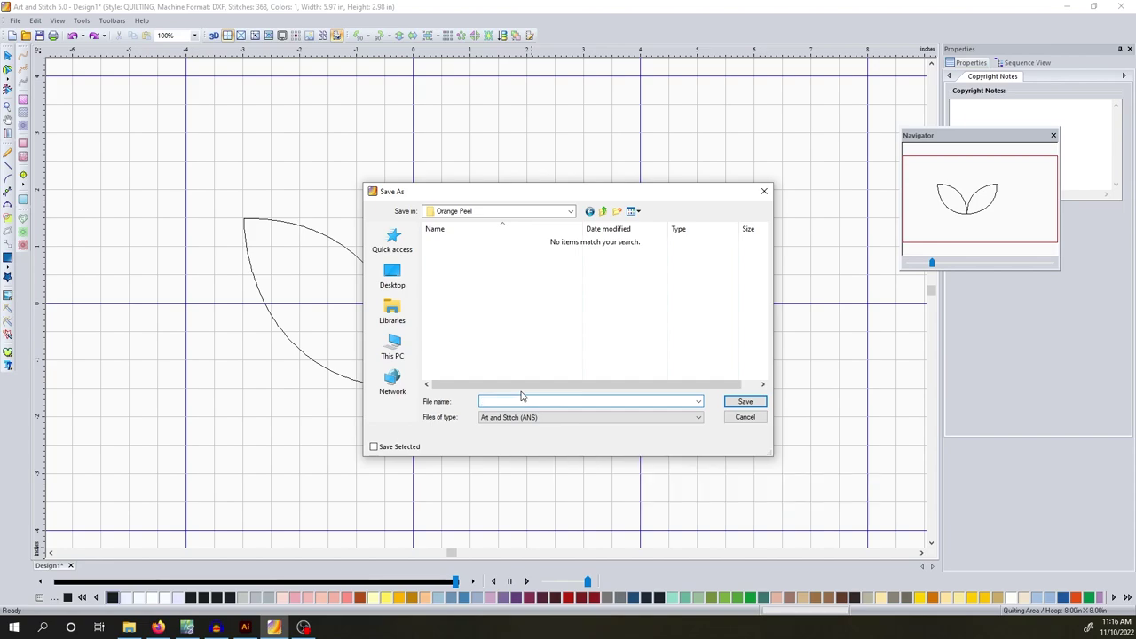
{"action": "type", "text": "Orange "}
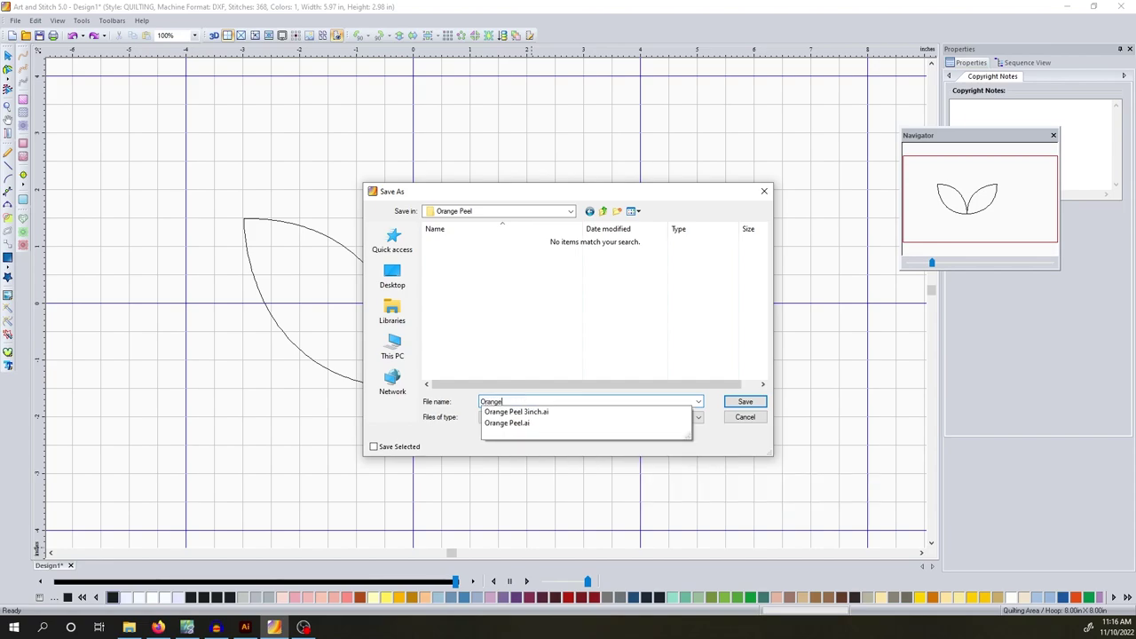
{"action": "type", "text": "Peel "}
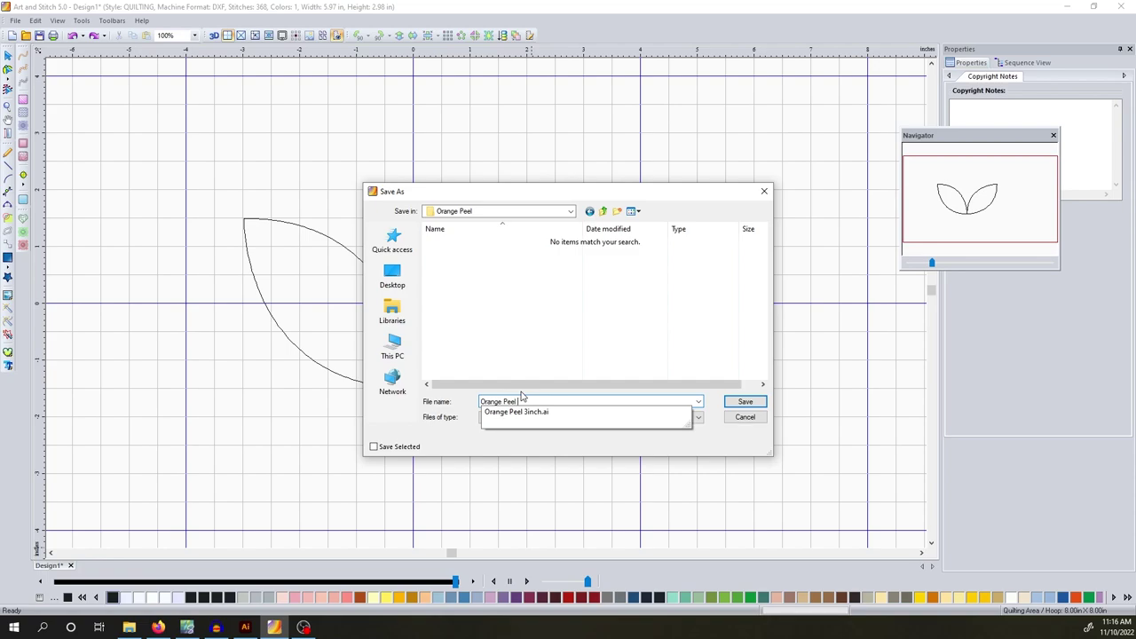
{"action": "type", "text": "3 "}
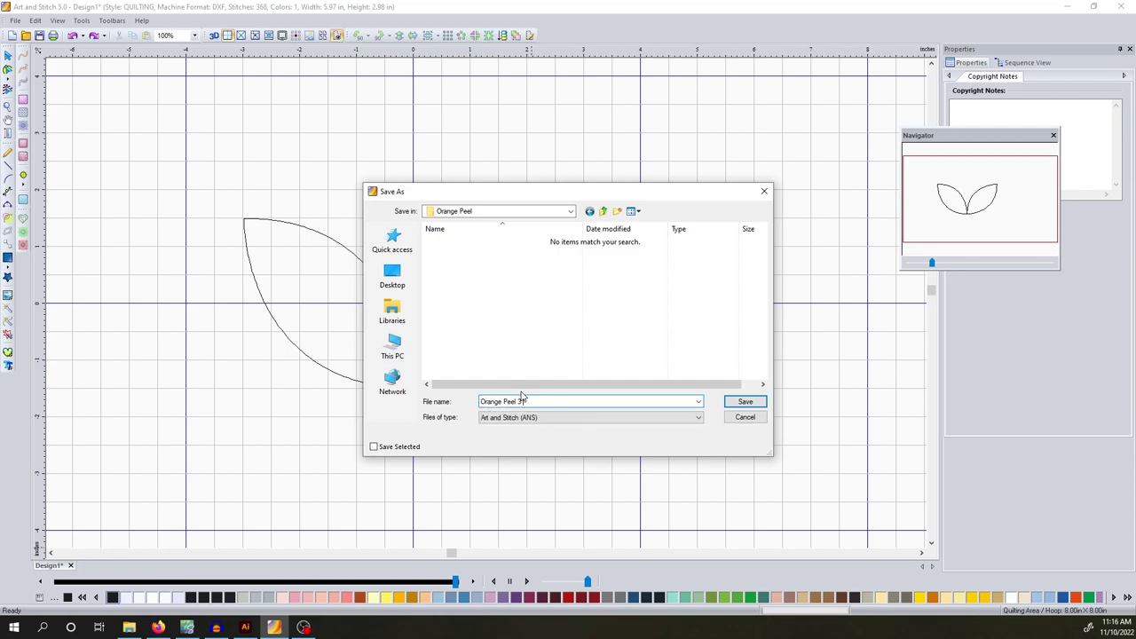
{"action": "type", "text": "inches"}
{"action": "left_click", "coordinate": [745, 402]}
- Save another copy of the Orange Peel 3 Inches design using the All Quilt Formats file type
{"action": "left_click", "coordinate": [15, 20]}
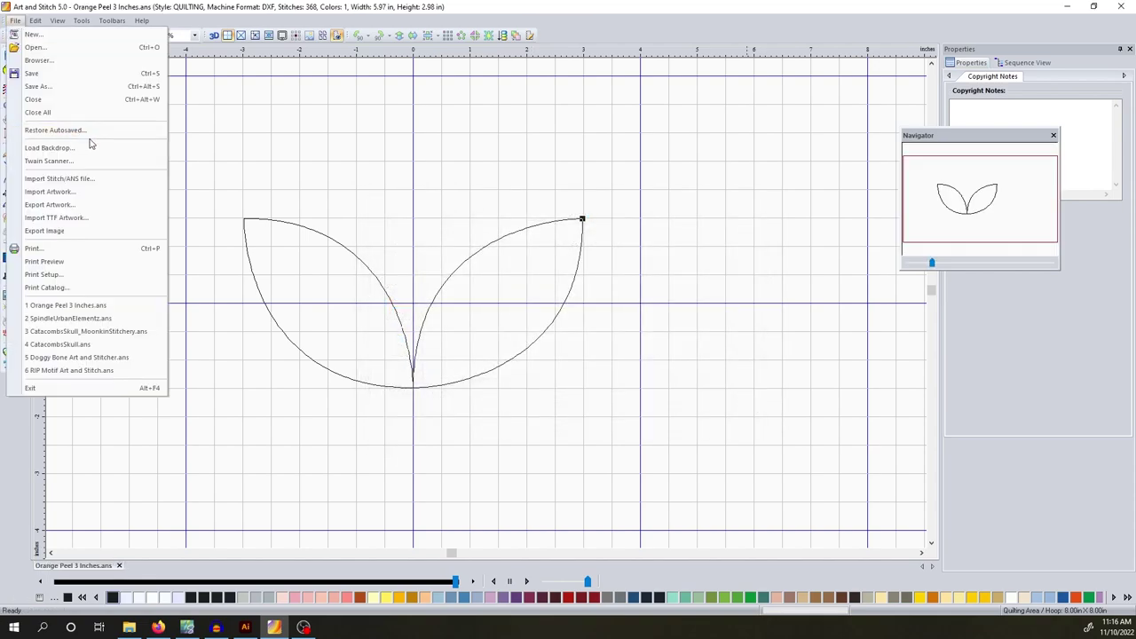
{"action": "left_click", "coordinate": [80, 87]}
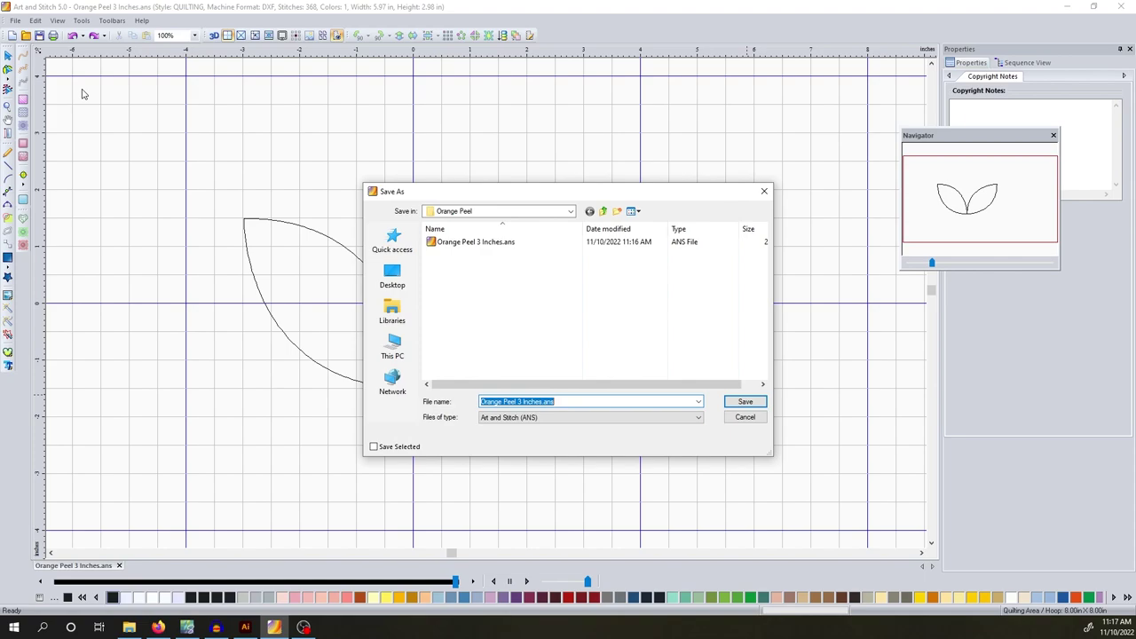
{"action": "left_click", "coordinate": [698, 421]}
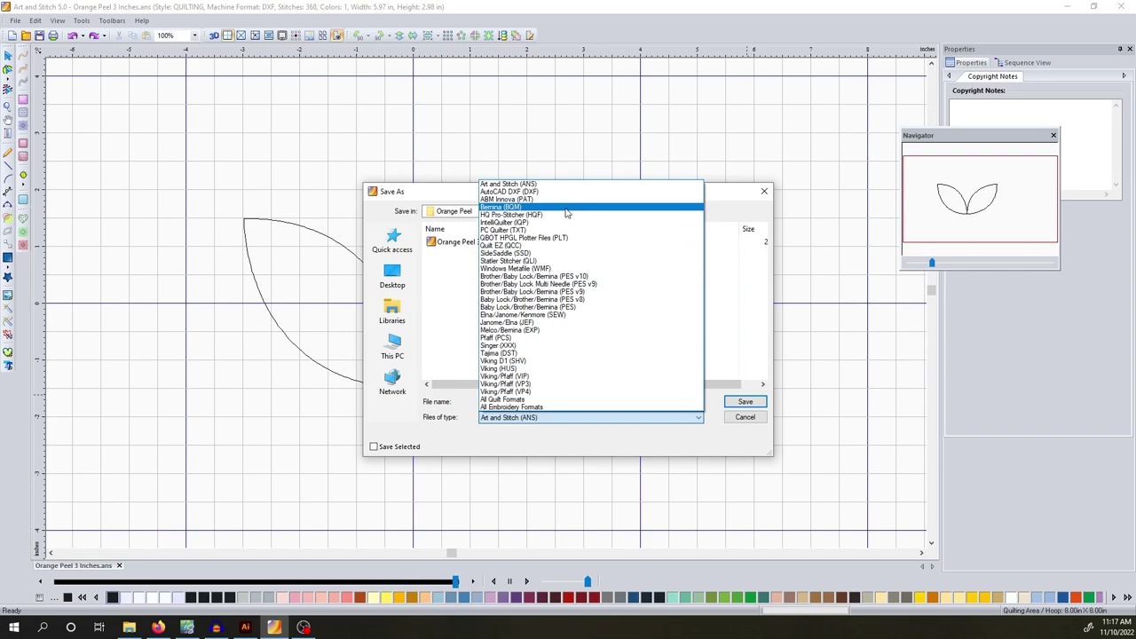
{"action": "left_click", "coordinate": [516, 209]}
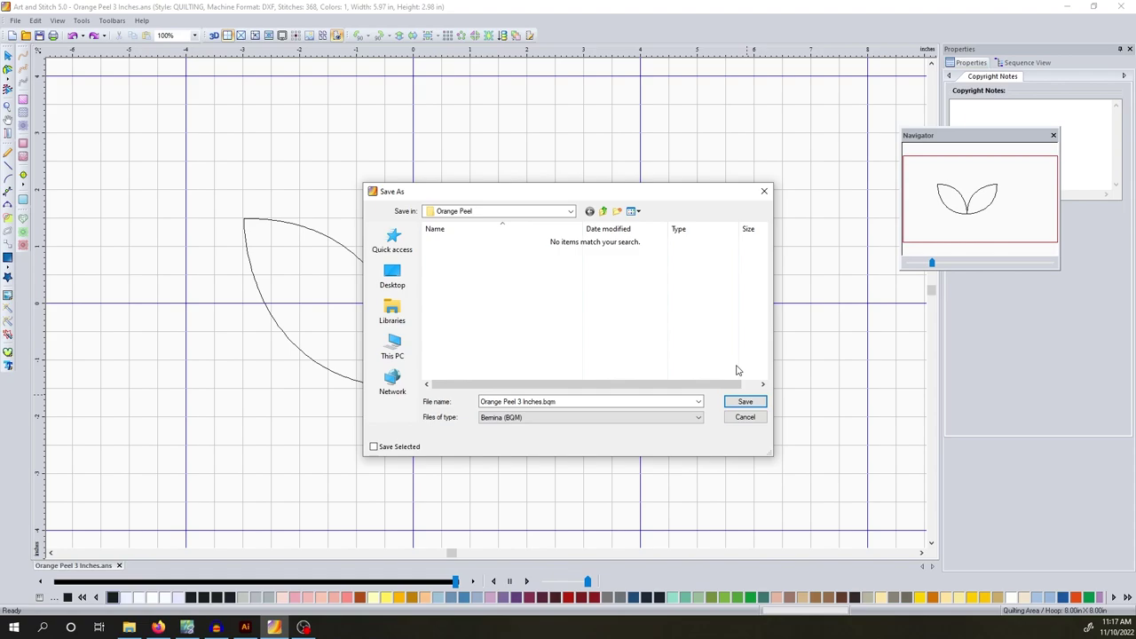
{"action": "left_click", "coordinate": [699, 420]}
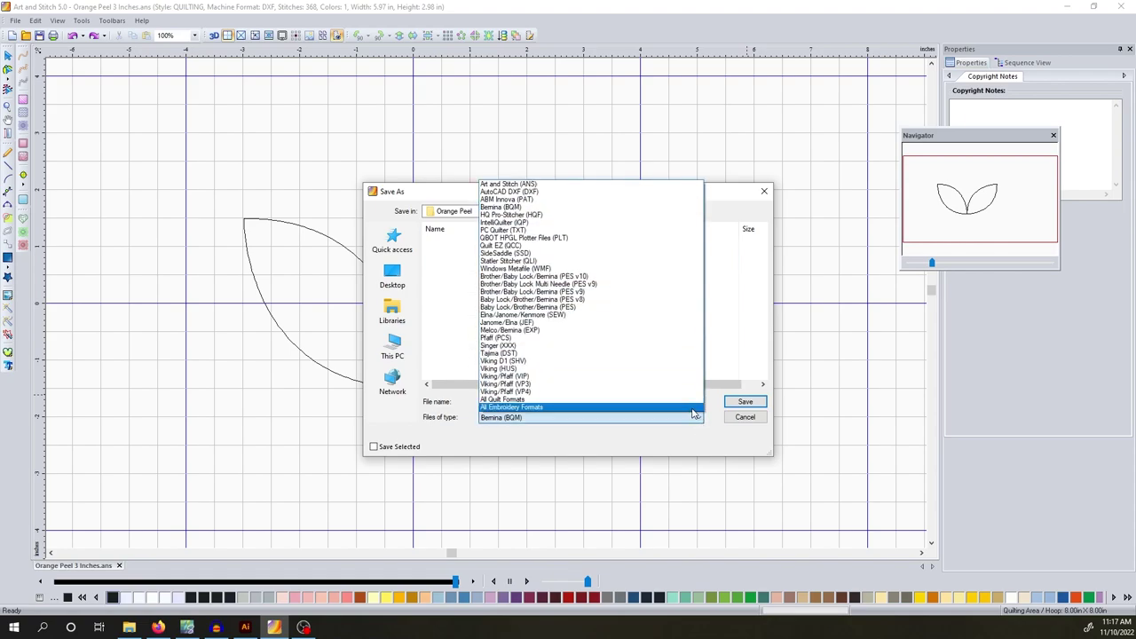
{"action": "left_click", "coordinate": [516, 400]}
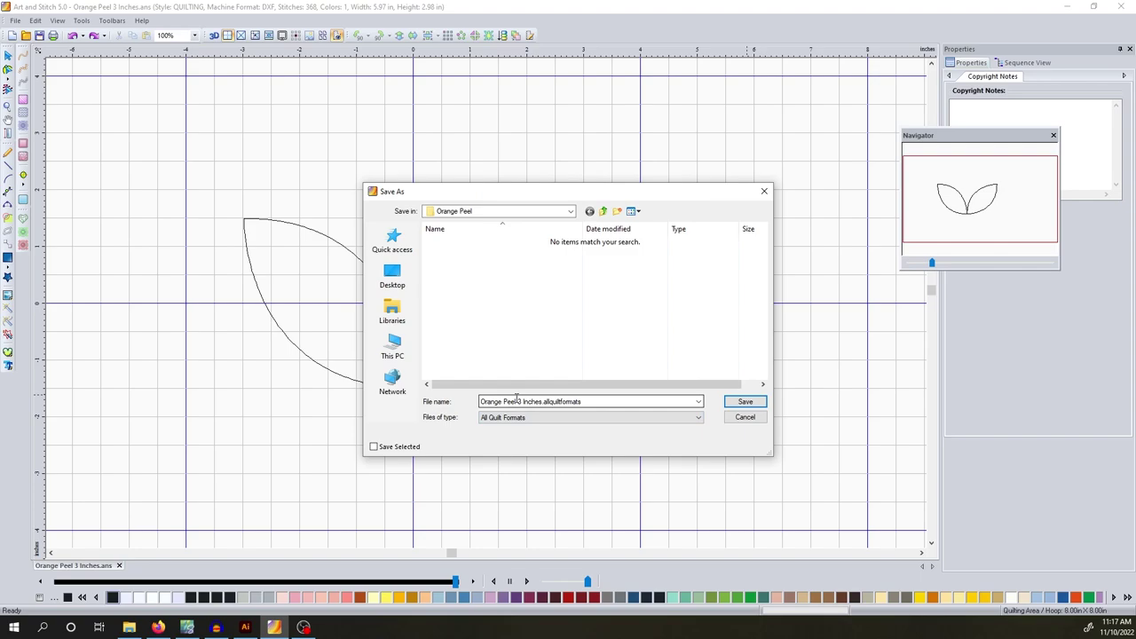
{"action": "left_click", "coordinate": [745, 404]}
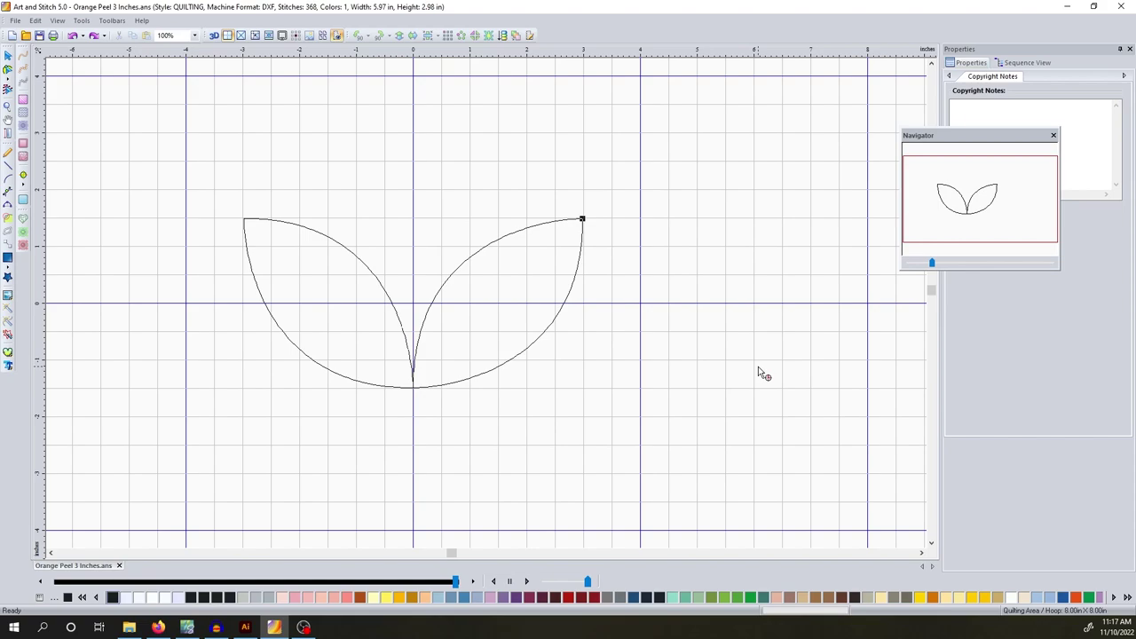
- Switch to File Explorer and review the exported quilt-format files in the Orange Peel folder
{"action": "left_click", "coordinate": [131, 631]}
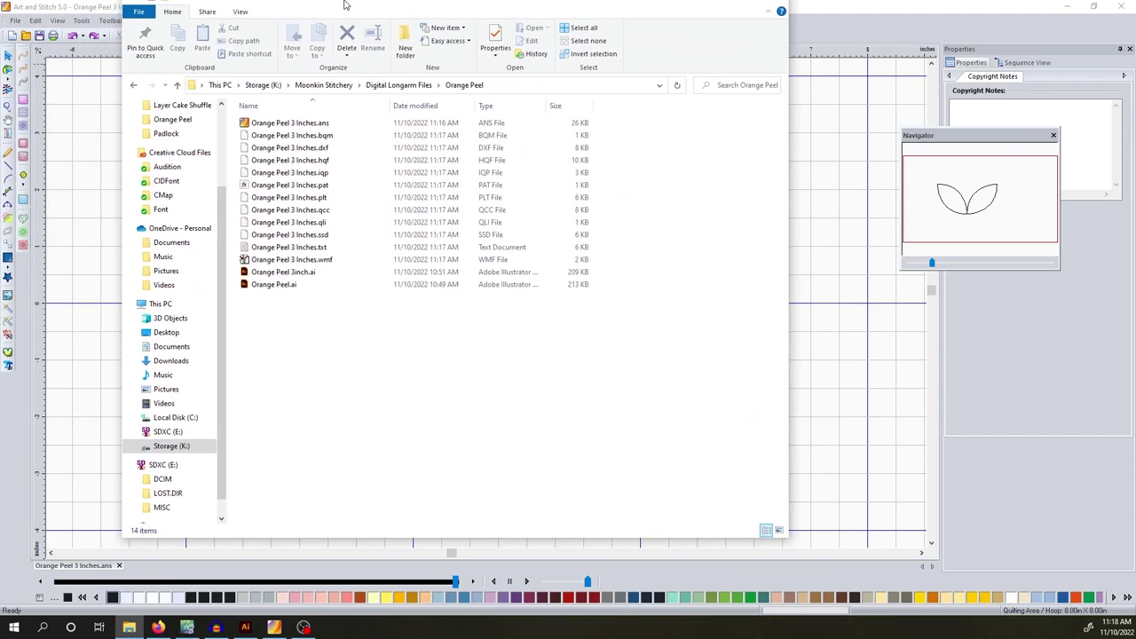
{"action": "left_click_drag", "start_coordinate": [357, 20], "coordinate": [364, 39]}
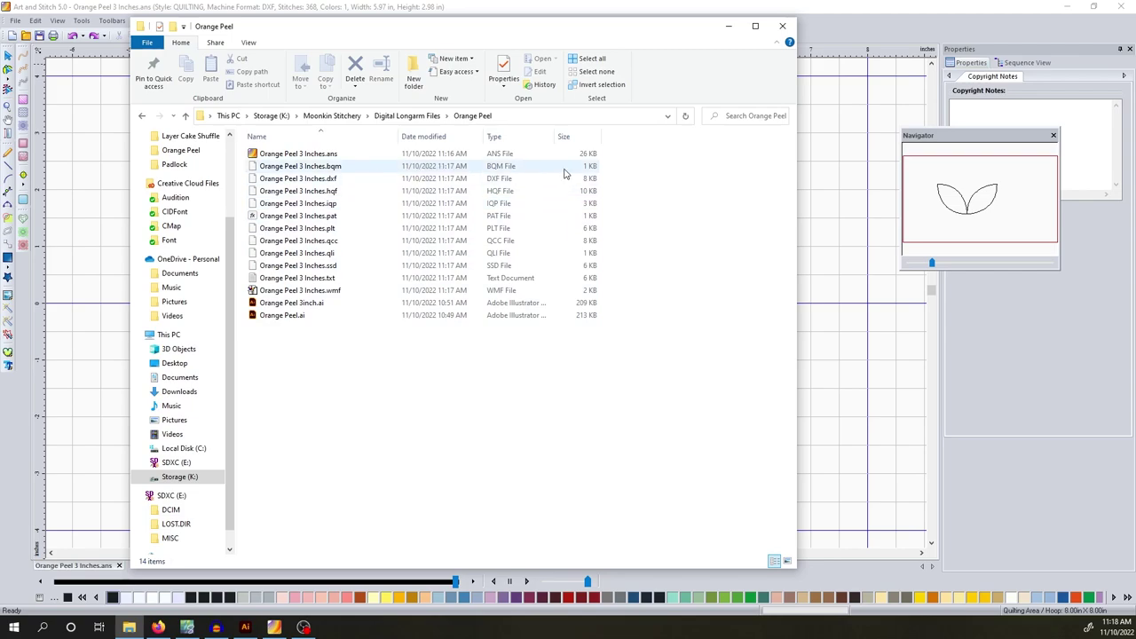
{"action": "left_click_drag", "start_coordinate": [622, 165], "coordinate": [575, 290]}
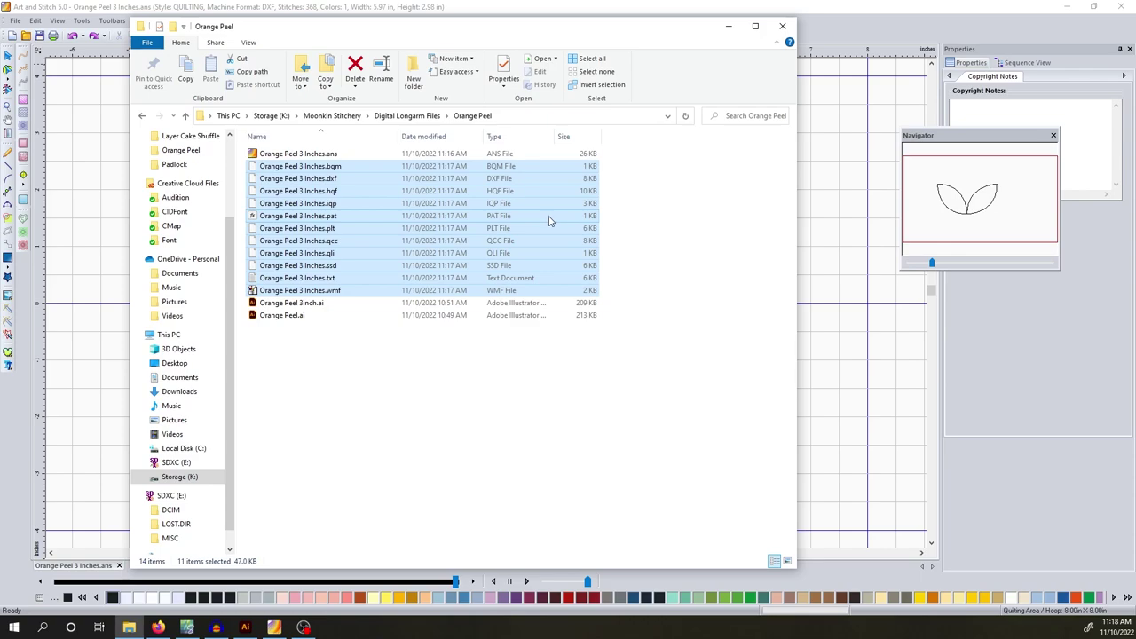
{"action": "left_click_drag", "start_coordinate": [551, 221], "coordinate": [582, 229]}
{"action": "left_click", "coordinate": [622, 222]}
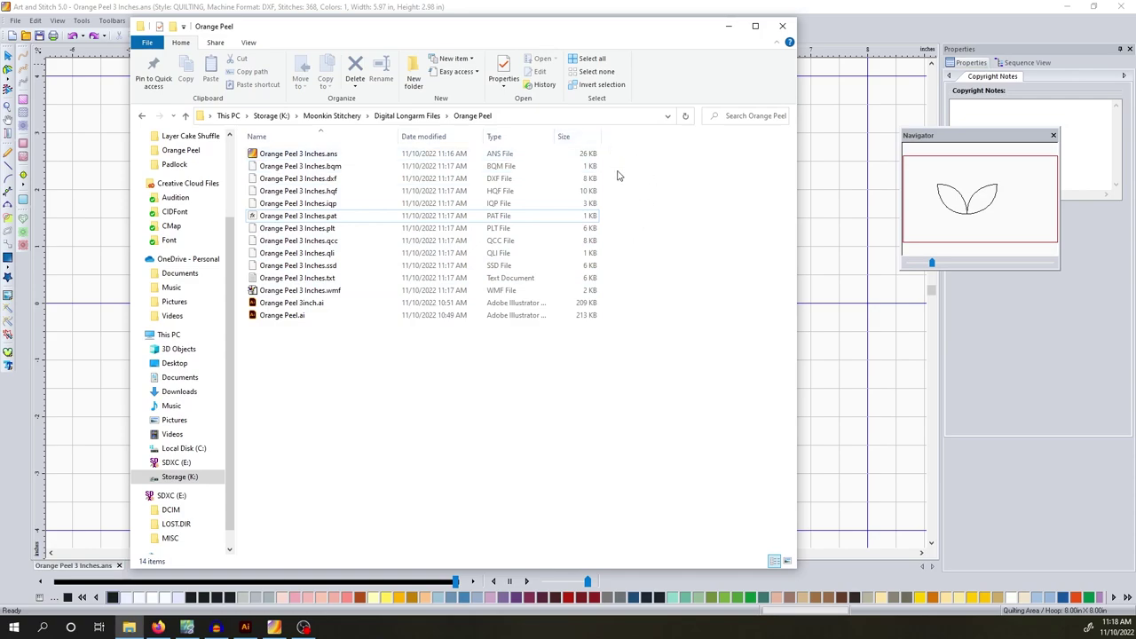
- Compress the exported files from Orange Peel 3 Inches.bqm through Orange Peel 3 Inches.wmf into a zip archive and close the folder window
{"action": "left_click_drag", "start_coordinate": [616, 163], "coordinate": [429, 300]}
{"action": "right_click", "coordinate": [429, 300]}
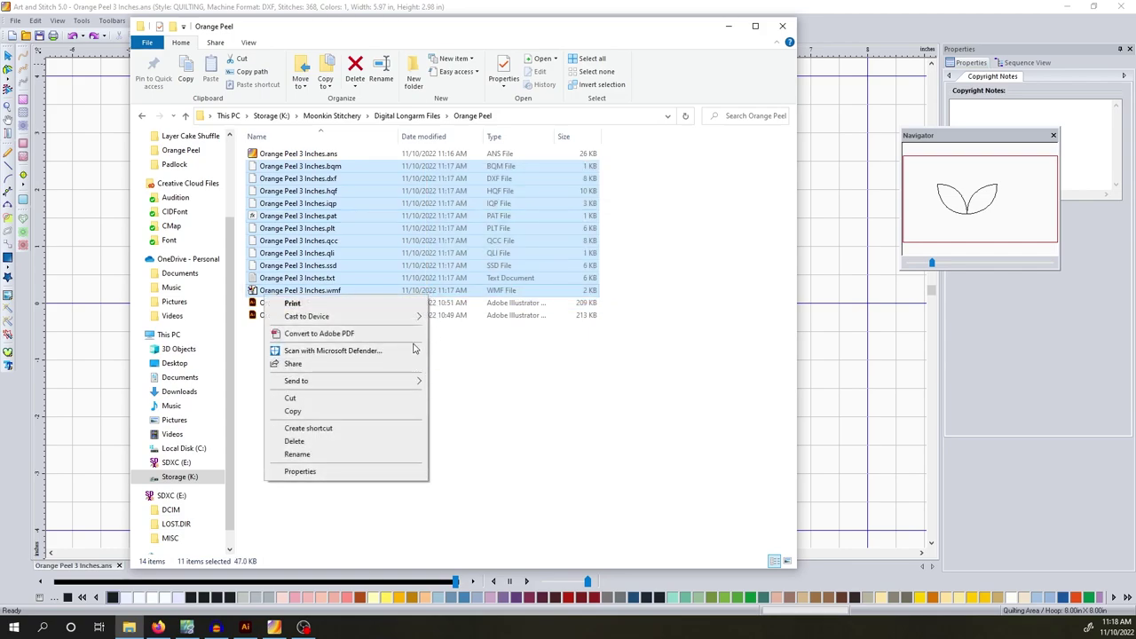
{"action": "mouse_move", "coordinate": [414, 381]}
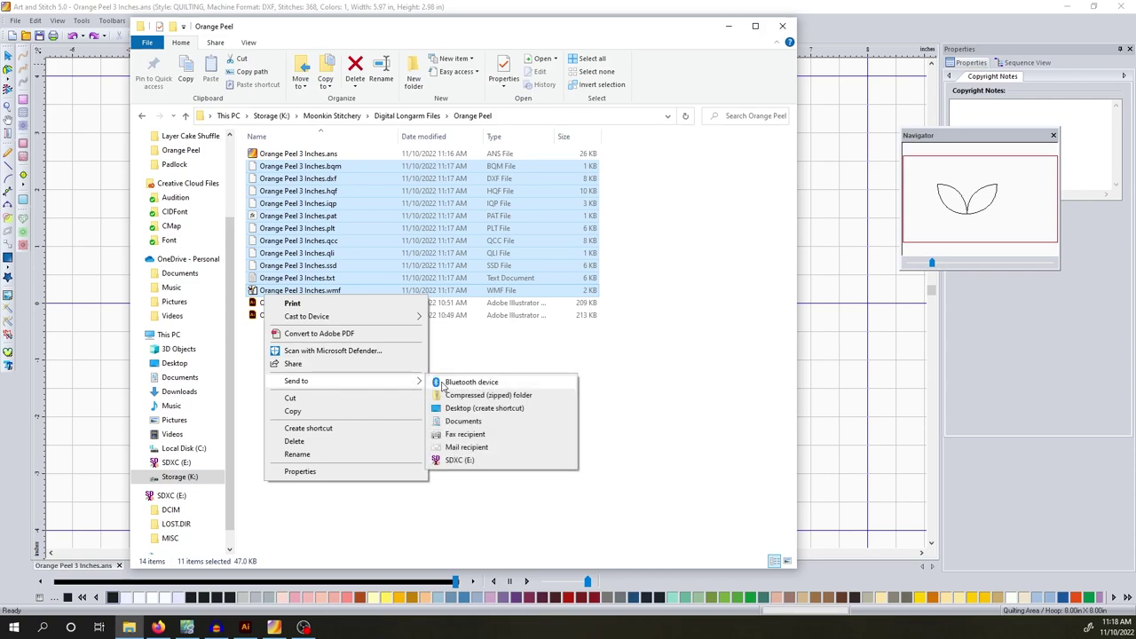
{"action": "left_click", "coordinate": [450, 396]}
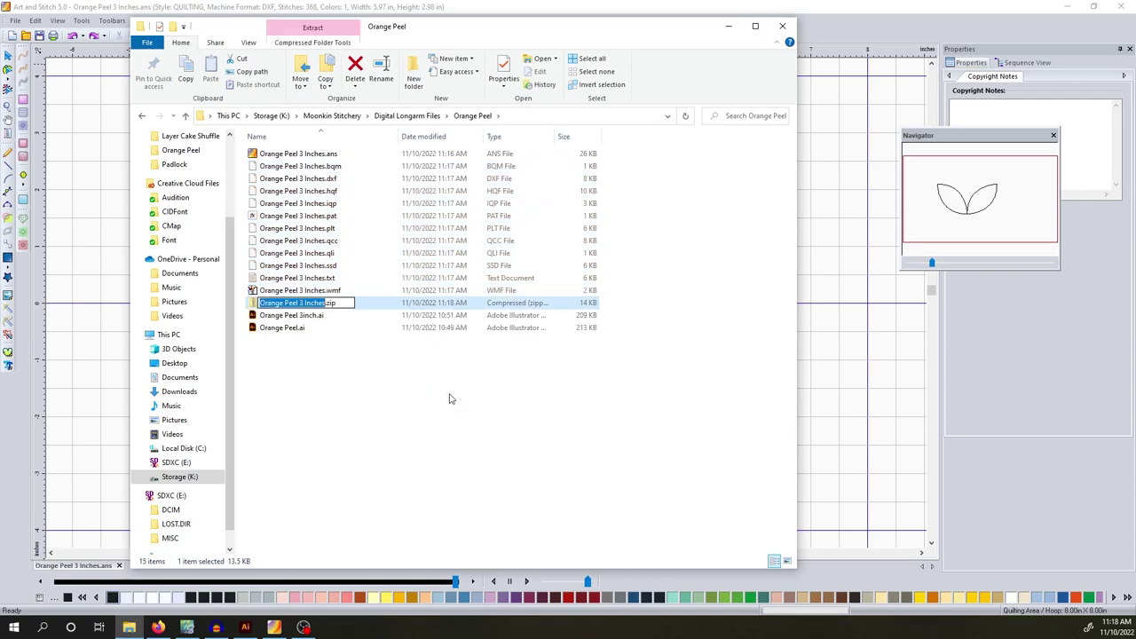
{"action": "left_click", "coordinate": [262, 471]}
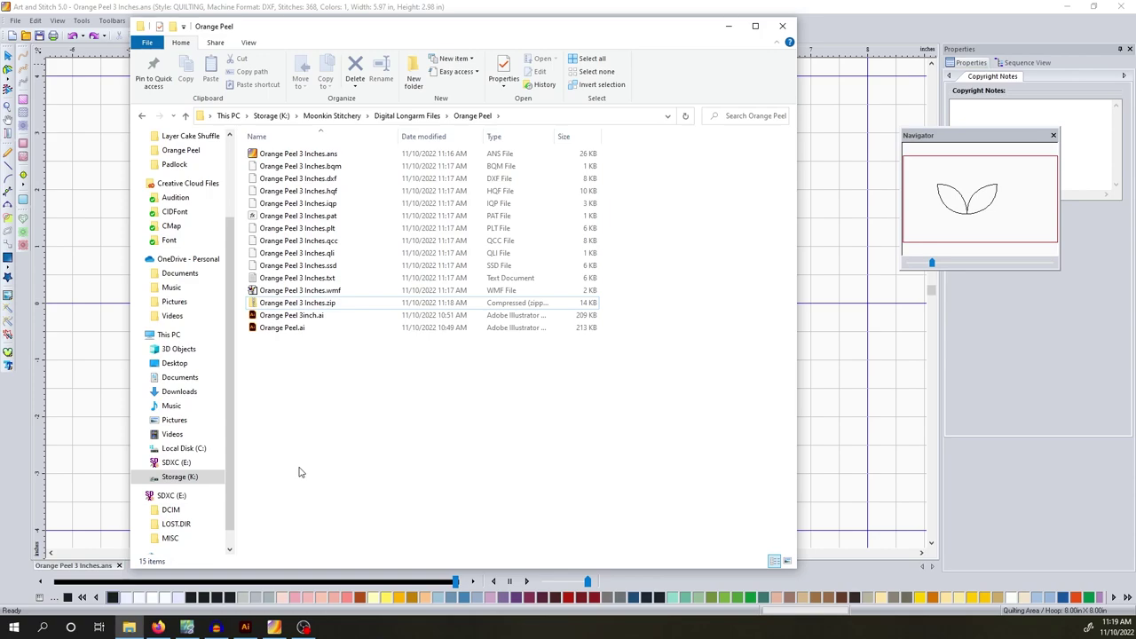
{"action": "left_click", "coordinate": [783, 25]}
- Switch to Illustrator and review the motif variations in the Orange Peel.ai drawing
{"action": "left_click", "coordinate": [246, 627]}
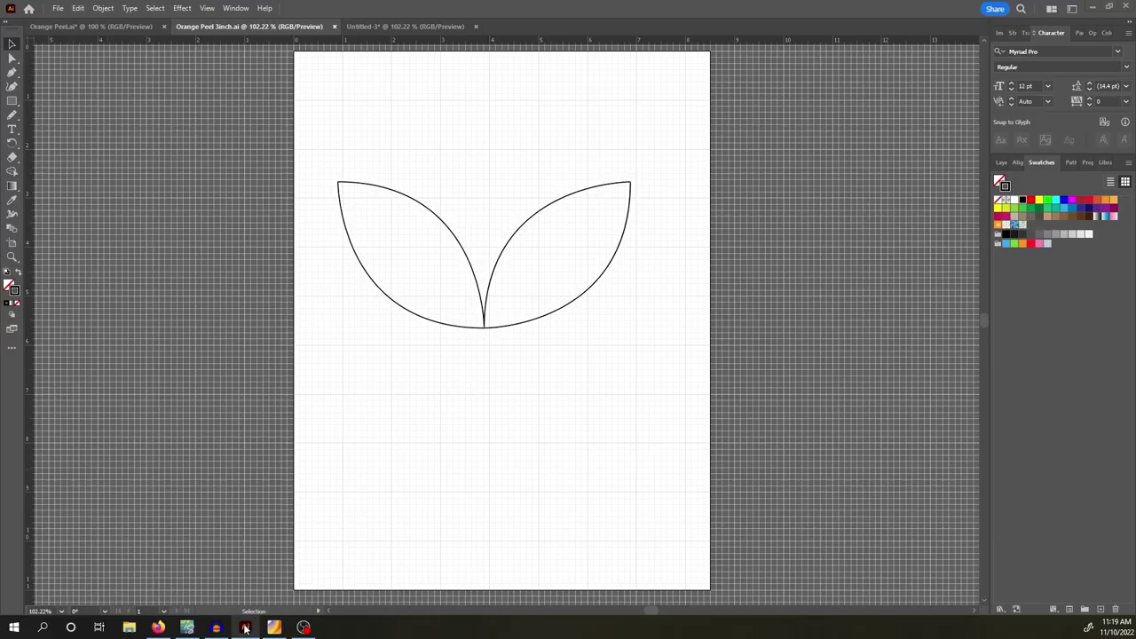
{"action": "mouse_move", "coordinate": [247, 629]}
{"action": "left_click", "coordinate": [109, 26]}
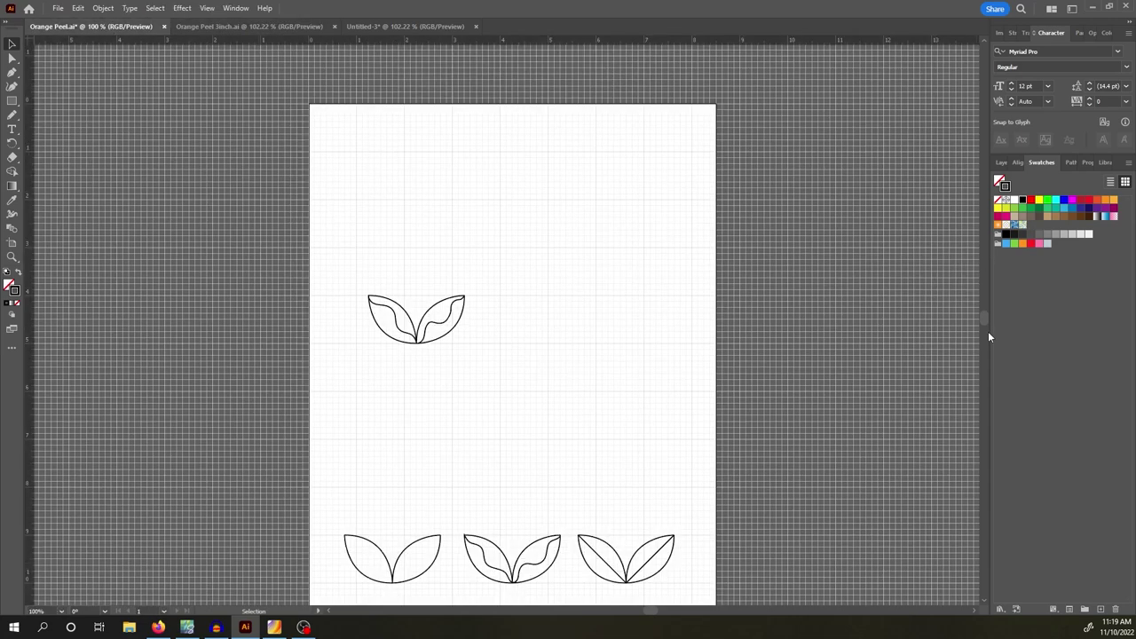
{"action": "scroll", "coordinate": [984, 318], "scroll_direction": "down", "scroll_amount": 2}
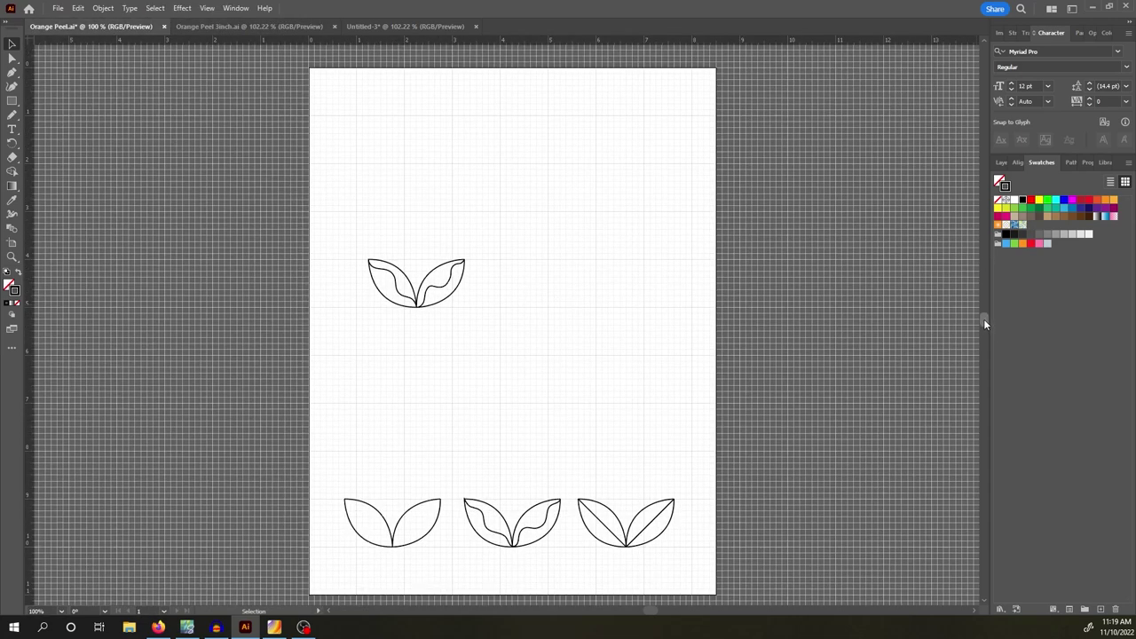